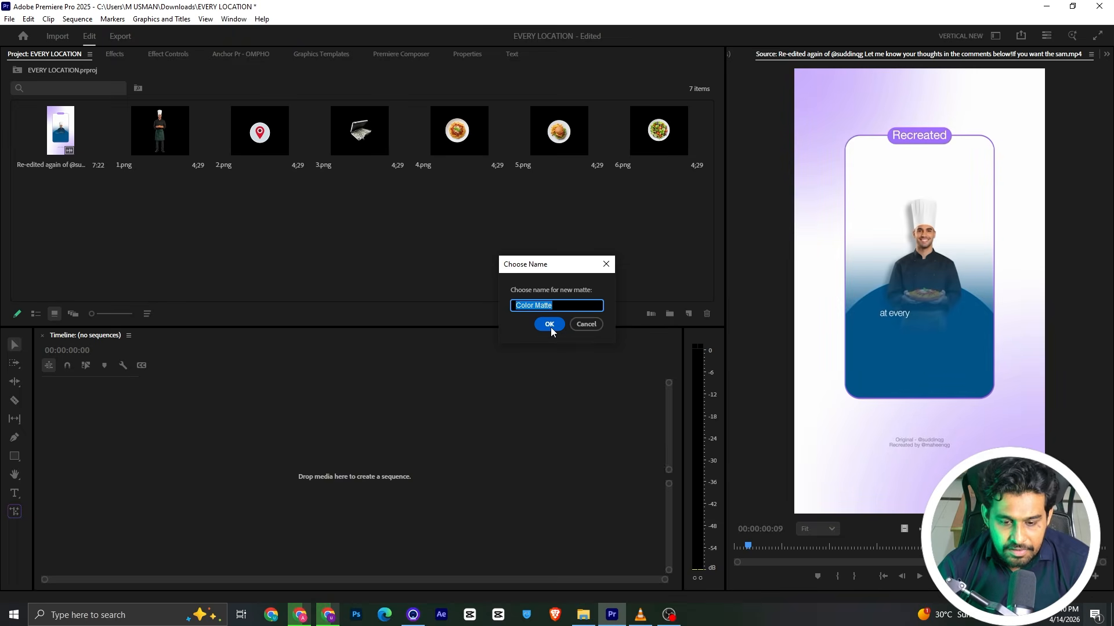
Create the white matte named Color Matte, build a new sequence from it, and extend its clip to 9:18
left_click(550, 326)
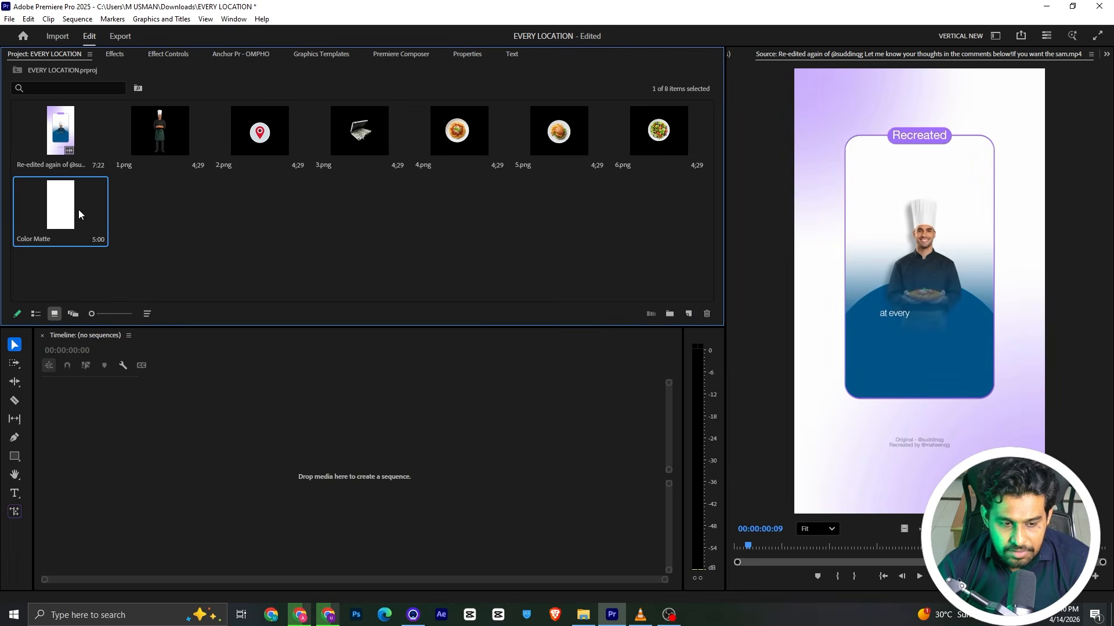
left_click_drag(68, 464, 117, 457)
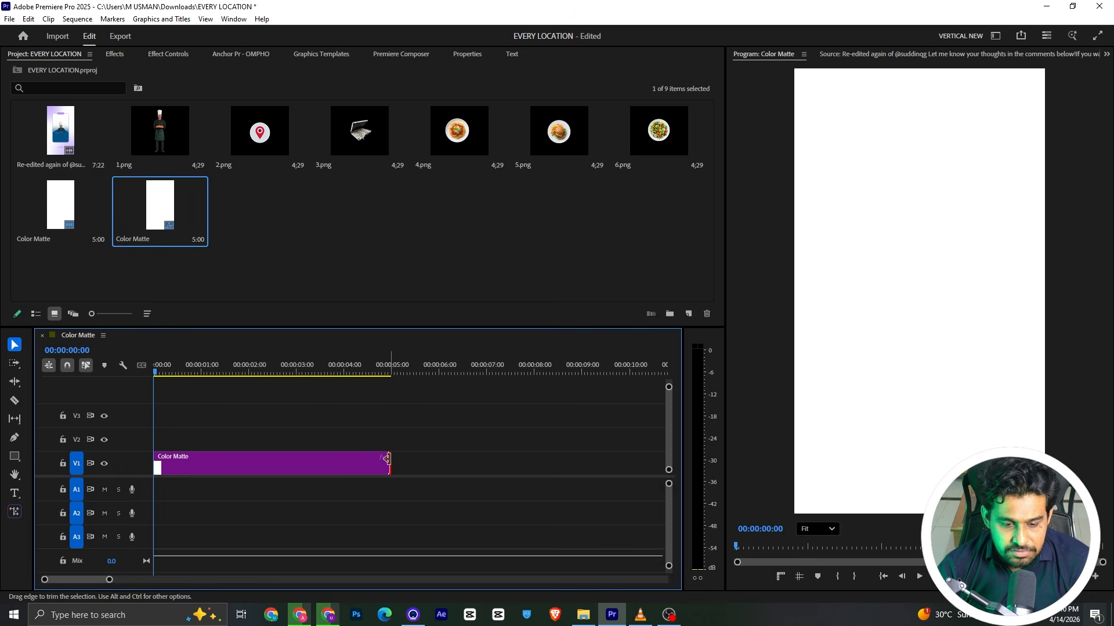
left_click_drag(389, 461, 606, 459)
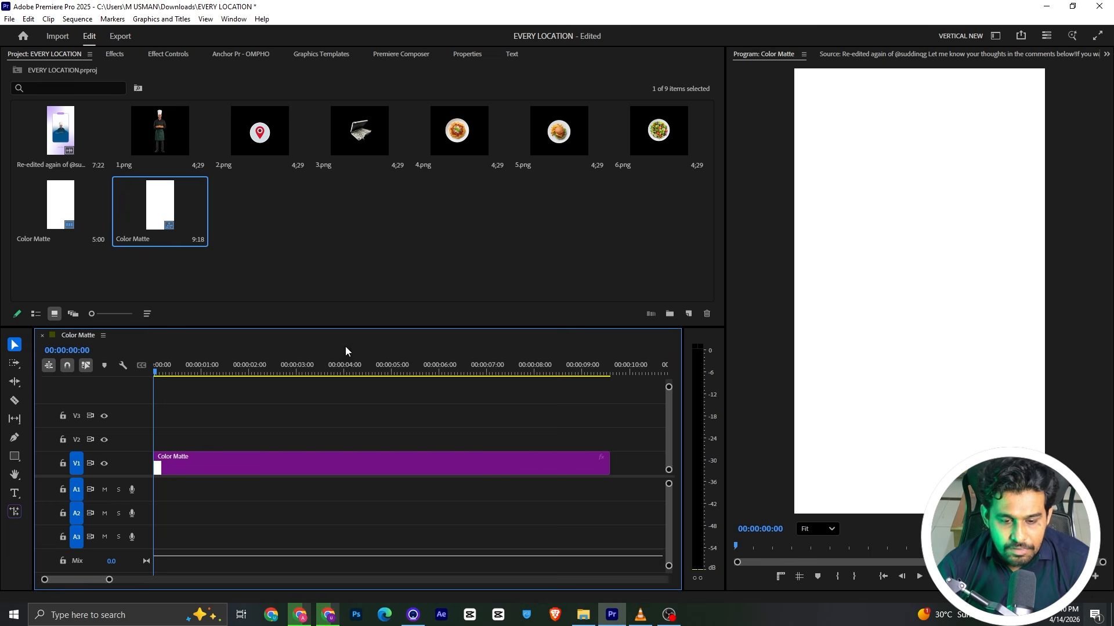
left_click(316, 218)
Draw a large ellipse wider than the frame across its lower part, and nudge it slightly up and left
left_click(882, 54)
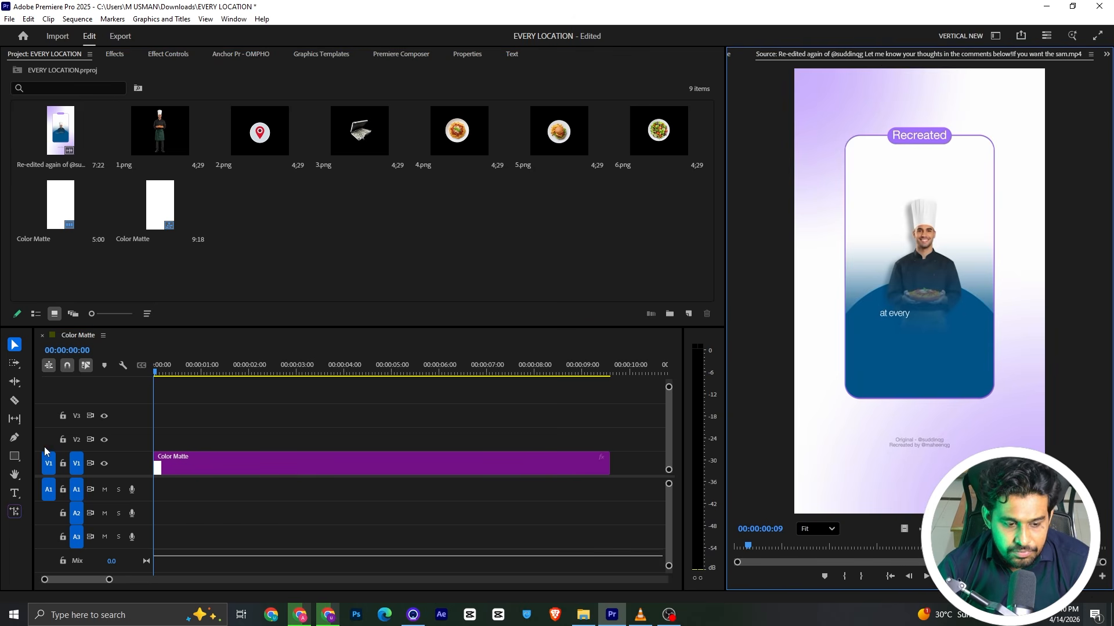
left_click(15, 461)
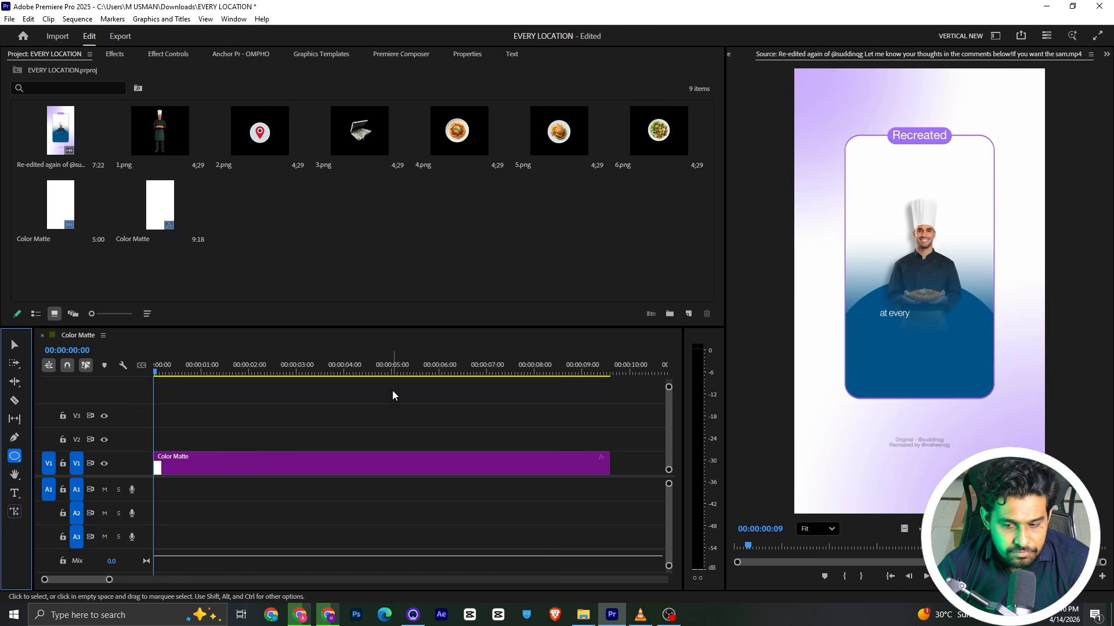
left_click(731, 55)
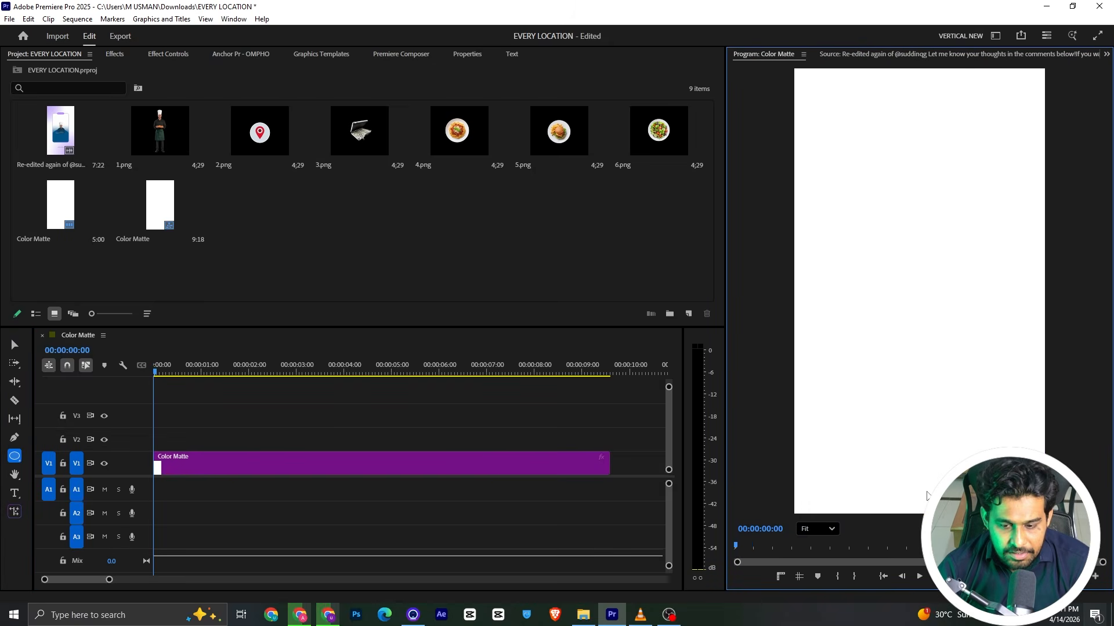
left_click_drag(926, 496, 761, 313)
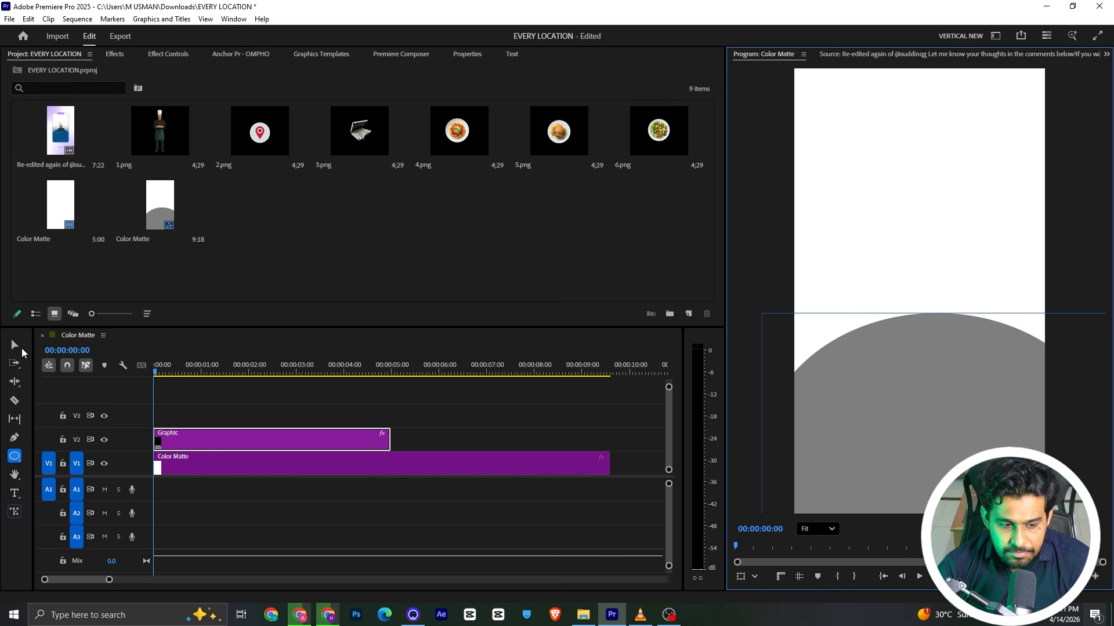
left_click(15, 345)
left_click(837, 374)
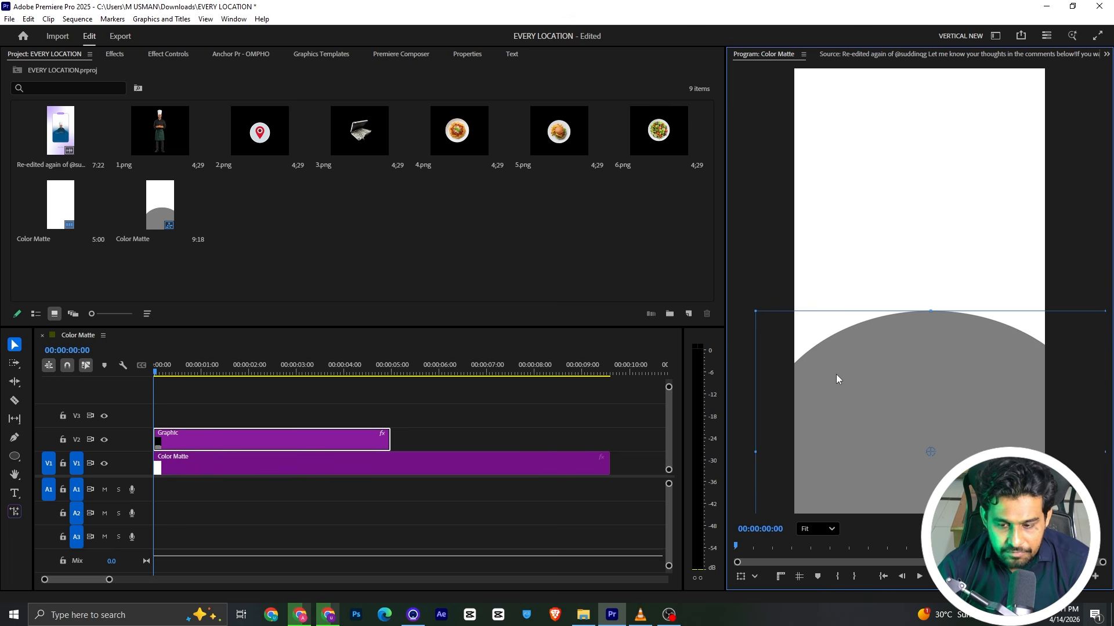
left_click_drag(836, 375, 834, 373)
Set the ellipse's fill to the blue sampled from the reference video's curved shape
left_click(860, 55)
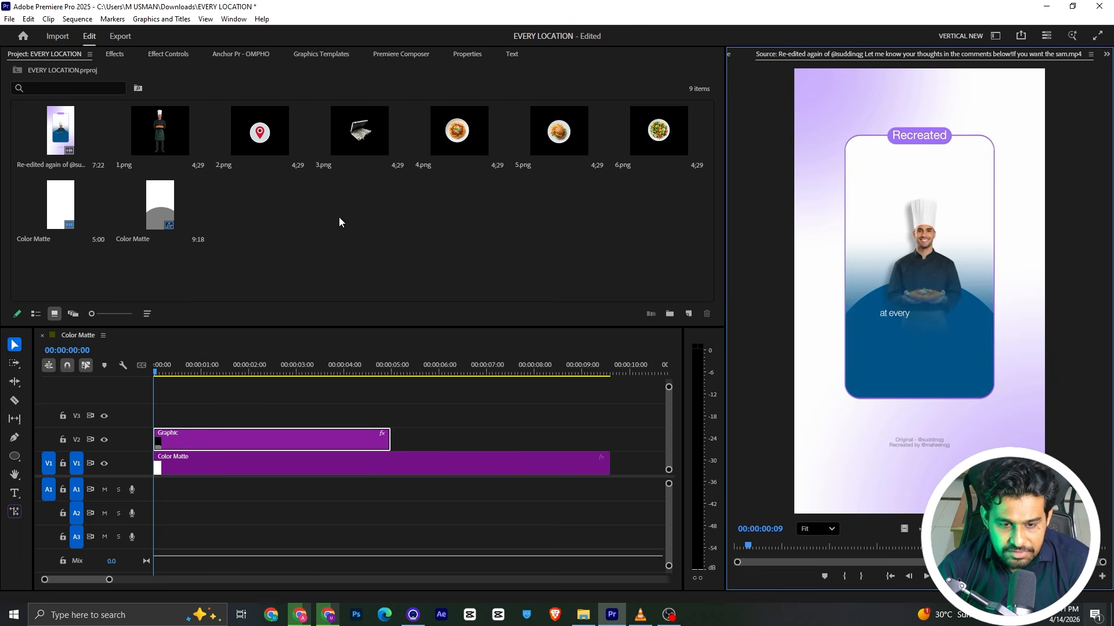
left_click(467, 54)
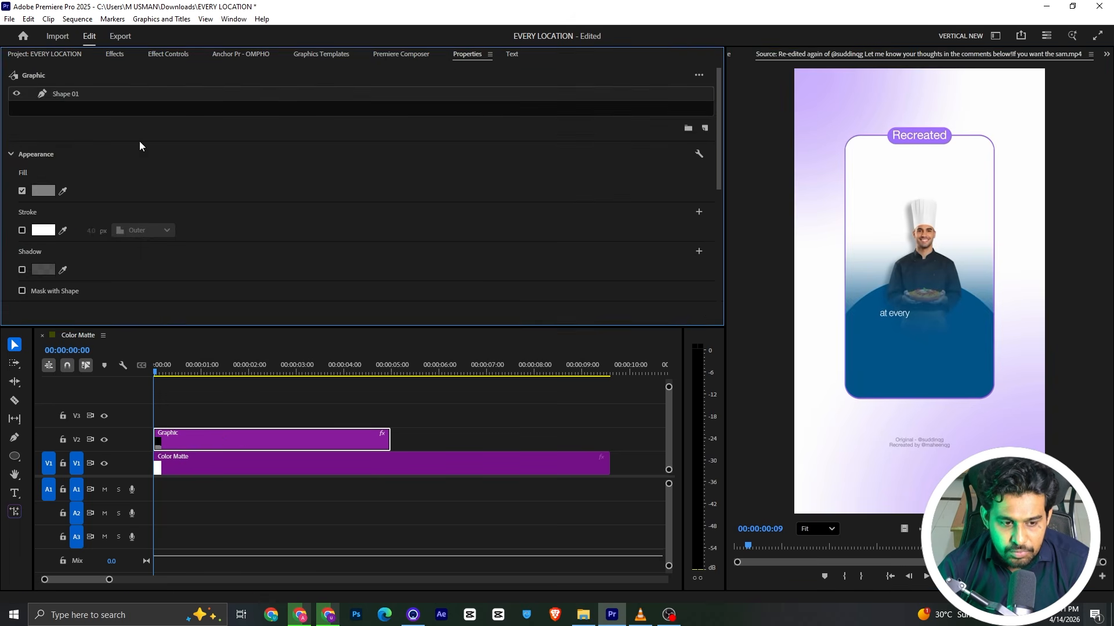
left_click(64, 192)
left_click(729, 54)
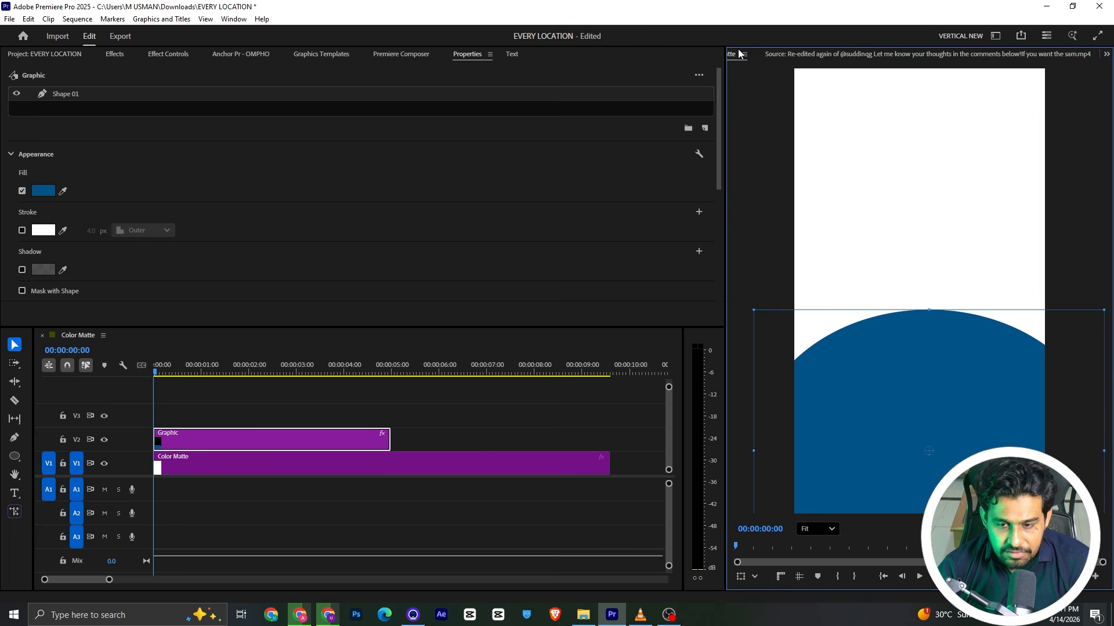
Check the reference video in VLC, and place 1.png on track V3 above the ellipse graphic at the sequence start
key("alt+Tab")
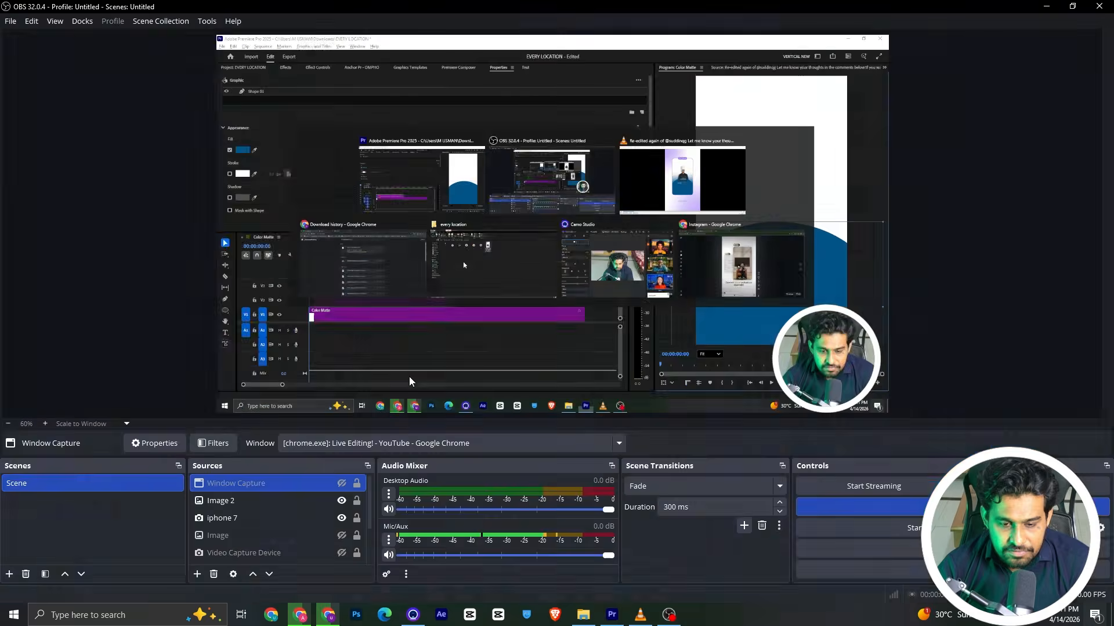
key("alt+Tab")
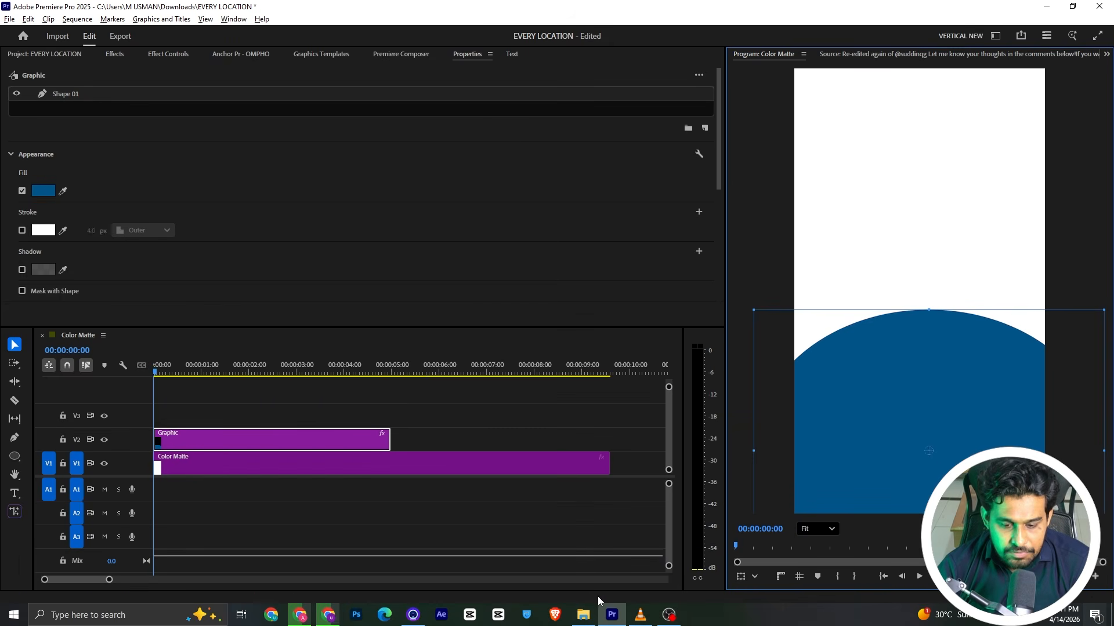
left_click(633, 616)
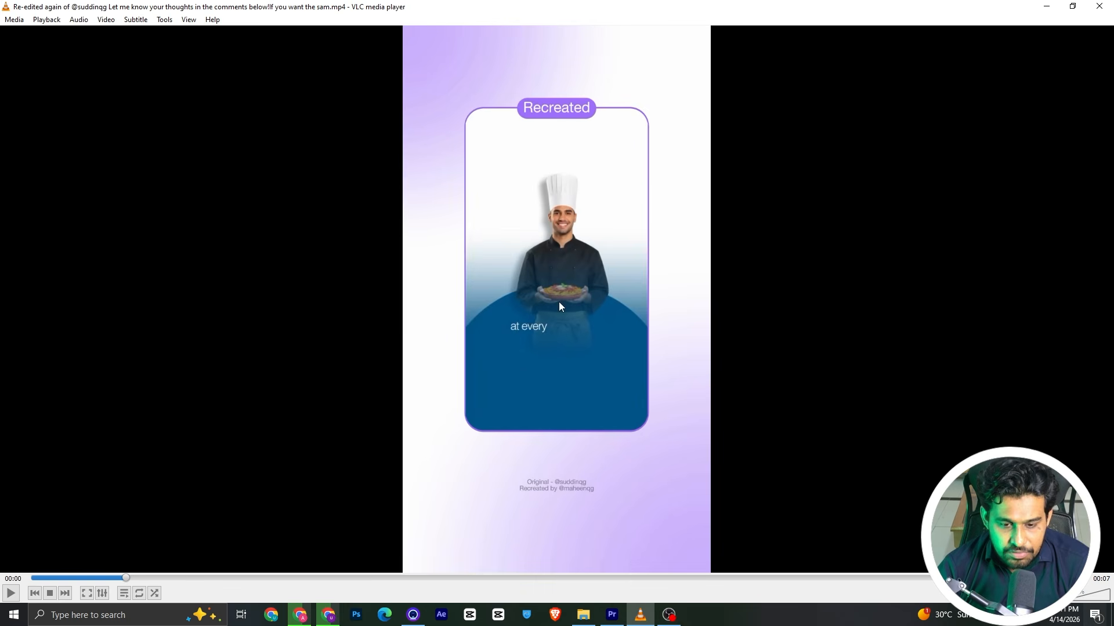
key("alt+Tab")
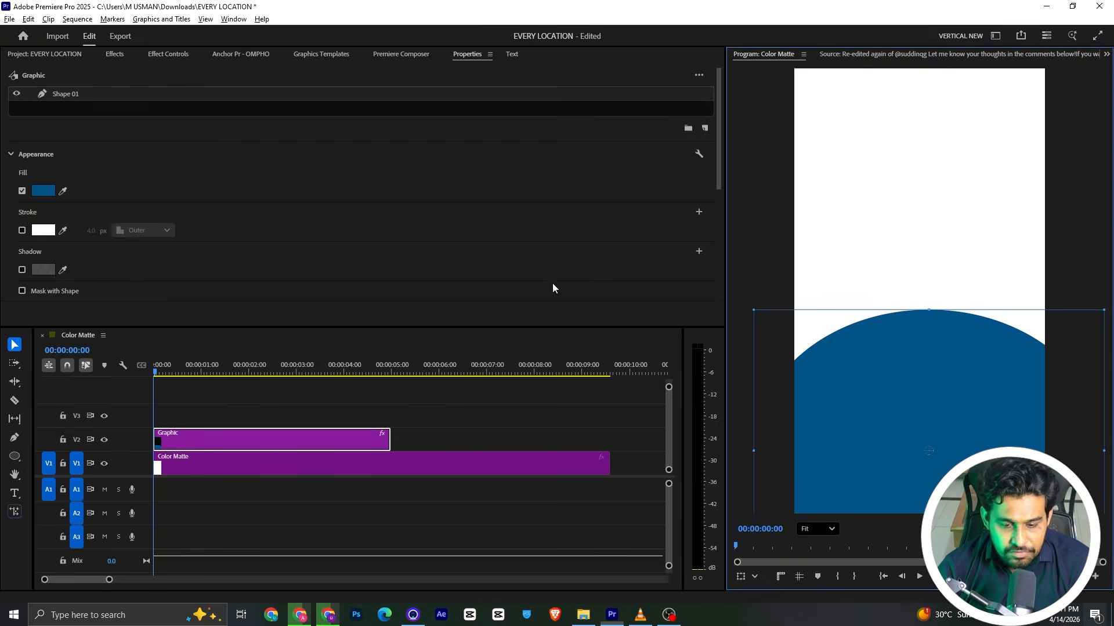
left_click(82, 55)
left_click_drag(161, 148, 144, 422)
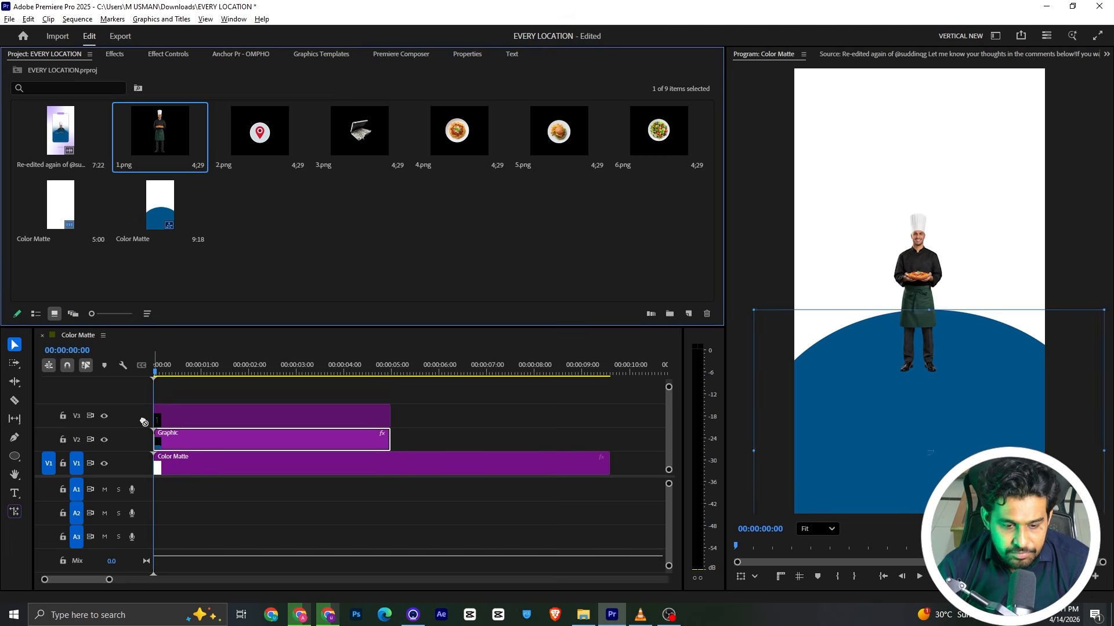
Scale the chef image to 229 and set its position to 569, 1157
left_click(174, 58)
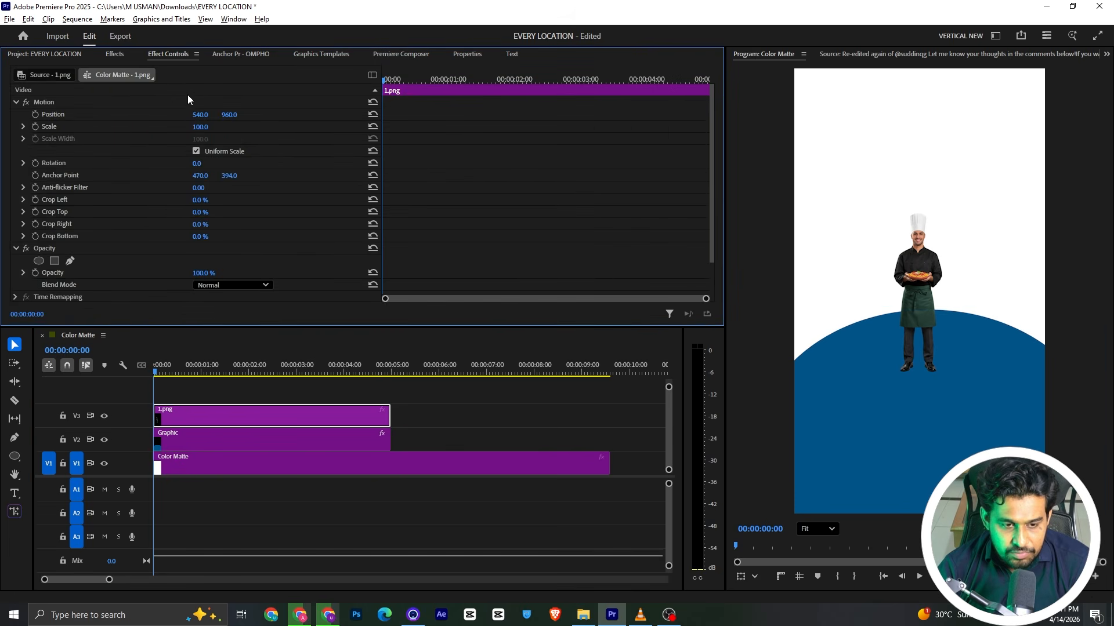
left_click_drag(200, 127, 406, 115)
left_click_drag(200, 114, 214, 115)
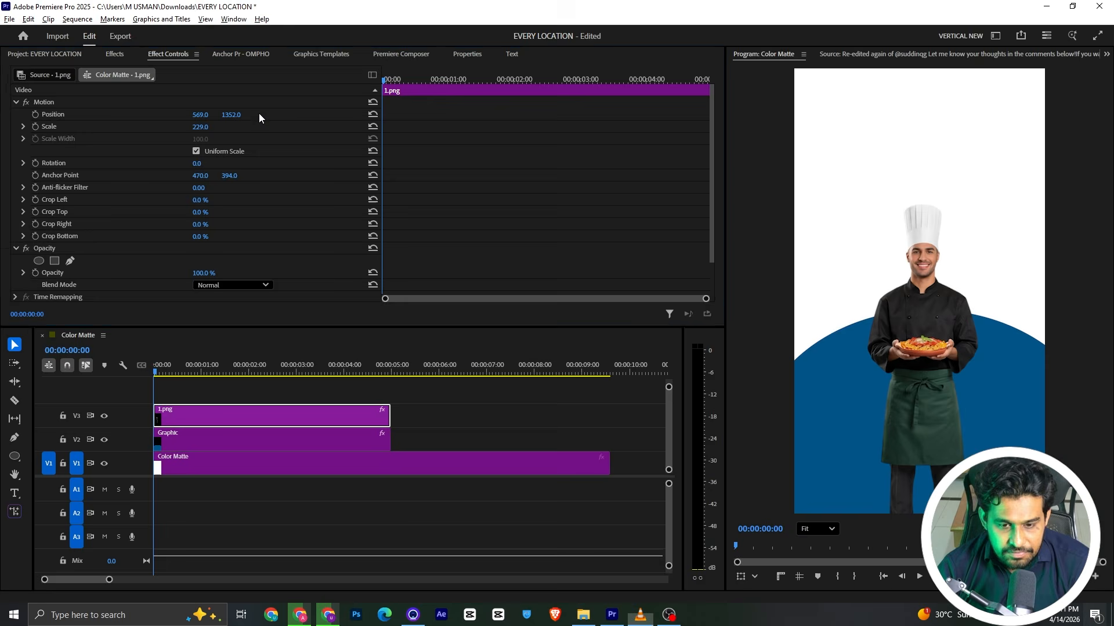
left_click_drag(234, 115, 134, 115)
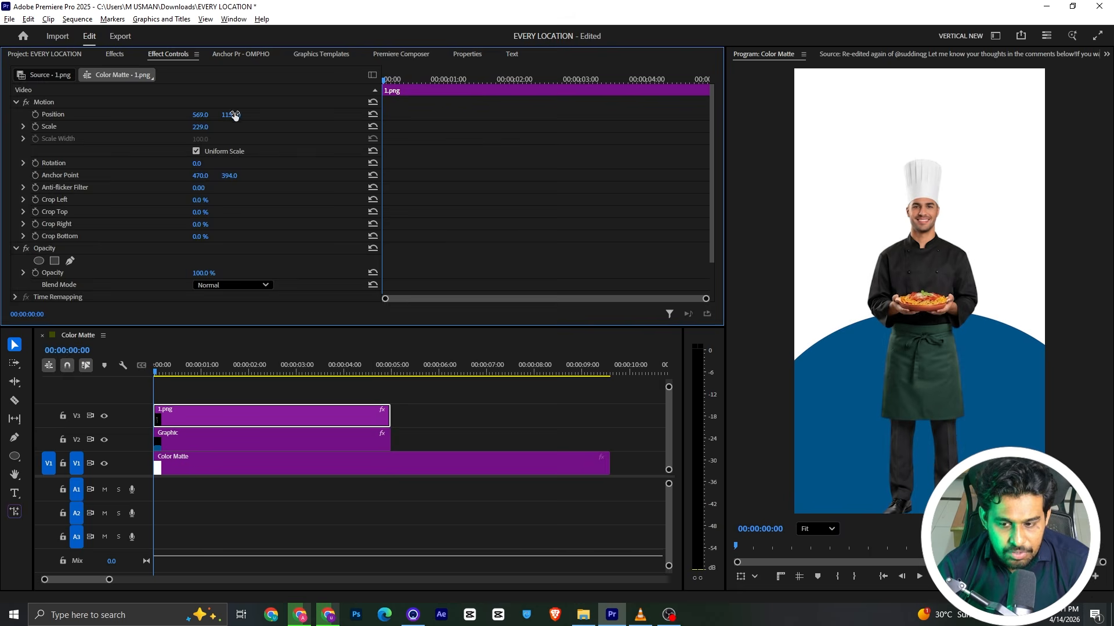
Compare the chef with the reference, and crop 31% off the bottom of the chef image
key("alt+Tab")
key("alt+Tab")
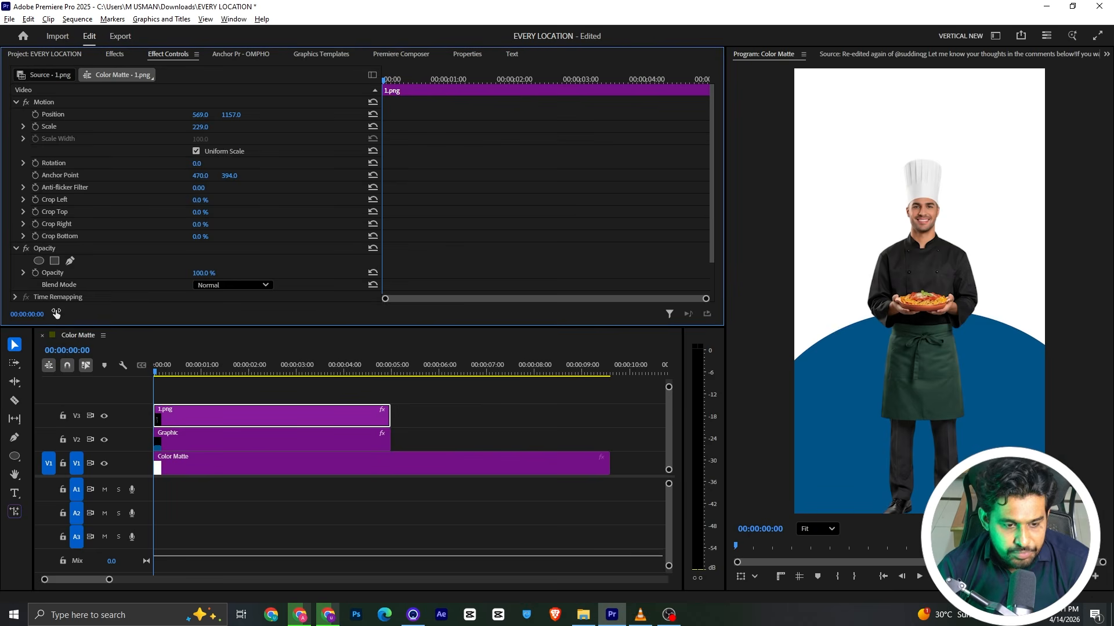
left_click(469, 55)
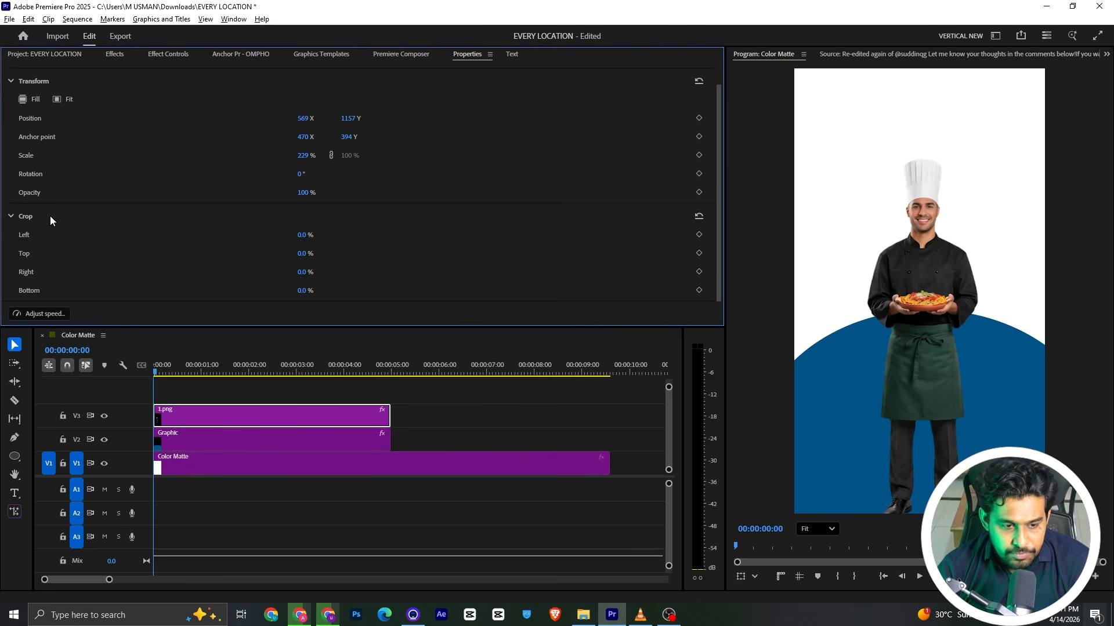
left_click_drag(300, 291, 318, 289)
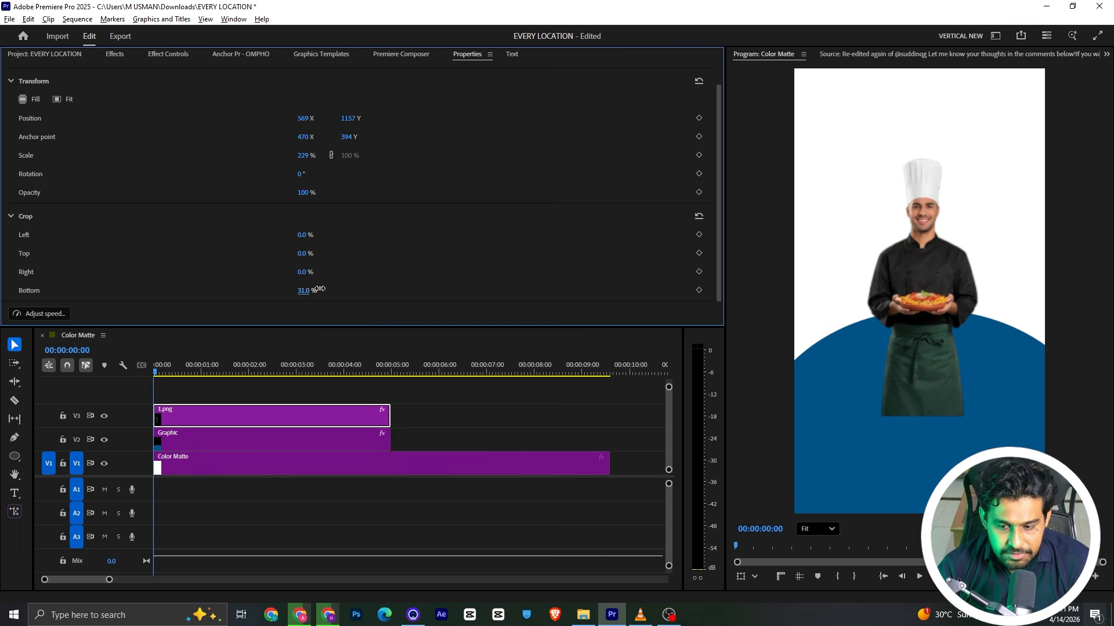
Add an elliptical opacity mask to the chef image and shape it to enclose him from hat to lower apron
left_click(151, 54)
scroll(94, 189, "down", 2)
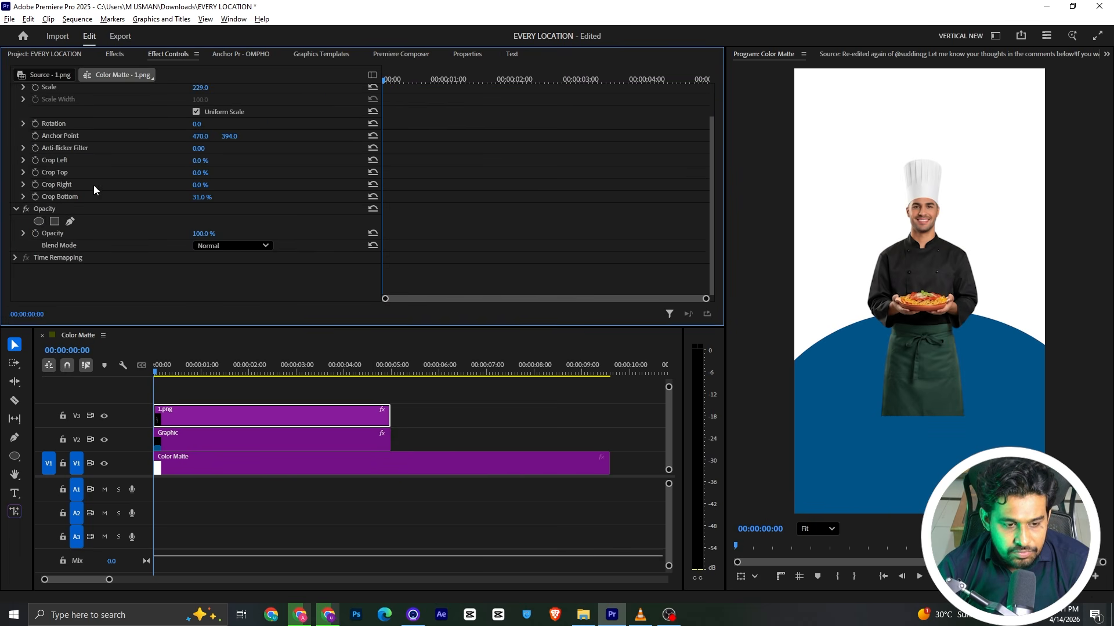
left_click(38, 221)
left_click_drag(891, 299, 883, 203)
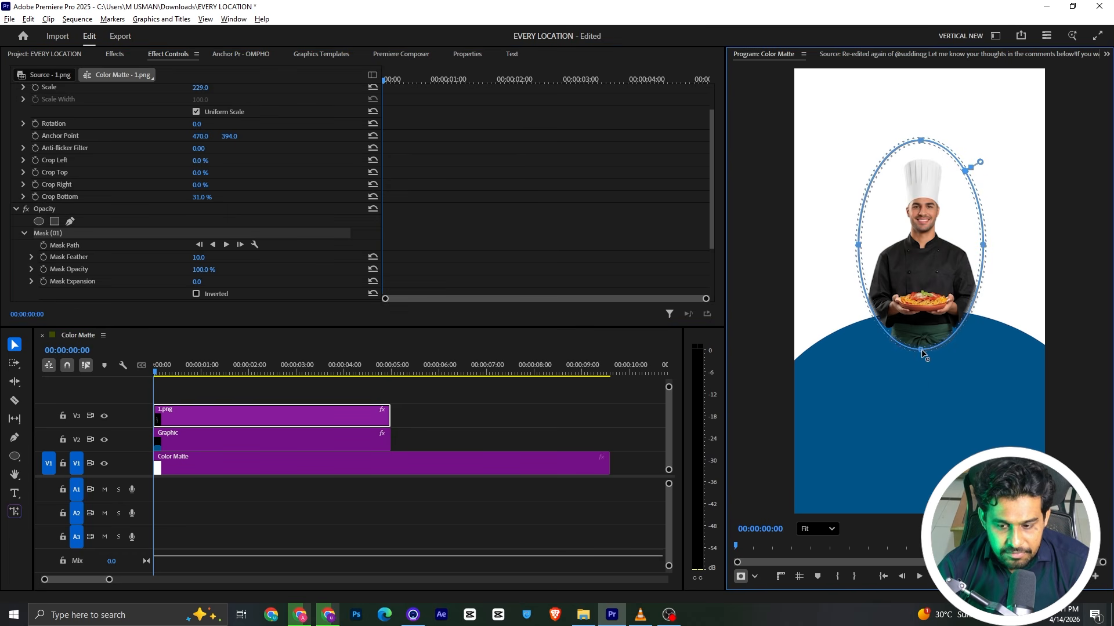
left_click_drag(921, 349, 966, 396)
Increase the feather of the chef's opacity mask so his edges and lower body fade out softly
scroll(217, 193, "down", 1)
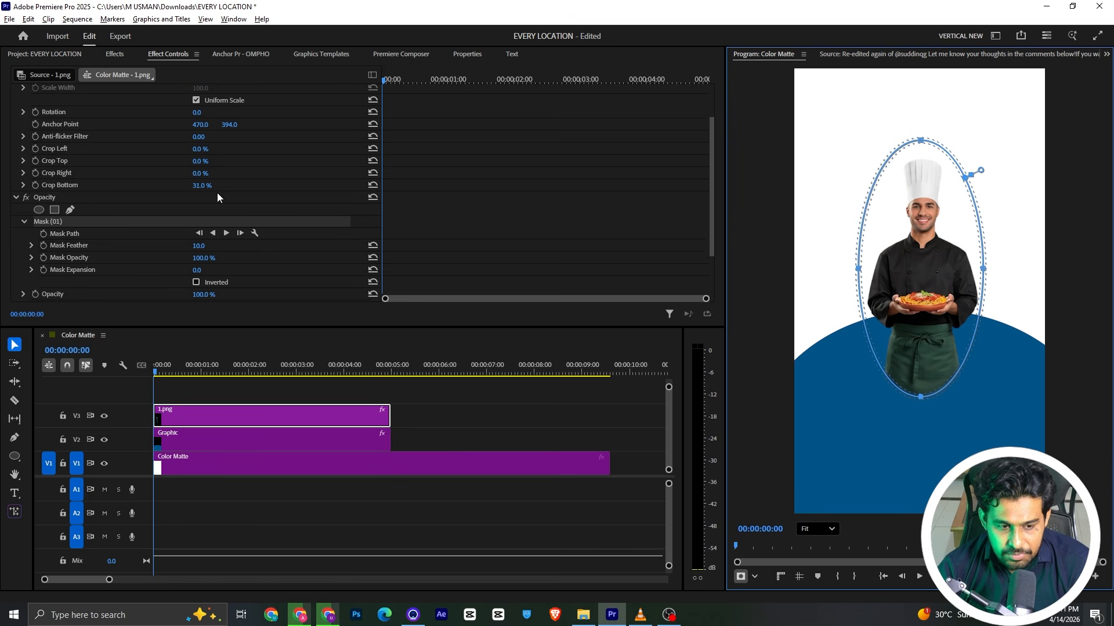
scroll(217, 197, "down", 1)
left_click_drag(198, 210, 225, 211)
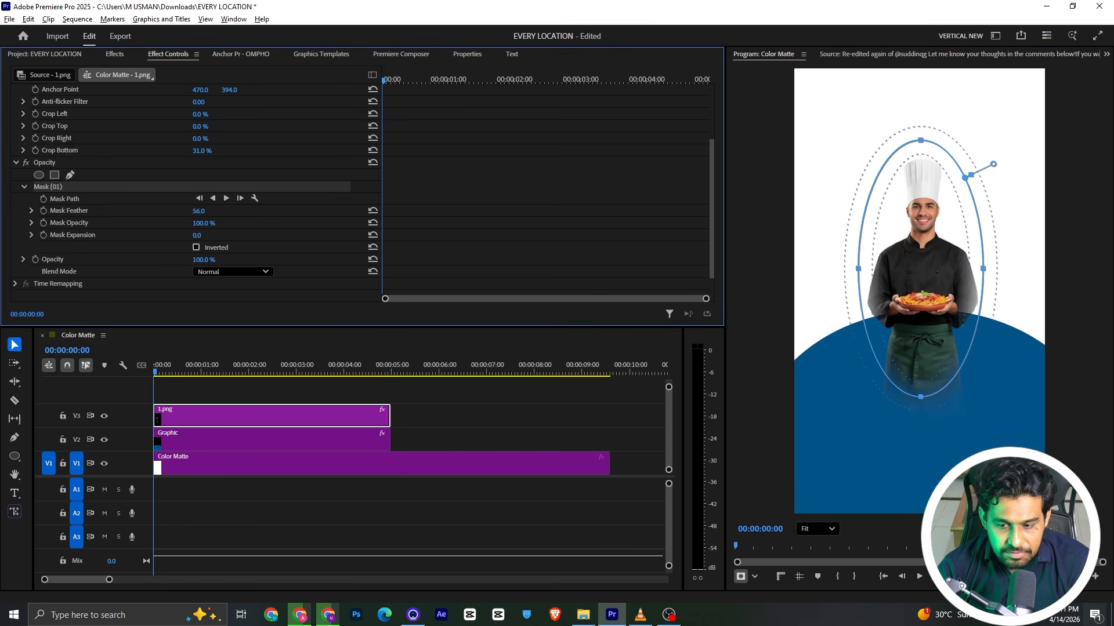
left_click(419, 408)
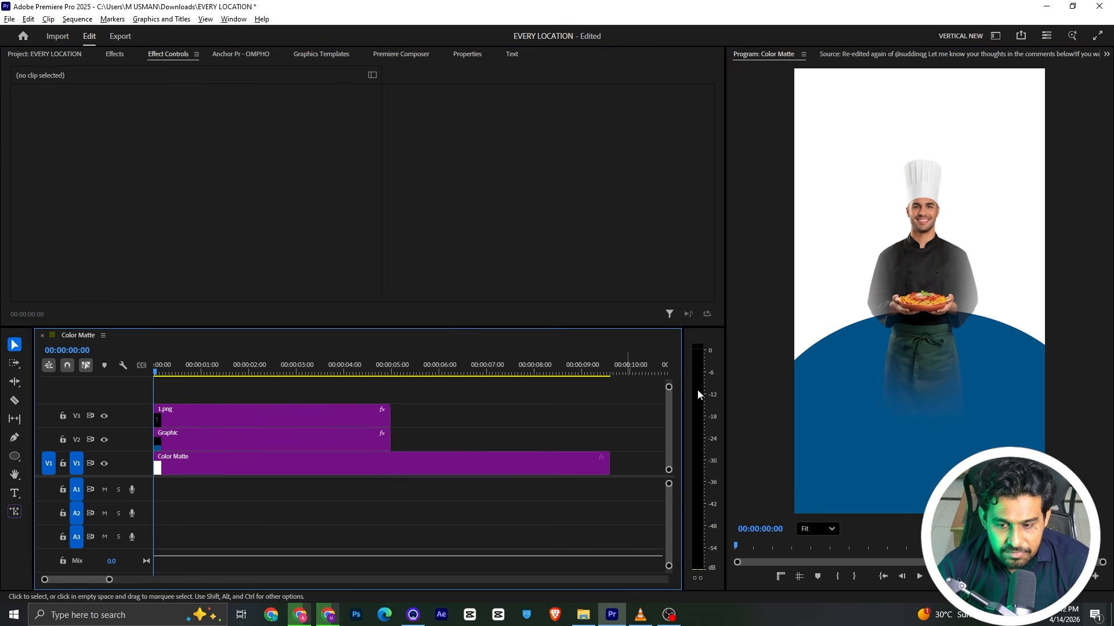
Check the reference video, and add an elliptical opacity mask to the blue graphic, enlarged and moved to cover the whole visible shape
key("alt+Tab")
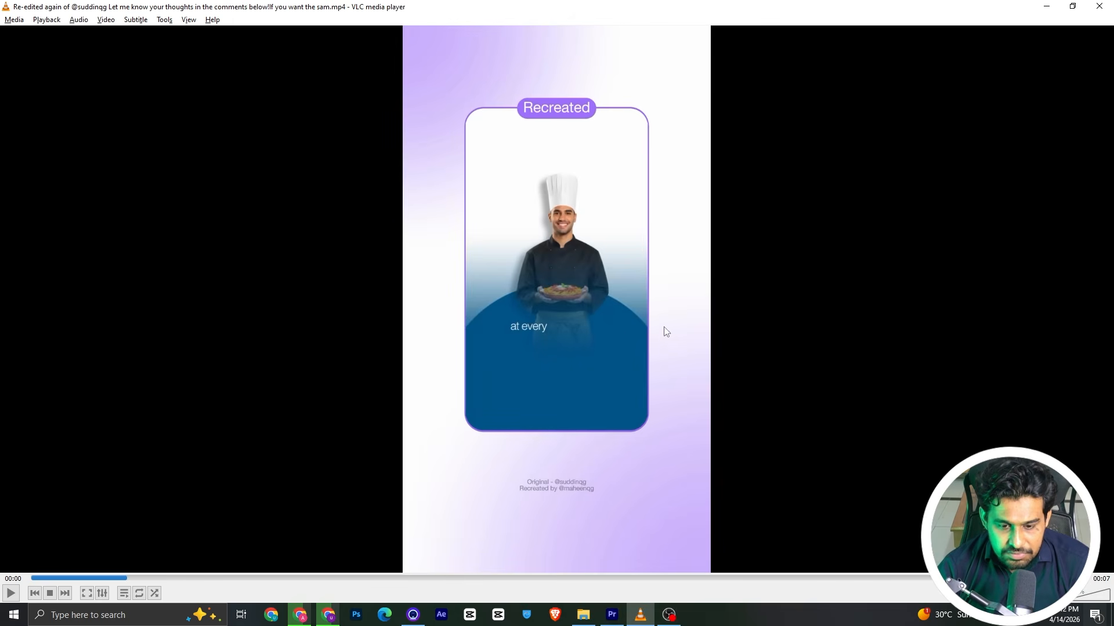
key("alt+Tab")
left_click(218, 435)
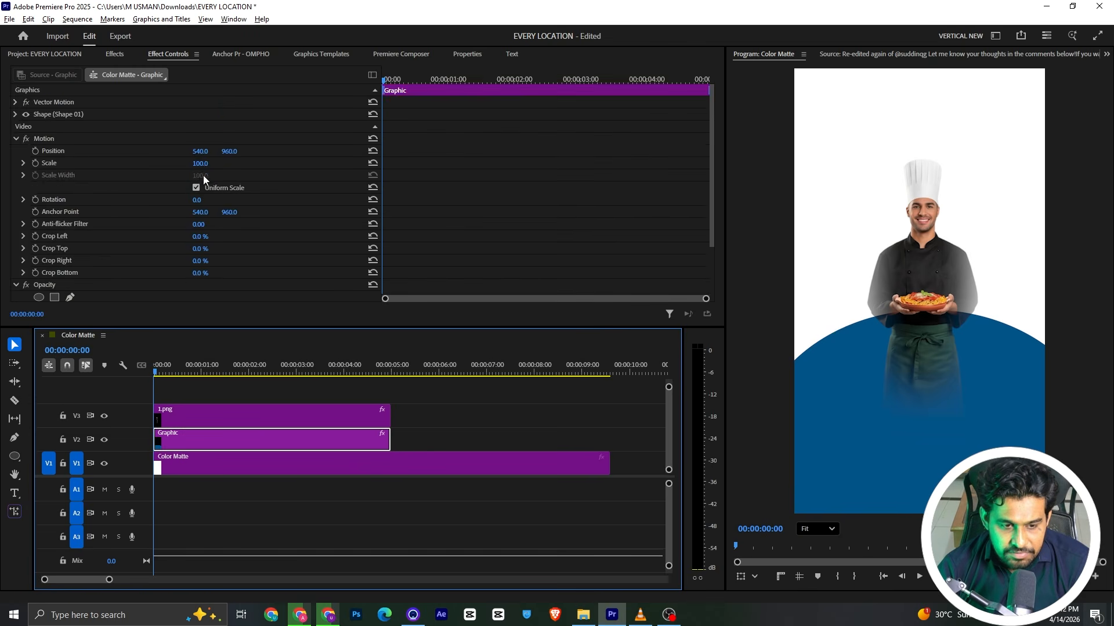
scroll(105, 205, "down", 2)
left_click(38, 233)
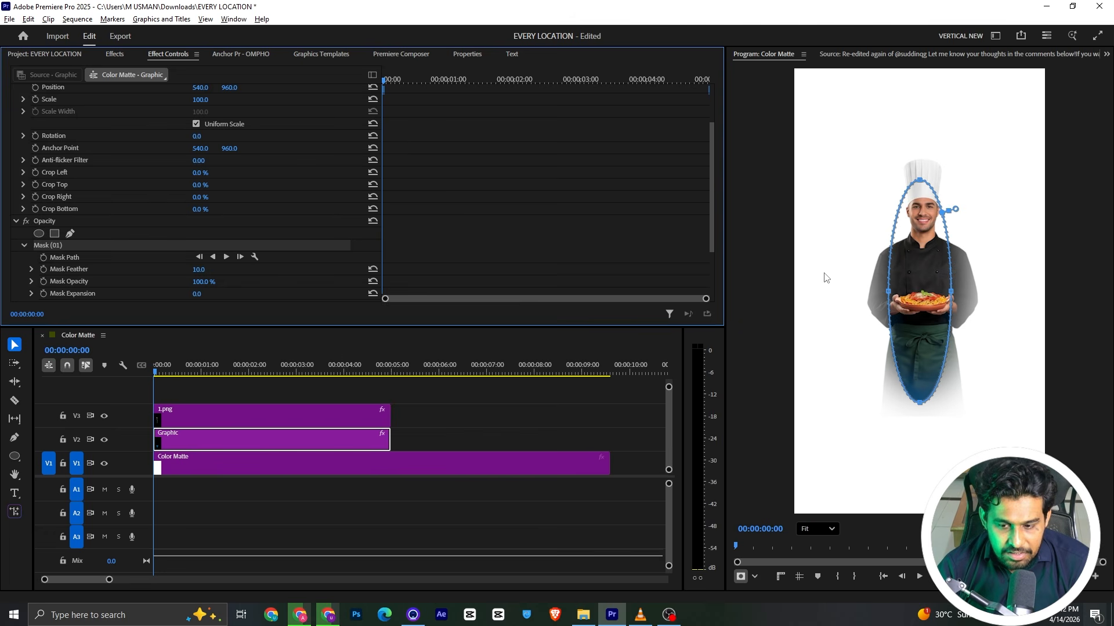
left_click_drag(890, 292, 746, 292)
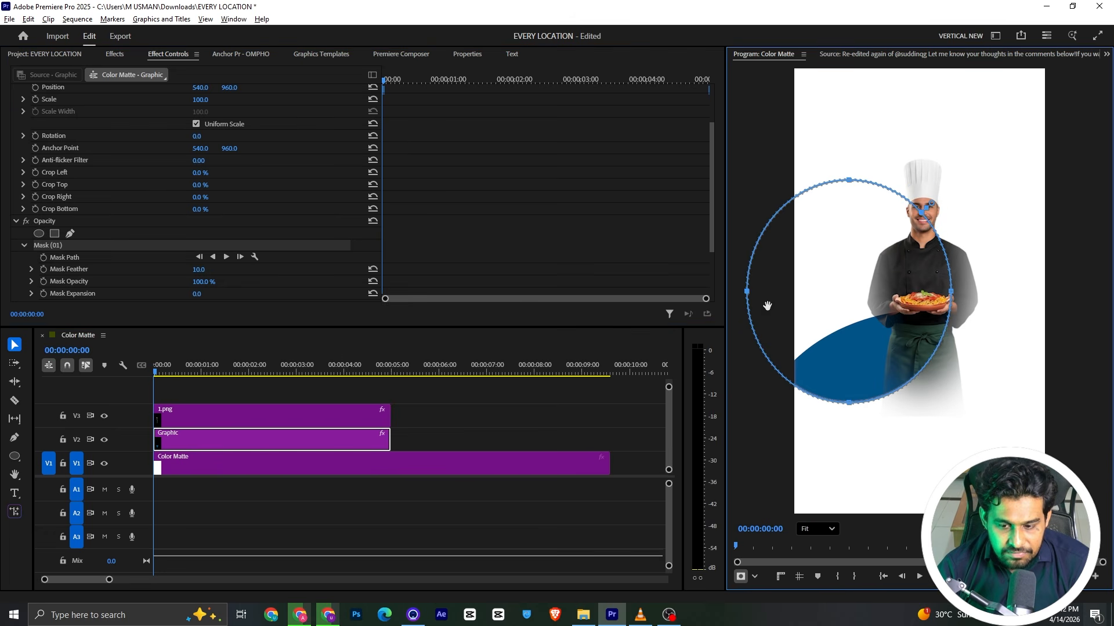
left_click_drag(848, 402, 849, 580)
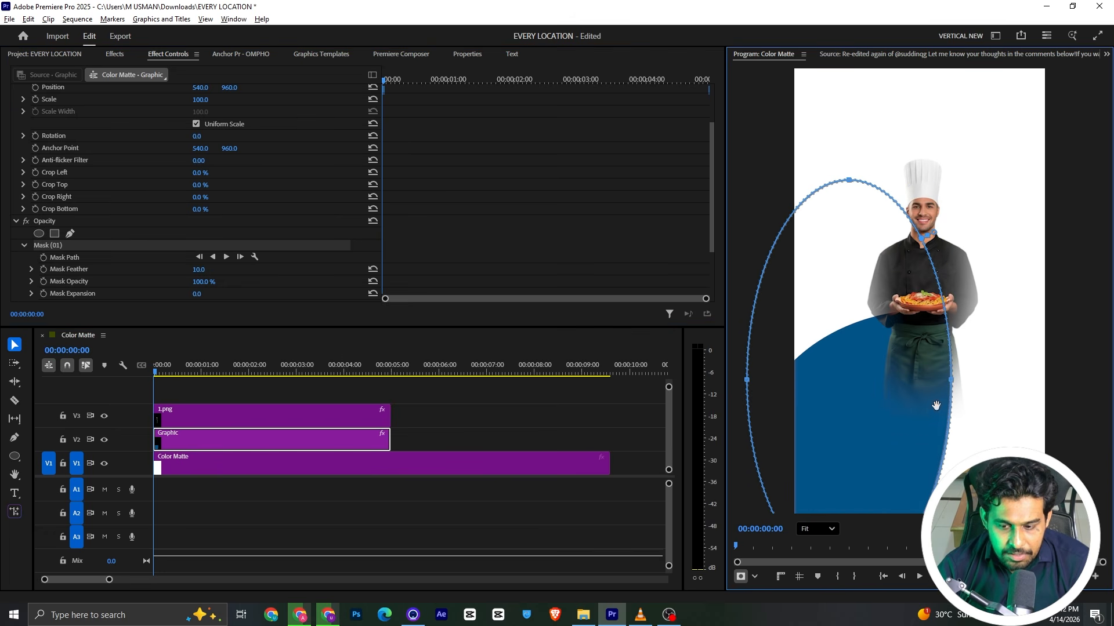
left_click_drag(951, 385, 1100, 374)
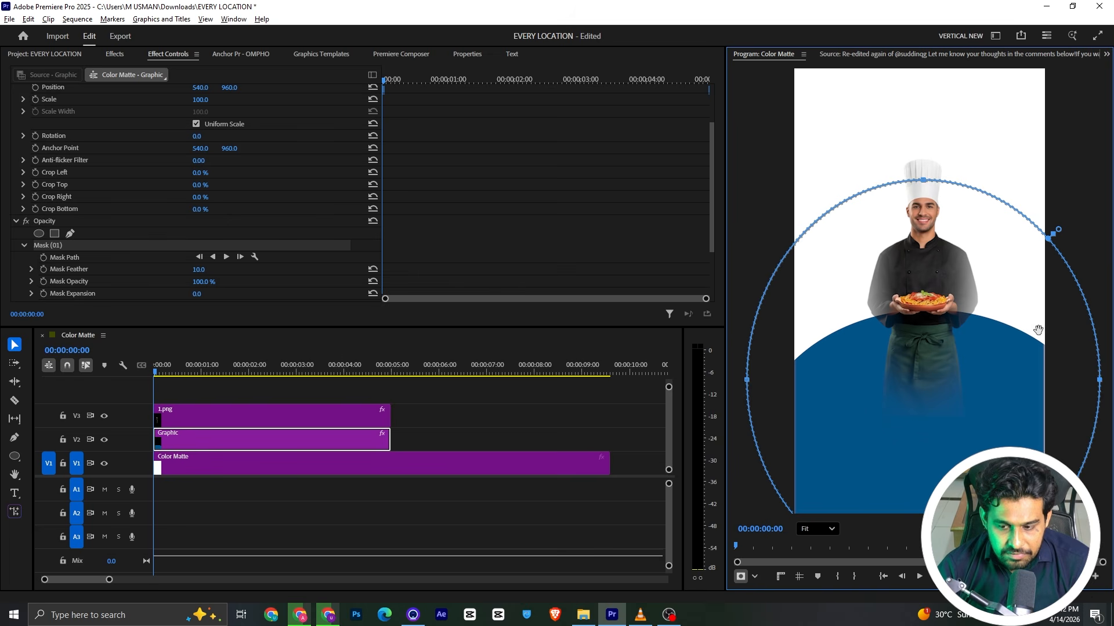
left_click_drag(1038, 330, 1011, 329)
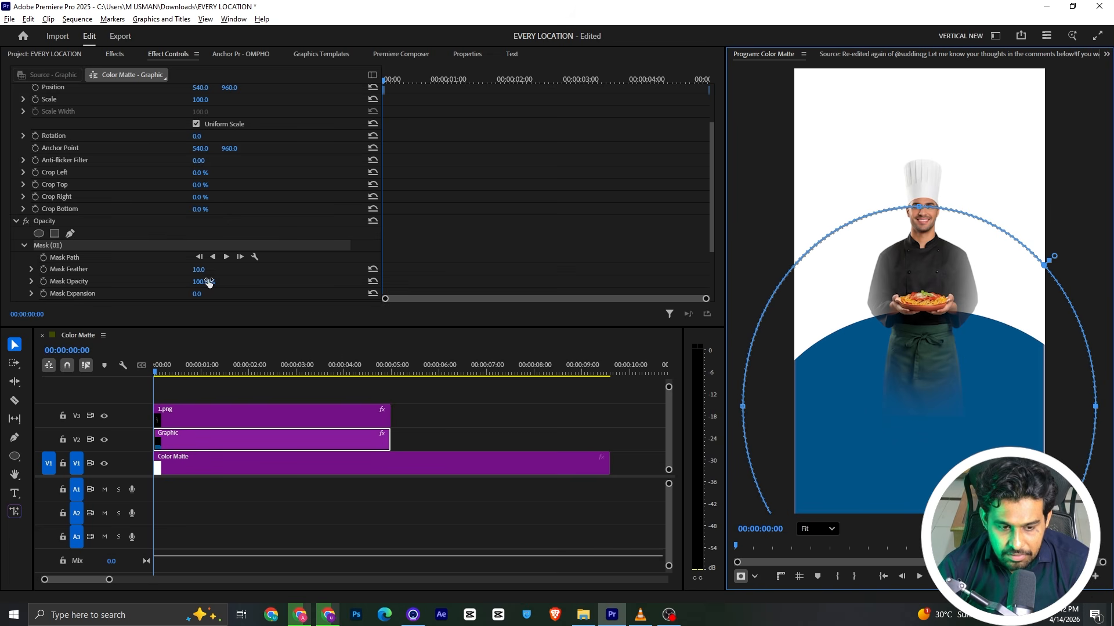
Increase the feather of the blue graphic's mask and lower the mask until its upper edge crosses the chef's chest
left_click_drag(201, 273, 291, 272)
left_click_drag(849, 418, 831, 453)
left_click(454, 420)
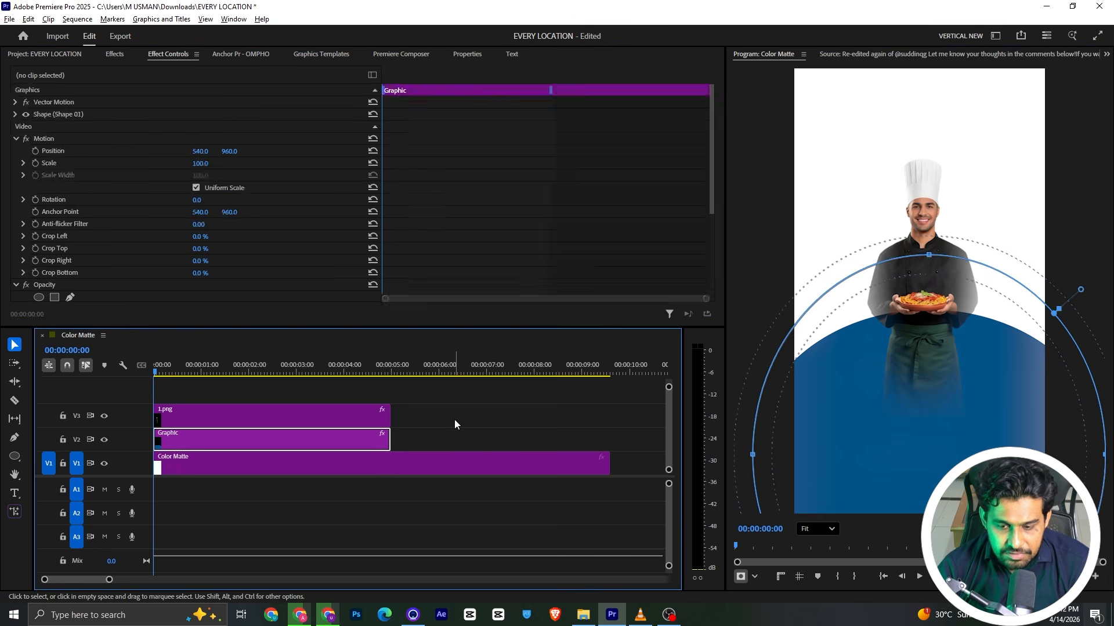
Delete the elliptical opacity mask from the blue graphic
left_click(283, 422)
scroll(78, 229, "down", 5)
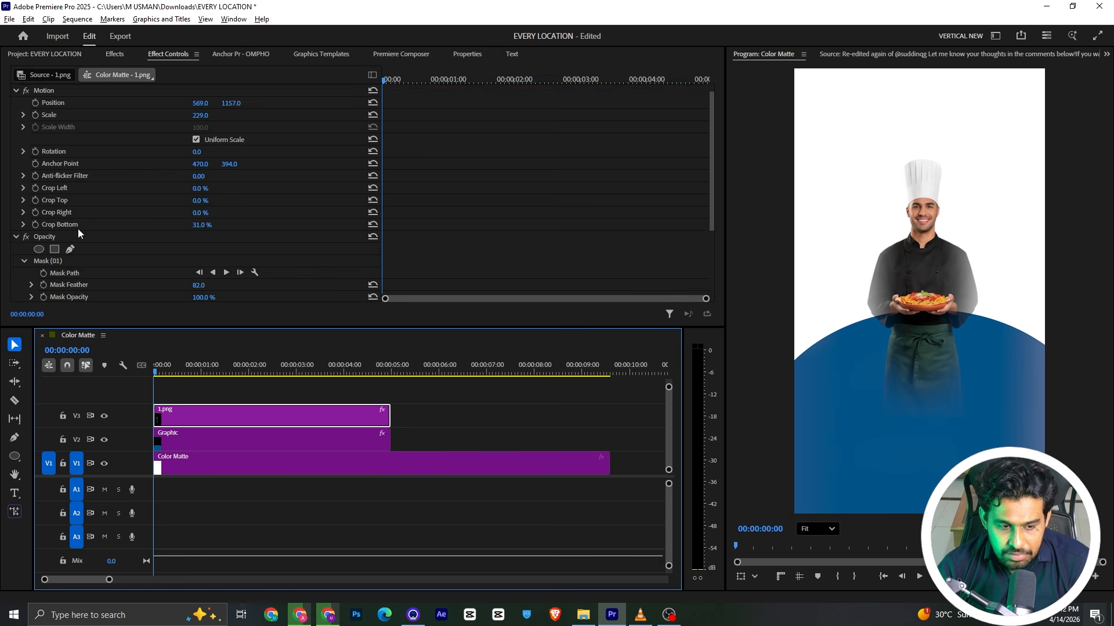
left_click(184, 457)
left_click(183, 446)
scroll(134, 189, "down", 3)
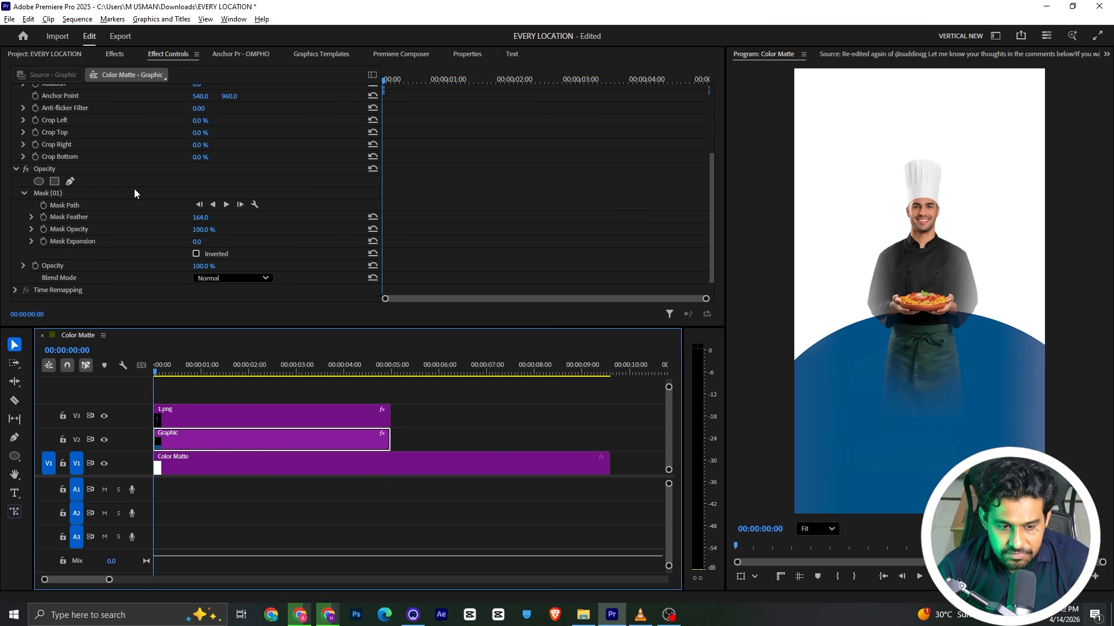
left_click(54, 172)
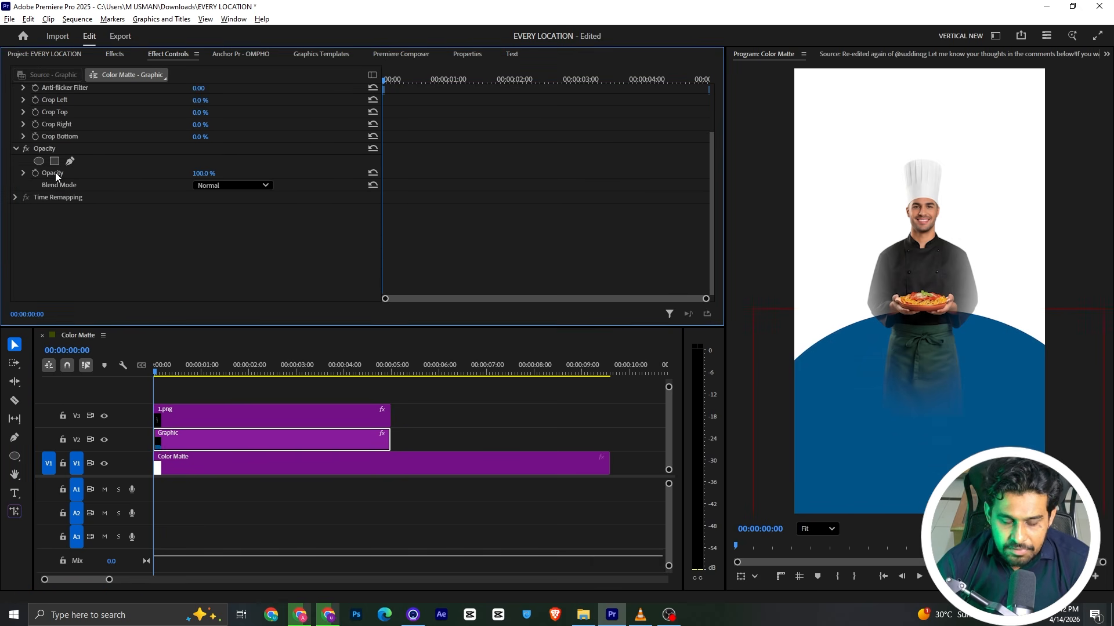
key("Delete")
left_click(259, 390)
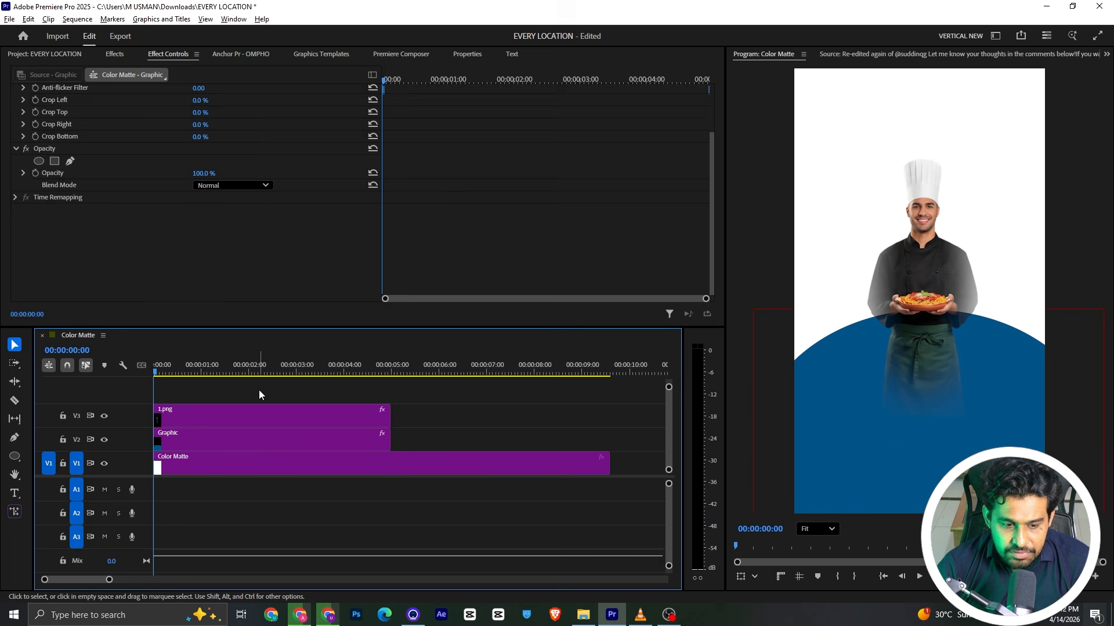
Keyframe the chef's position to rise from Y 1328 at the start to Y 1157 at about frame 19, preview it and save
left_click(232, 408)
left_click(205, 399)
left_click(208, 415)
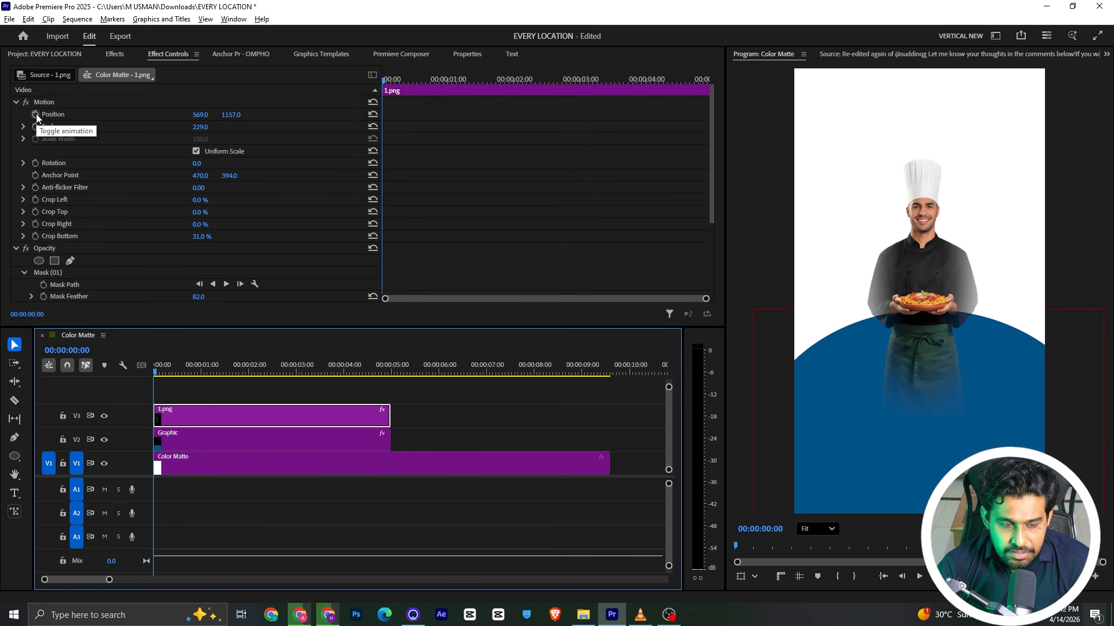
left_click(36, 114)
left_click_drag(384, 114, 424, 114)
mouse_move(232, 115)
left_mouse_down()
mouse_move(290, 115)
mouse_move(235, 114)
left_mouse_up()
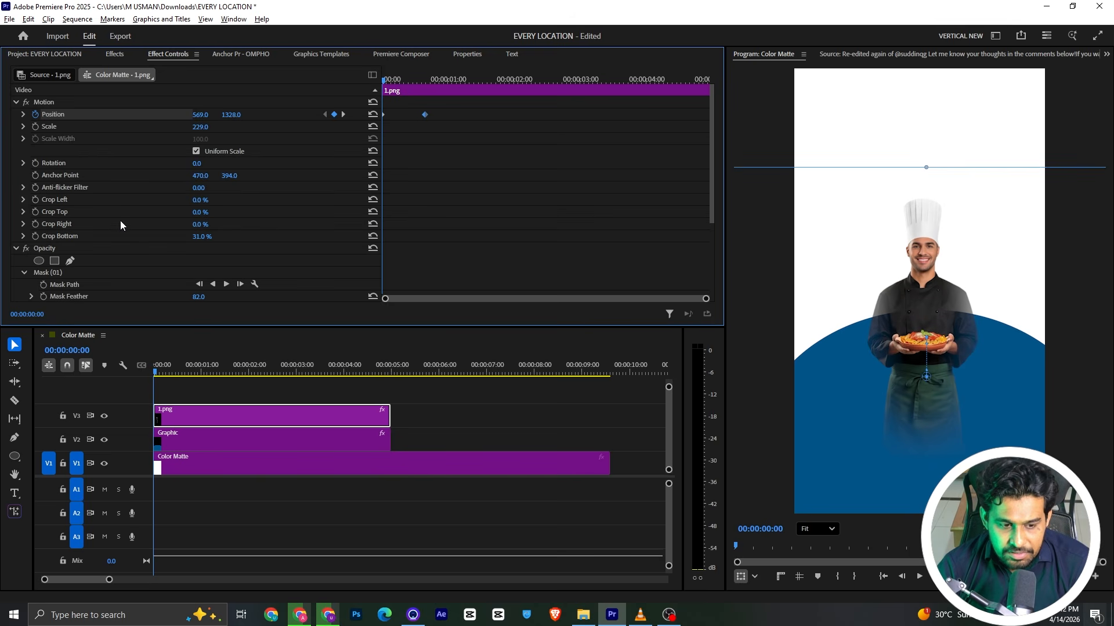
scroll(120, 225, "down", 2)
key("space")
key("space")
key("ctrl+s")
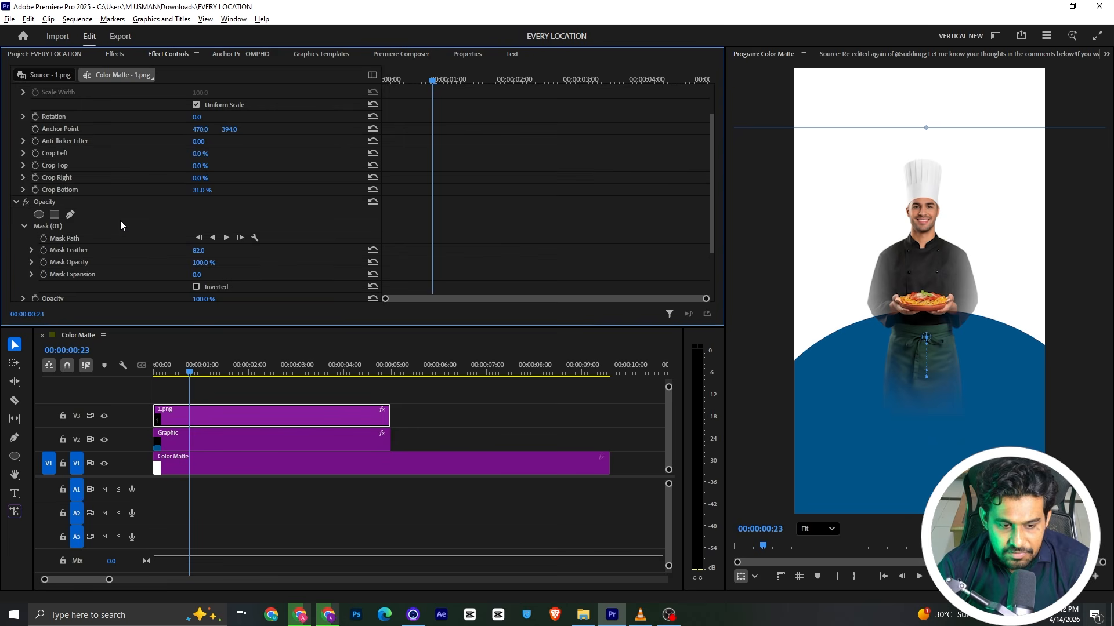
Widen the chef's opacity mask on both sides so his arms show fully, save the project and preview the motion
left_click(81, 225)
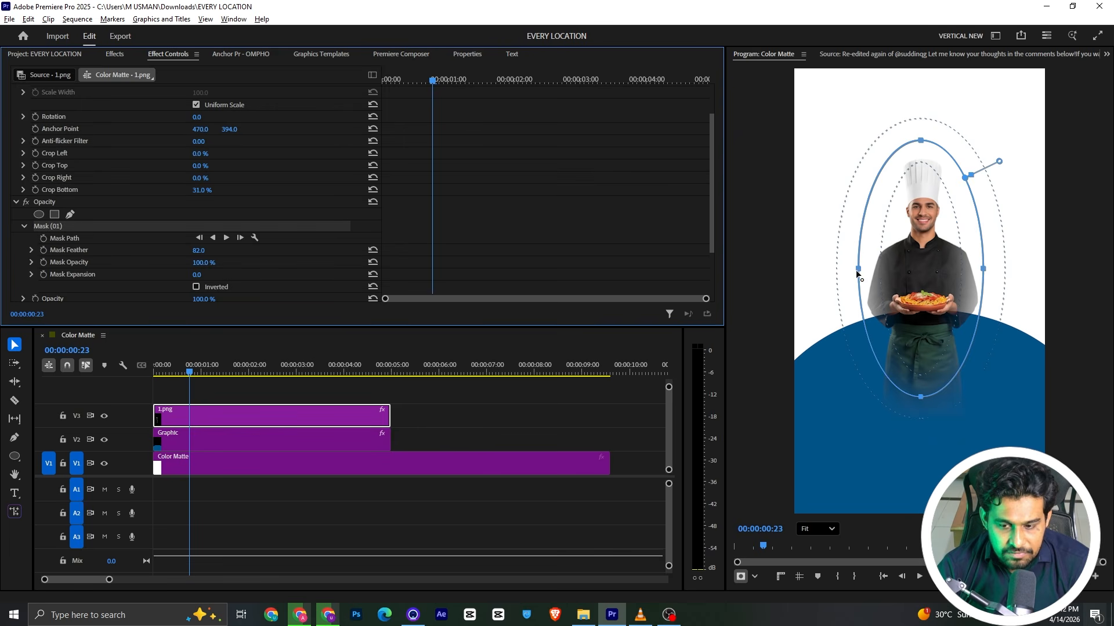
left_click_drag(857, 273, 828, 270)
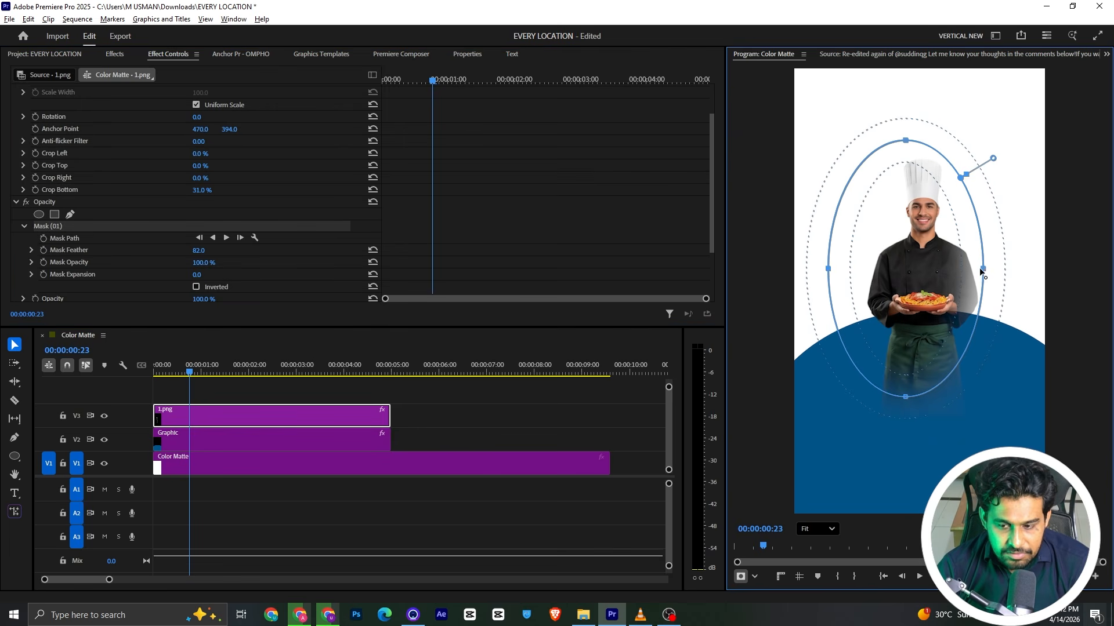
left_click_drag(982, 268, 1026, 273)
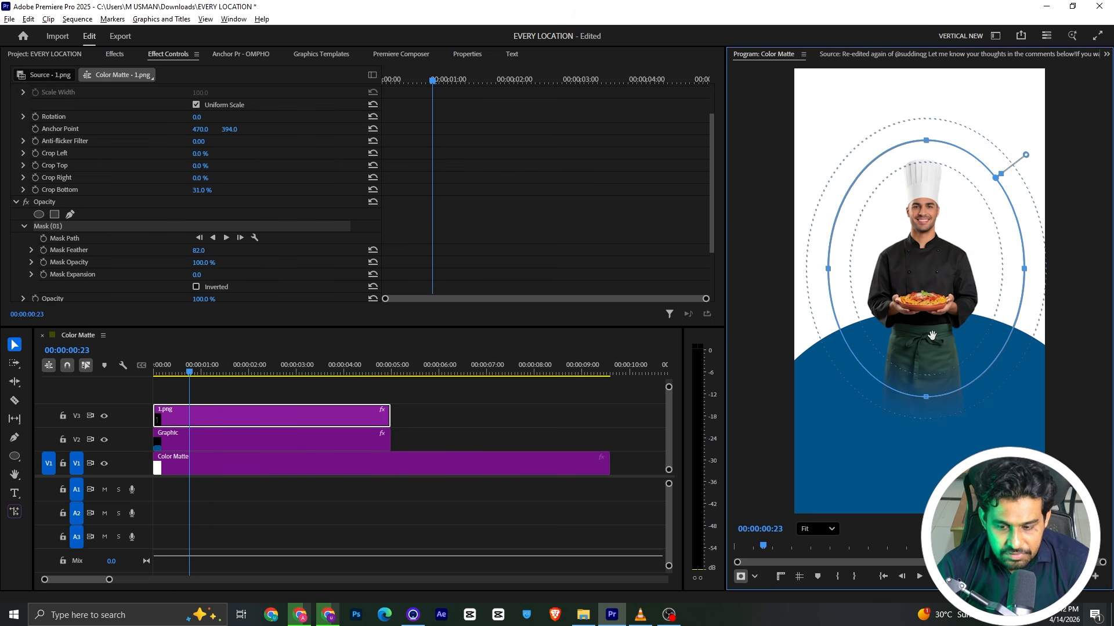
left_click(296, 386)
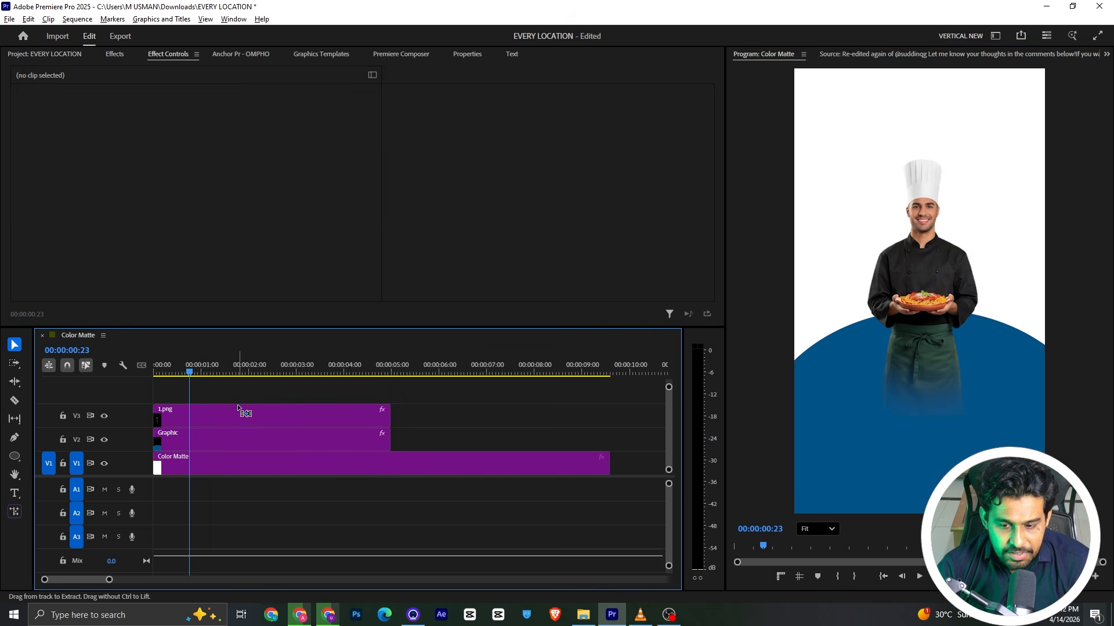
key("ctrl+s")
key("Home")
key("space")
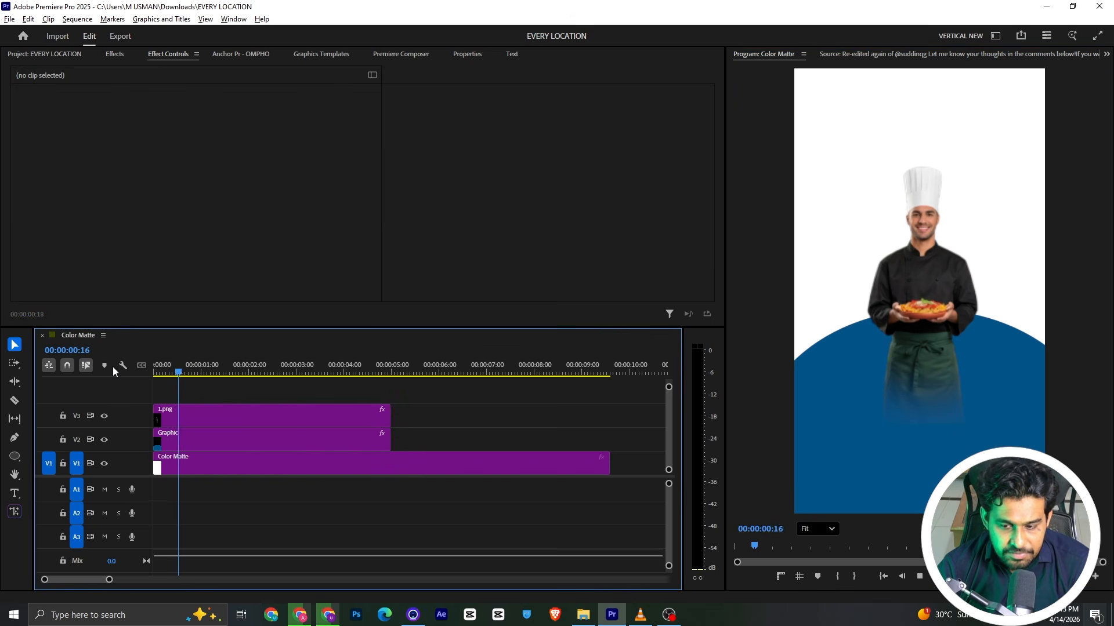
key("space")
Apply Ease In temporal interpolation to the chef's two position keyframes
left_click(182, 416)
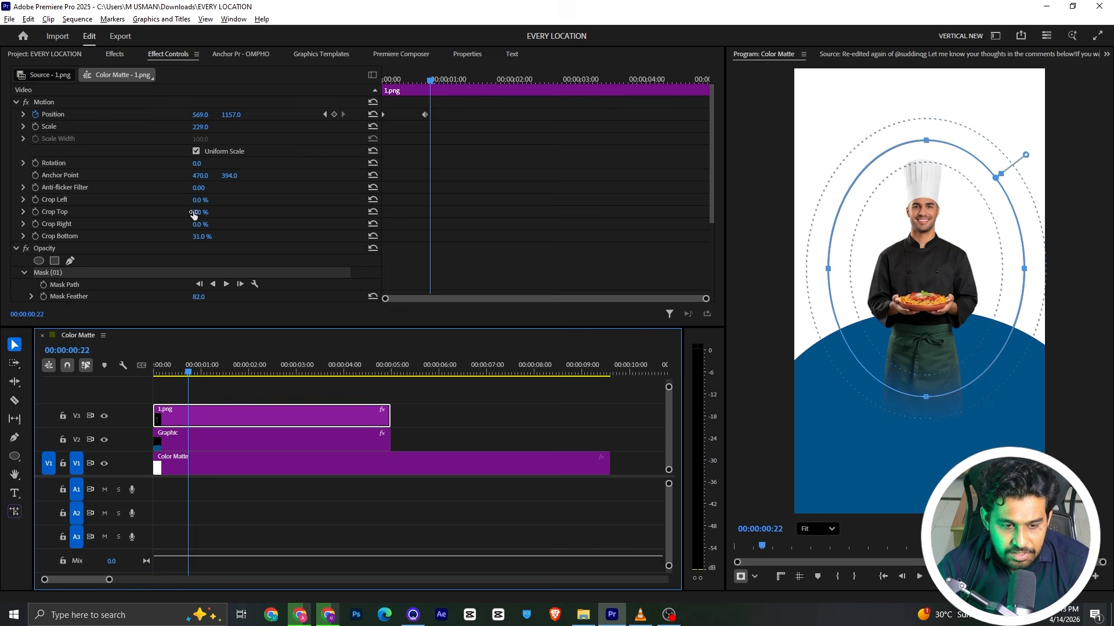
left_click_drag(433, 108, 346, 135)
right_click(432, 118)
mouse_move(530, 212)
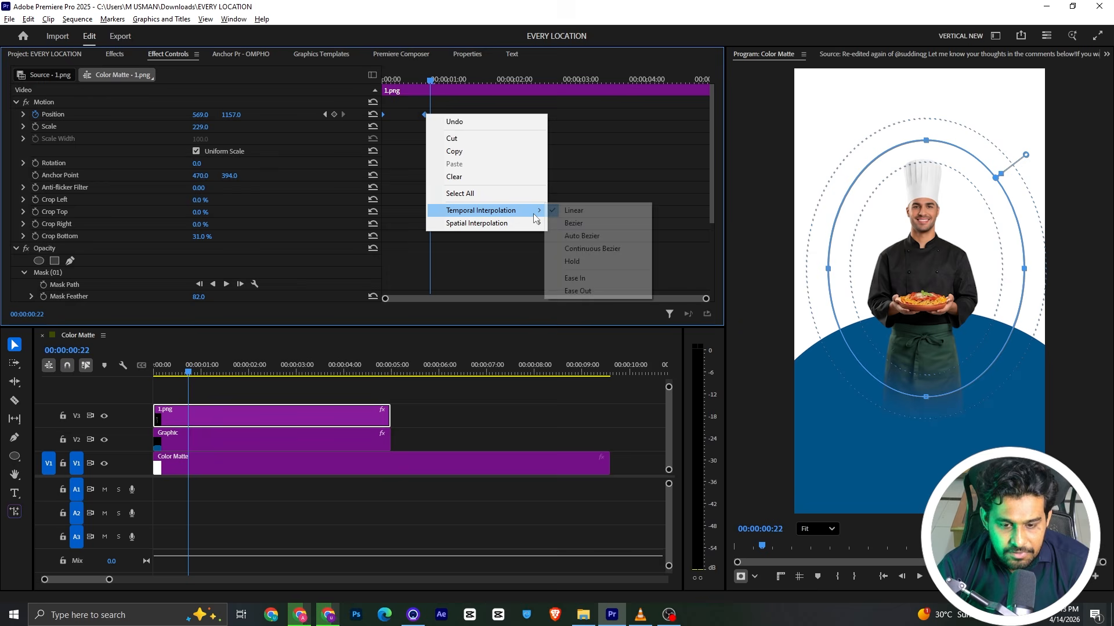
left_click(586, 278)
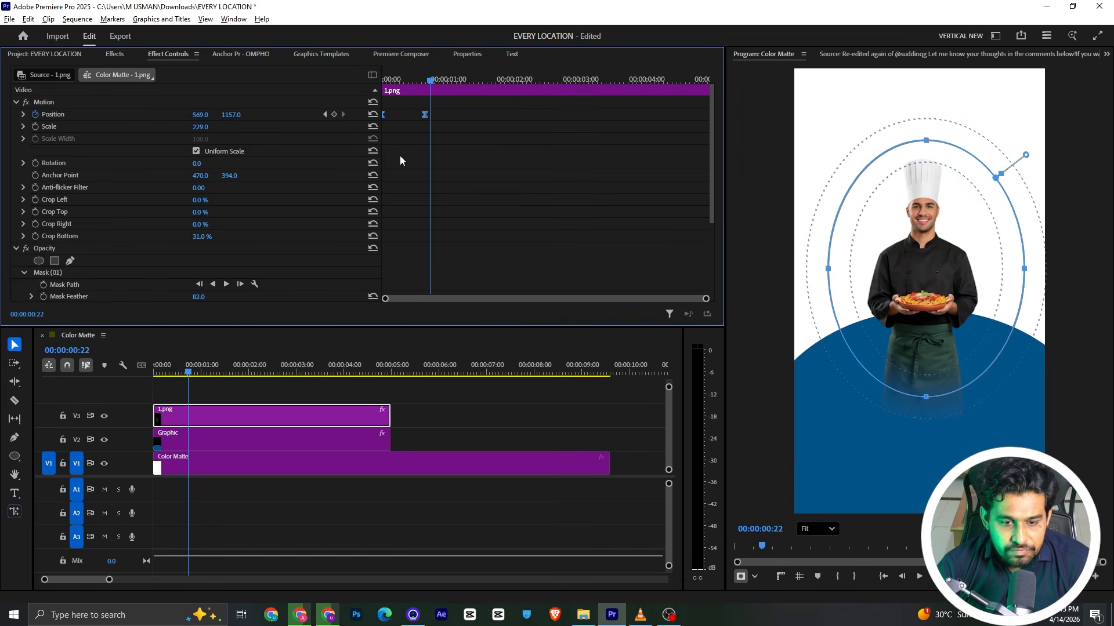
Shape the chef's position velocity curve to start fast and settle gradually, preview the motion and save
left_click(24, 114)
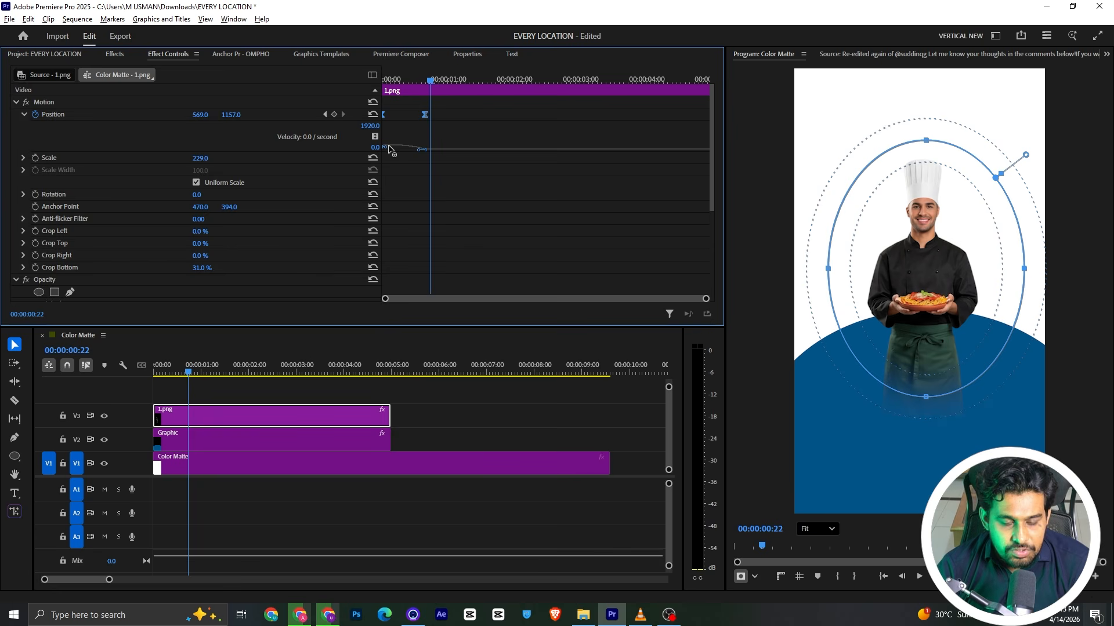
left_click_drag(419, 151, 406, 152)
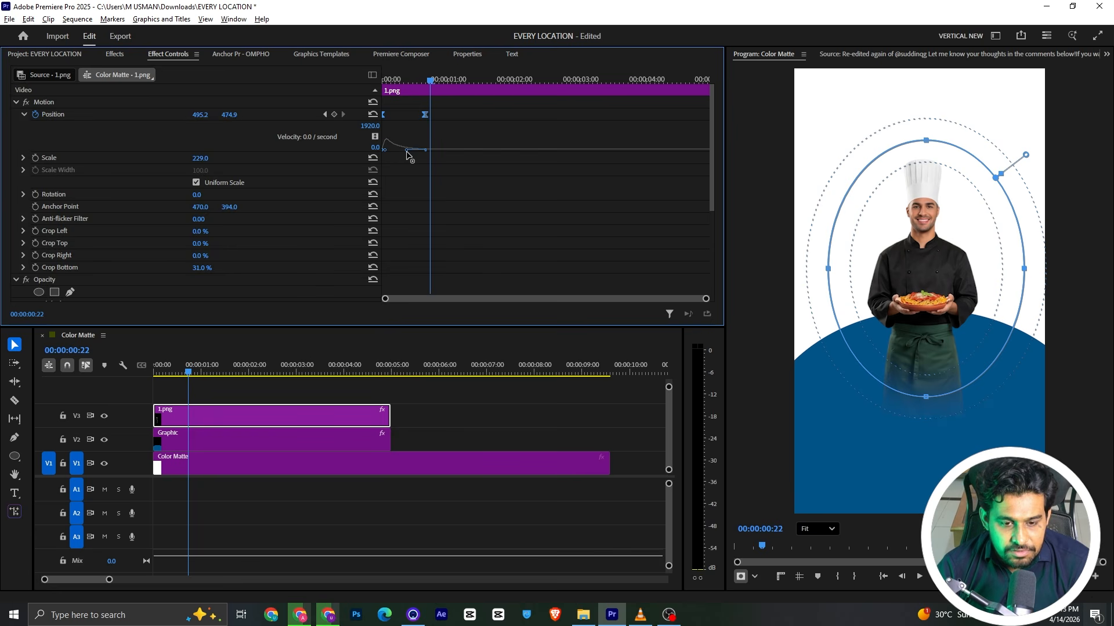
left_click_drag(418, 81, 310, 97)
key("space")
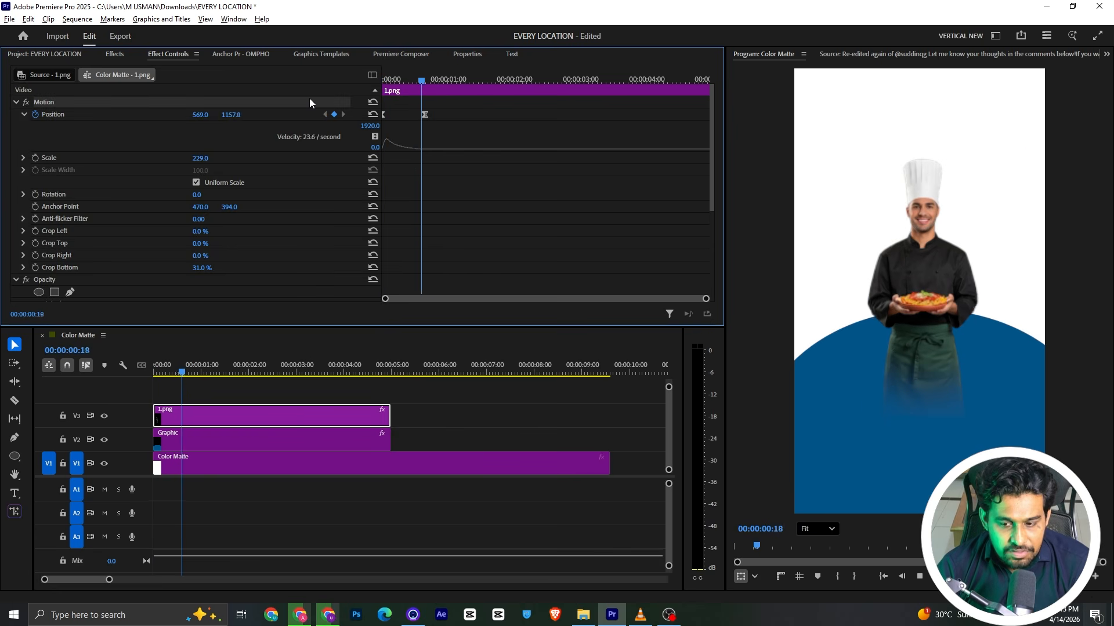
key("space")
key("ctrl+s")
Check the start of the reference video in VLC, and add the text "at every" over the chef's lower apron in Premiere Pro
left_click(640, 614)
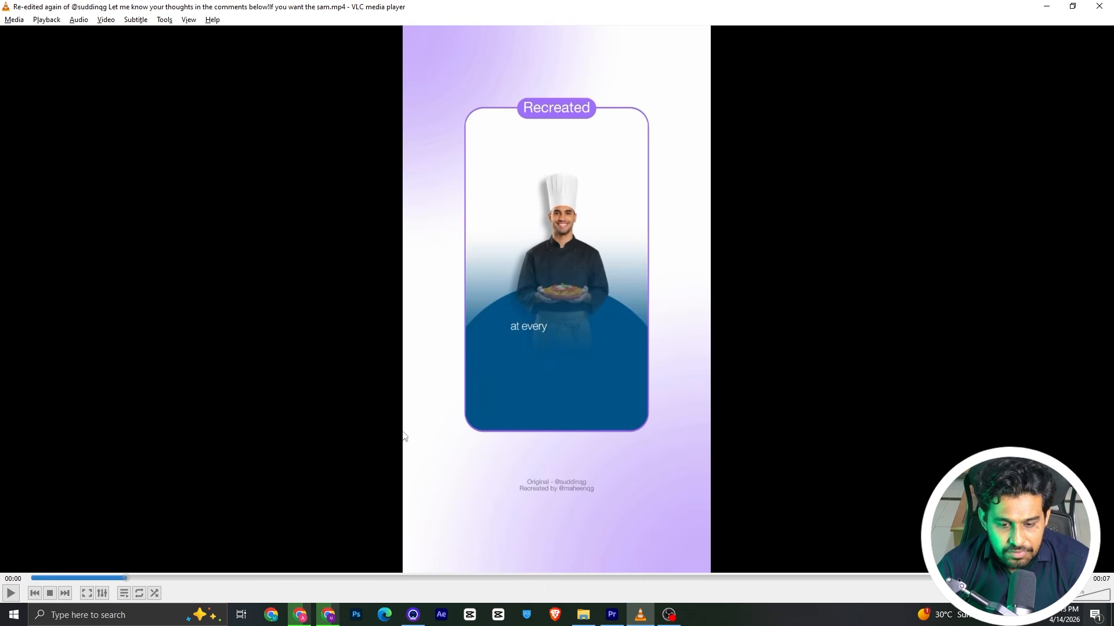
left_click_drag(126, 578, 29, 579)
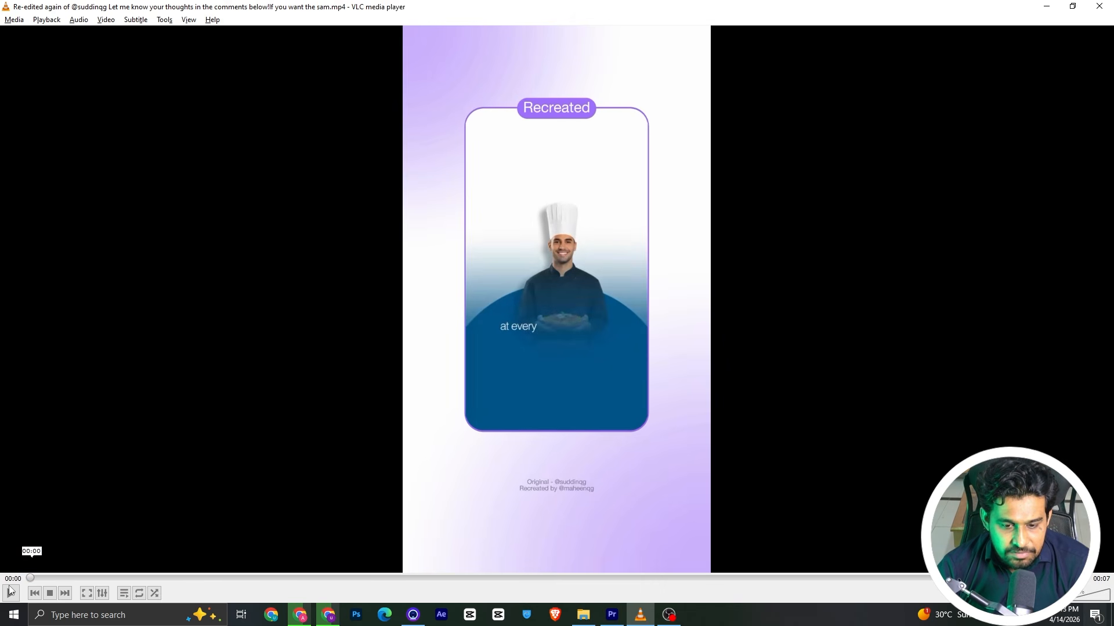
left_click(12, 590)
key("alt+Tab")
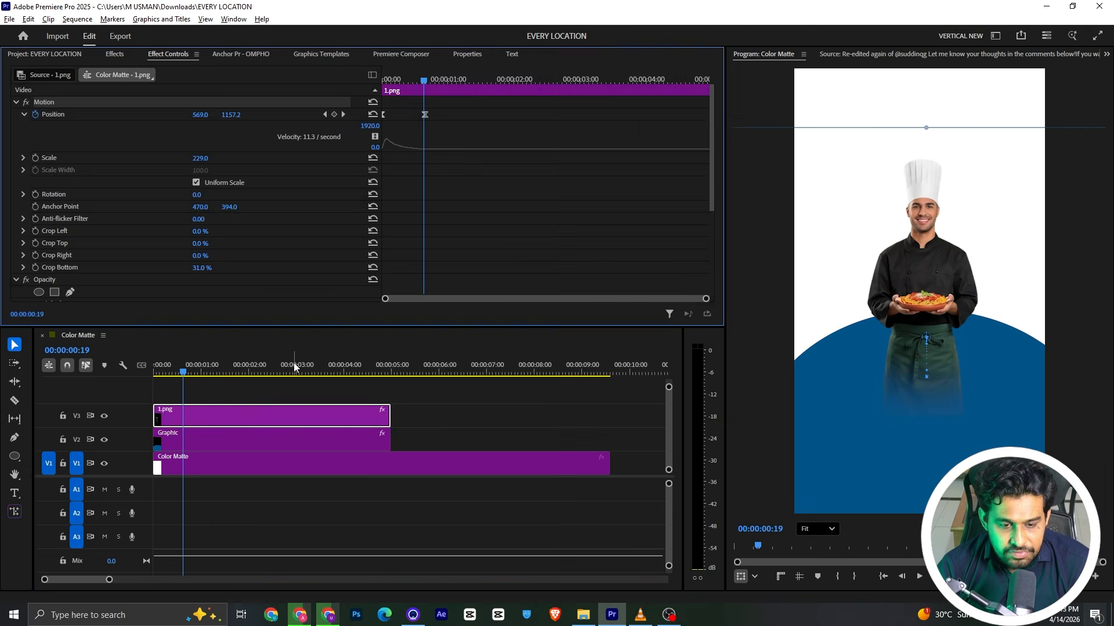
left_click(15, 493)
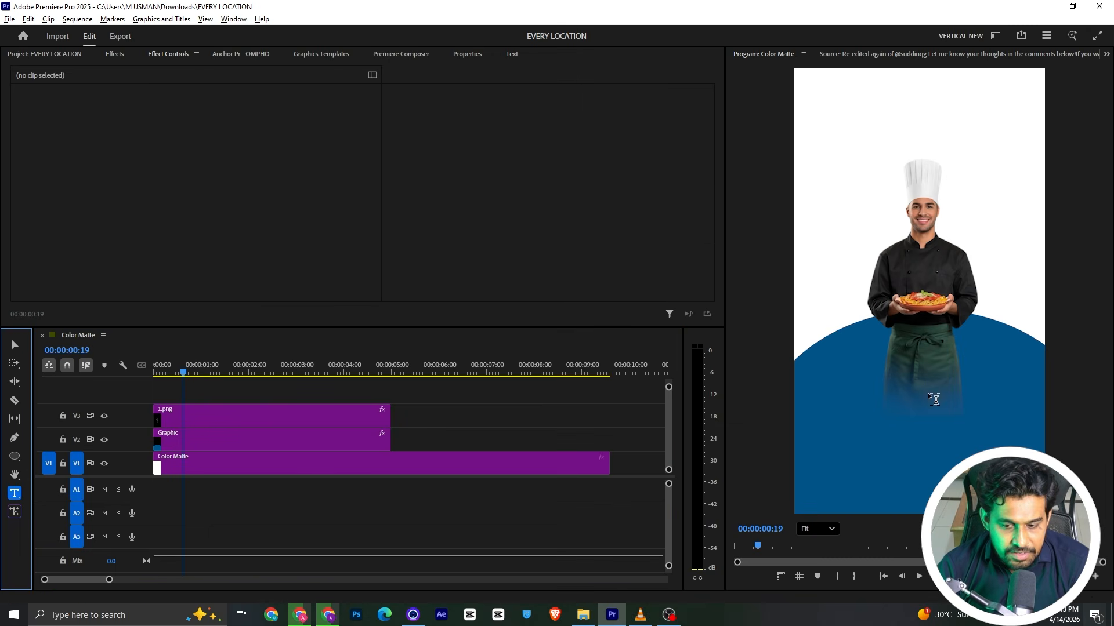
left_click(862, 378)
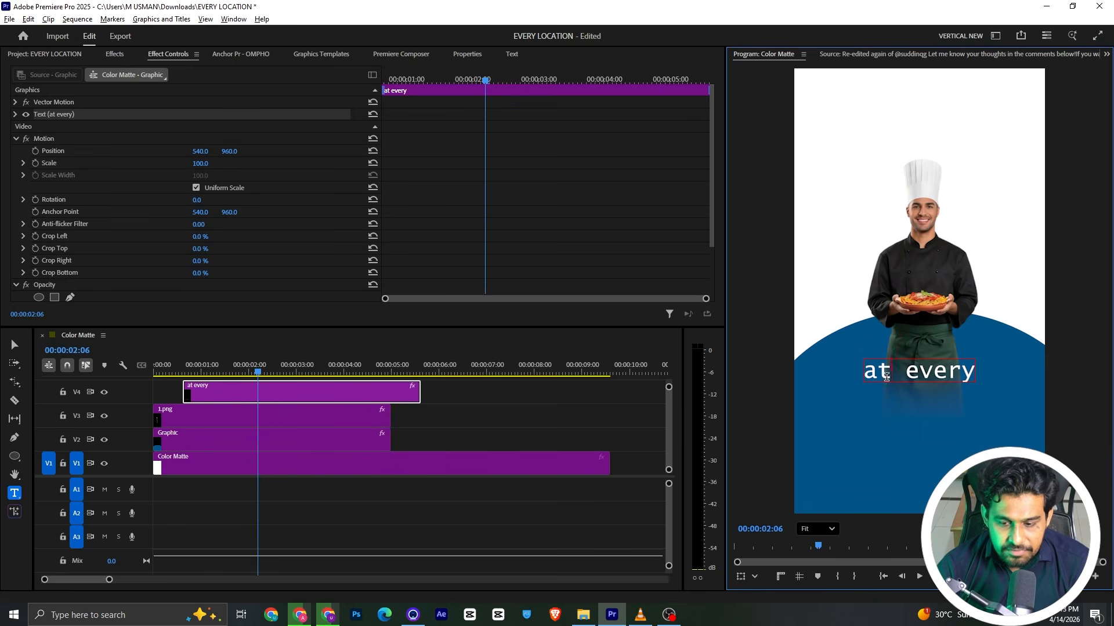
Set the "at every" text to Arial Regular with a font size of 77
triple_click(886, 377)
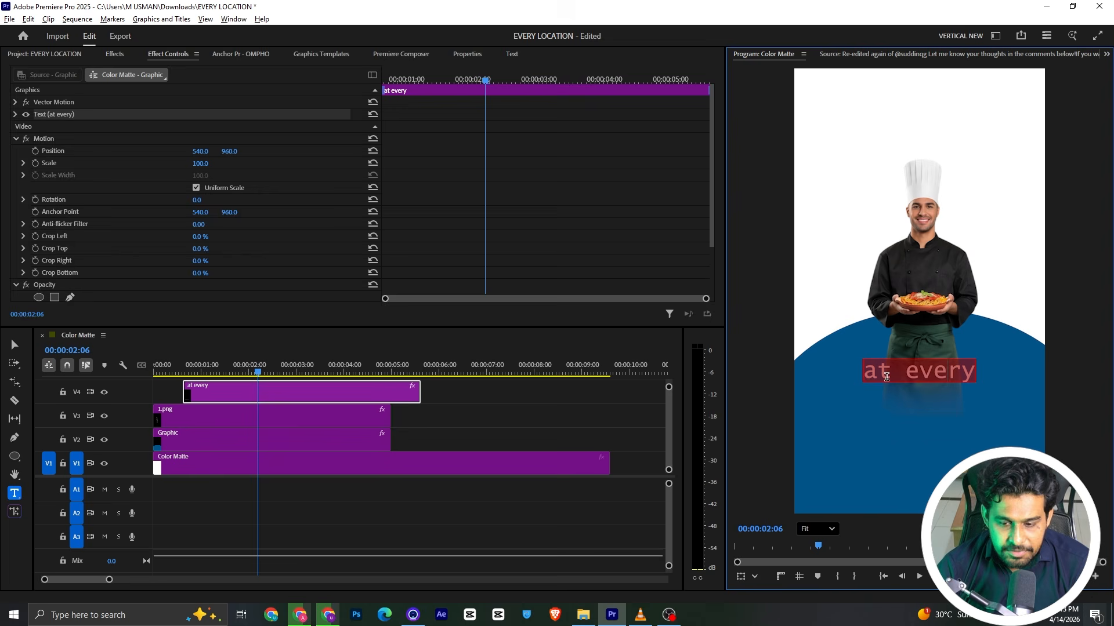
left_click(468, 53)
left_click(73, 173)
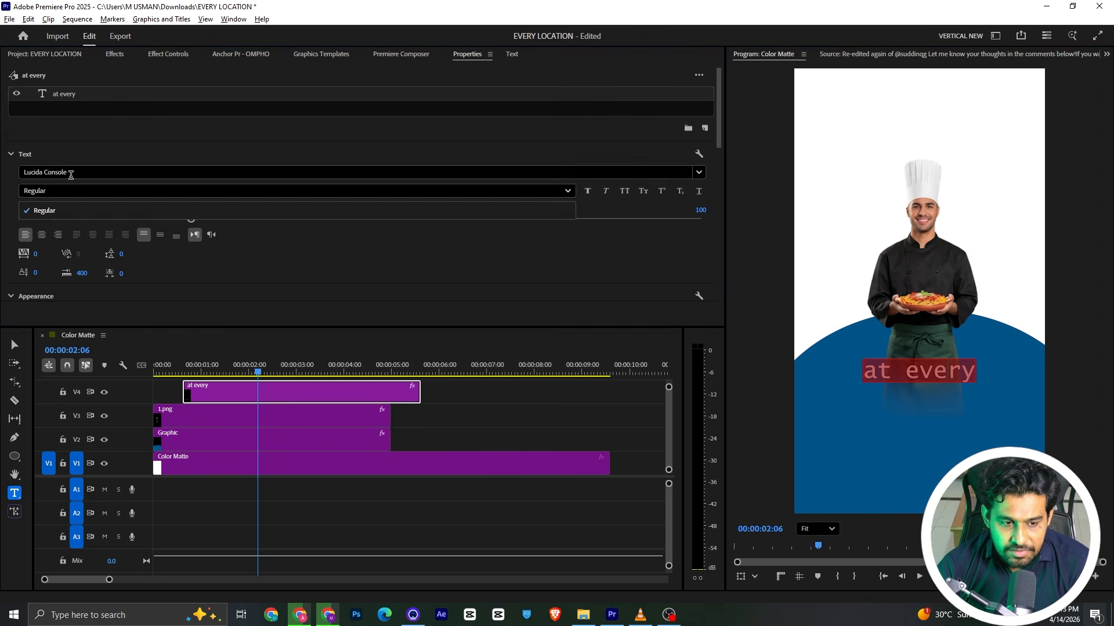
scroll(237, 292, "up", 15)
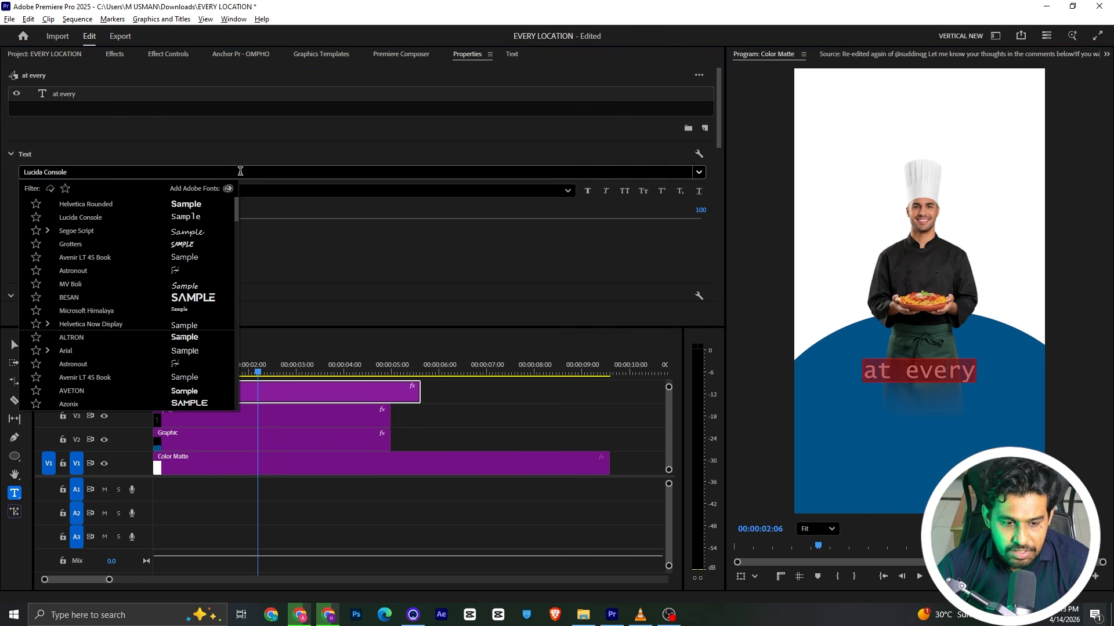
left_click(98, 351)
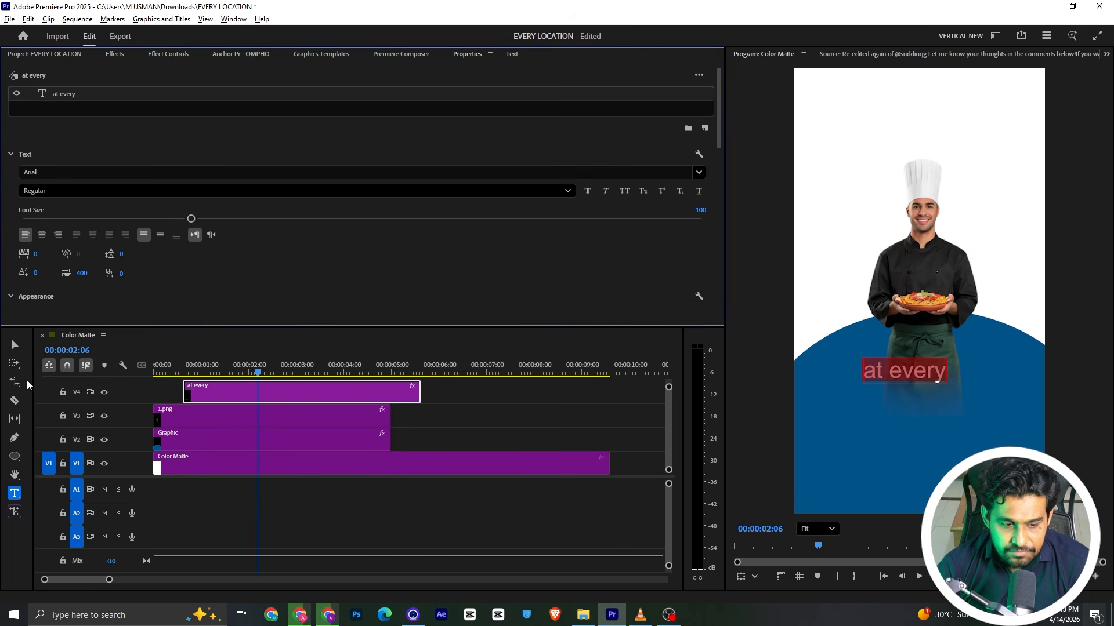
left_click(14, 344)
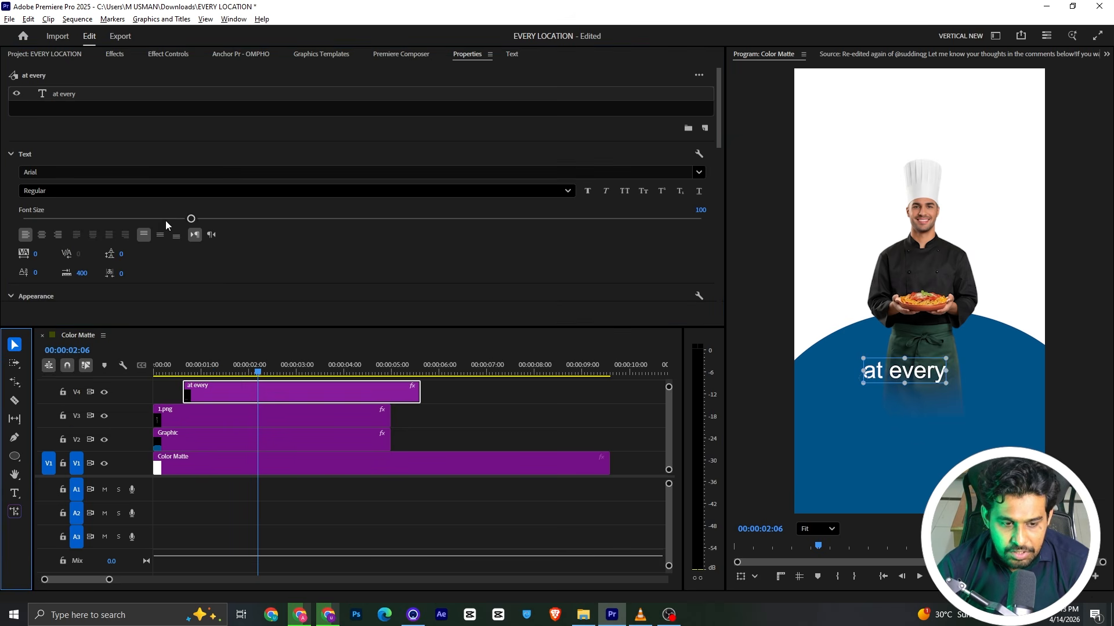
left_click_drag(166, 221, 152, 218)
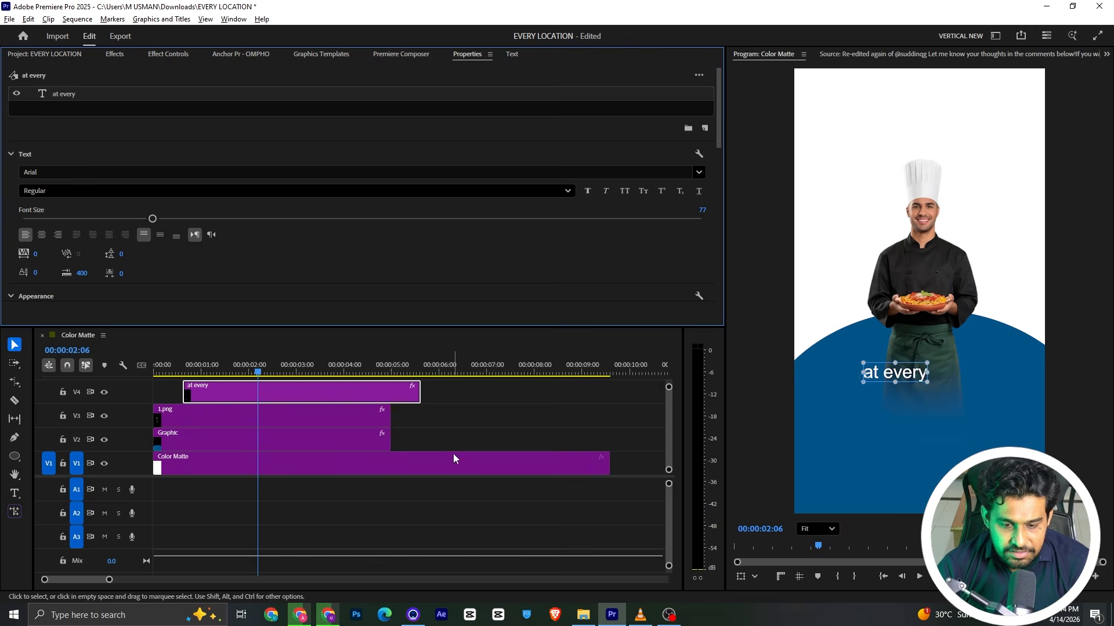
Compare the text with the reference video, and scale the "at every" text down further
key("alt+Tab")
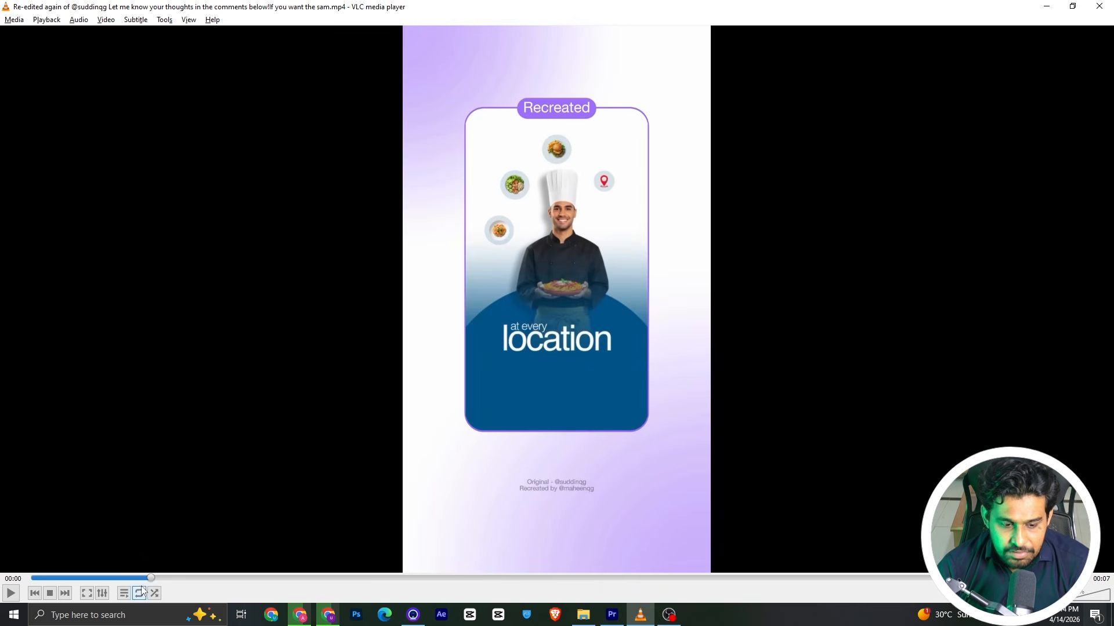
key("alt+Tab")
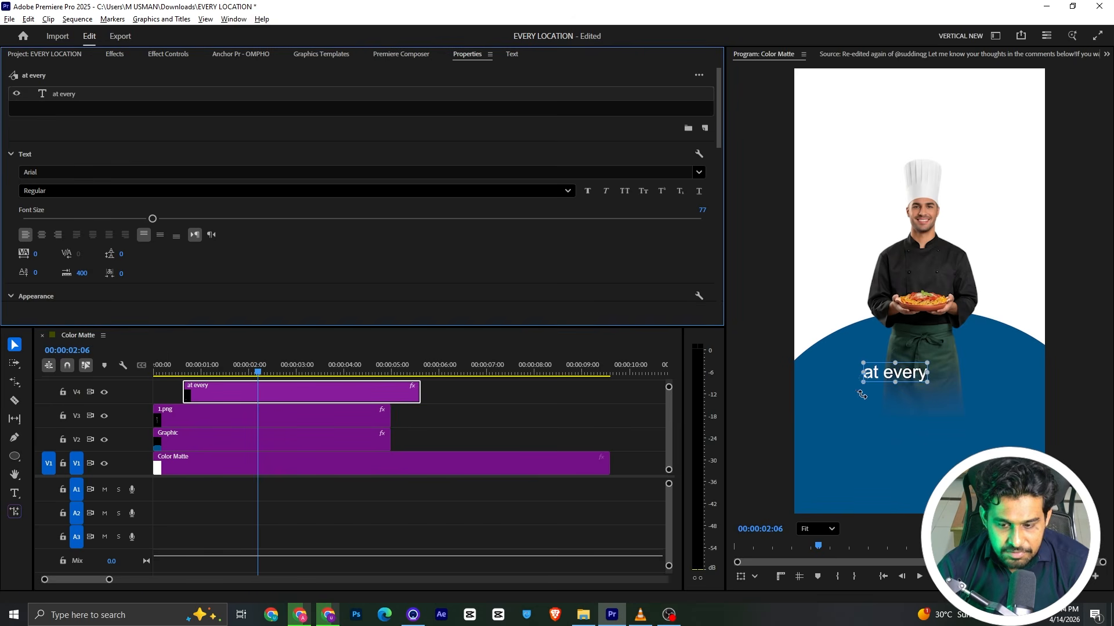
left_click_drag(927, 363, 903, 372)
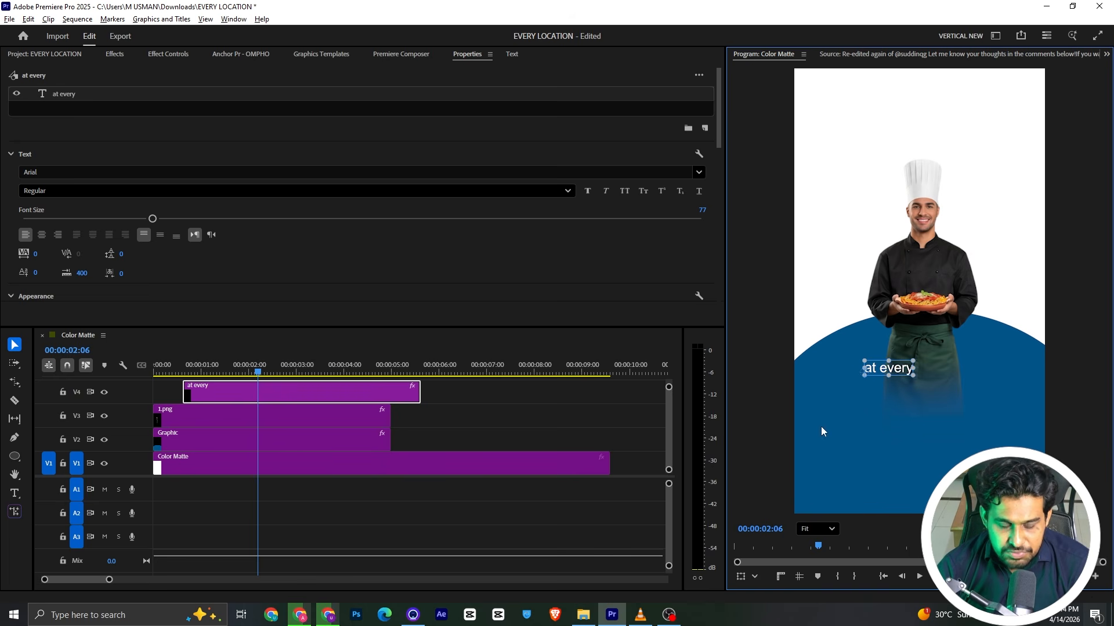
Keyframe the "at every" text's position at 540, 960 shortly after its clip starts, and move the clip to the beginning of the sequence
left_click(169, 55)
left_click(36, 150)
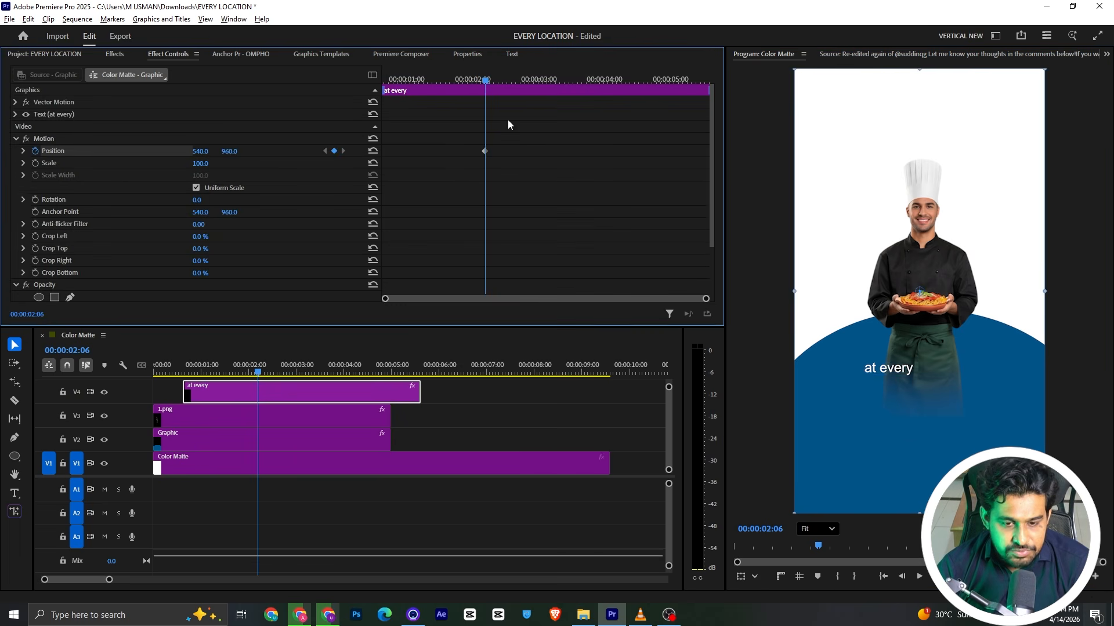
left_click_drag(484, 80, 350, 88)
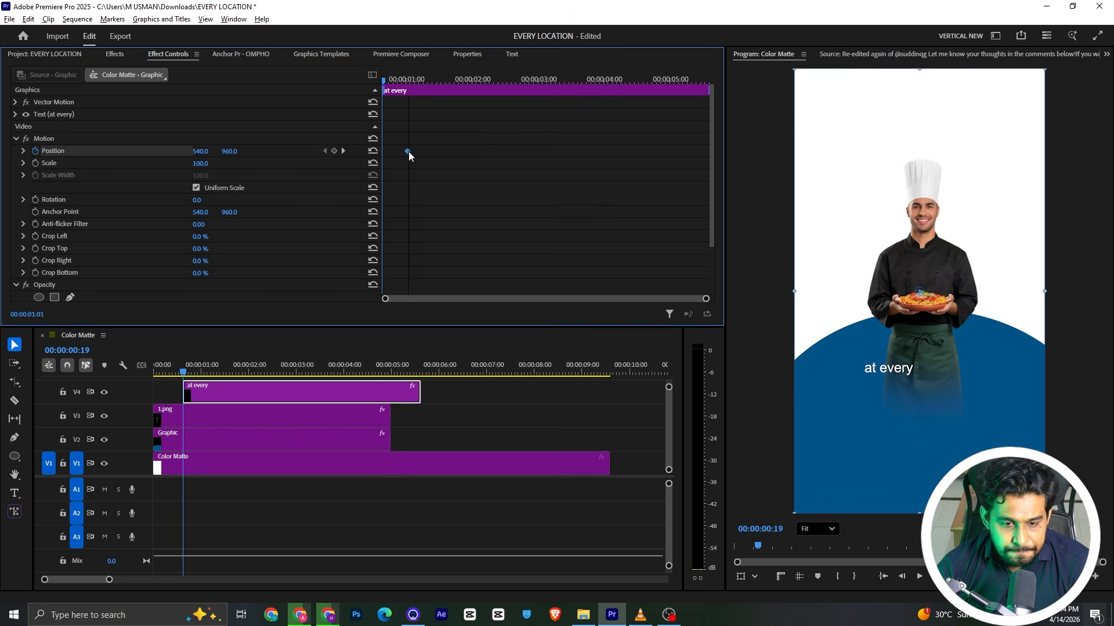
left_click_drag(214, 388, 187, 388)
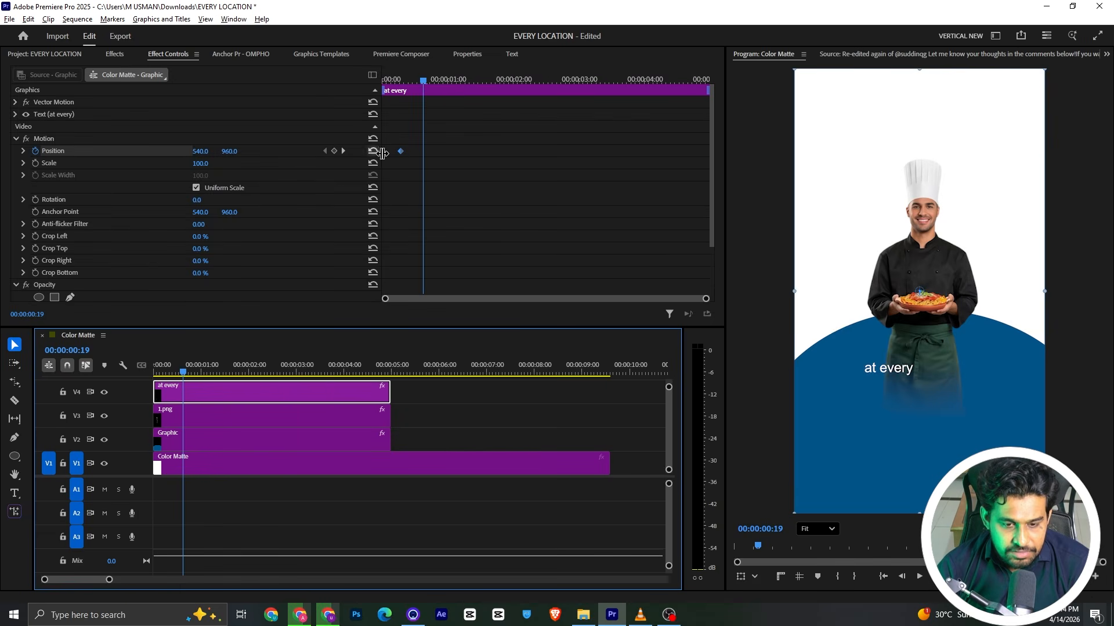
Add a starting position keyframe of 392, 960 at 00:00:00:00 for "at every", and move its end keyframe to 00:00:00:17
left_click_drag(407, 80, 331, 91)
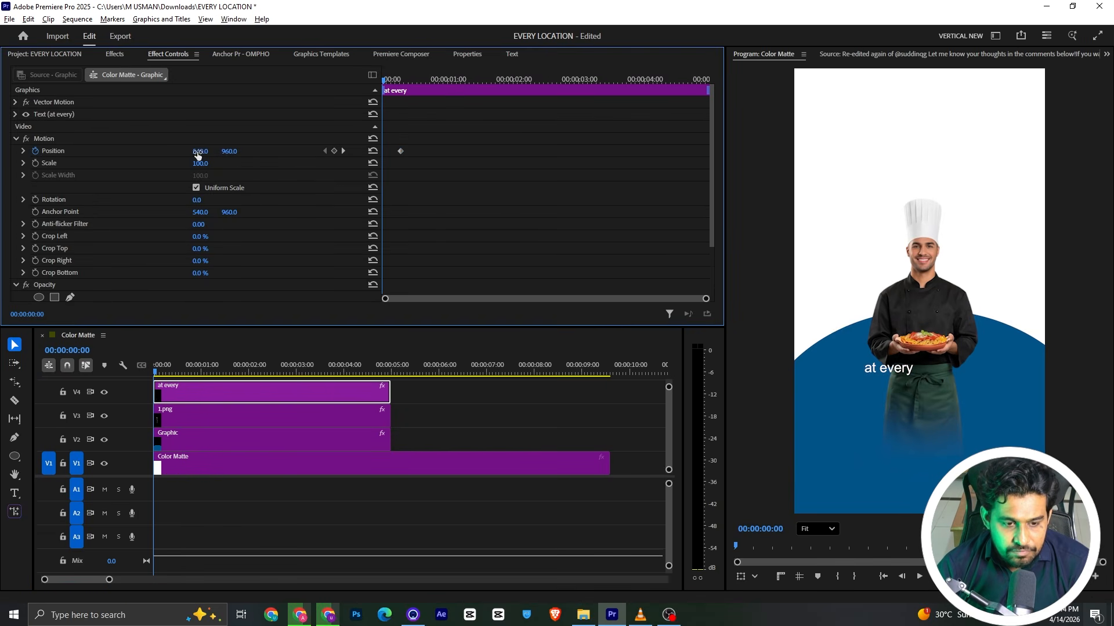
mouse_move(197, 154)
left_mouse_down()
mouse_move(145, 154)
mouse_move(202, 157)
left_mouse_up()
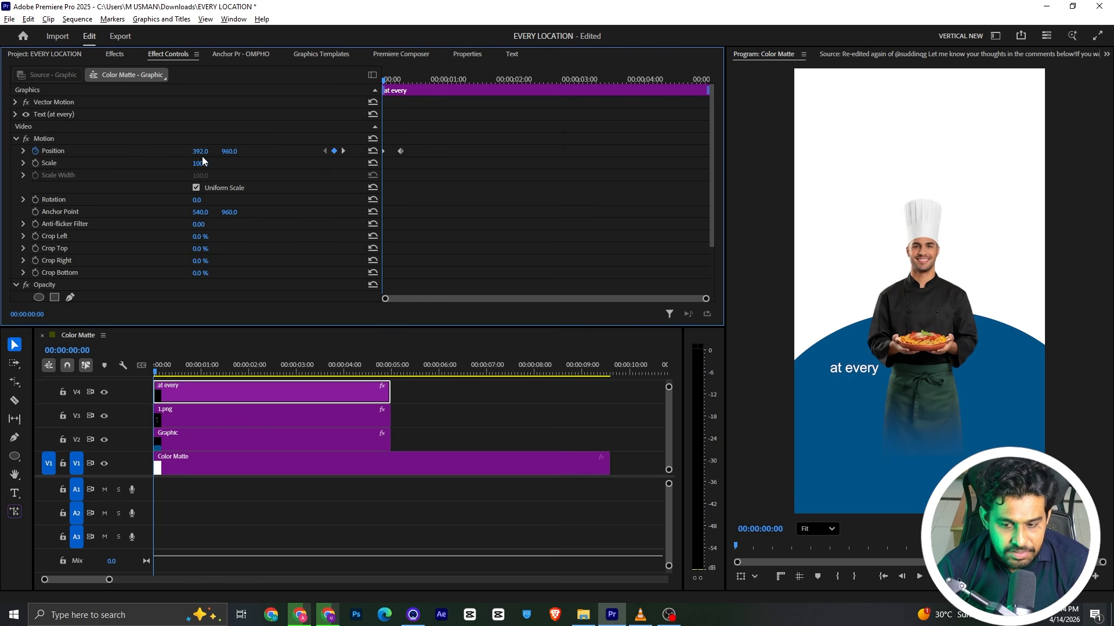
key("space")
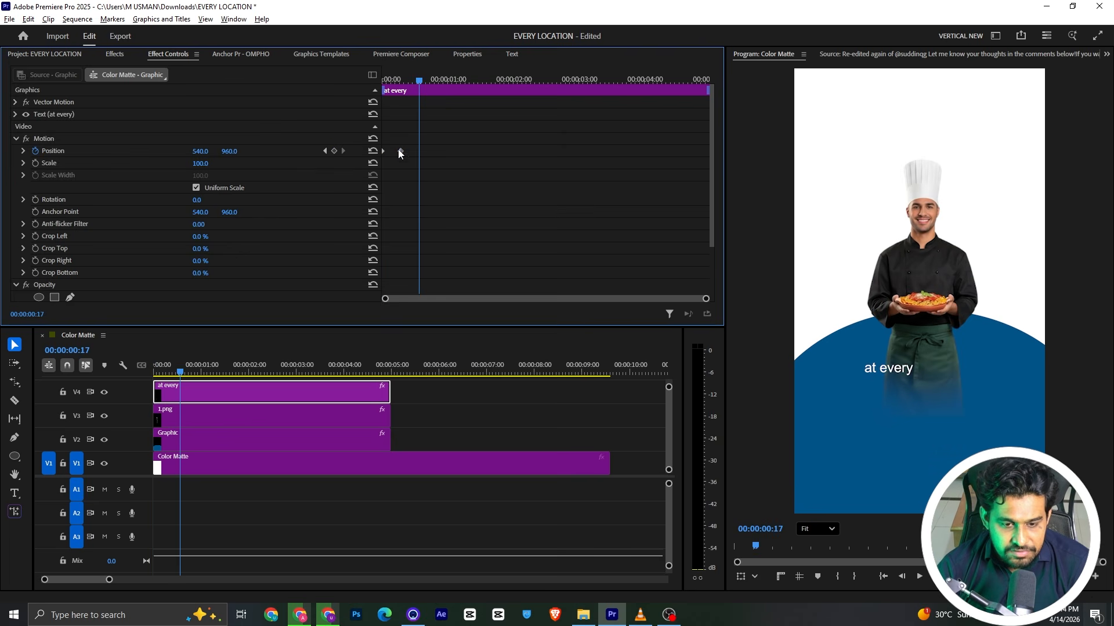
left_click_drag(400, 151, 417, 150)
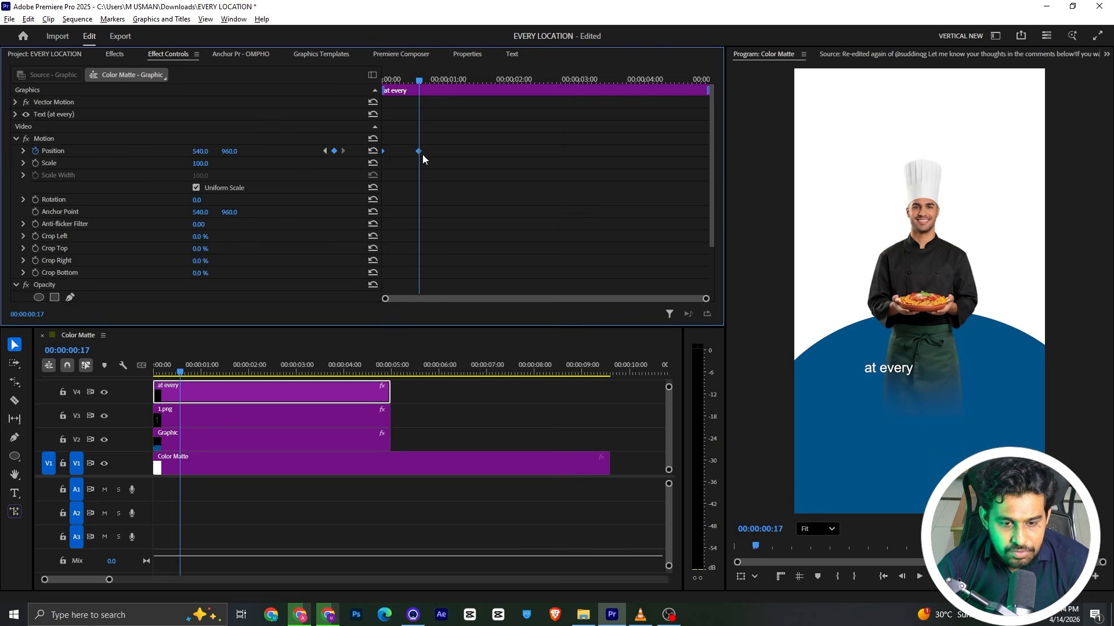
Apply Ease In to the "at every" position keyframes, shape the velocity curve to start fast and settle gradually, and preview the motion
right_click(420, 152)
mouse_move(464, 247)
left_click(566, 316)
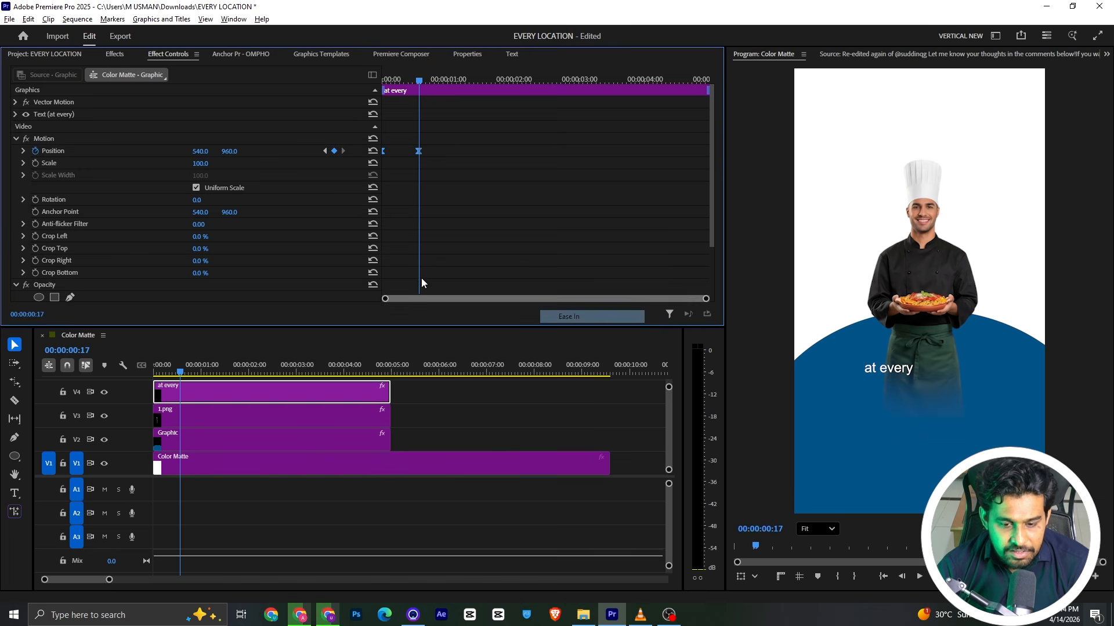
left_click(24, 151)
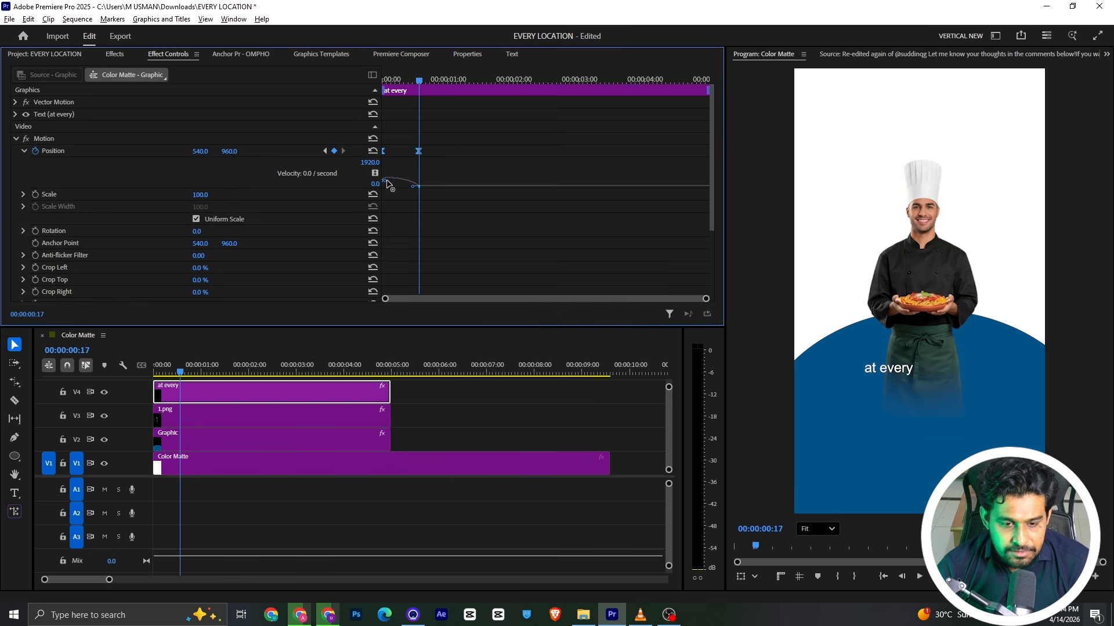
left_click_drag(417, 189, 405, 186)
key("space")
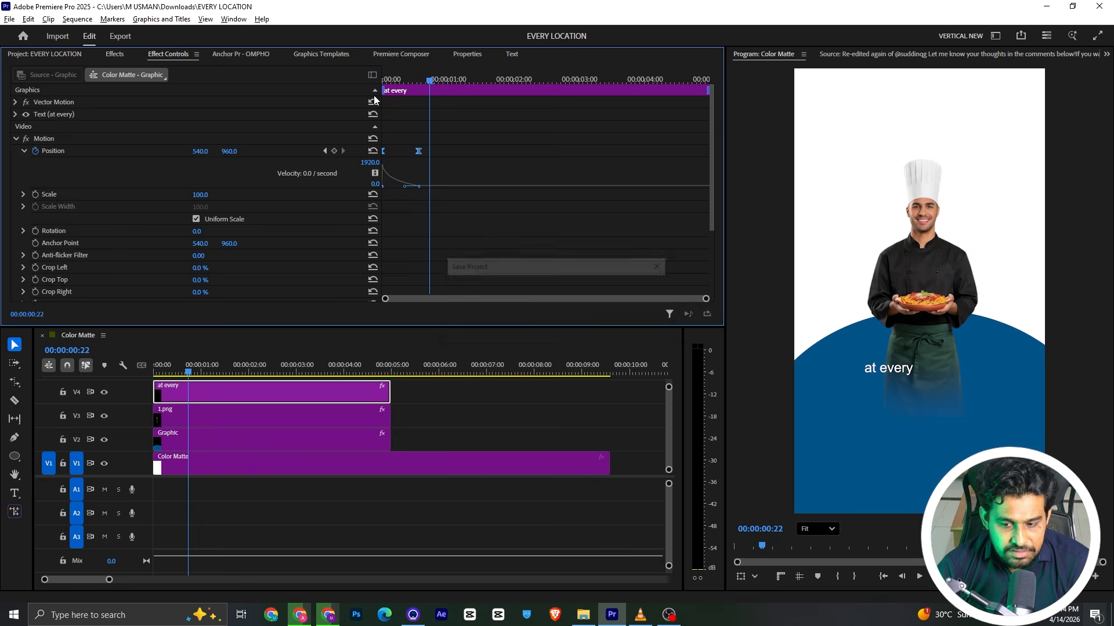
Check the text layout in the reference video in VLC, and duplicate the "at every" clip in Premiere Pro onto V5 starting at 00:00:00:22
key("alt+Tab")
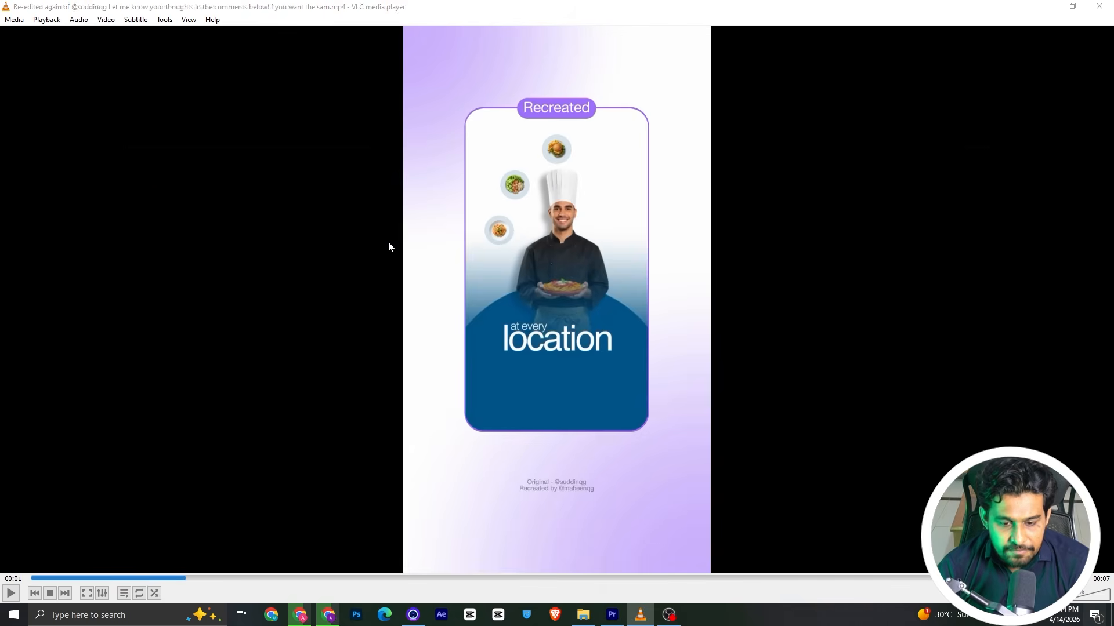
key("alt+Tab")
left_click_drag(668, 387, 669, 386)
left_click_drag(249, 399, 267, 383)
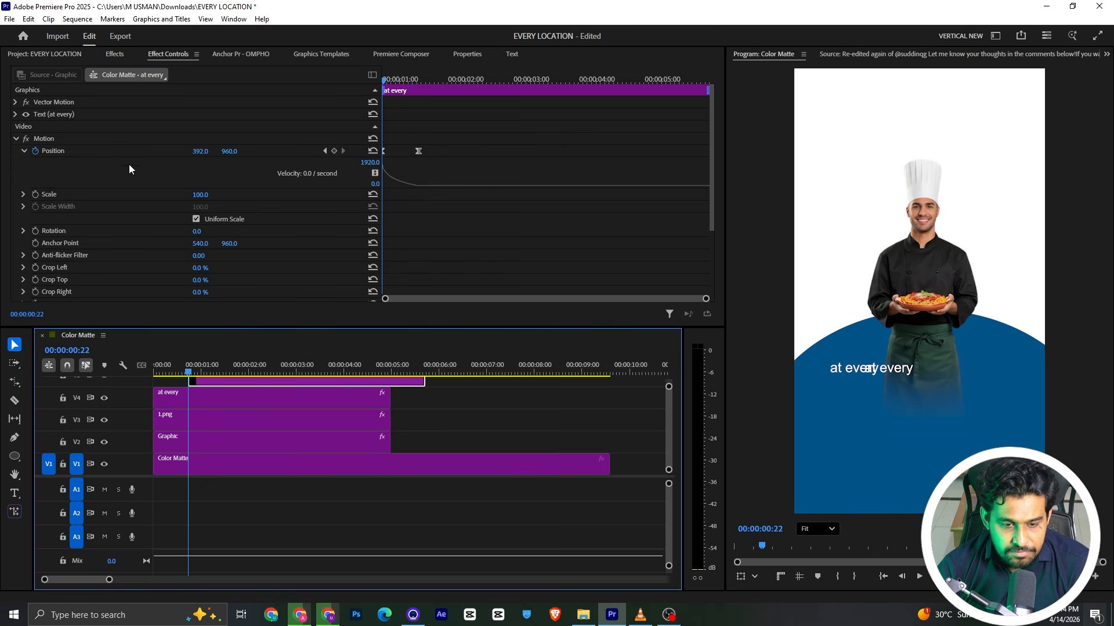
Remove the position keyframes from the duplicated text clip on V5 and lower it to position 392, 1047
left_click(25, 151)
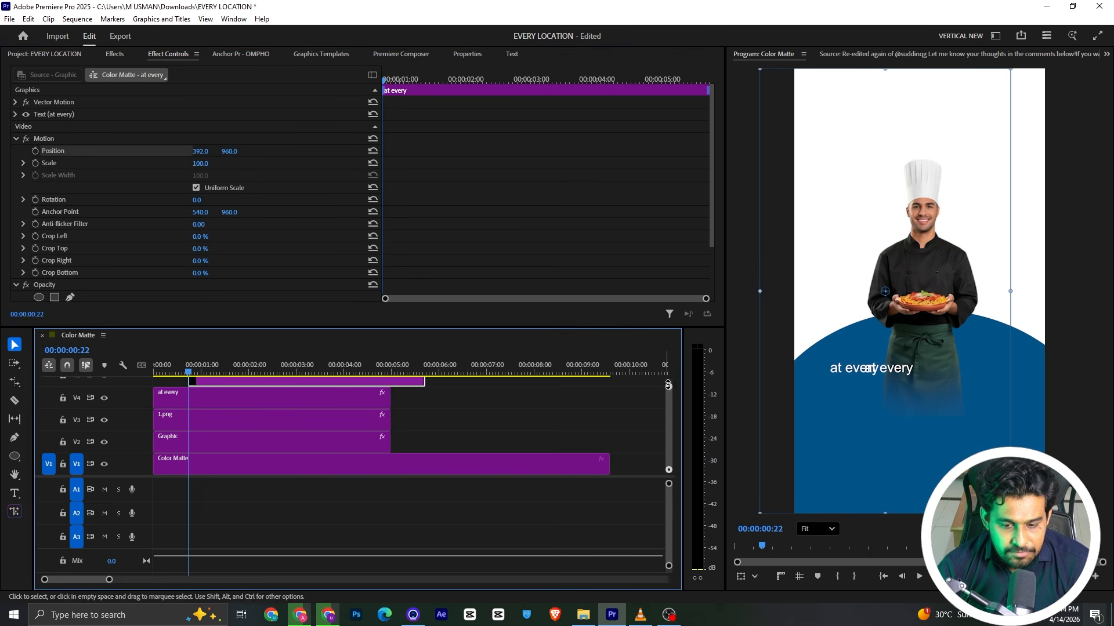
left_click_drag(668, 385, 669, 384)
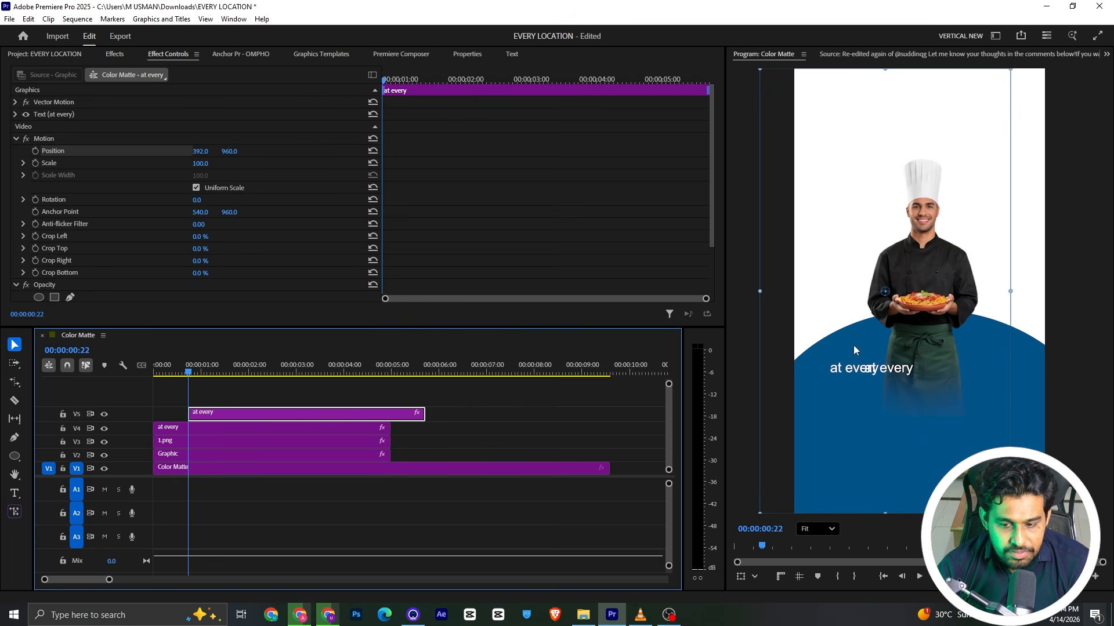
left_click_drag(230, 149, 470, 304)
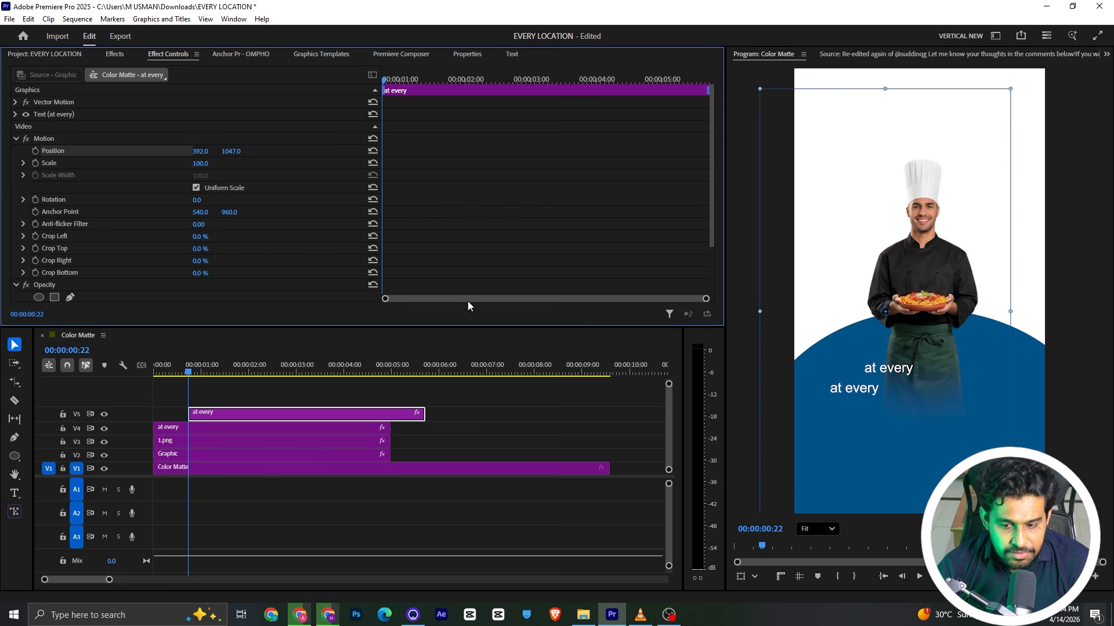
Replace the duplicated text on V5 with "location"
left_click(465, 56)
left_click(87, 105)
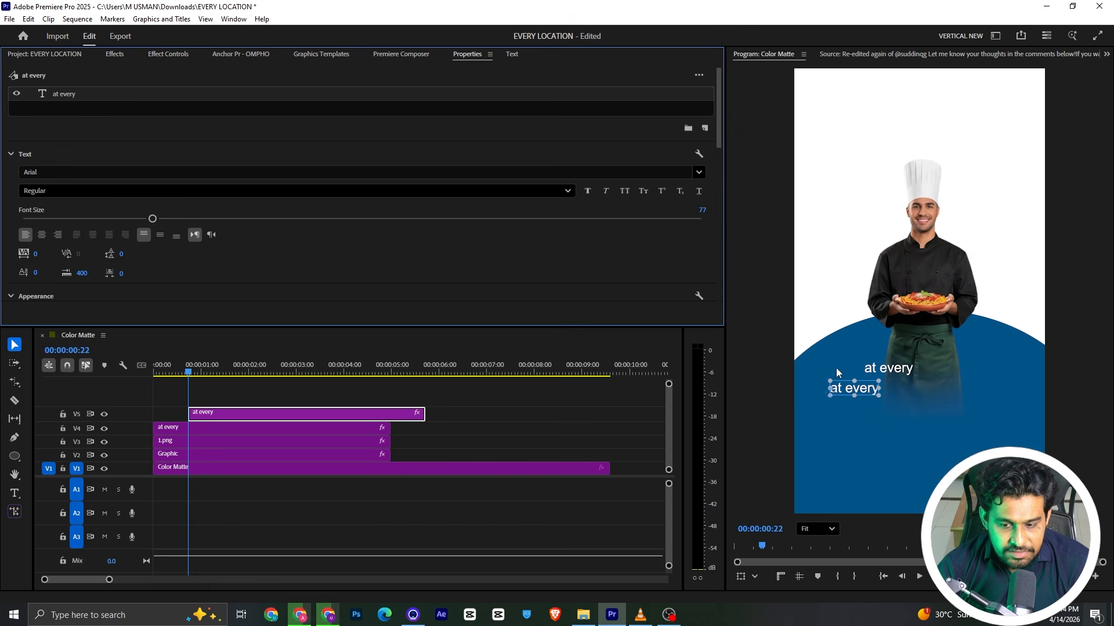
double_click(869, 395)
type("l")
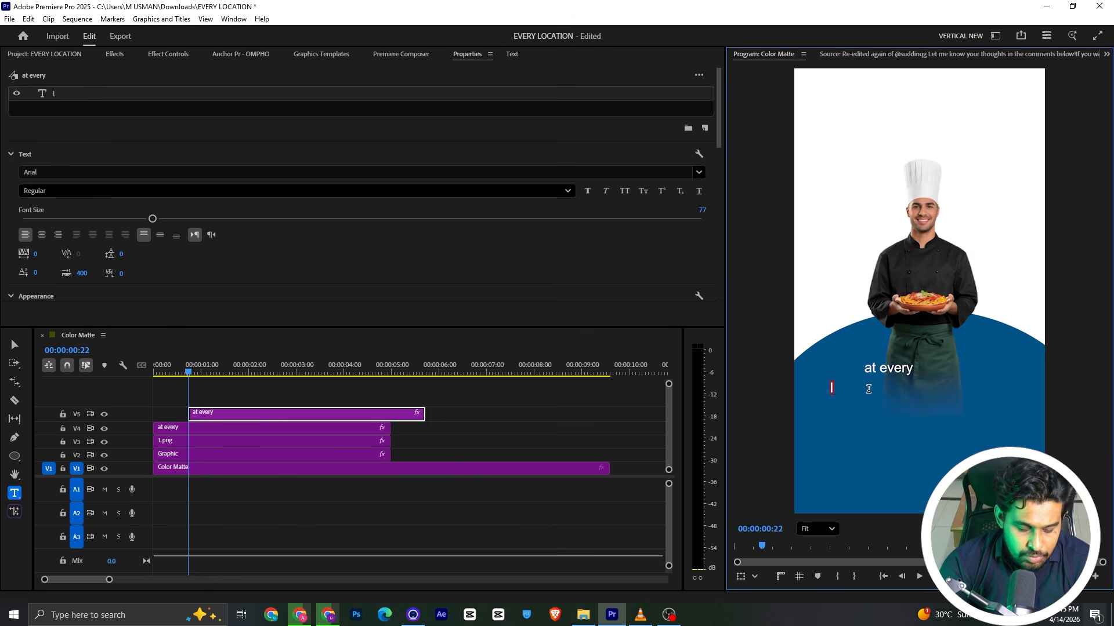
type("ocation")
Compare the text with the reference video, and set "location" to Arial Bold with a font size of 218
key("alt+Tab")
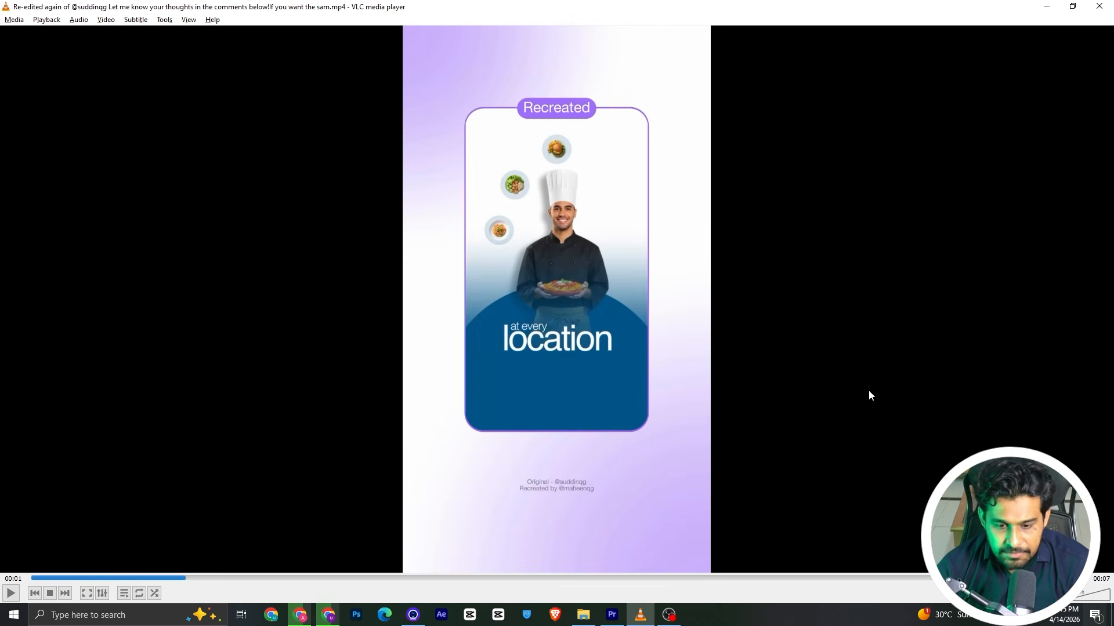
key("alt+Tab")
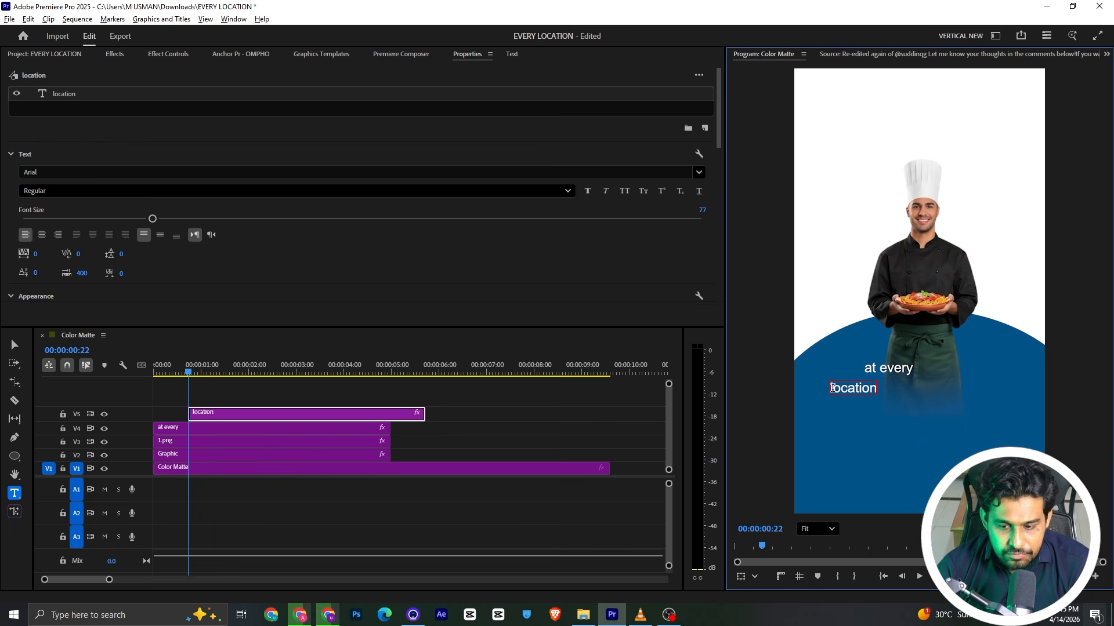
double_click(845, 390)
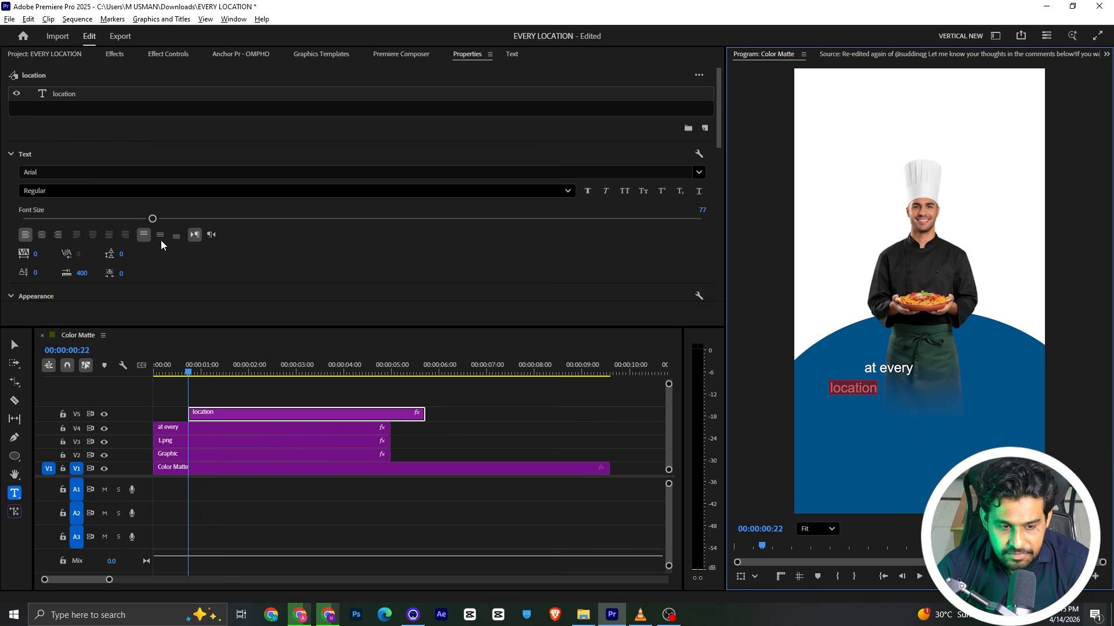
left_click(61, 190)
left_click(57, 236)
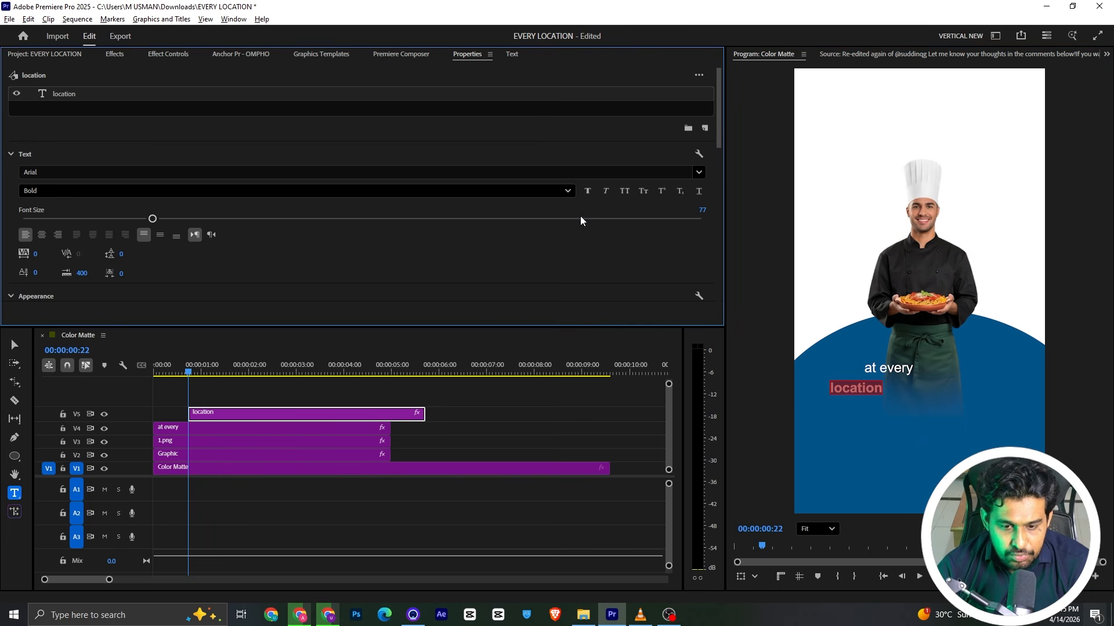
left_click_drag(152, 218, 346, 219)
left_click_drag(451, 223, 392, 218)
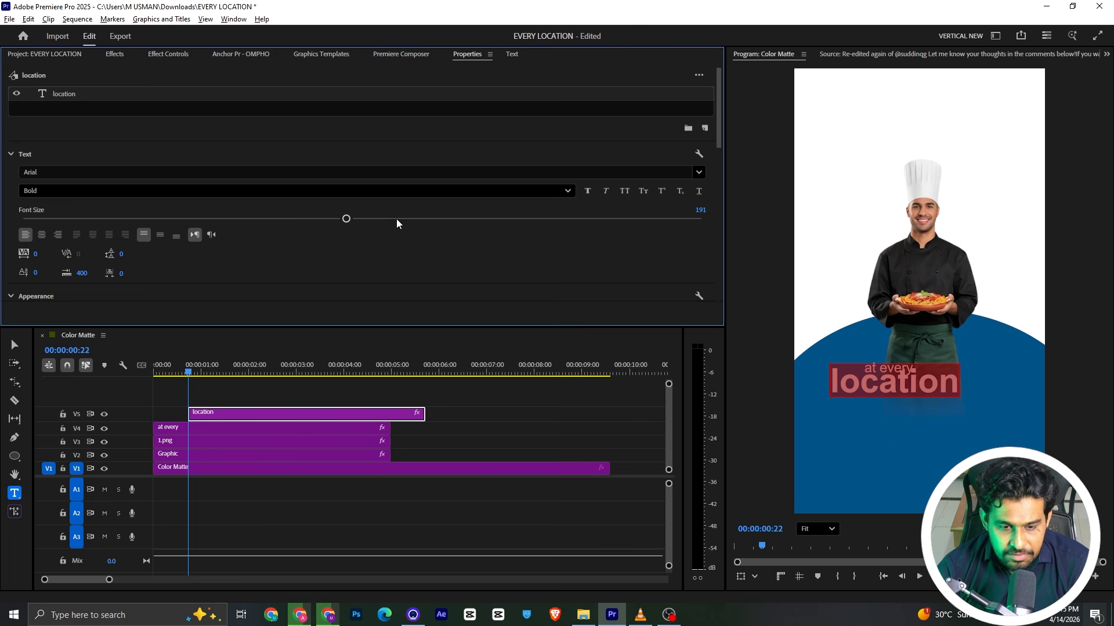
Move the "location" text so it sits tightly beneath "at every", with its first letter slightly further left
left_click(16, 358)
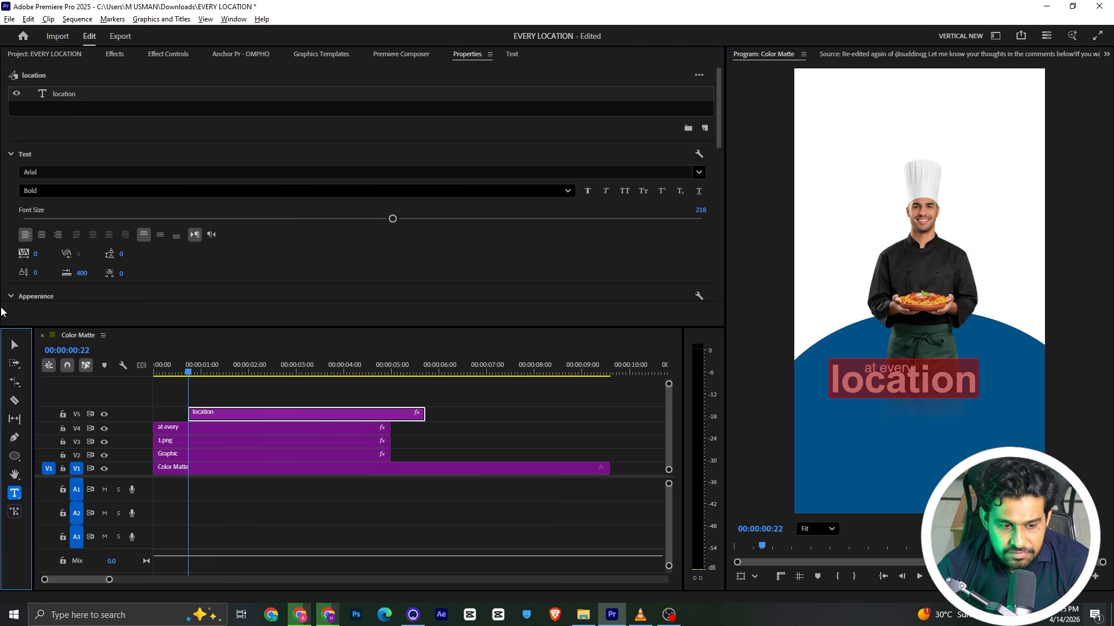
left_click(14, 345)
left_click_drag(895, 380, 910, 386)
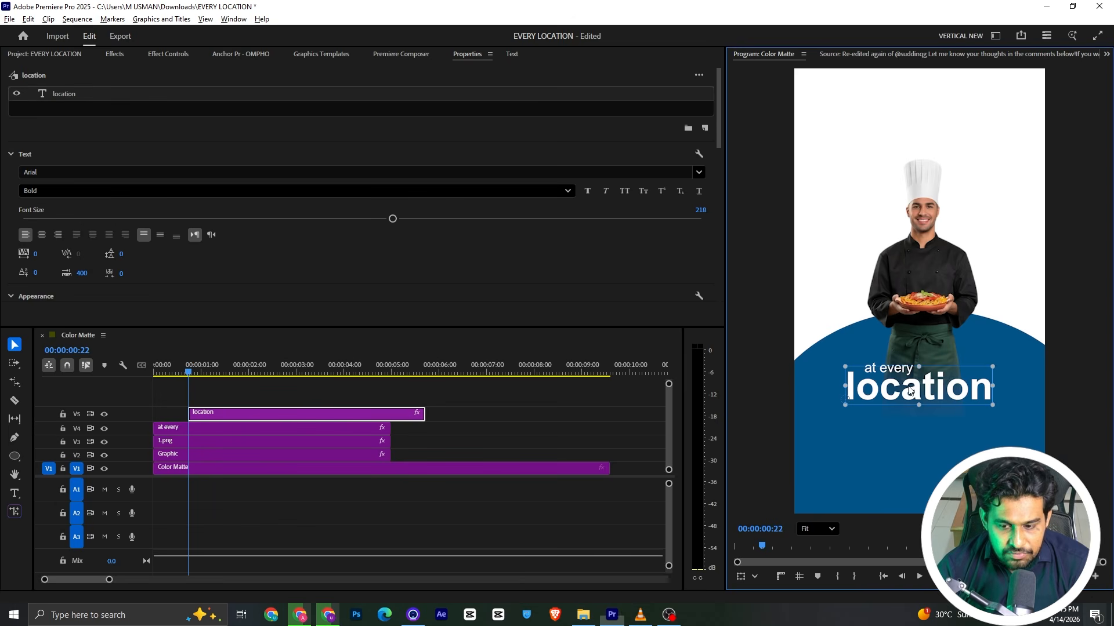
left_click_drag(909, 388, 918, 381)
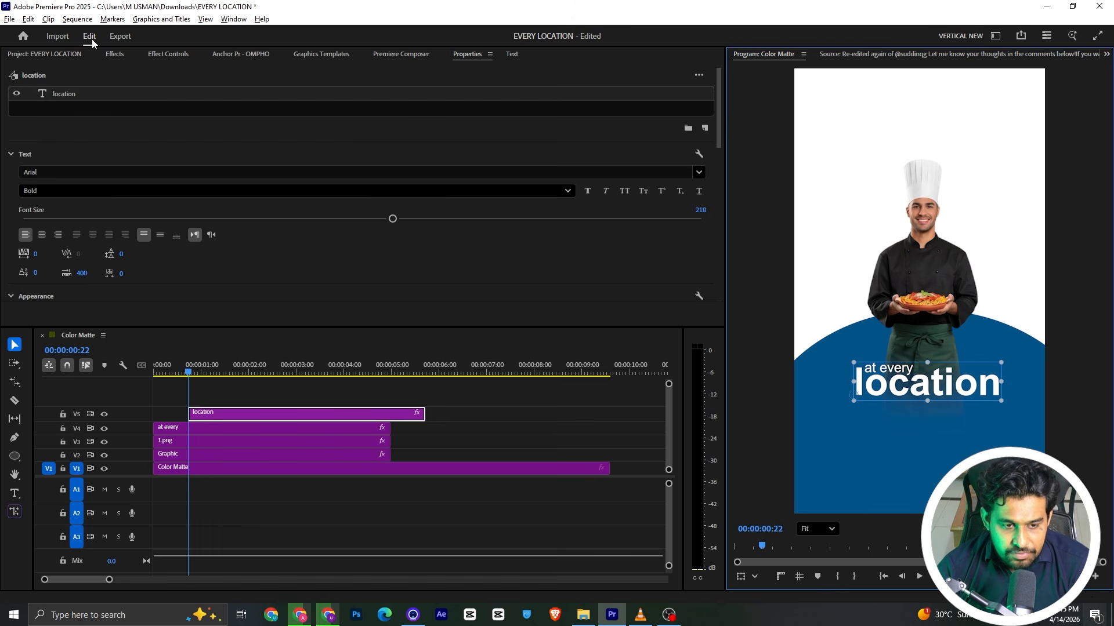
Animate the "location" text's position from 499, 1047 at its clip start to 392, 1047, and apply Ease In to both keyframes
left_click(168, 53)
left_click(34, 151)
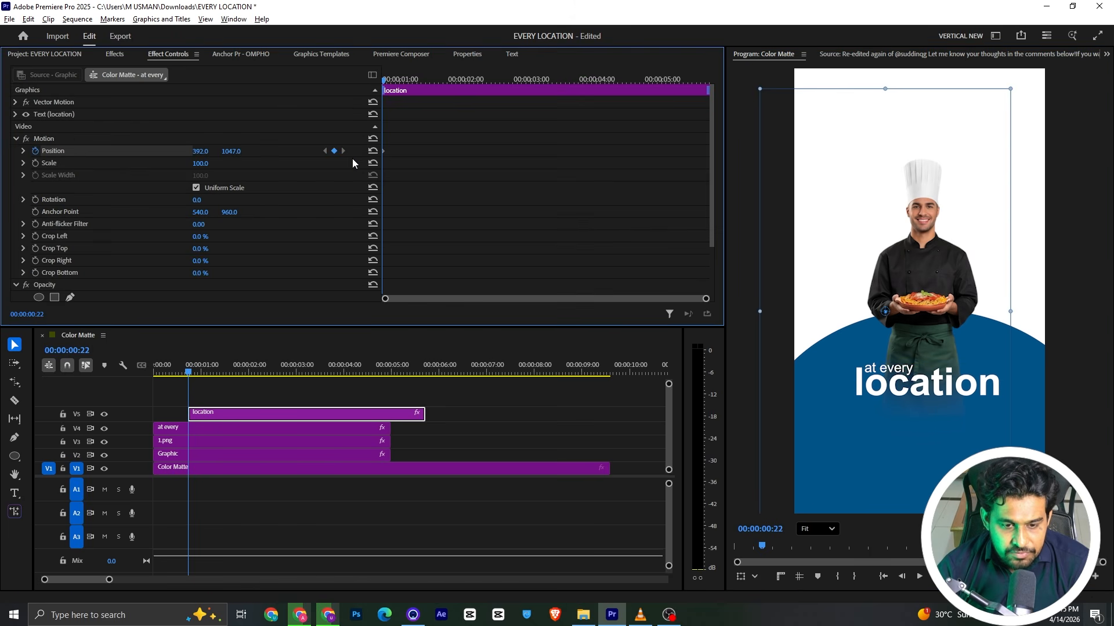
left_click_drag(383, 151, 407, 151)
mouse_move(200, 151)
left_mouse_down()
mouse_move(262, 151)
mouse_move(210, 152)
left_mouse_up()
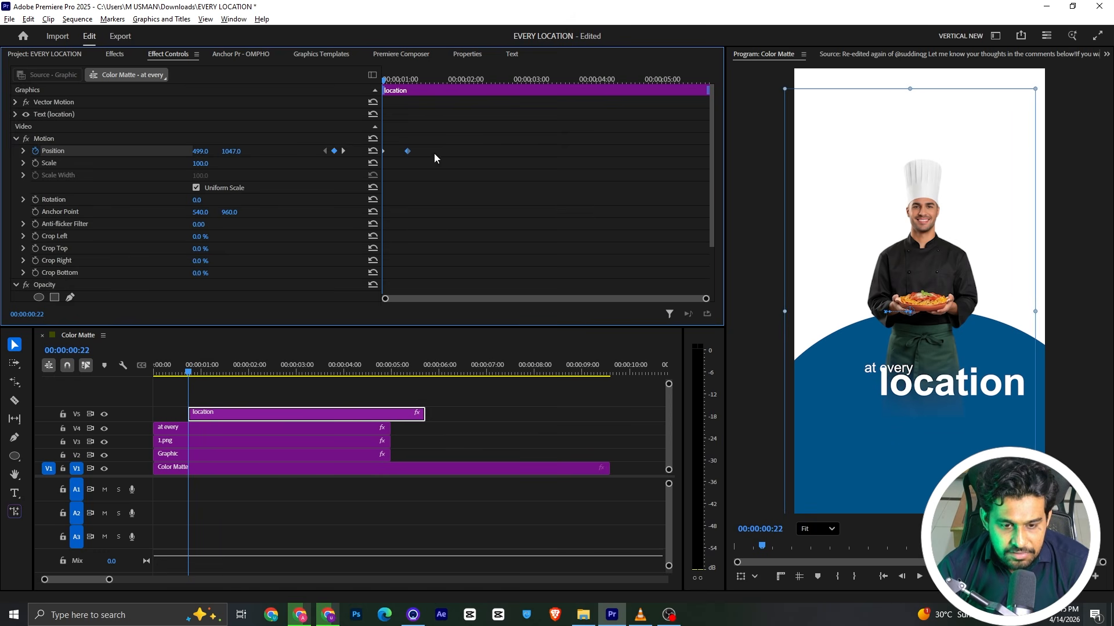
right_click(408, 152)
mouse_move(478, 249)
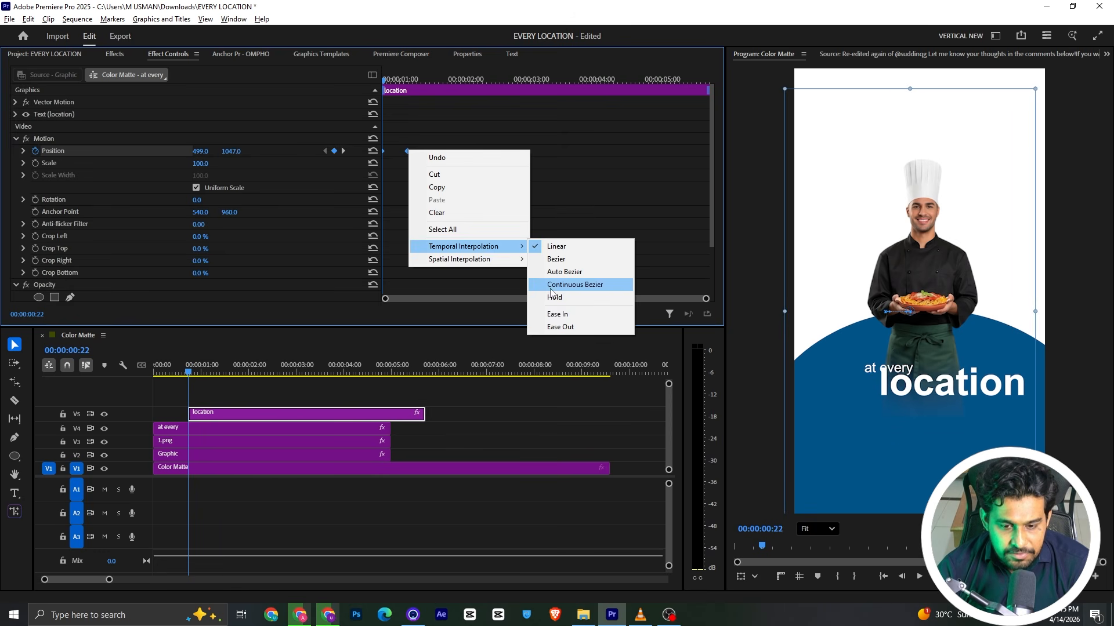
left_click(559, 314)
Check the "location" slide in the reference video, set its starting position to 400, 1047 in Premiere Pro, and preview the motion
key("alt+Tab")
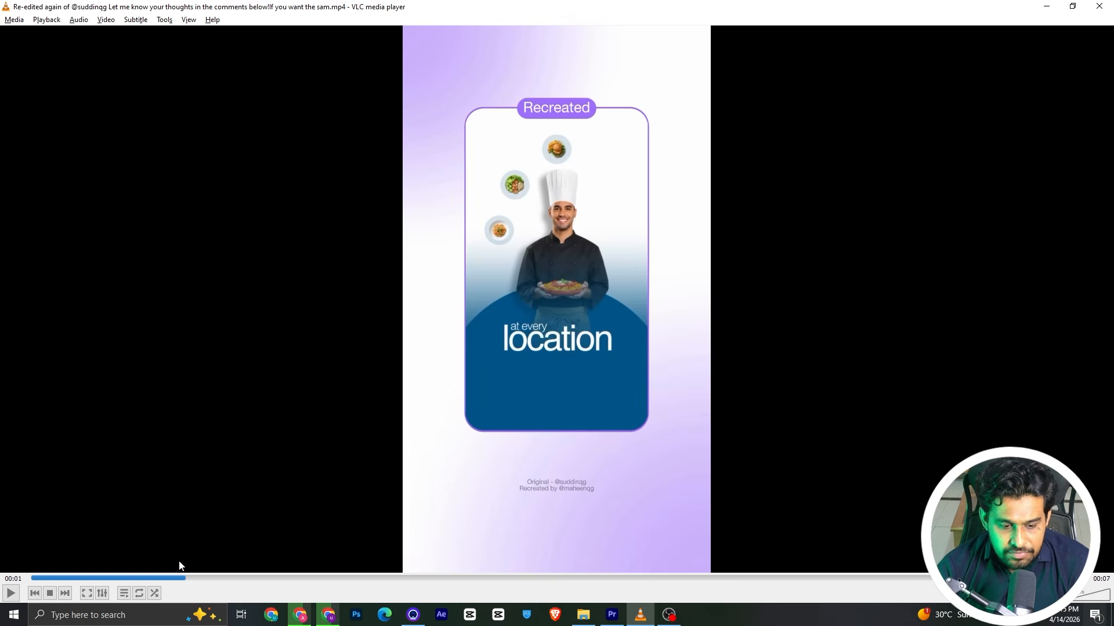
left_click_drag(183, 578, 165, 579)
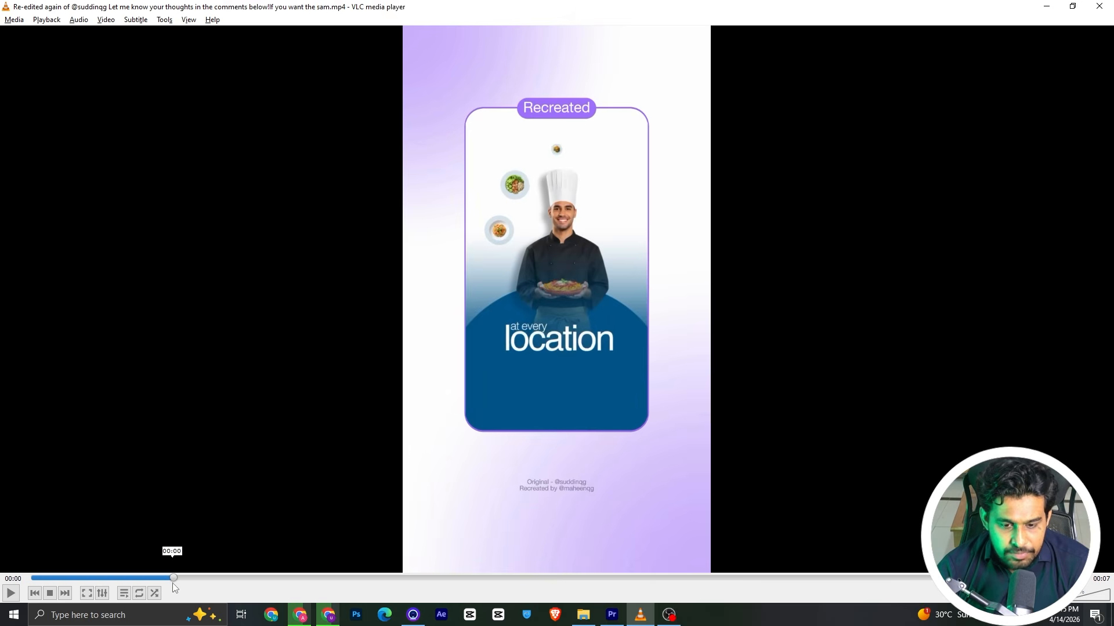
key("alt+Tab")
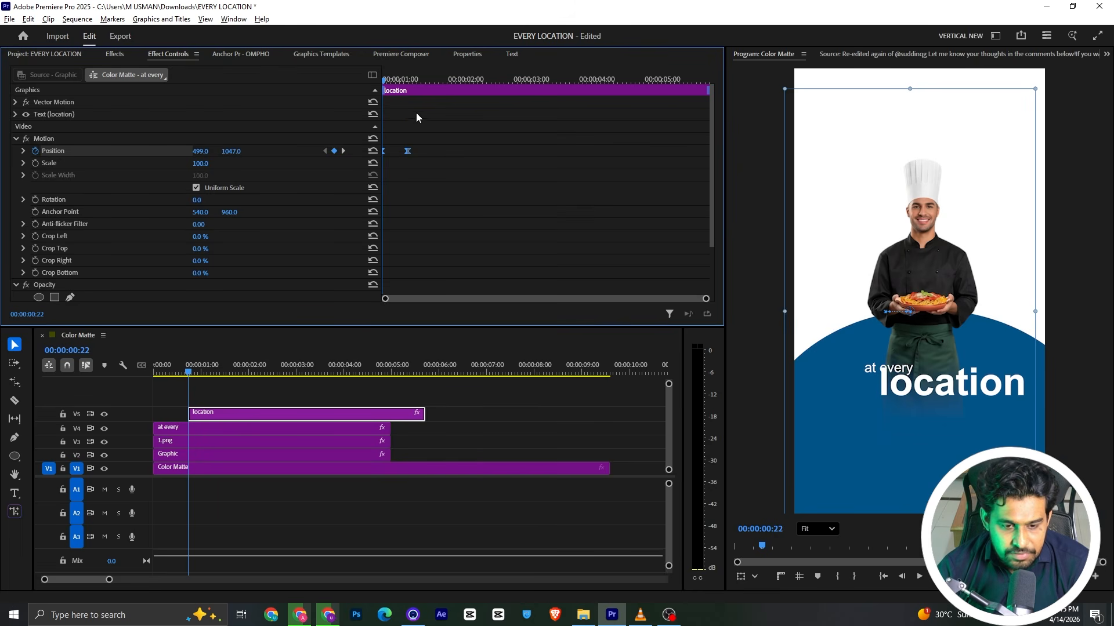
left_click_drag(204, 152, 147, 151)
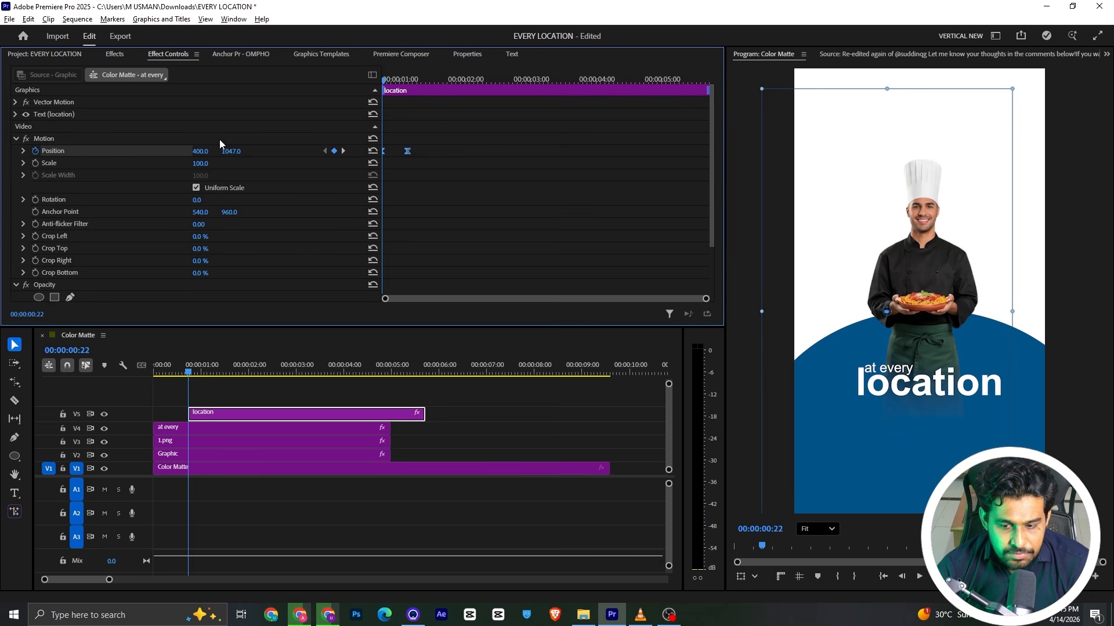
key("space")
key("space")
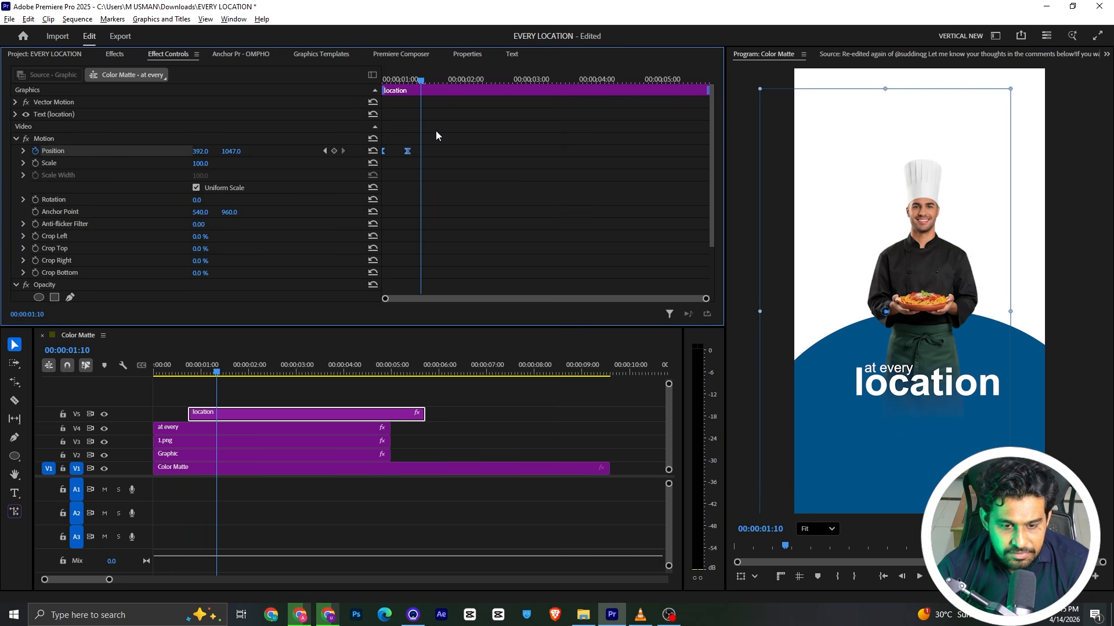
Lengthen the "location" slide by placing its end position keyframe at 00:00:01:10 with the first keyframe at the clip start, and preview it
left_click(413, 131)
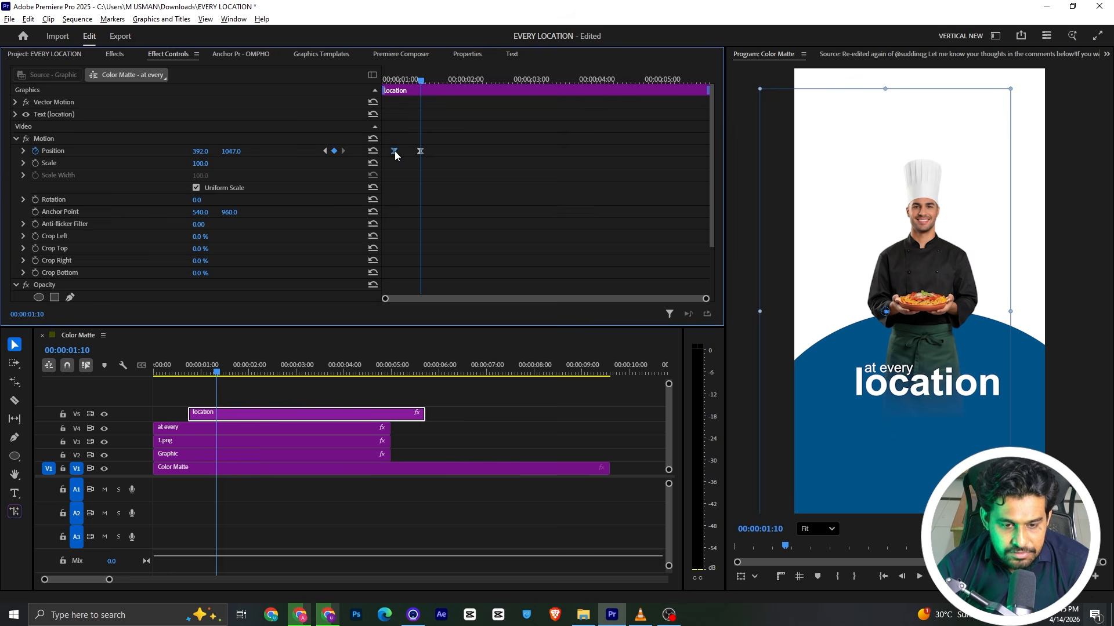
left_click_drag(395, 151, 382, 151)
left_click_drag(396, 82, 313, 93)
key("space")
key("space")
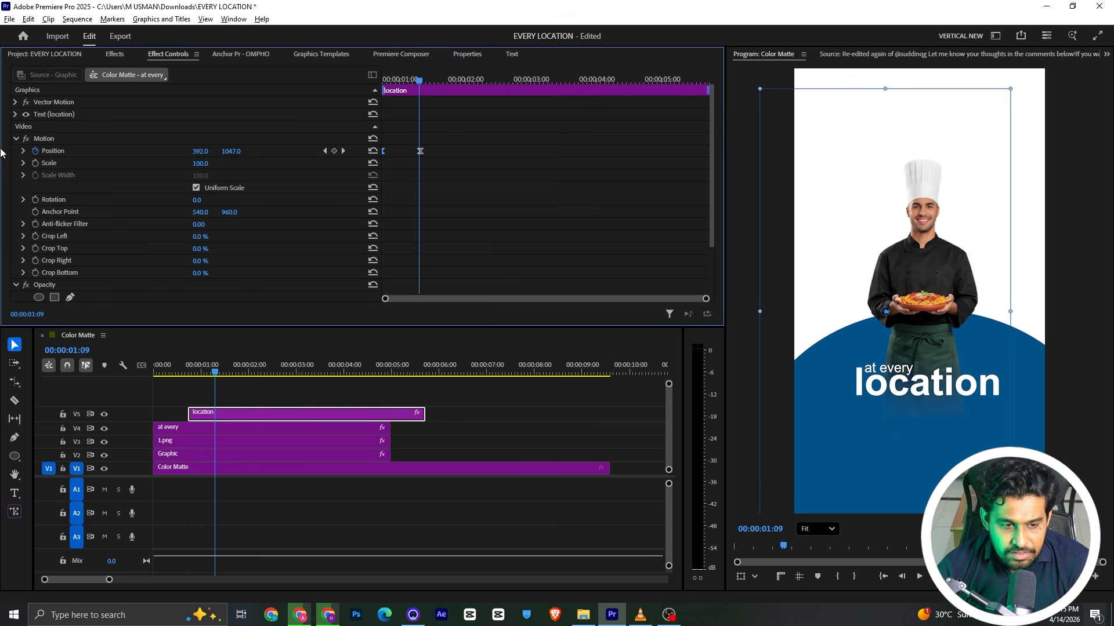
Reshape the "location" position velocity curve so the slide starts fast and slows into its end keyframe, and preview it
left_click(23, 152)
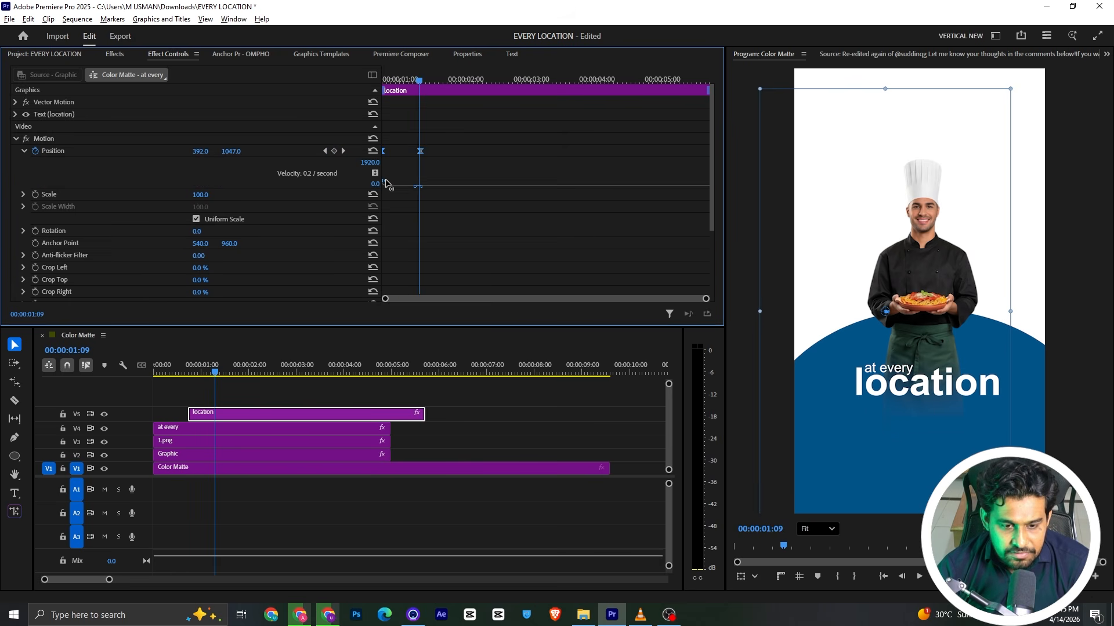
mouse_move(385, 180)
left_mouse_down()
mouse_move(405, 188)
mouse_move(393, 189)
left_mouse_up()
key("Right")
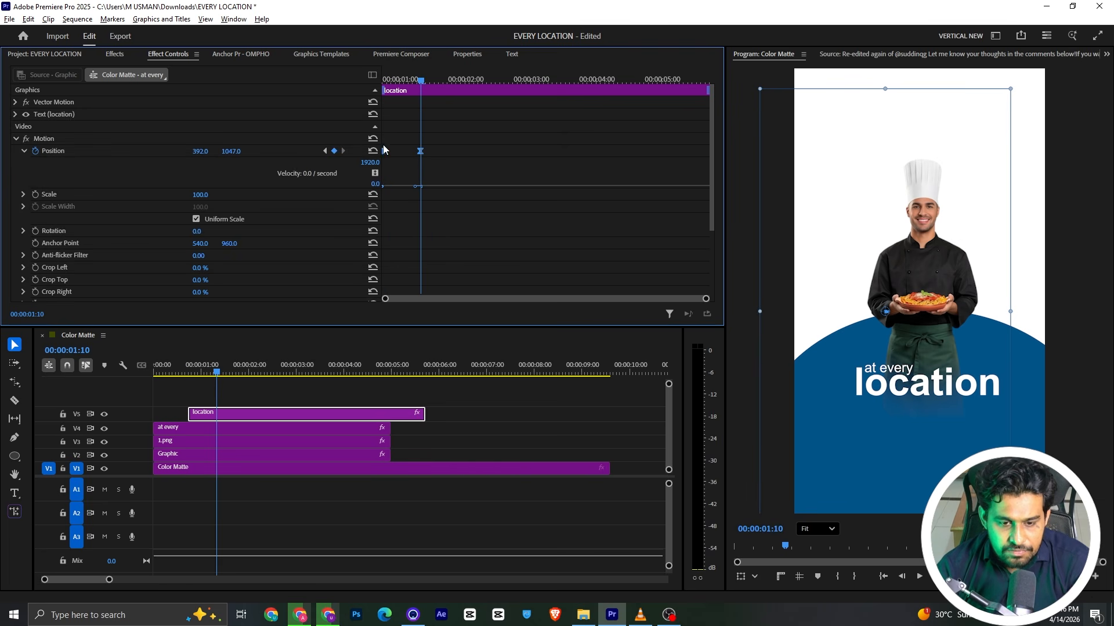
left_click_drag(415, 79, 324, 103)
key("space")
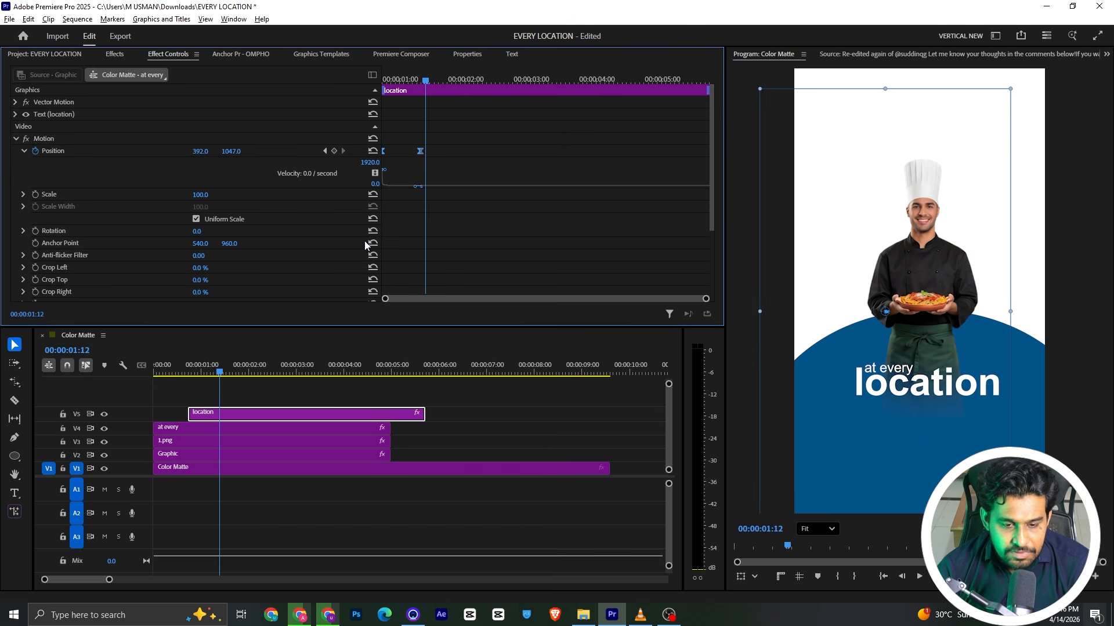
Spread the "location" position keyframes further apart, keeping the first at the clip start, shift the clip slightly earlier, and preview
left_click(441, 152)
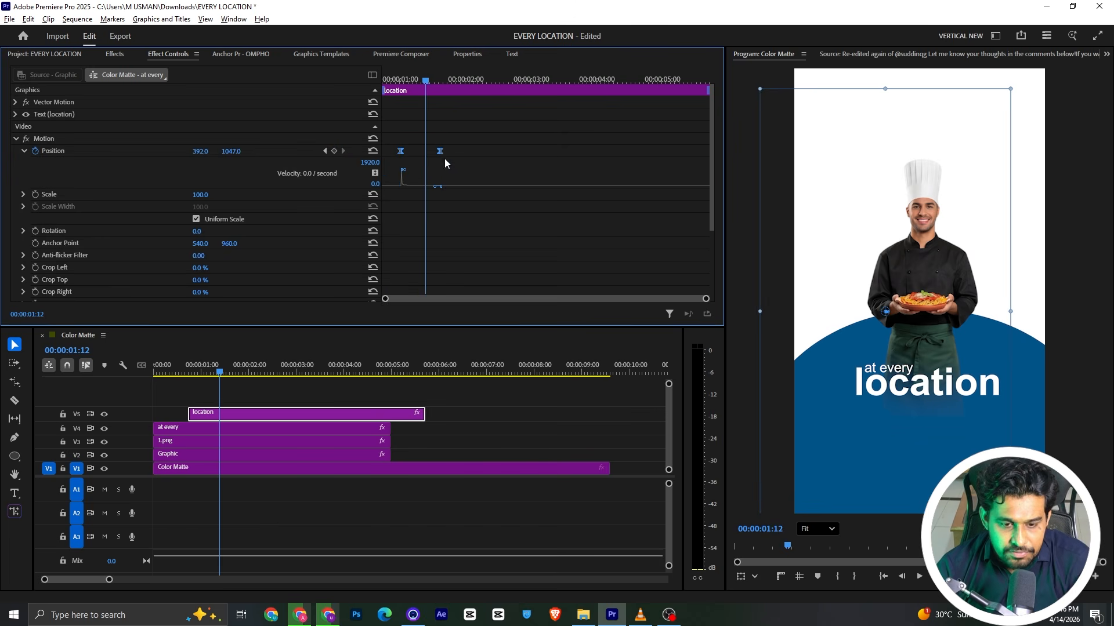
left_click_drag(422, 154, 452, 154)
left_click_drag(214, 374, 174, 374)
left_click_drag(224, 417, 209, 415)
left_click_drag(174, 373, 114, 370)
key("space")
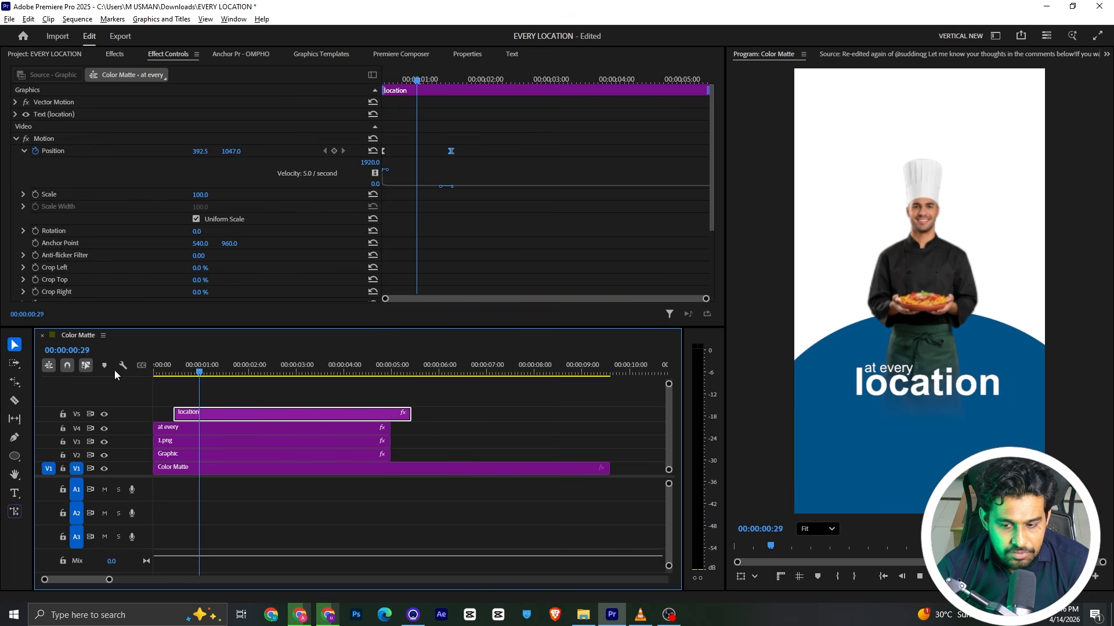
key("space")
left_click_drag(258, 379, 231, 376)
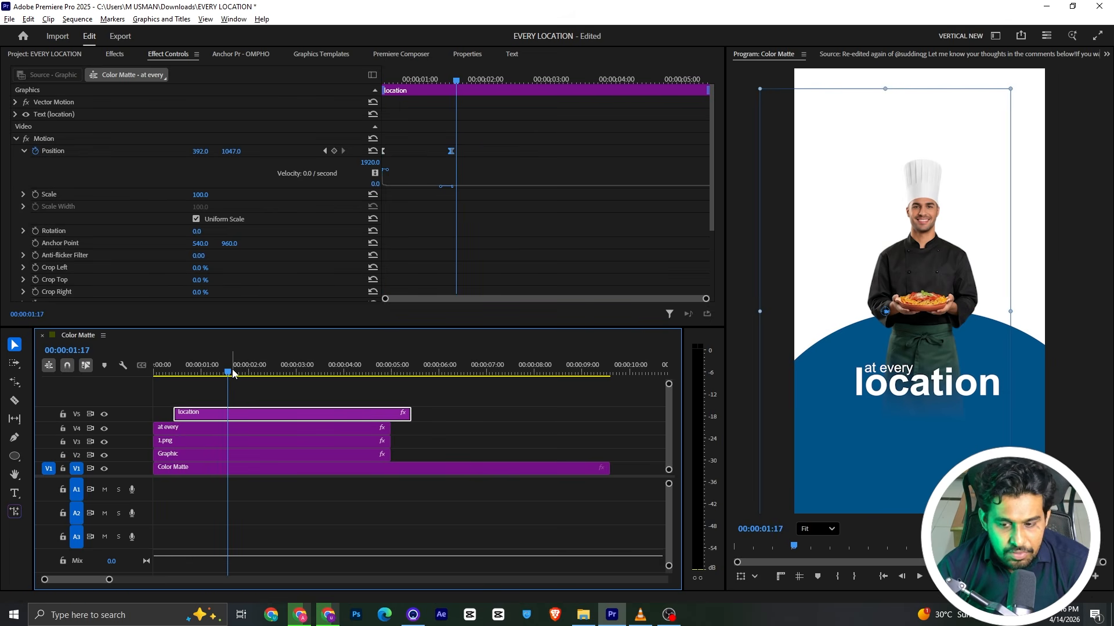
Check the food icons in the reference video and place 4.png above the "location" clip at 00:00:00:26 in Premiere Pro
key("alt+Tab")
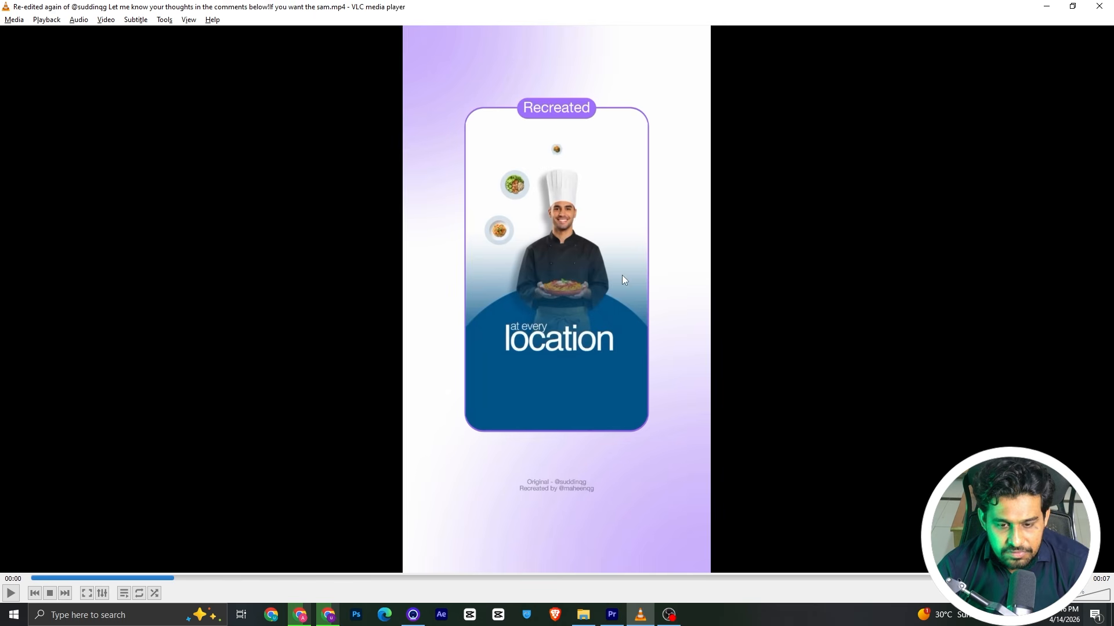
key("alt+Tab")
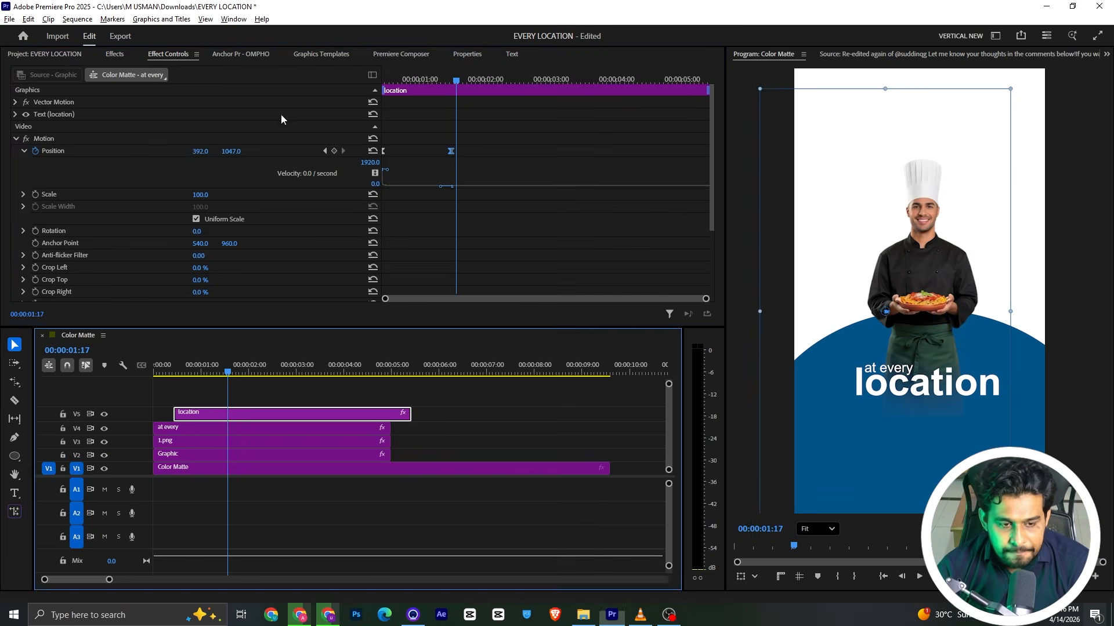
left_click(69, 58)
key("alt+Tab")
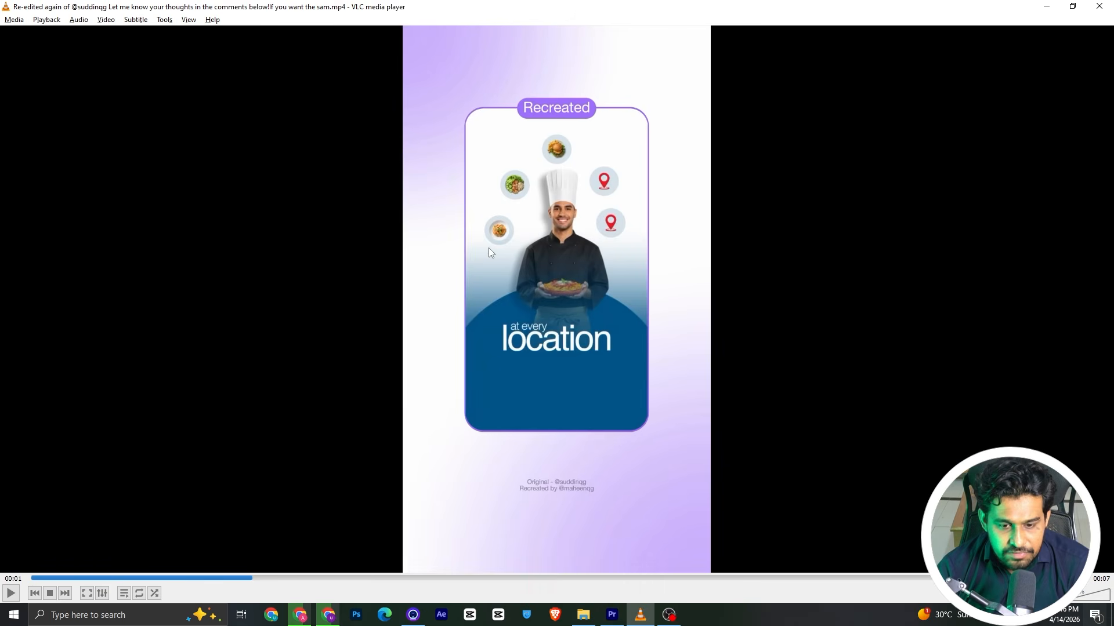
key("alt+Tab")
left_click_drag(468, 141, 216, 400)
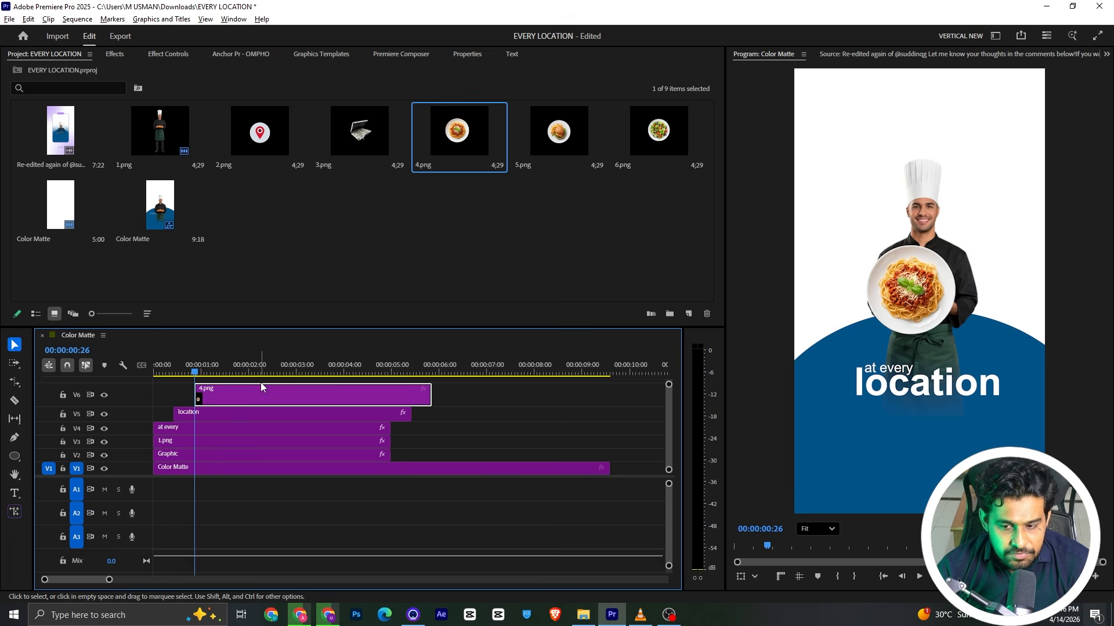
Scale 4.png to 38, move it beside the chef at 185, 725, and compare its placement with the reference video
left_click(168, 54)
left_click_drag(198, 127, 163, 126)
left_click(936, 305)
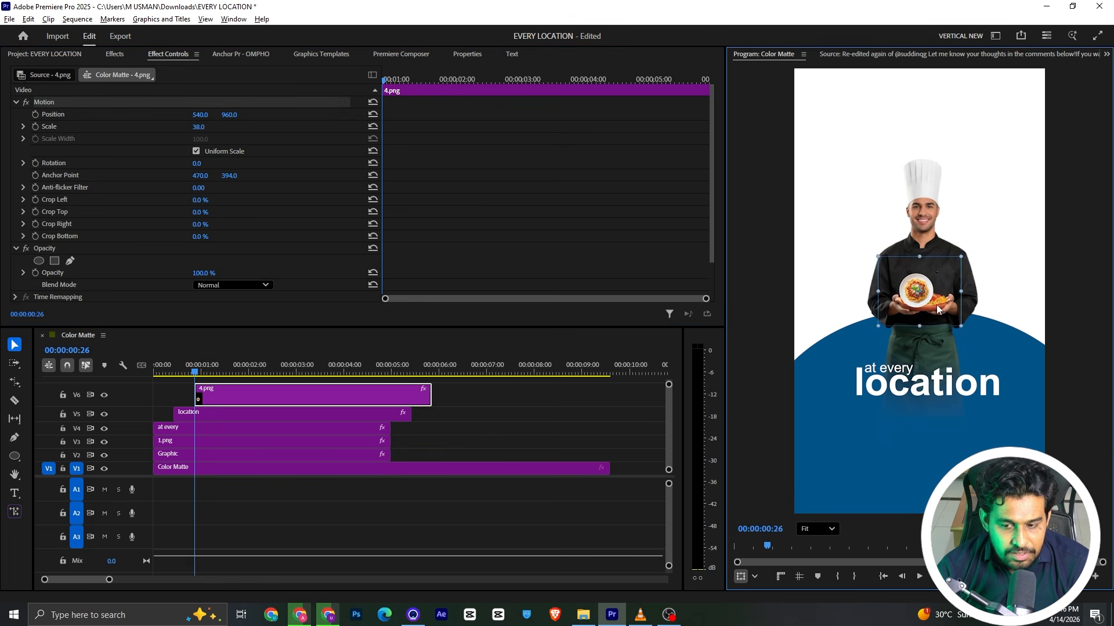
left_click_drag(936, 304, 865, 243)
key("alt+Tab")
key("alt+Tab")
key("alt+Tab")
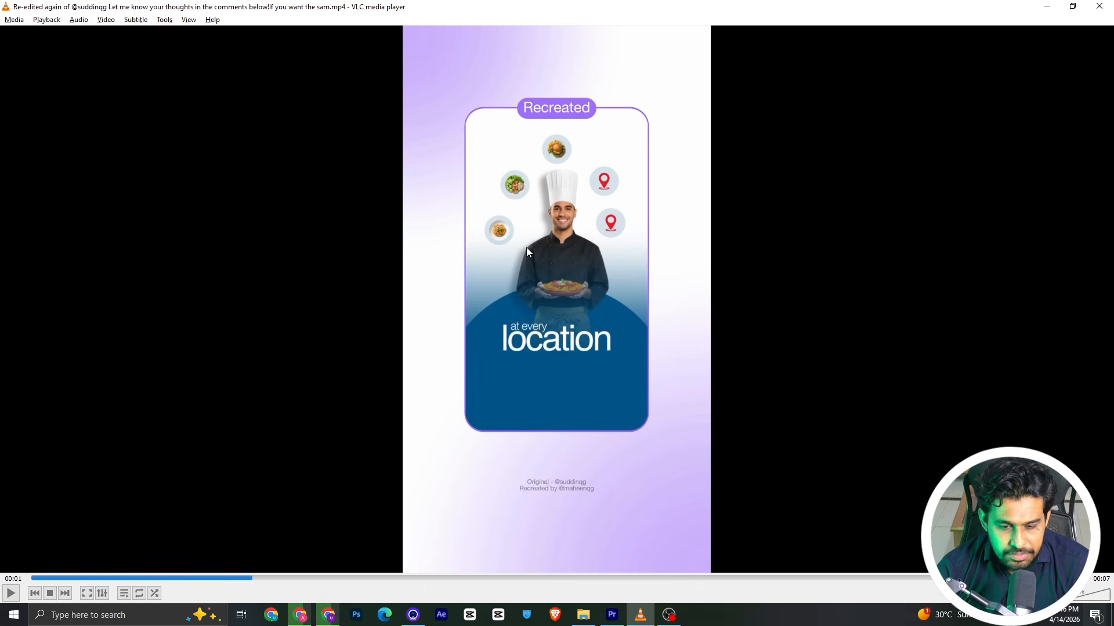
key("alt+Tab")
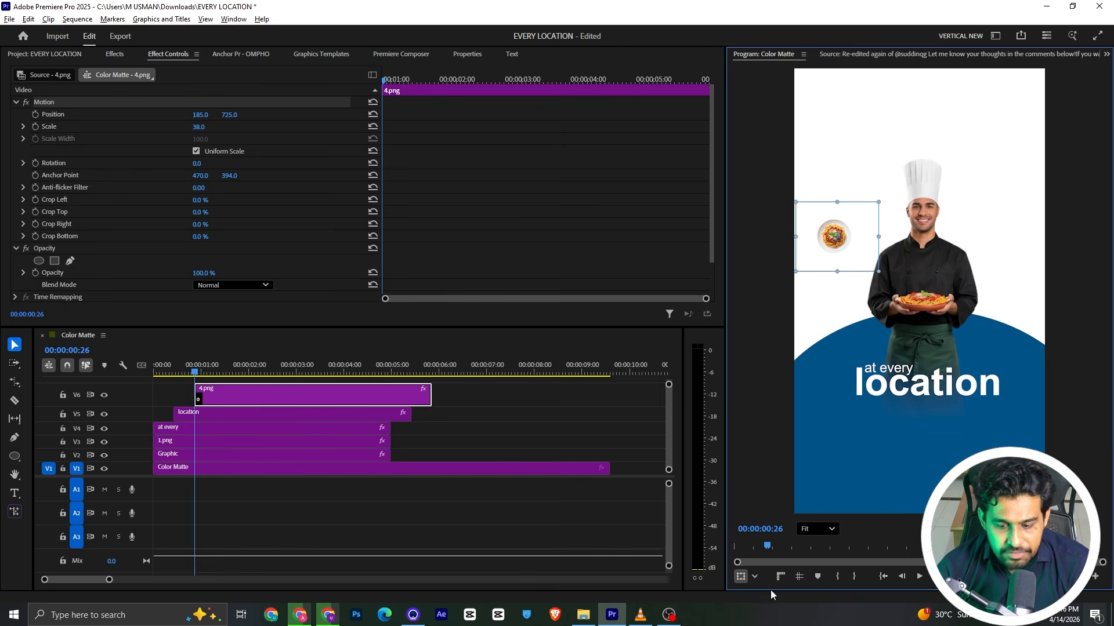
Show the rulers and guides and cross a vertical and a horizontal guide over the centre of the 4.png plate
left_click(799, 578)
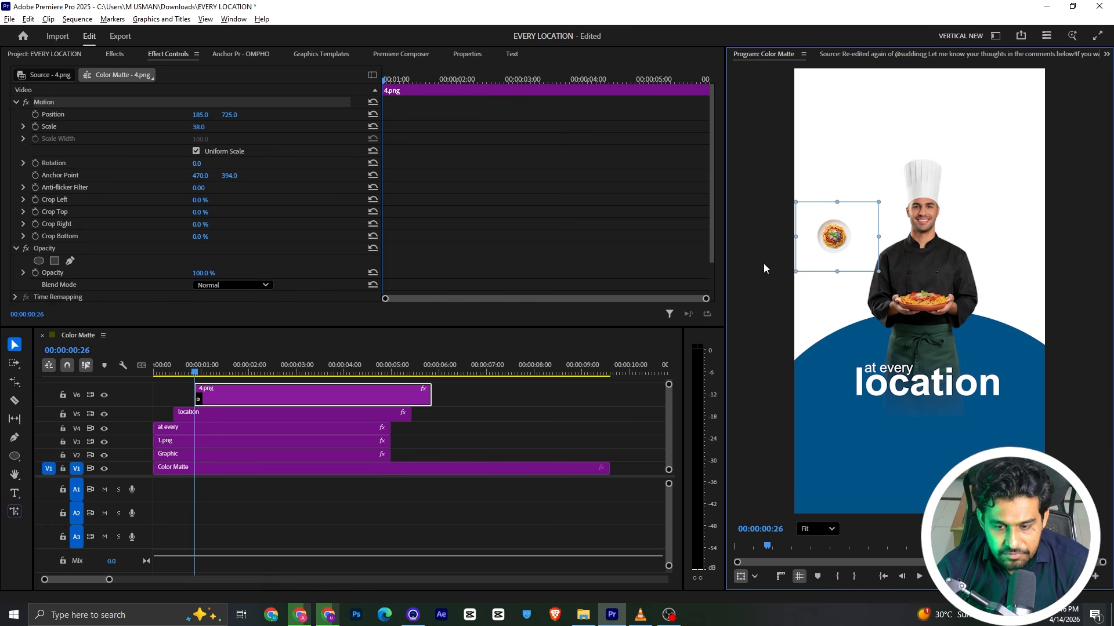
left_click_drag(726, 212, 746, 211)
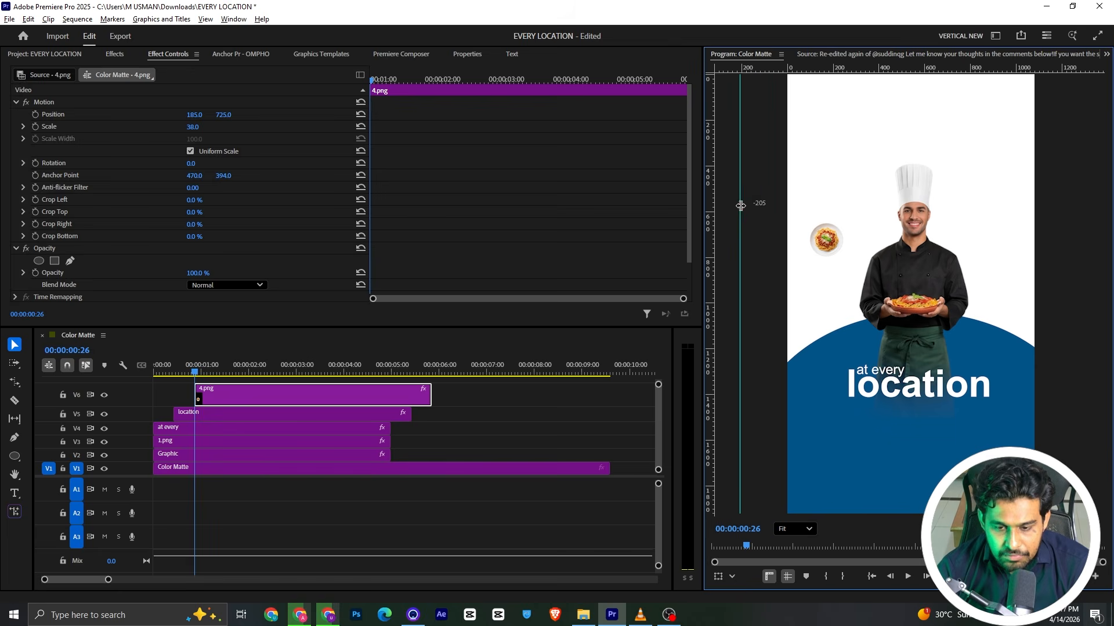
left_click_drag(742, 206, 828, 213)
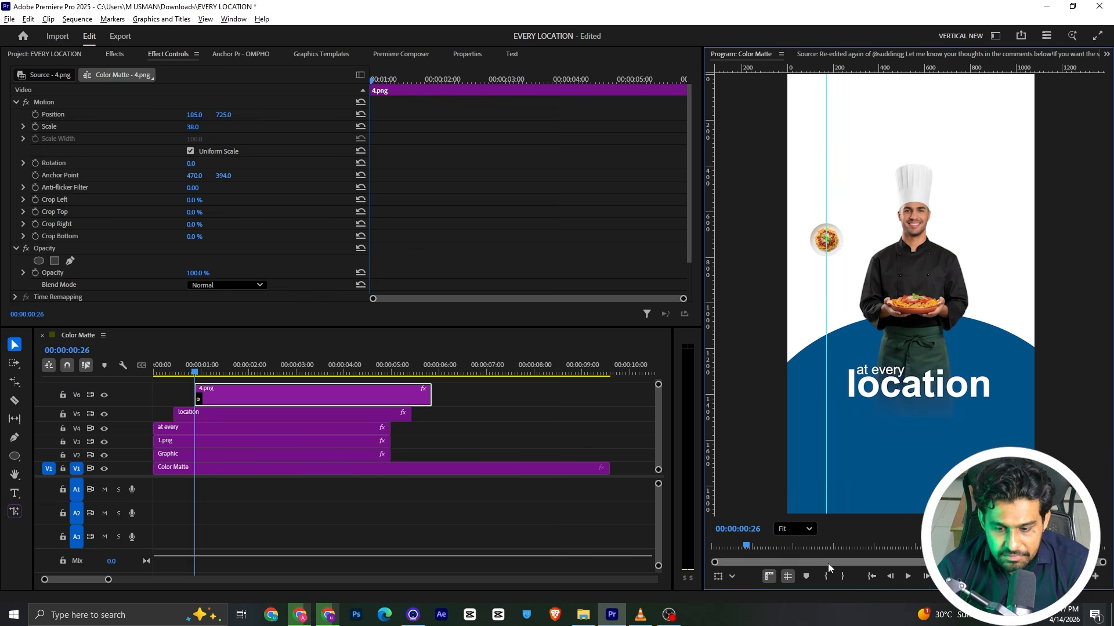
left_click_drag(838, 68, 846, 239)
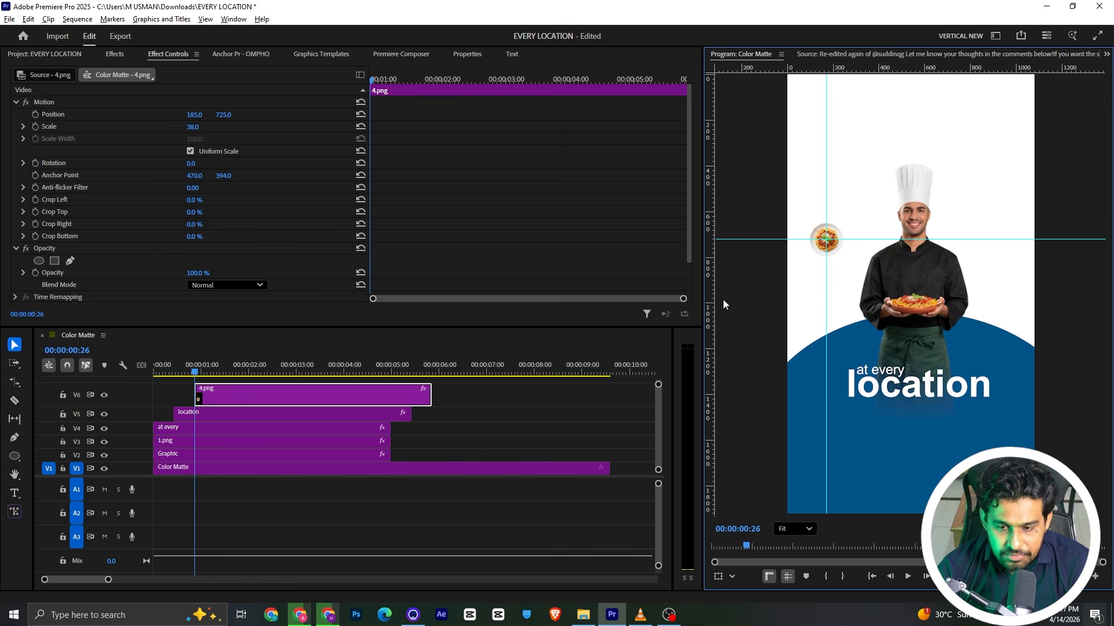
Place 2.png above 4.png at 00:00:00:26, scale it to 48, and move it to 909, 710 opposite the plate
left_click(71, 55)
left_click_drag(297, 134, 199, 384)
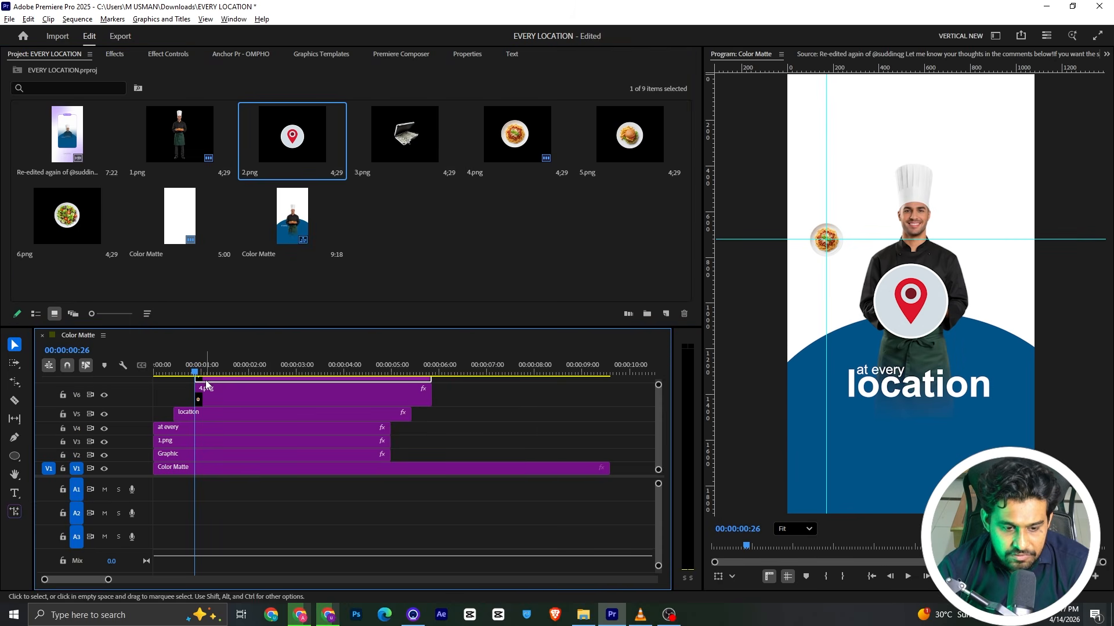
left_click(178, 58)
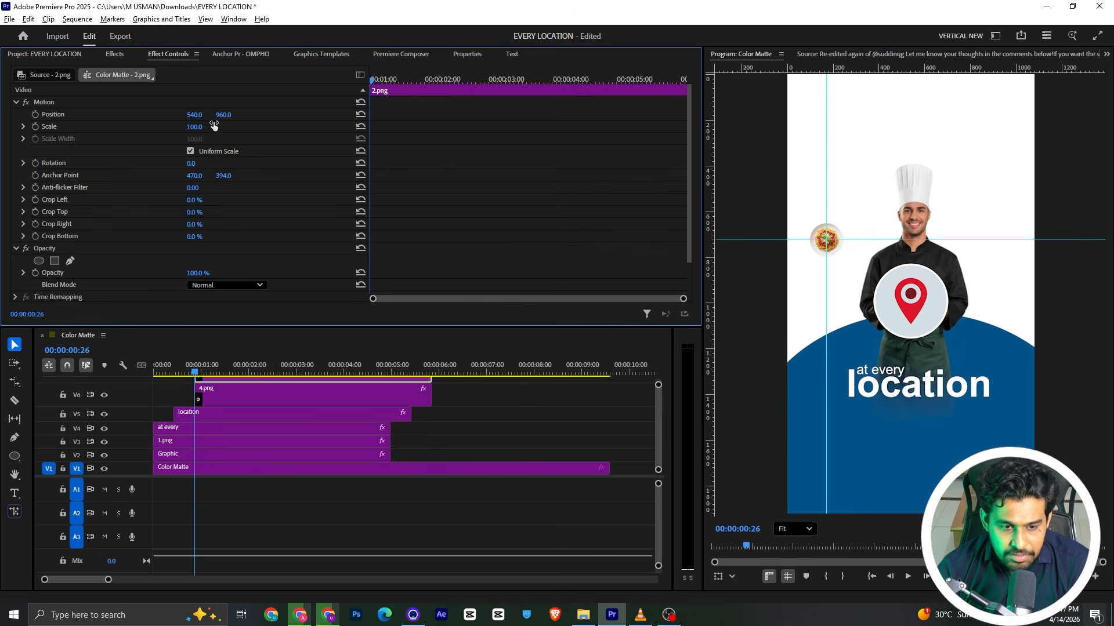
left_click_drag(197, 128, 410, 115)
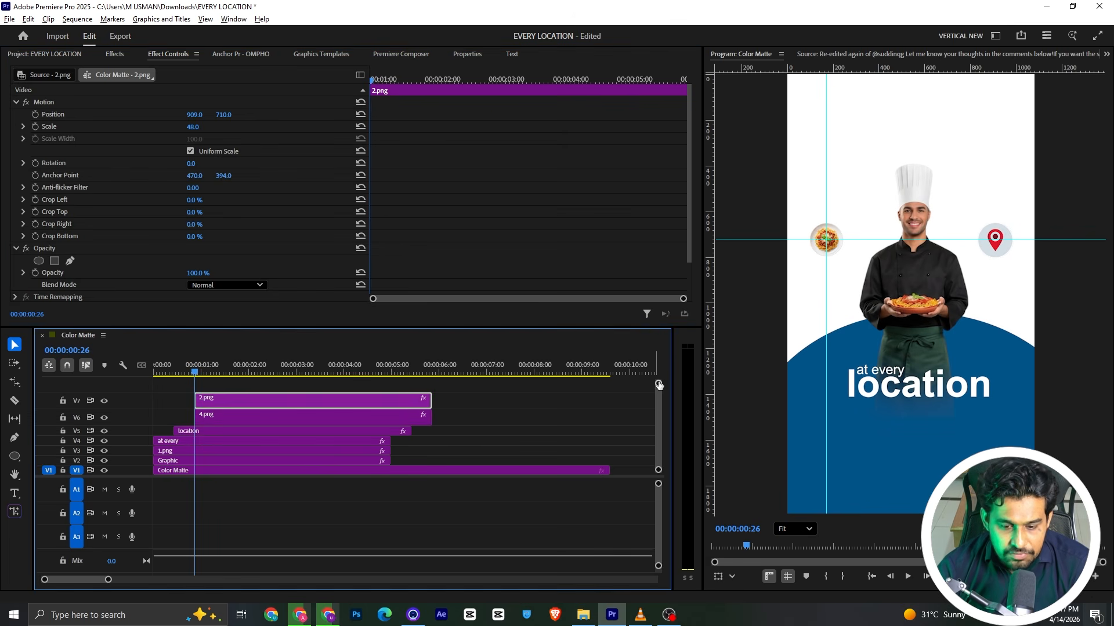
Check the icon spacing in the reference video and add a second horizontal guide across the chef's hat in Premiere Pro
key("alt+Tab")
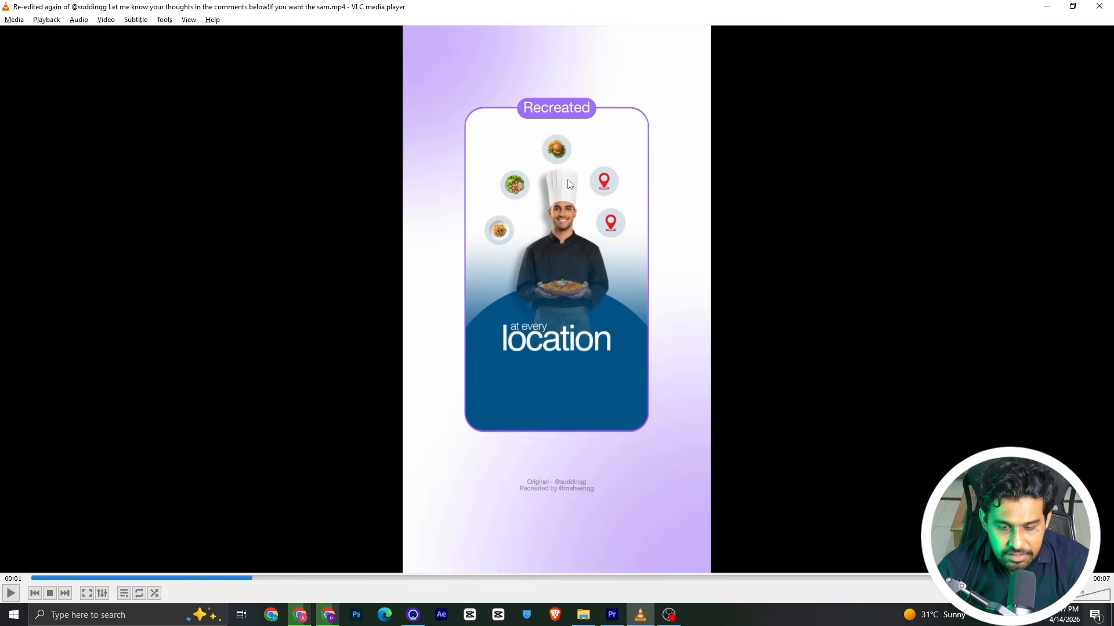
key("alt+Tab")
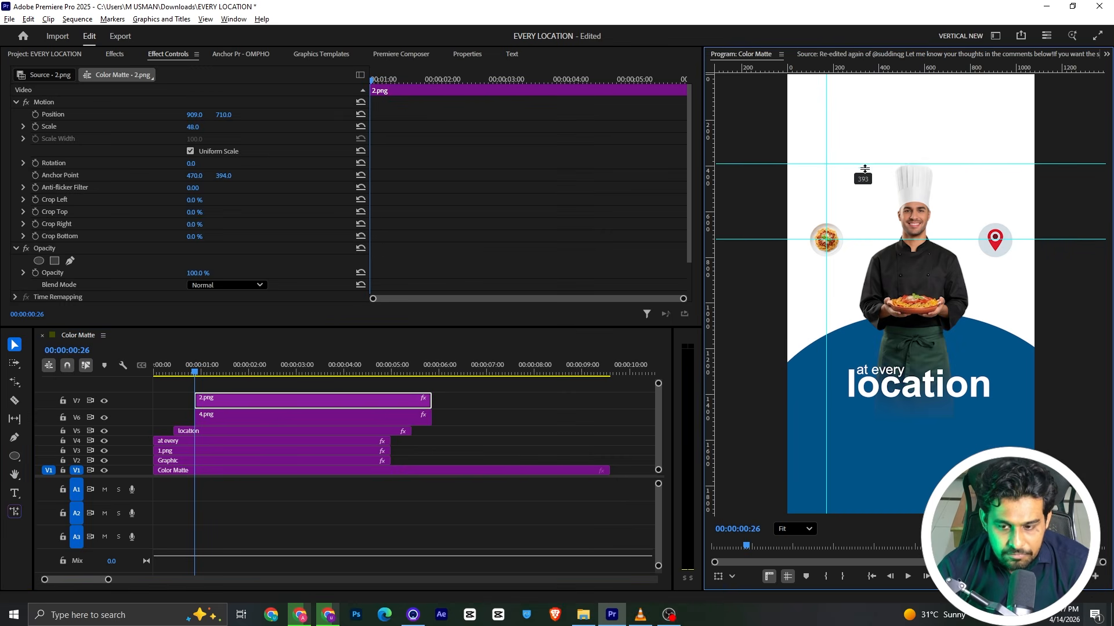
key("alt+Tab")
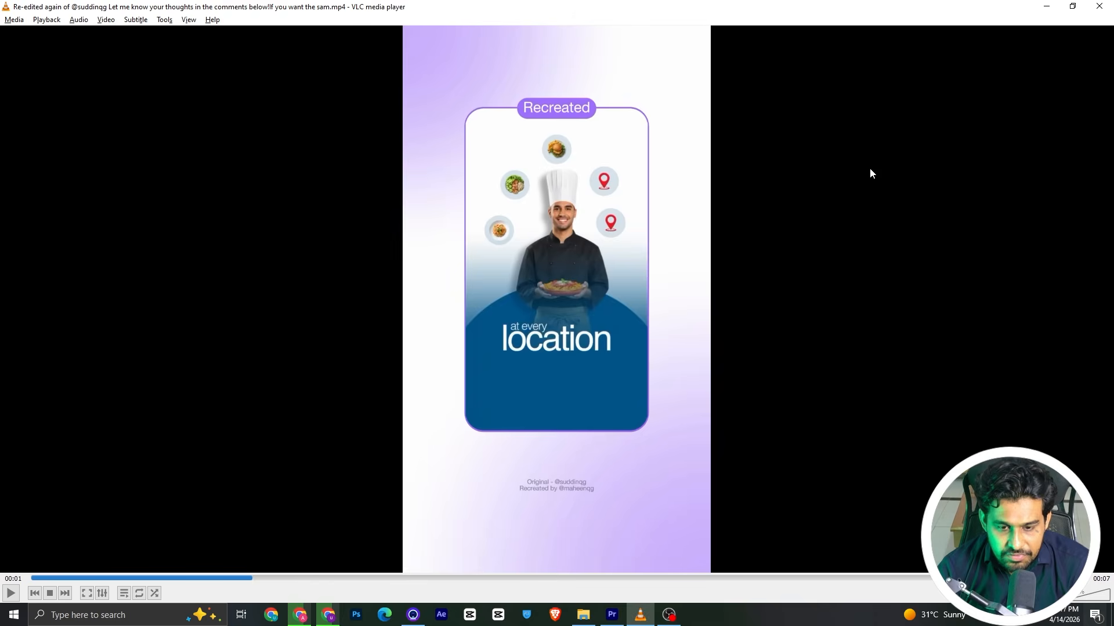
key("alt+Tab")
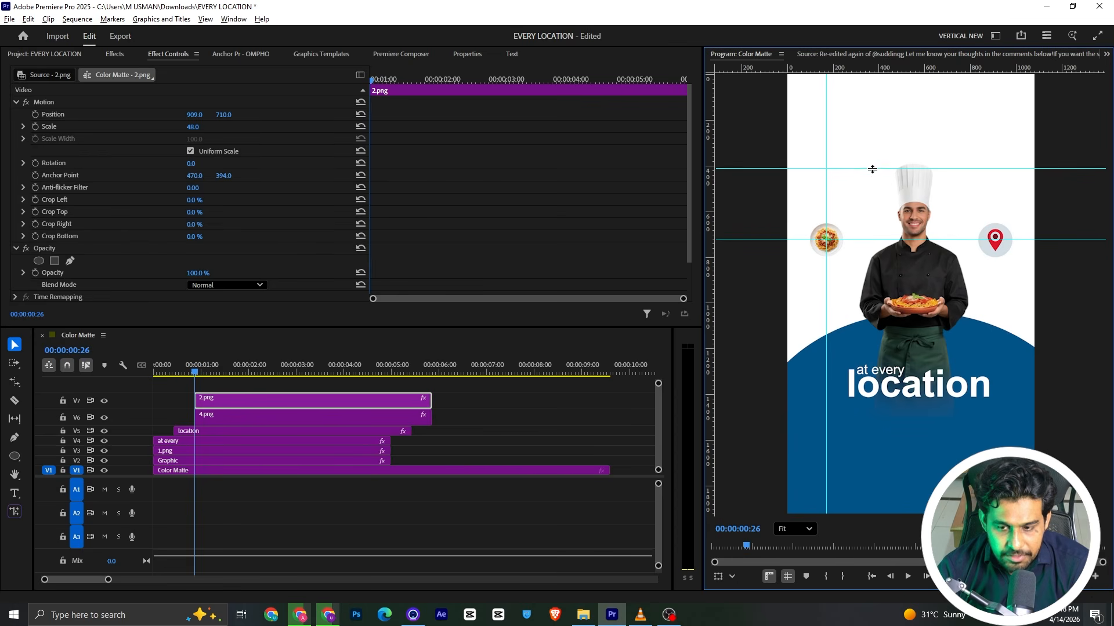
left_click_drag(873, 169, 875, 179)
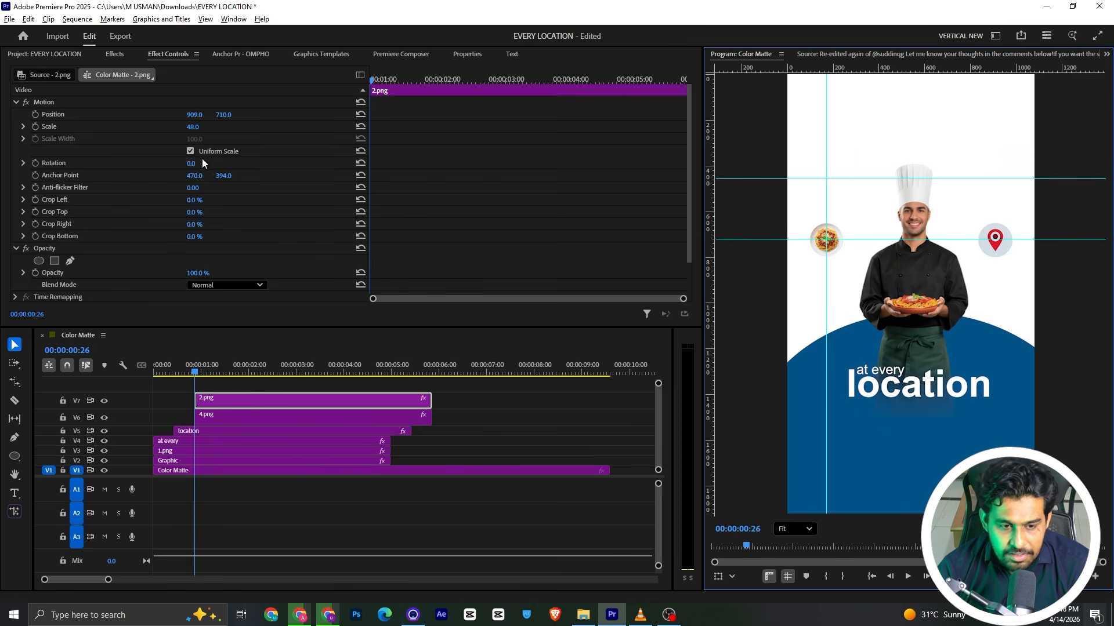
Duplicate the 2.png clip onto V8 and move the copy to 898.9, 444 on the upper guide
left_click_drag(225, 401, 221, 387)
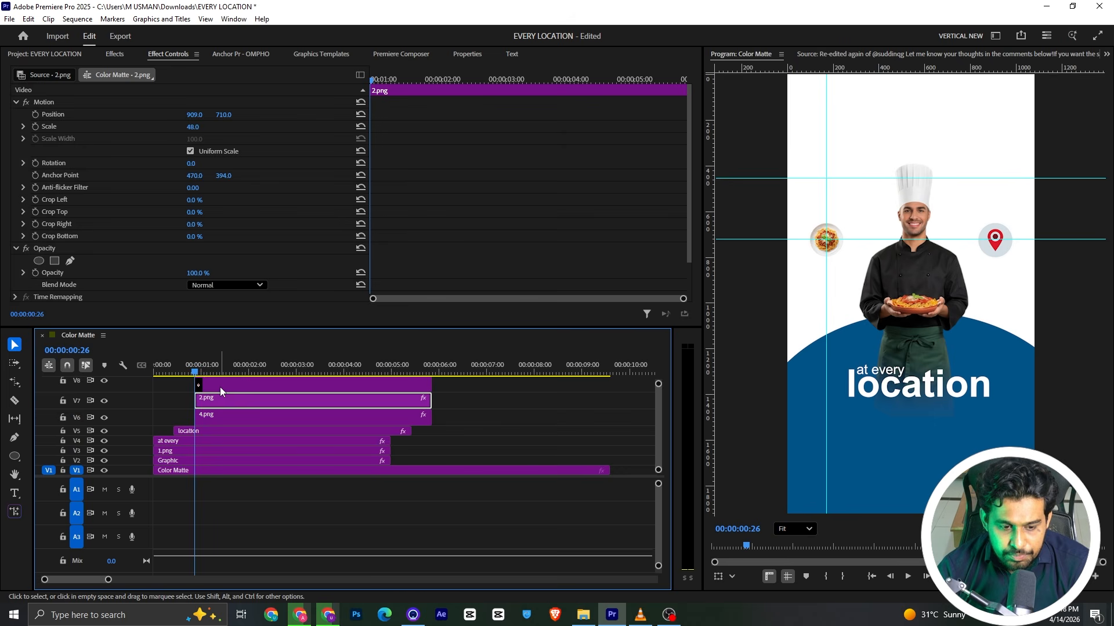
left_click_drag(999, 251, 997, 193)
key("alt+Tab")
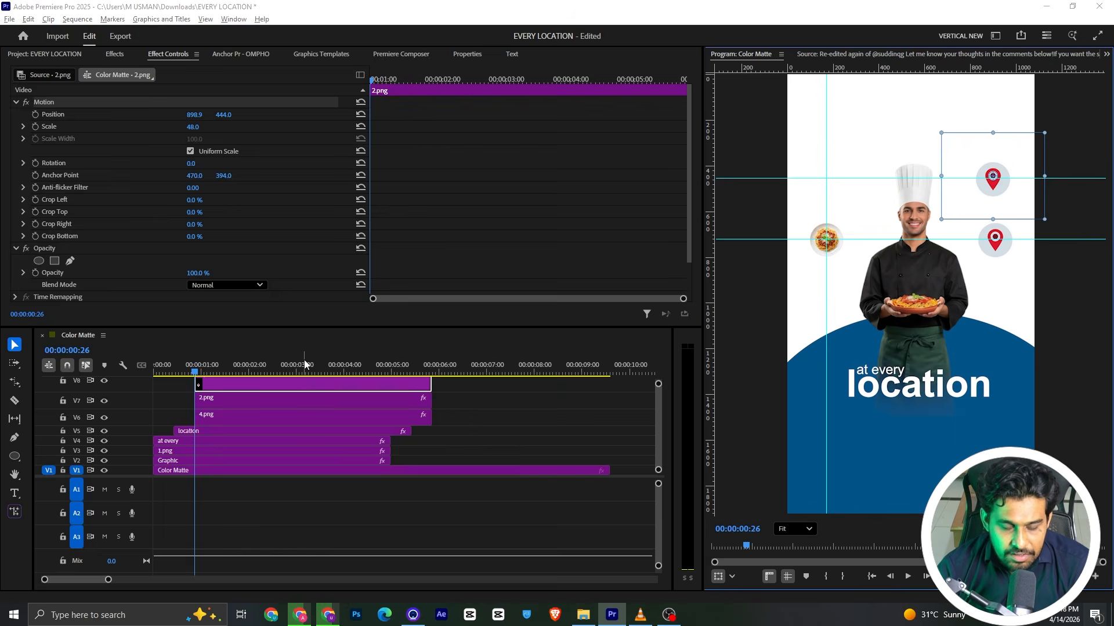
key("alt+Tab")
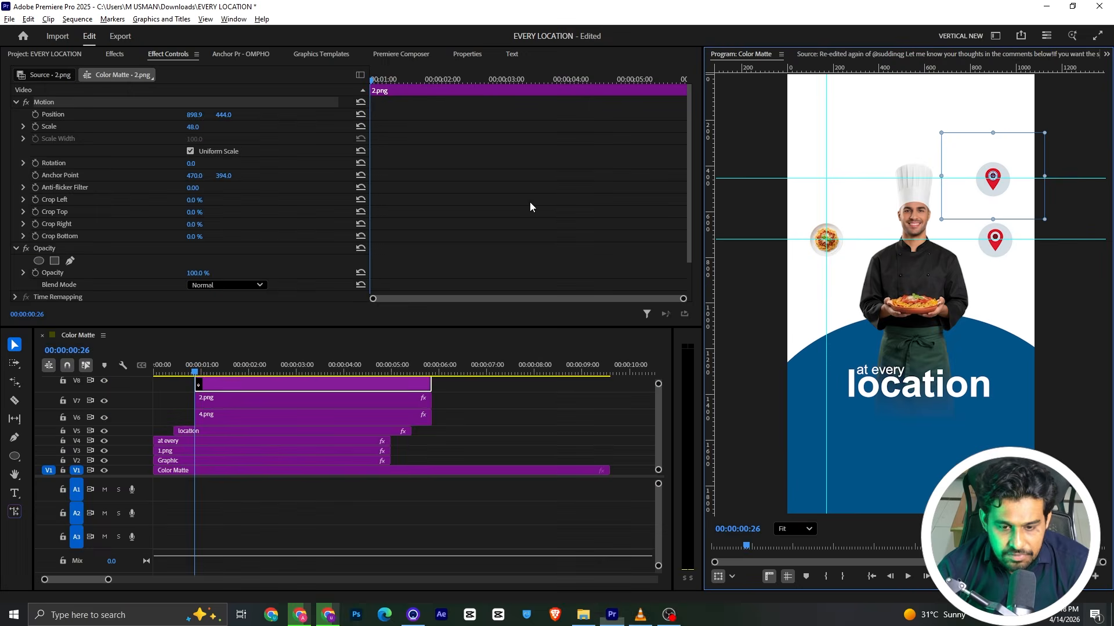
Place 6.png on V9 at 00:00:00:26, scale it to 42, and centre it on the upper guide crossing above the pasta plate
left_click(18, 56)
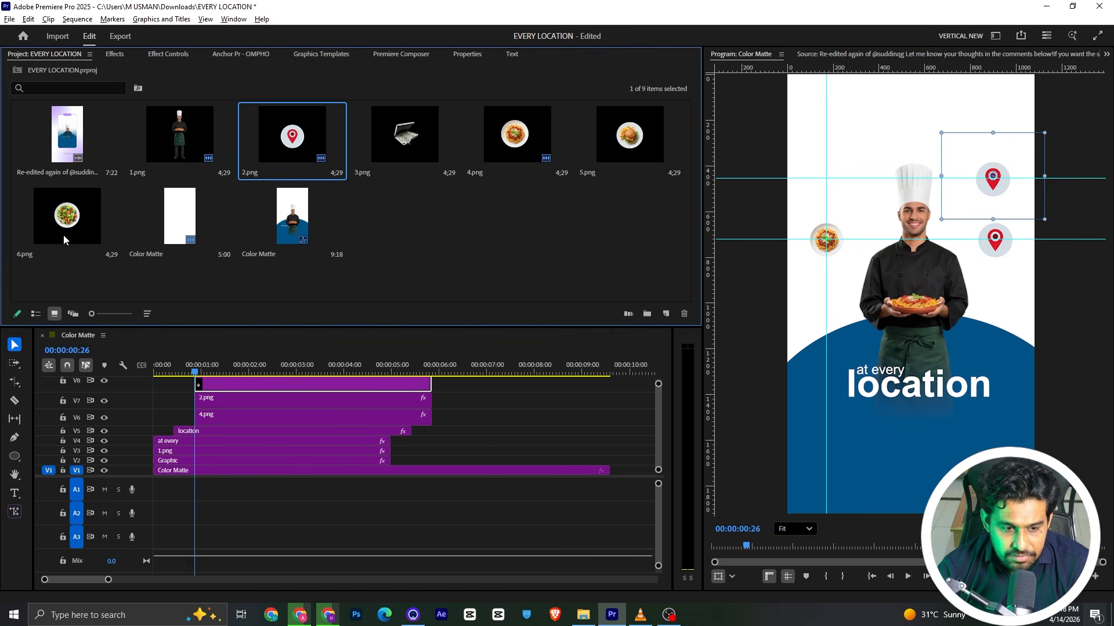
left_click_drag(65, 240, 276, 387)
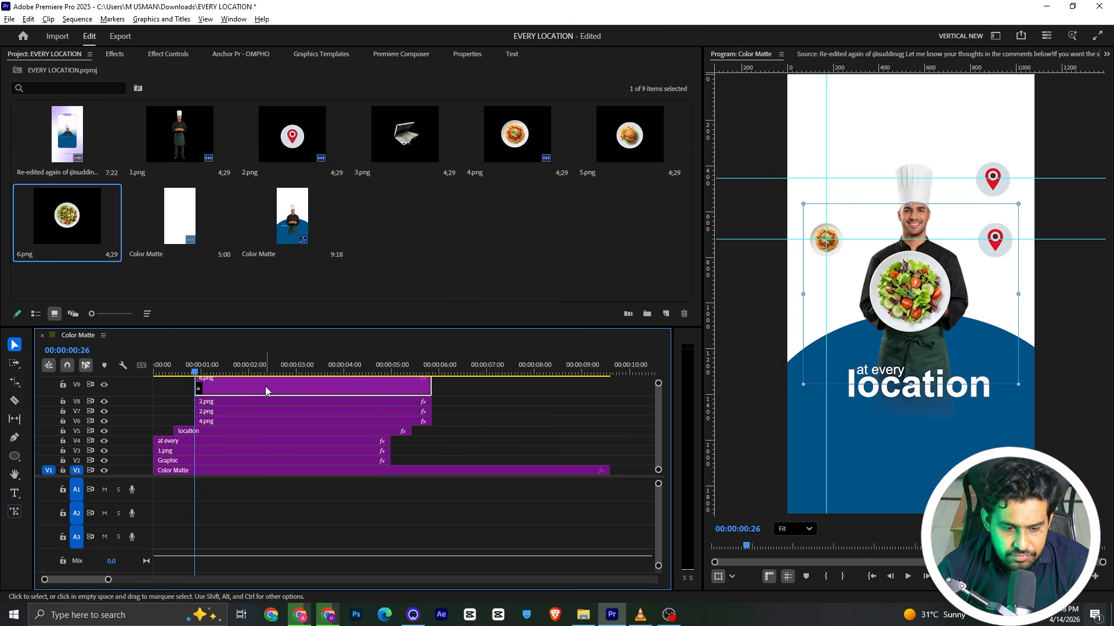
left_click(903, 321)
left_click(168, 54)
left_click_drag(192, 127, 164, 127)
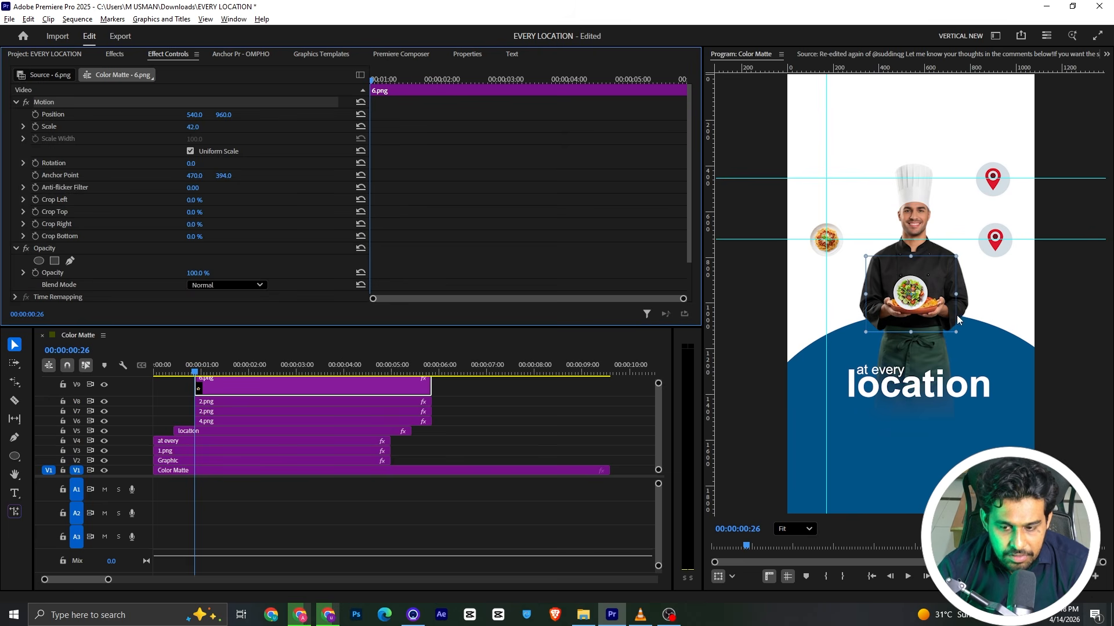
left_click_drag(944, 317, 859, 206)
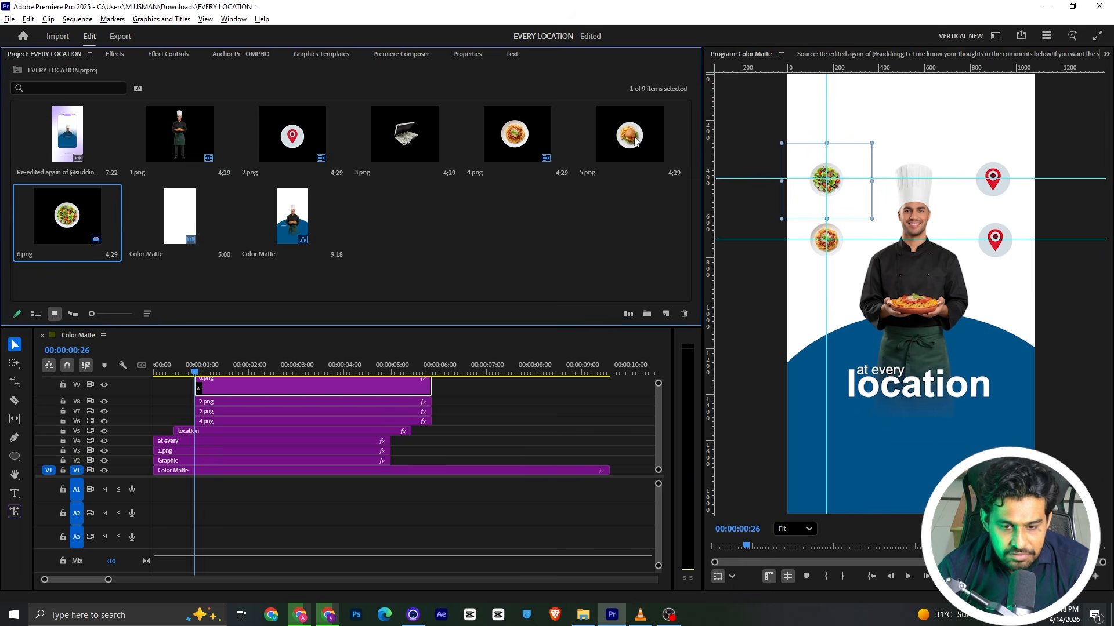
Place 5.png on V10 at 00:00:00:26, scale it to 46, and move it to 547.6, 233 above the chef's hat
left_click_drag(635, 141, 255, 382)
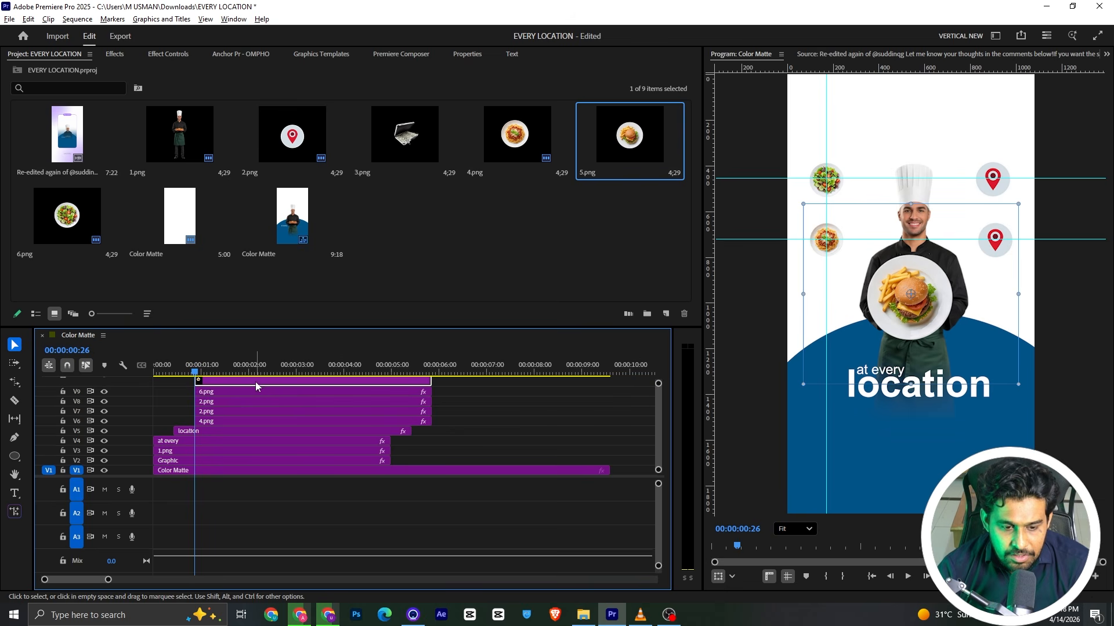
left_click(168, 54)
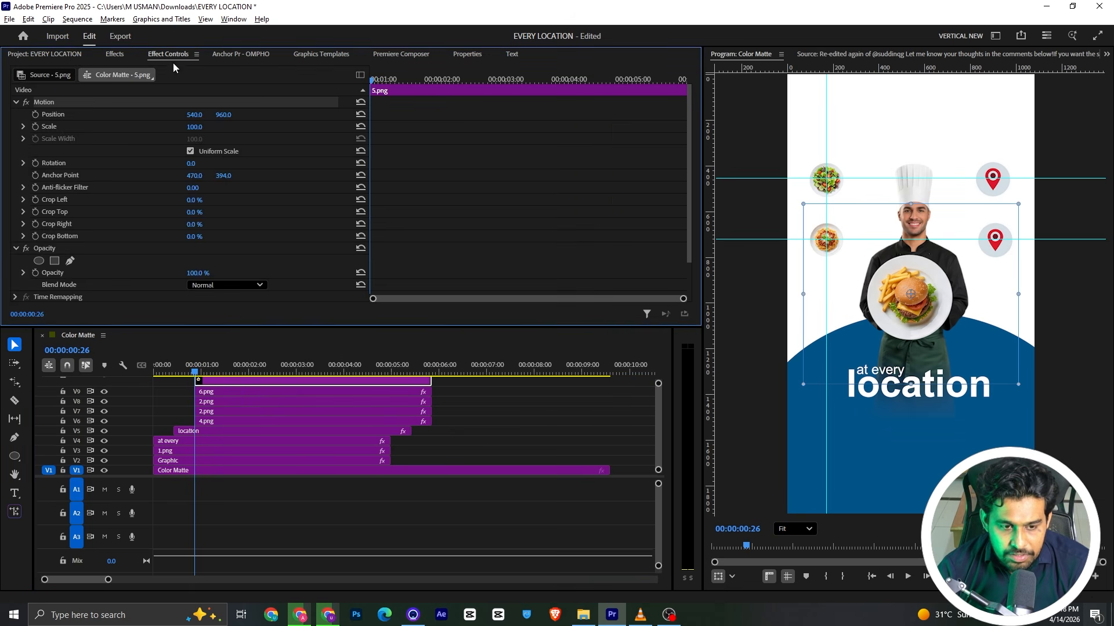
left_click_drag(194, 127, 165, 127)
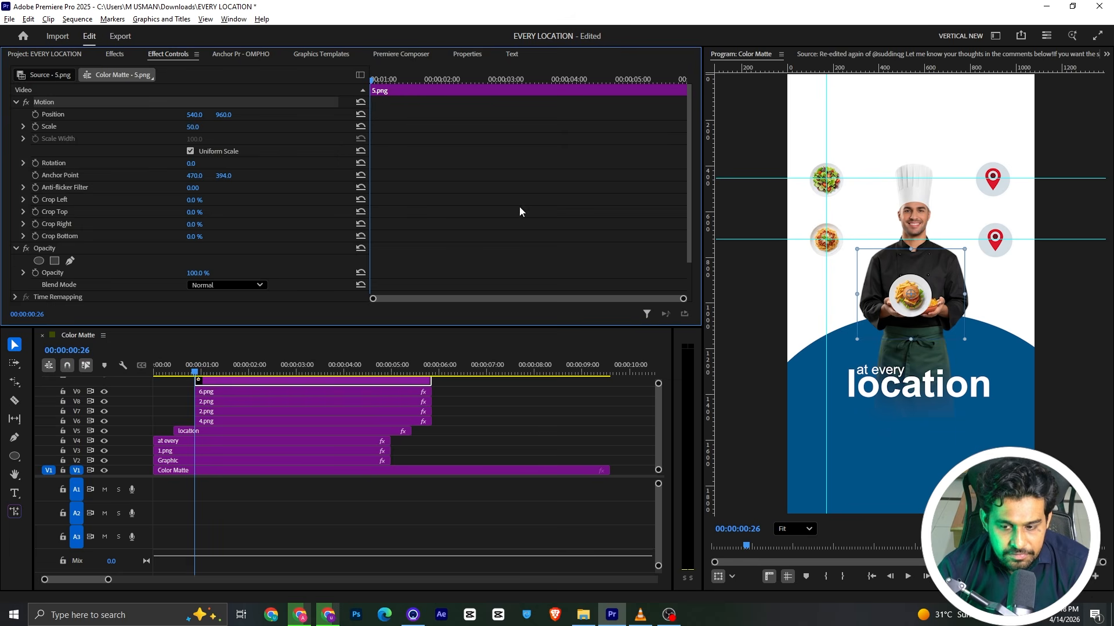
left_click(931, 317)
left_click_drag(930, 317, 933, 149)
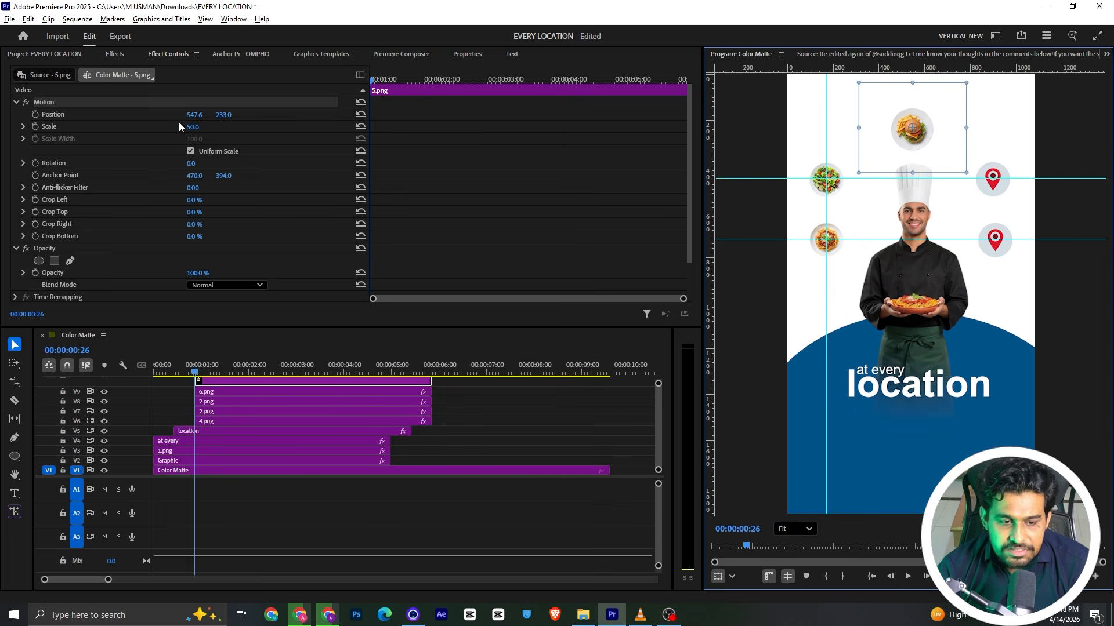
left_click_drag(192, 127, 190, 126)
left_click(480, 399)
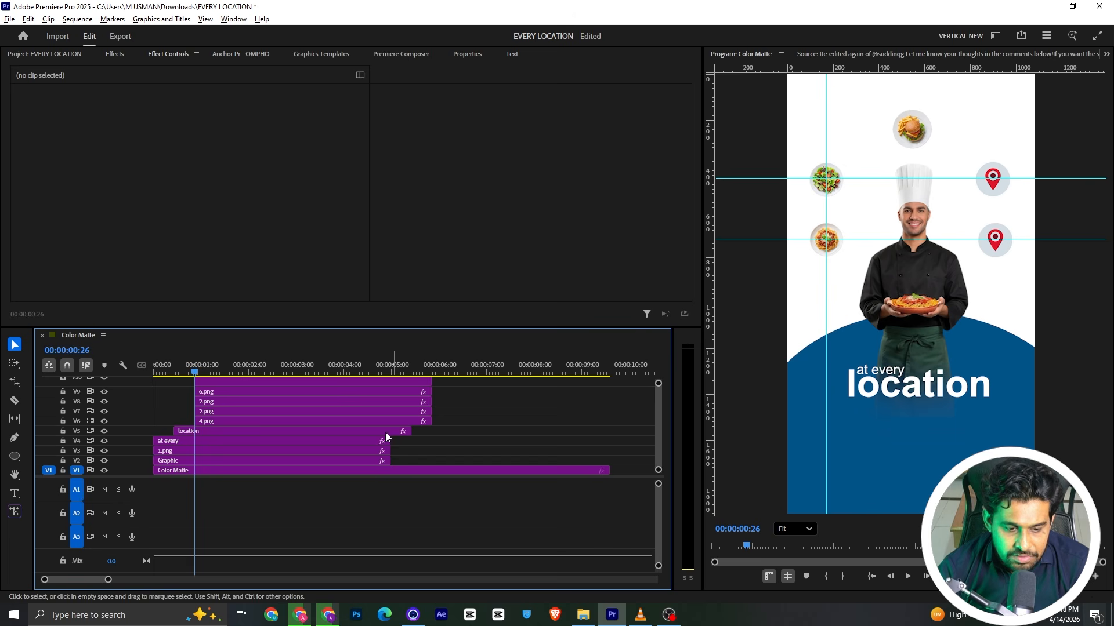
Remove the vertical and both horizontal guides, and centre 4.png's anchor point on the pasta plate at 443.5, 385.8
left_click(253, 421)
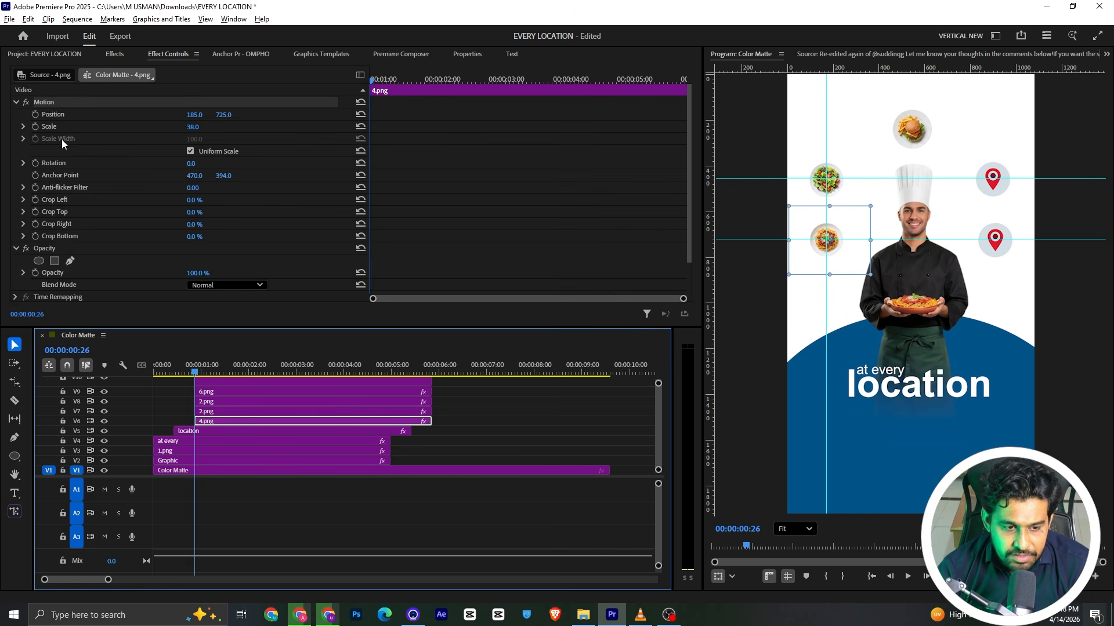
left_click(80, 175)
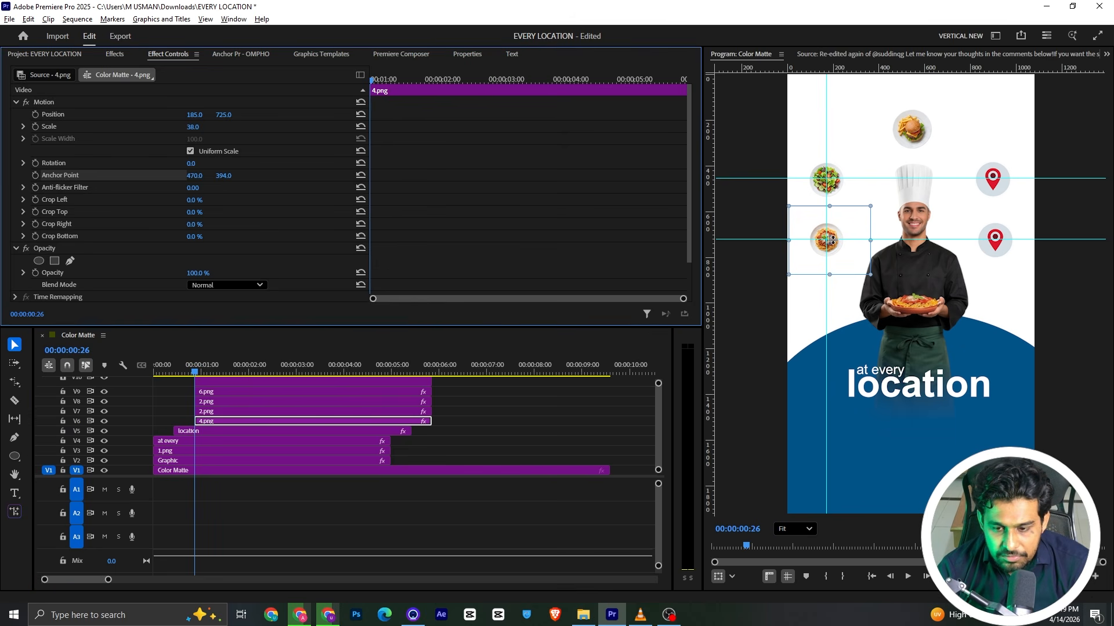
left_click_drag(826, 139, 710, 145)
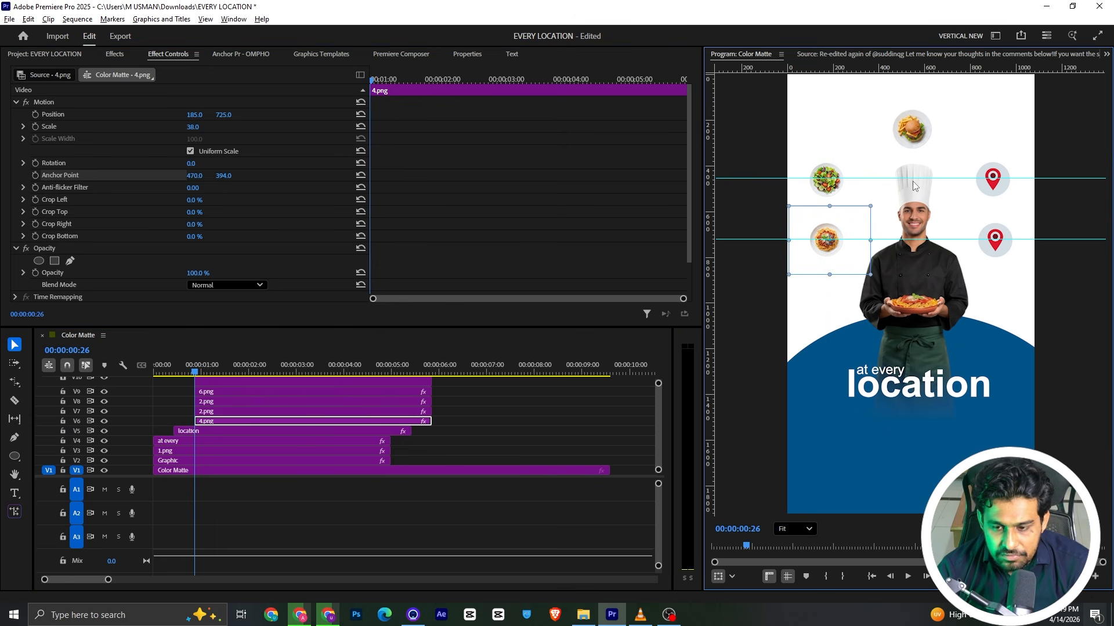
left_click_drag(909, 179, 907, 68)
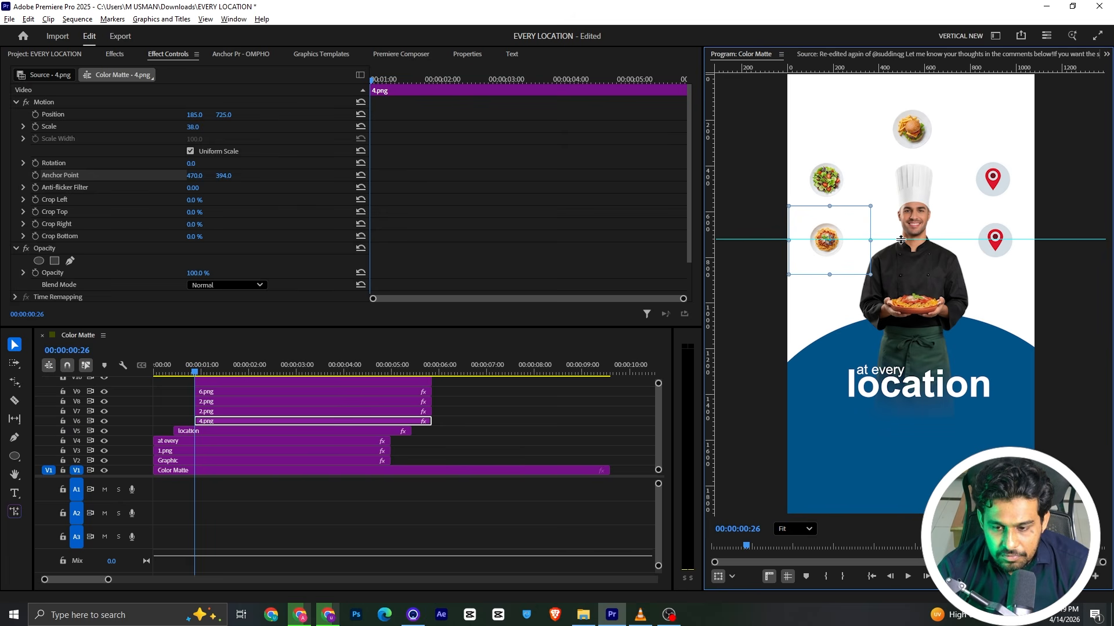
left_click_drag(900, 239, 986, 580)
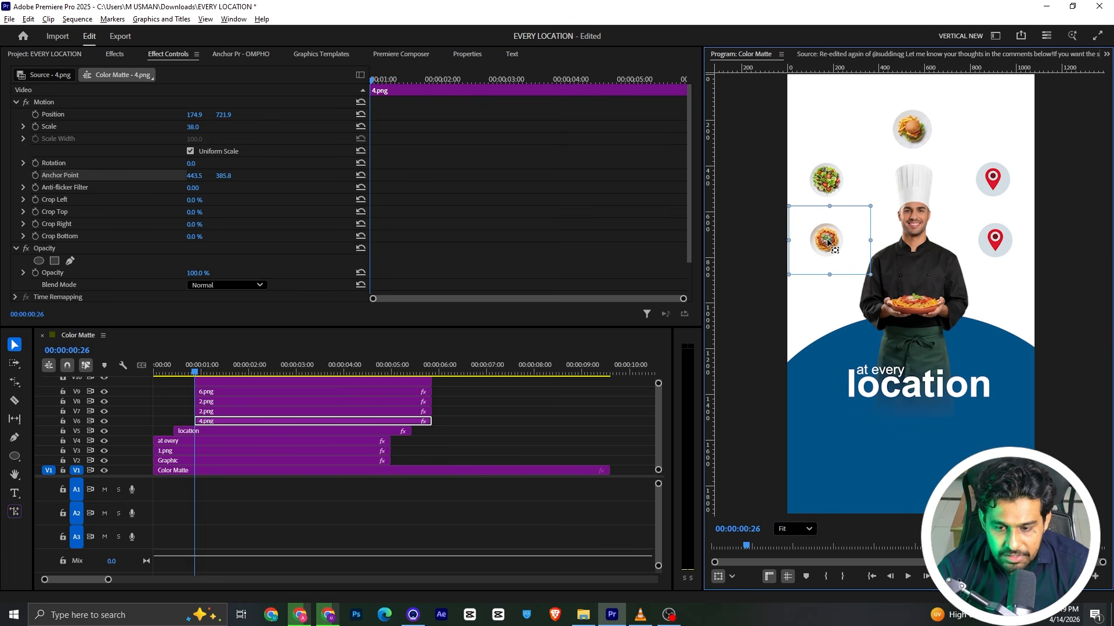
Keyframe 4.png's scale from 0 at 00:00:00:26 to 38 at 00:00:01:10, save the project, and preview the growth
left_click(36, 126)
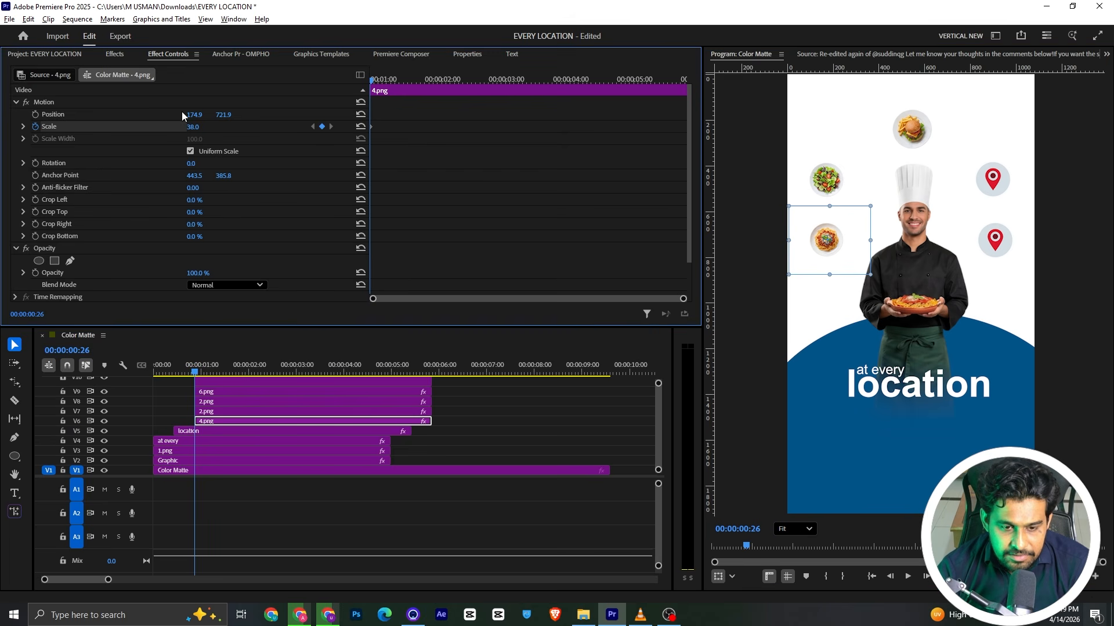
left_click_drag(372, 126, 398, 126)
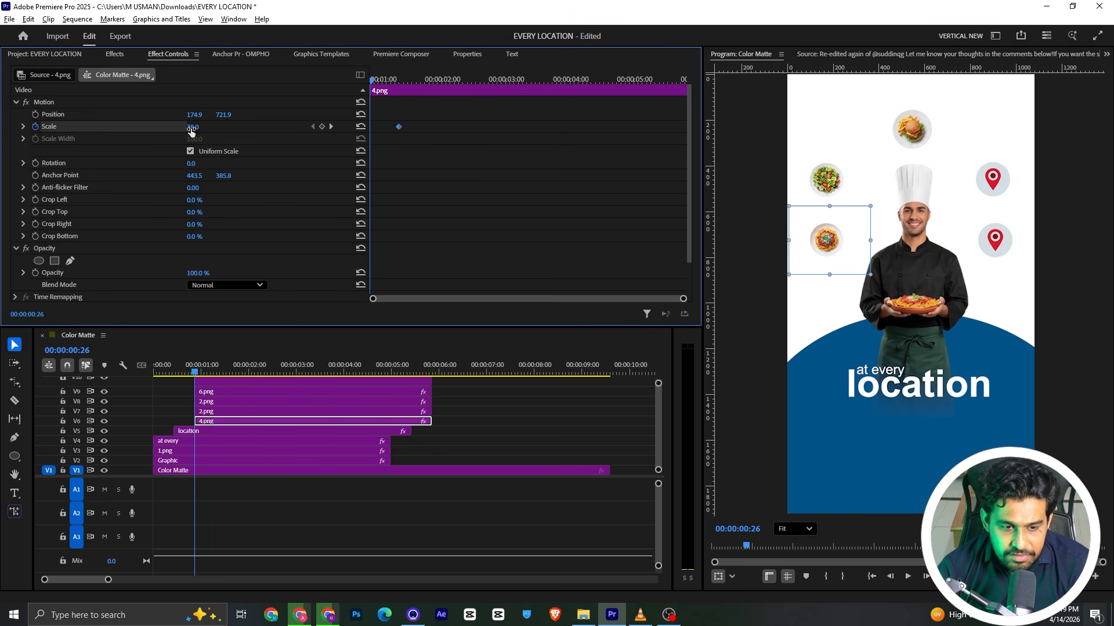
left_click(197, 127)
key("Return")
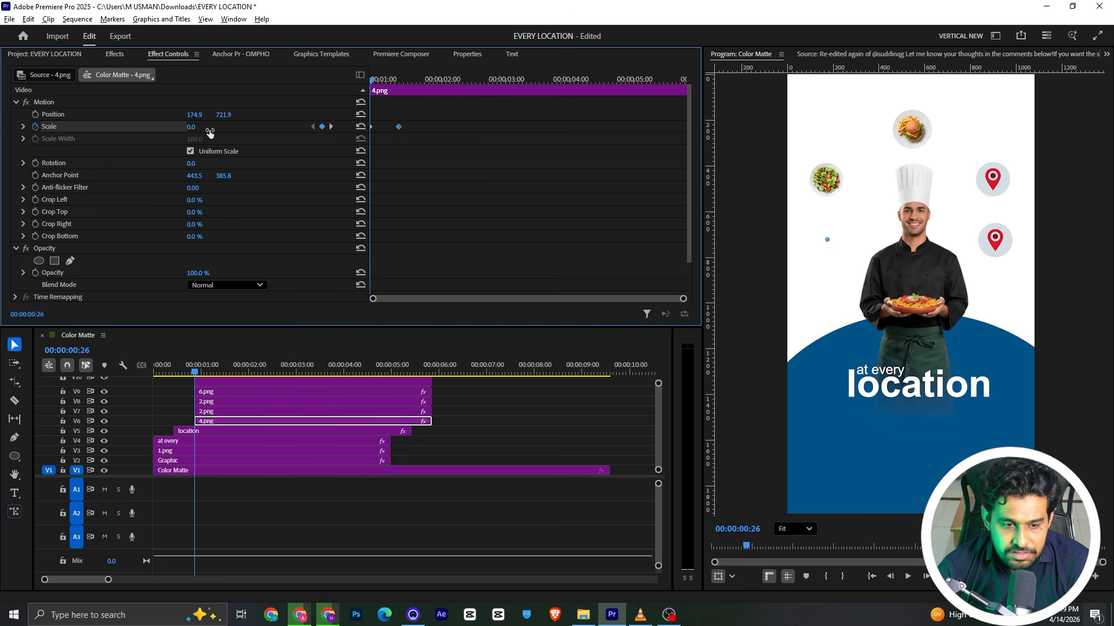
key("ctrl+s")
key("space")
key("space")
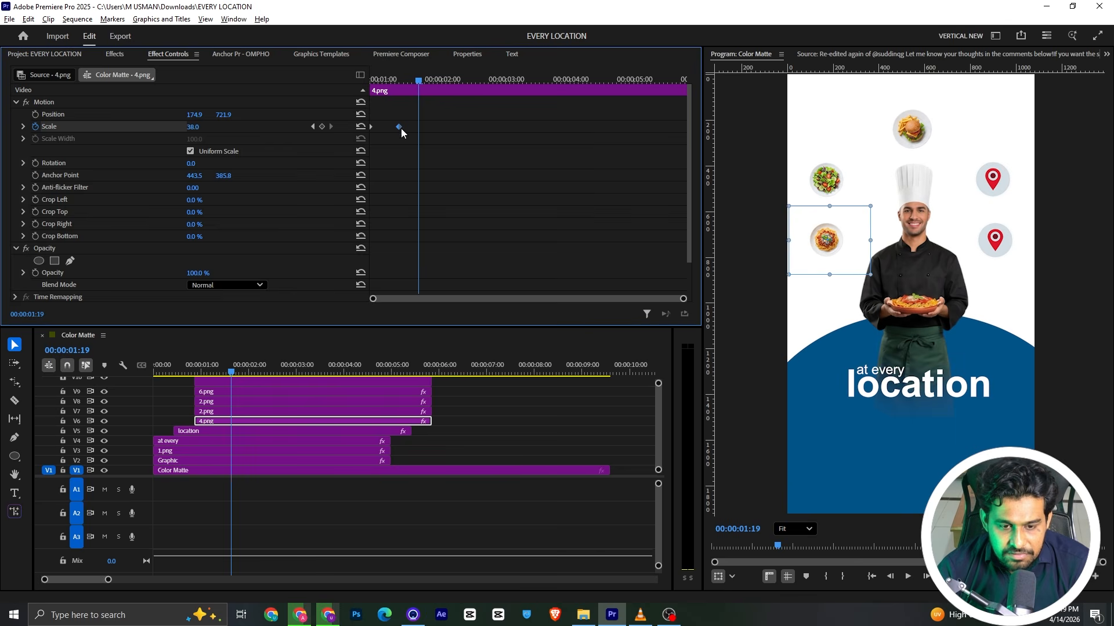
Apply Ease In and Ease Out to both scale keyframes of 4.png and play the eased animation
right_click(399, 126)
left_click(458, 272)
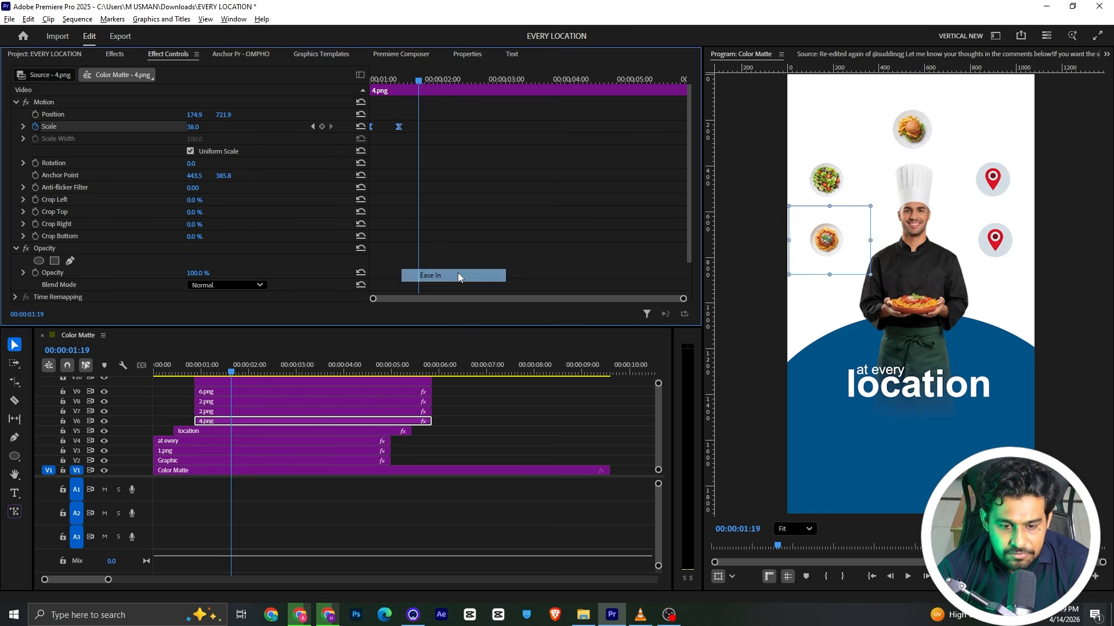
left_click(372, 76)
key("space")
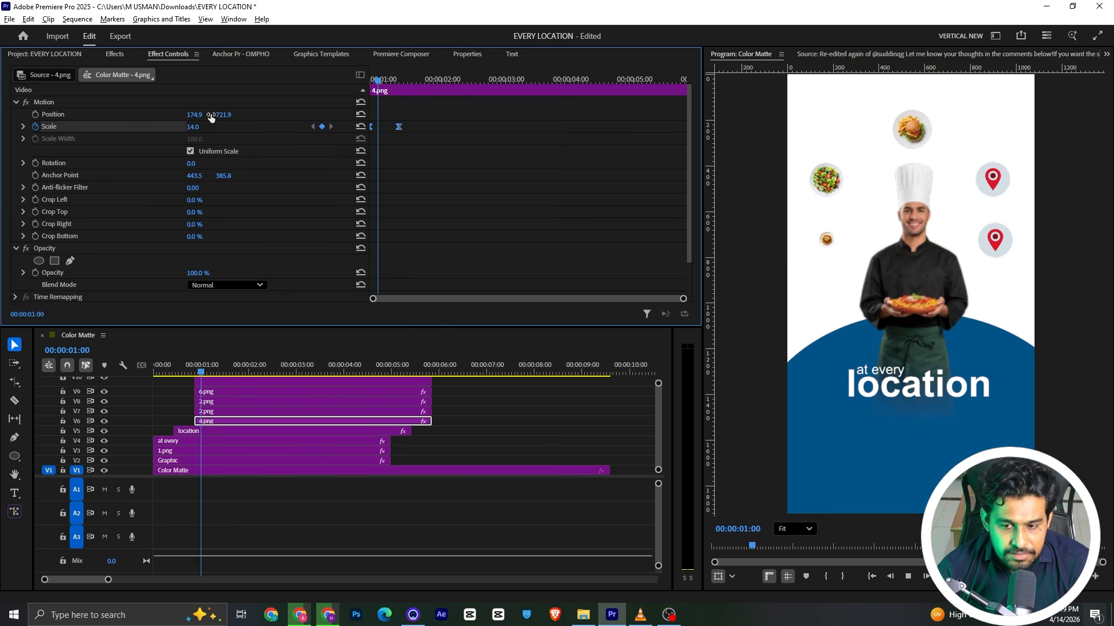
key("space")
Reorder the icon clips so 6.png is on V7, 5.png on V8, and the two 2.png clips on V9 and V10
left_click(829, 187)
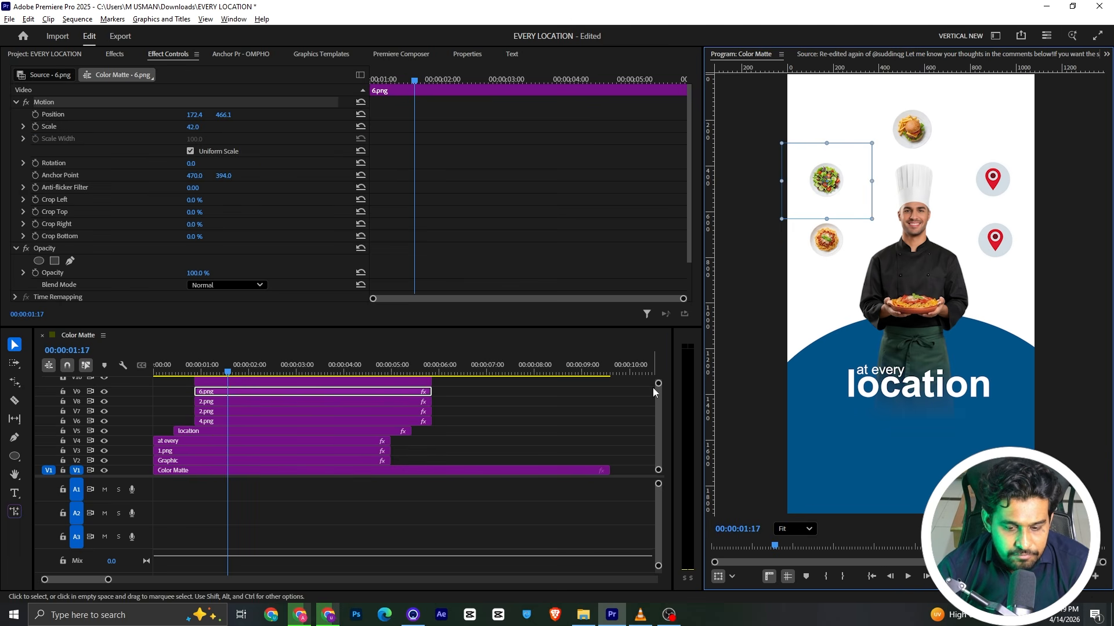
left_click_drag(658, 384, 660, 367)
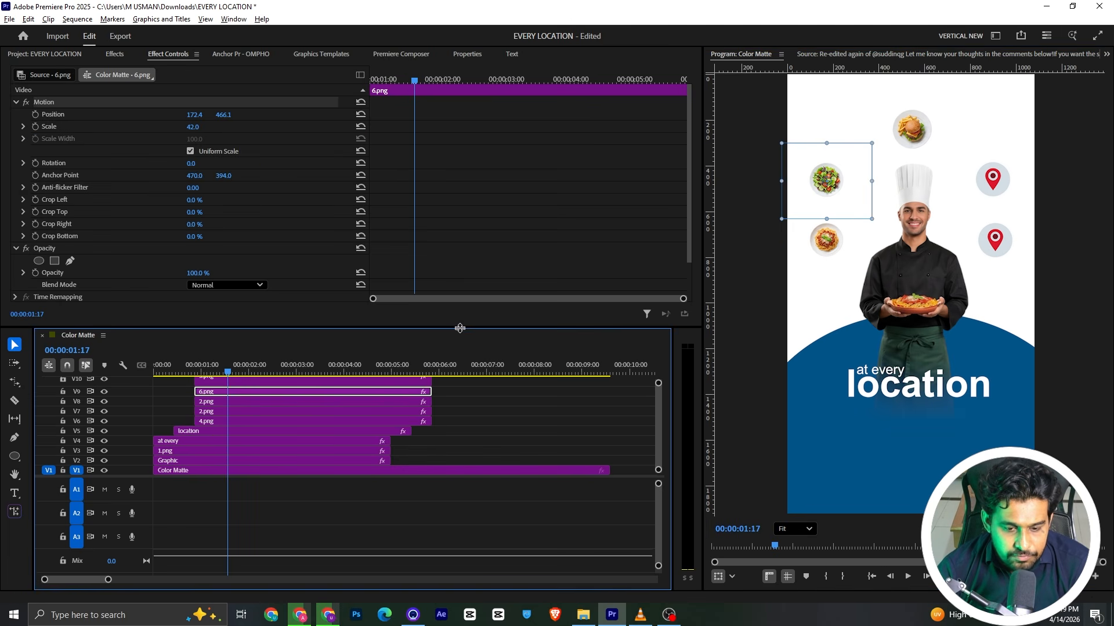
left_click_drag(460, 329, 459, 241)
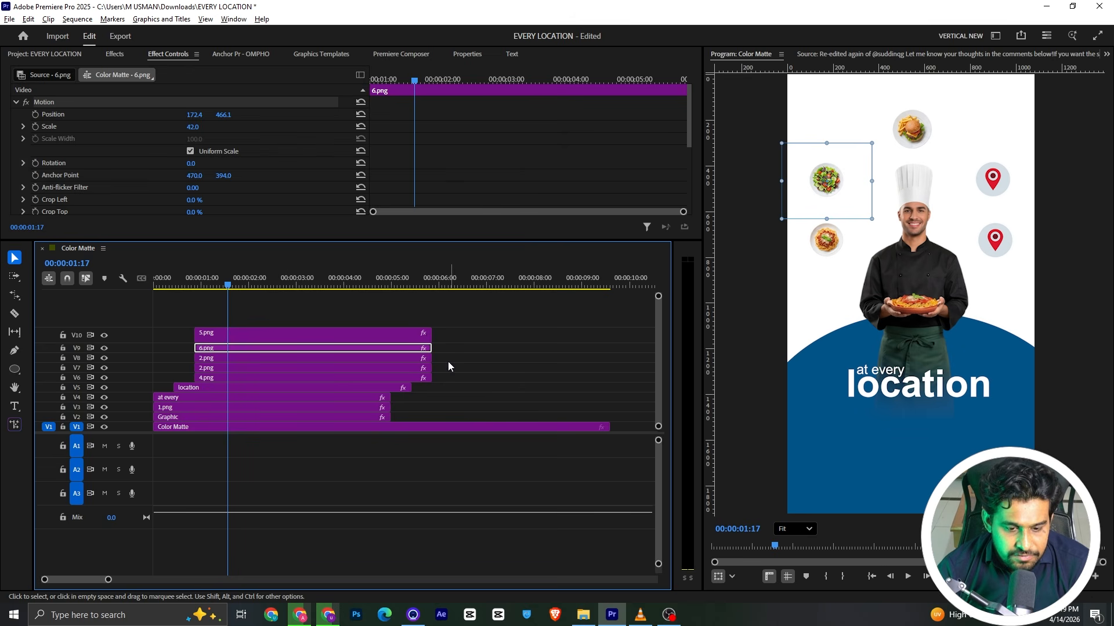
left_click_drag(448, 366, 333, 322)
left_click_drag(261, 349, 260, 369)
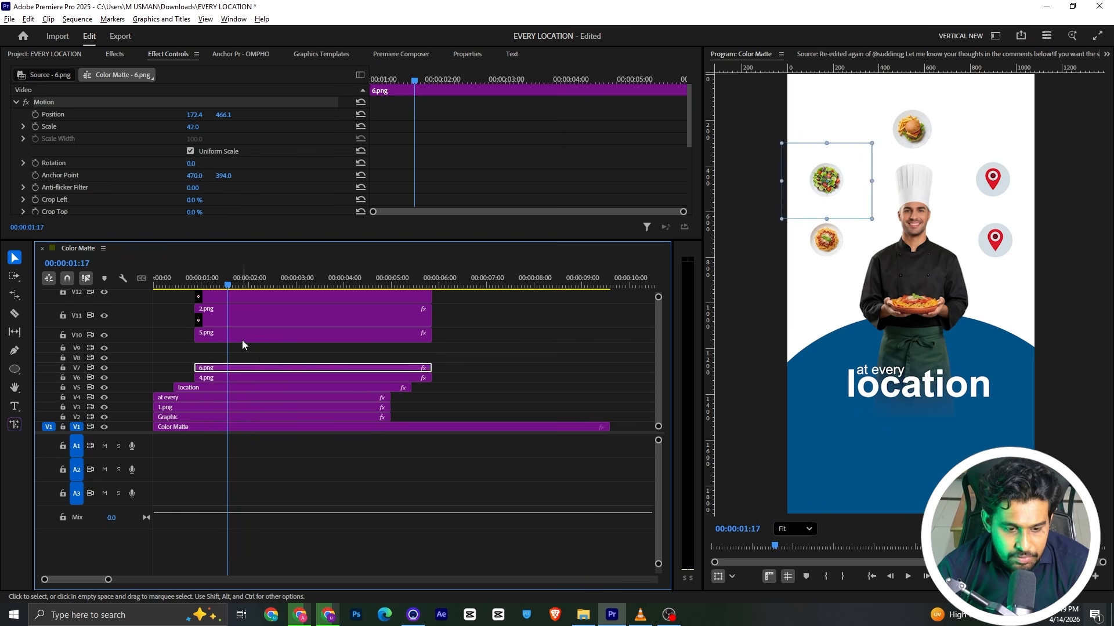
left_click(242, 340)
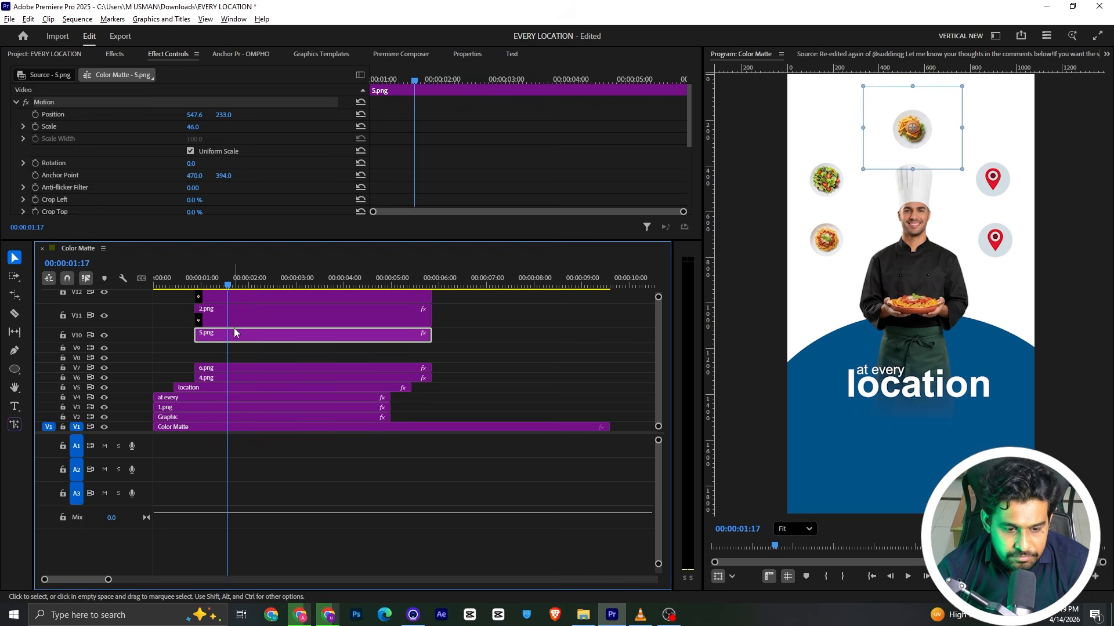
left_click_drag(234, 332, 243, 359)
left_click(238, 321)
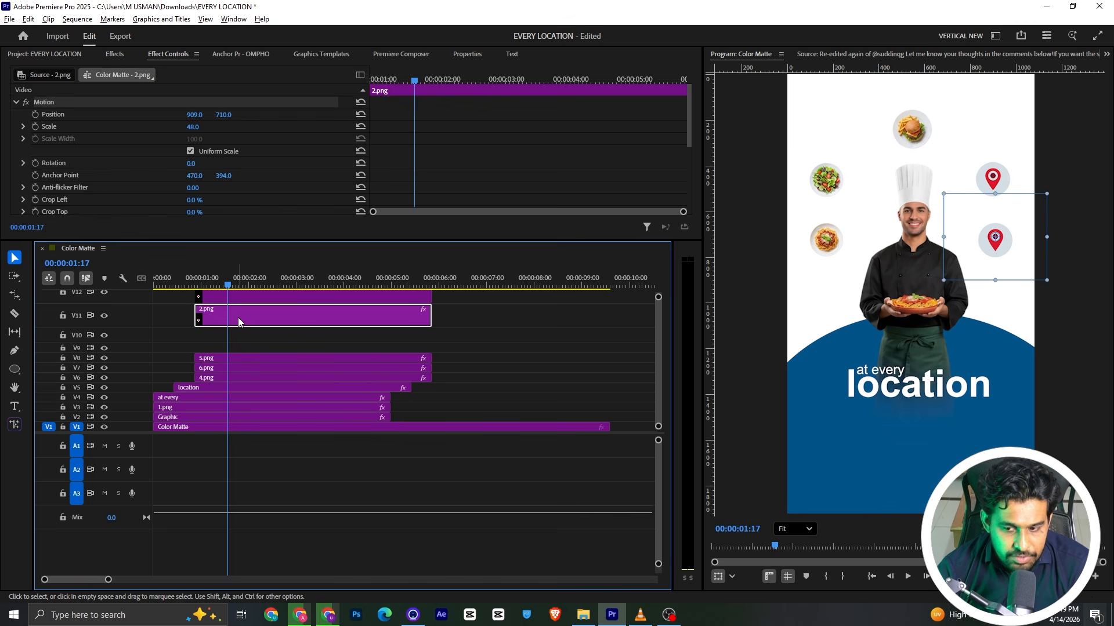
left_click_drag(249, 299, 282, 335)
left_click(264, 316)
left_click(567, 318)
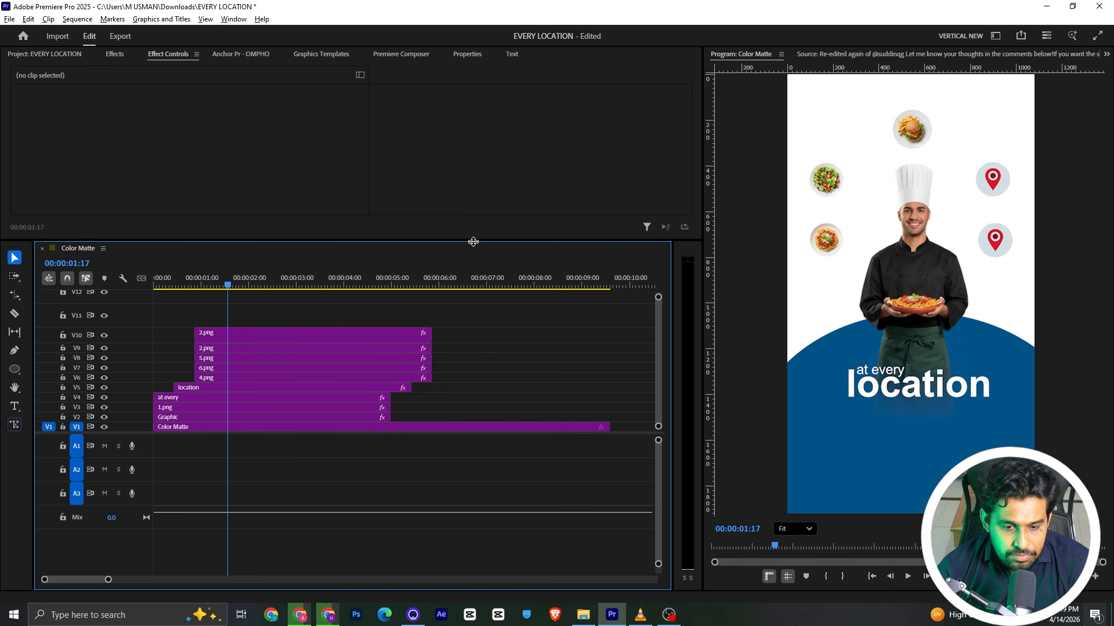
left_click_drag(473, 242, 473, 299)
Keyframe 6.png's scale of 42 at 00:00:01:10, in line with 4.png's final scale keyframe
left_click(298, 400)
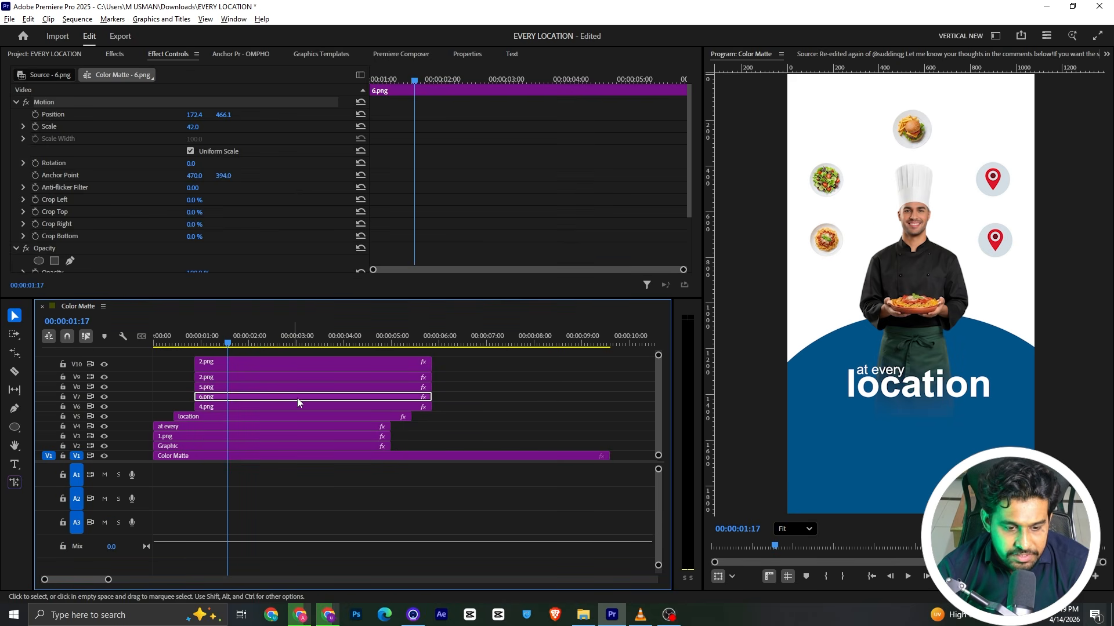
left_click(36, 127)
key("Left")
key("Left")
key("Left")
key("Left")
key("Left")
key("Left")
key("Left")
key("Left")
key("Left")
key("Left")
key("Left")
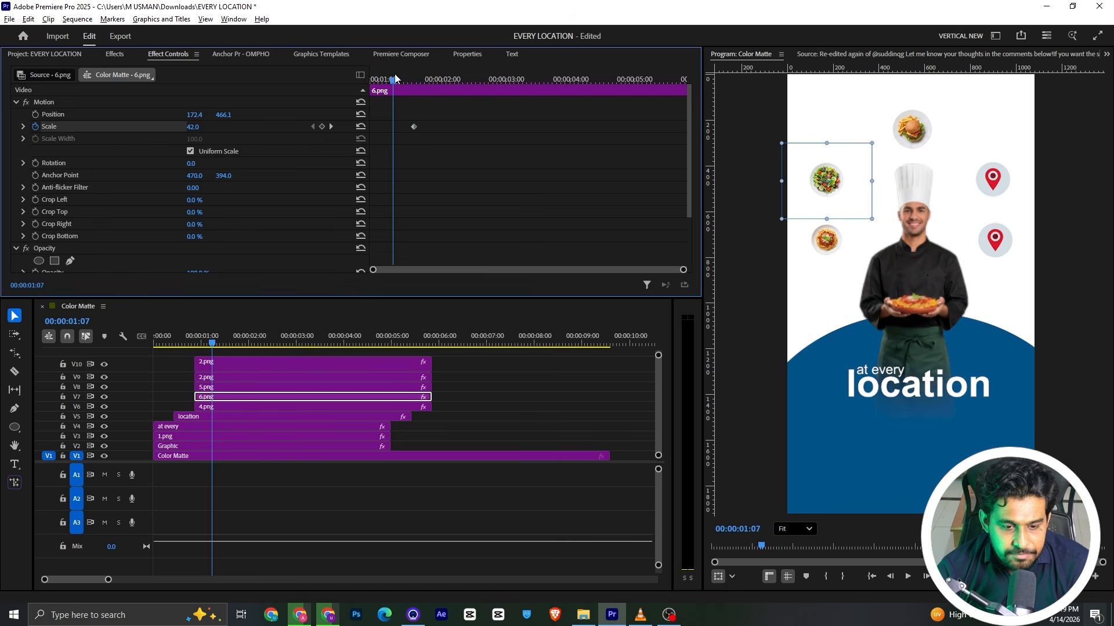
left_click(246, 408)
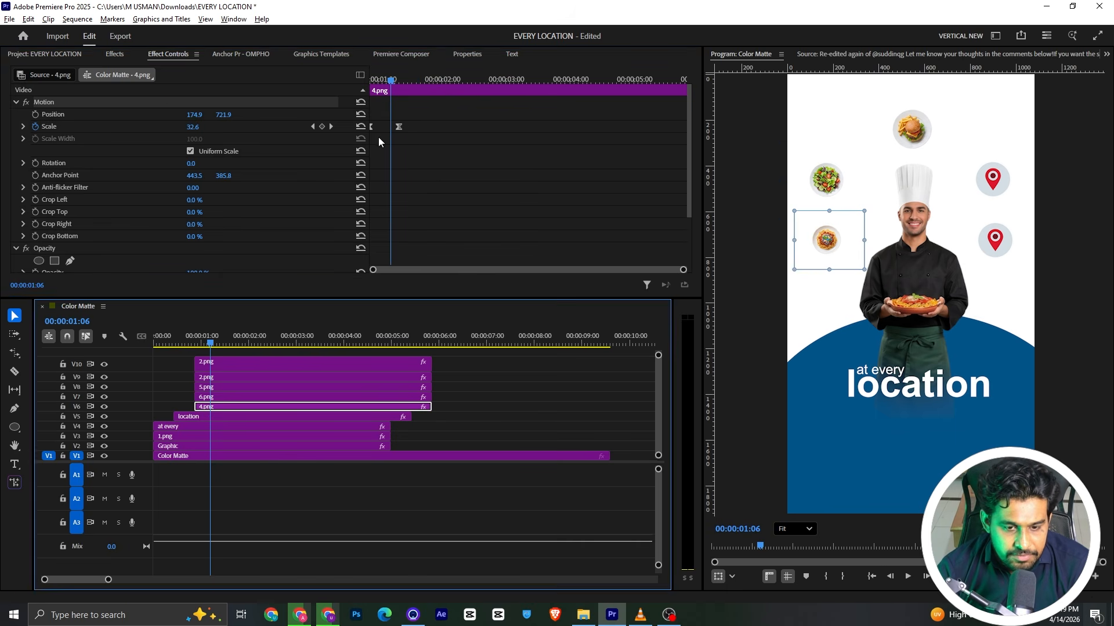
left_click_drag(390, 82, 400, 83)
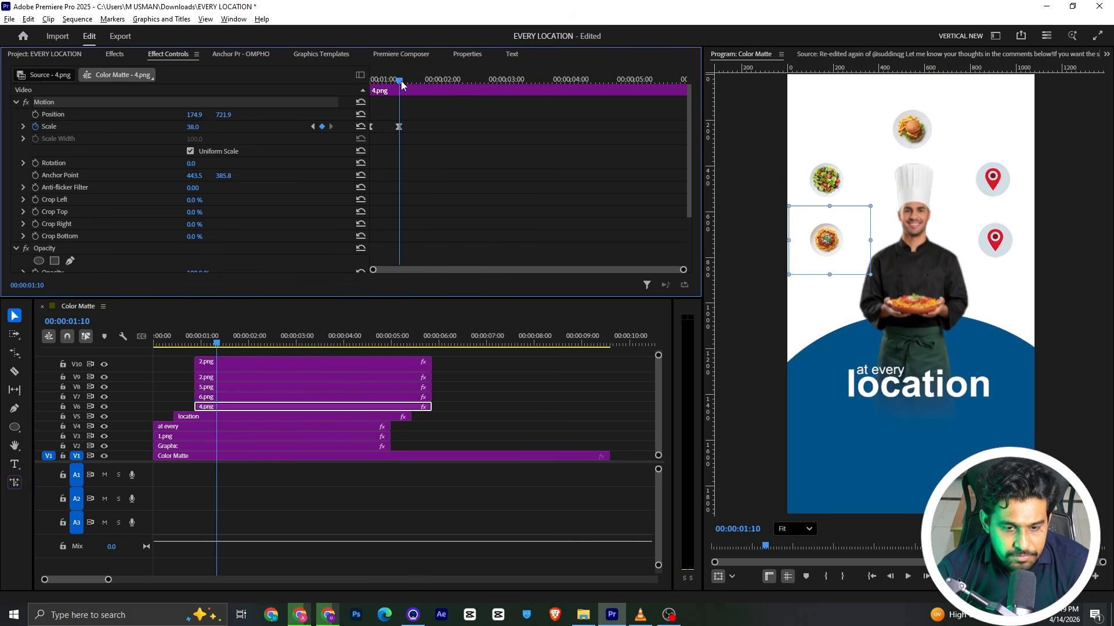
left_click(232, 398)
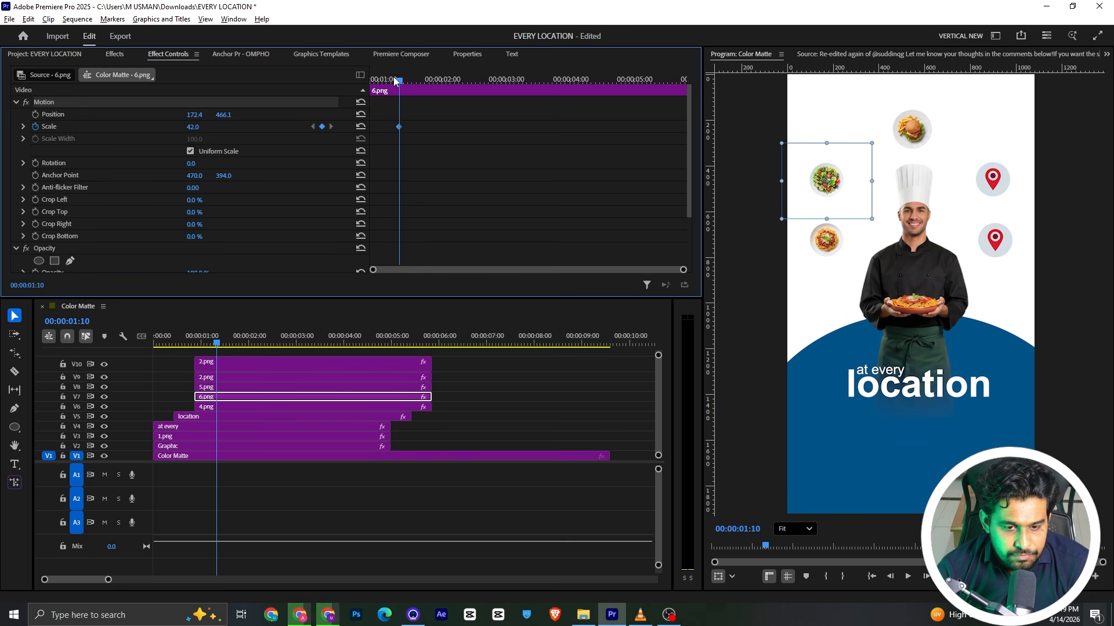
Centre 6.png's anchor point on the salad plate at 470, 388 and keyframe its scale to 0 at 00:00:00:26
left_click_drag(824, 181, 827, 184)
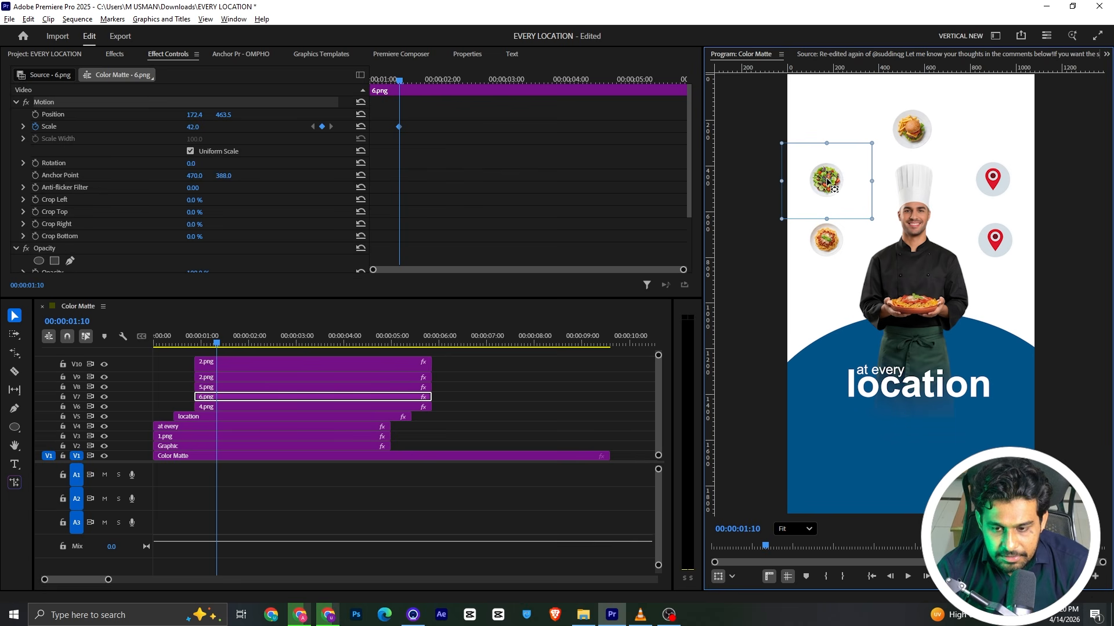
left_click_drag(380, 80, 371, 80)
left_click(193, 126)
type("0")
key("Return")
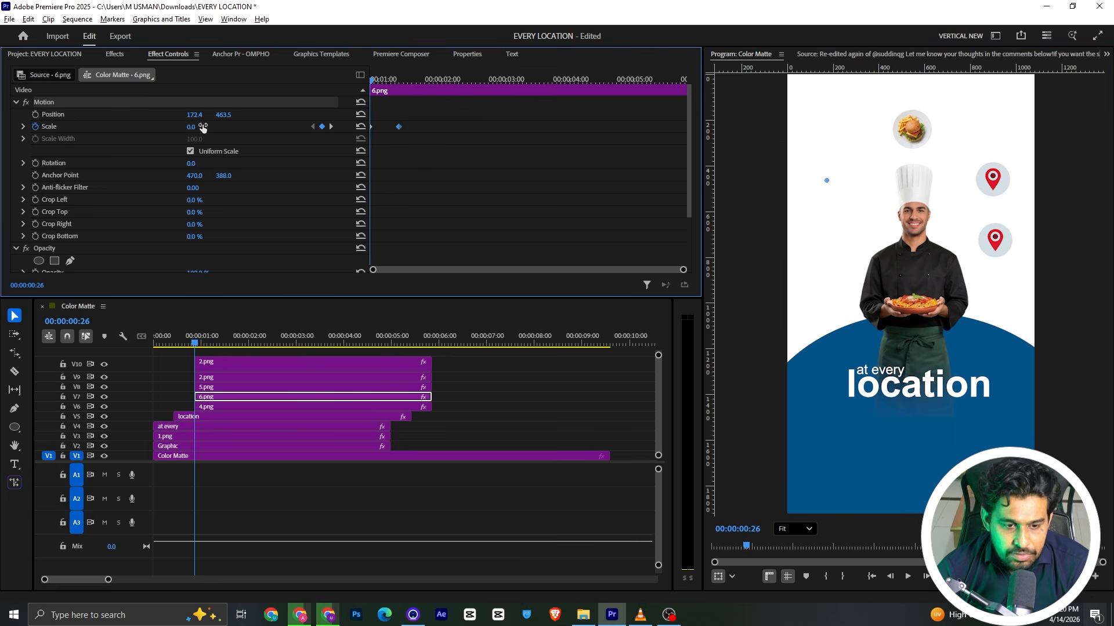
Apply Ease Out and Ease In to both scale keyframes of 6.png and play the result
right_click(395, 128)
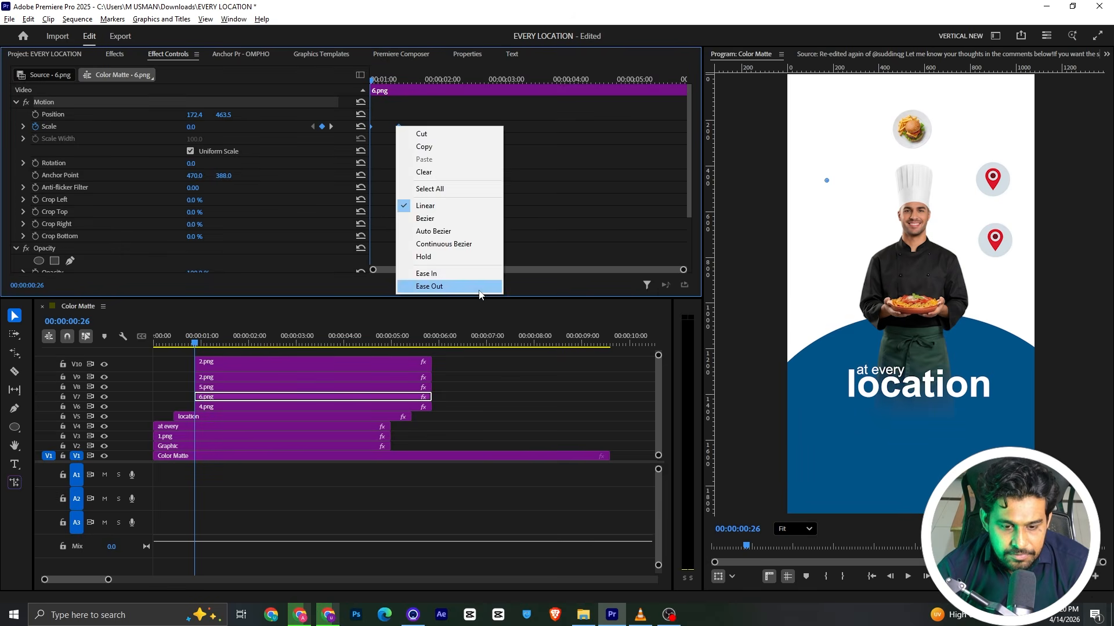
left_click(479, 284)
right_click(400, 128)
left_click(423, 259)
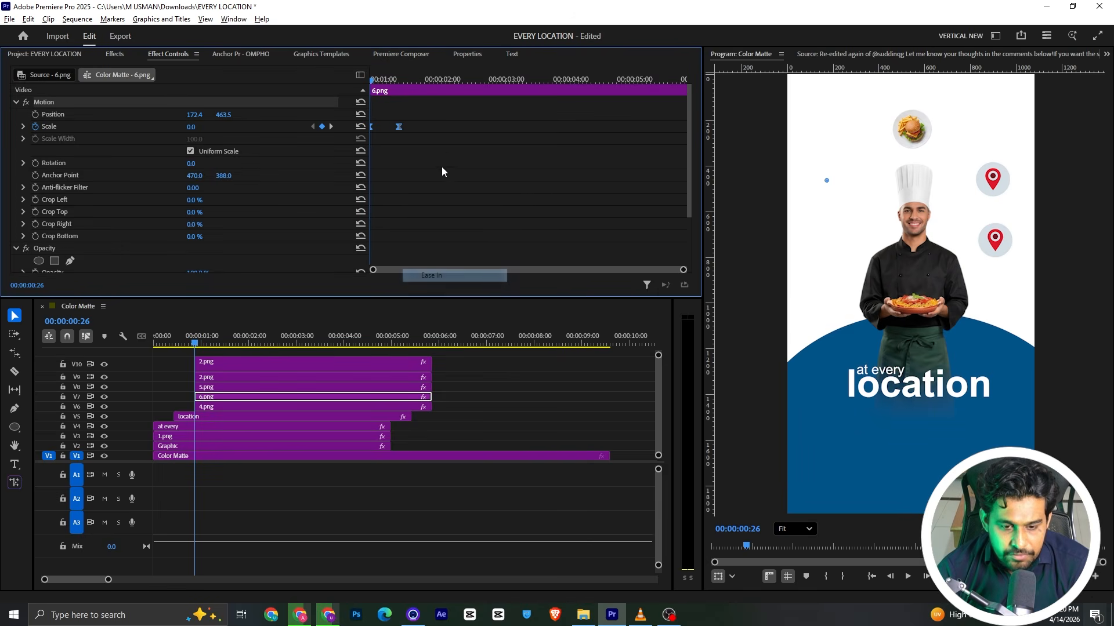
key("space")
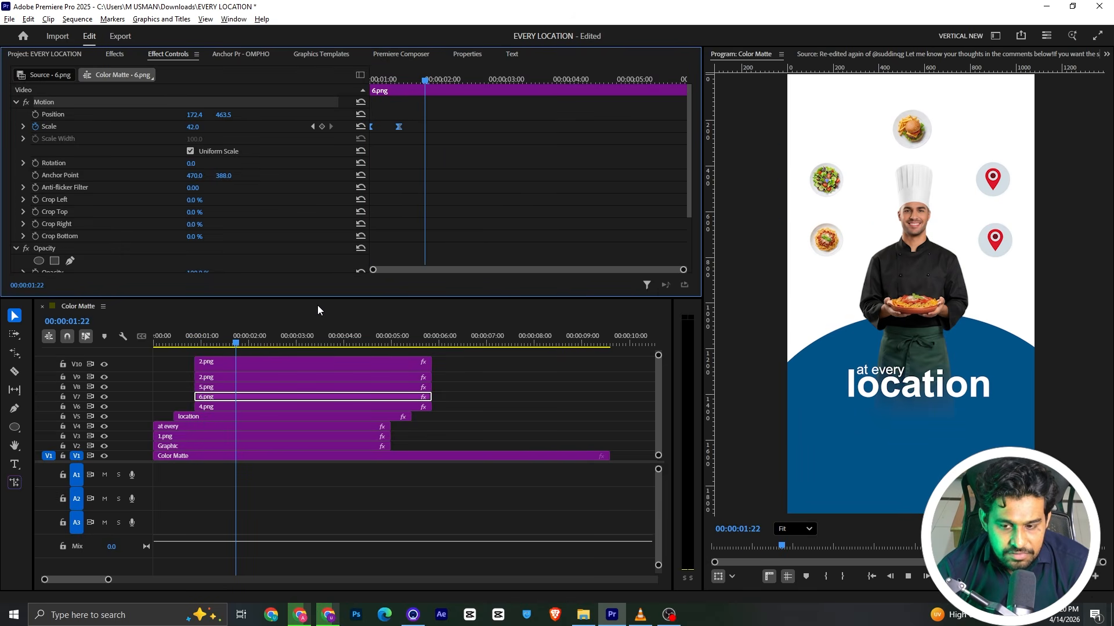
Keyframe 5.png's scale of 46 at 00:00:01:10
key("Left")
key("Left")
key("Left")
key("Left")
key("Left")
key("Left")
key("Left")
key("Left")
key("Left")
key("Left")
key("Left")
key("Left")
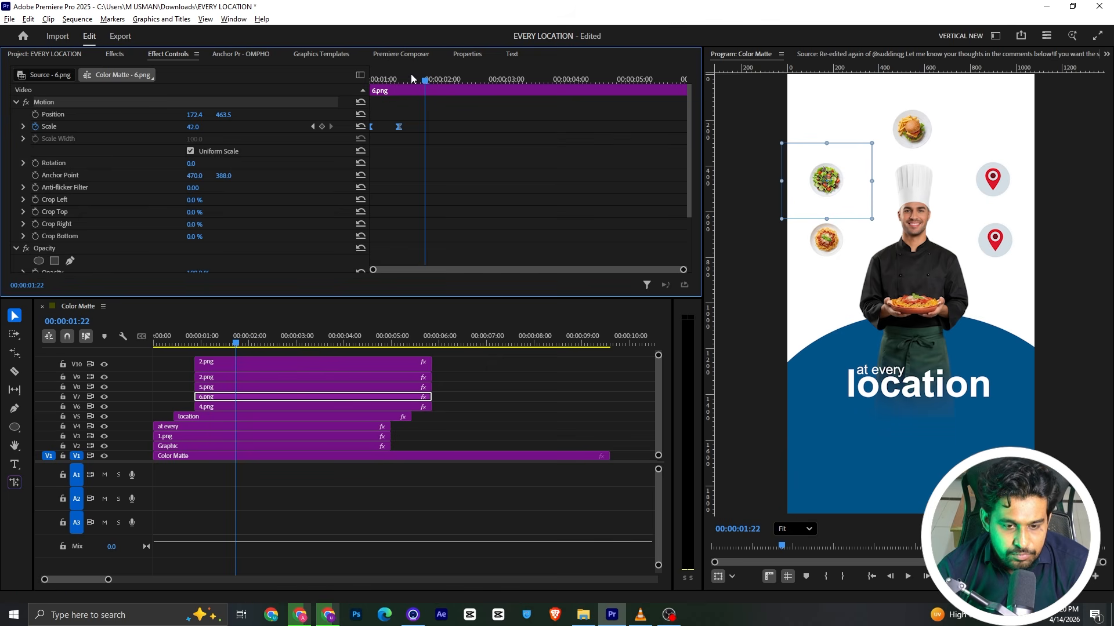
left_click(241, 387)
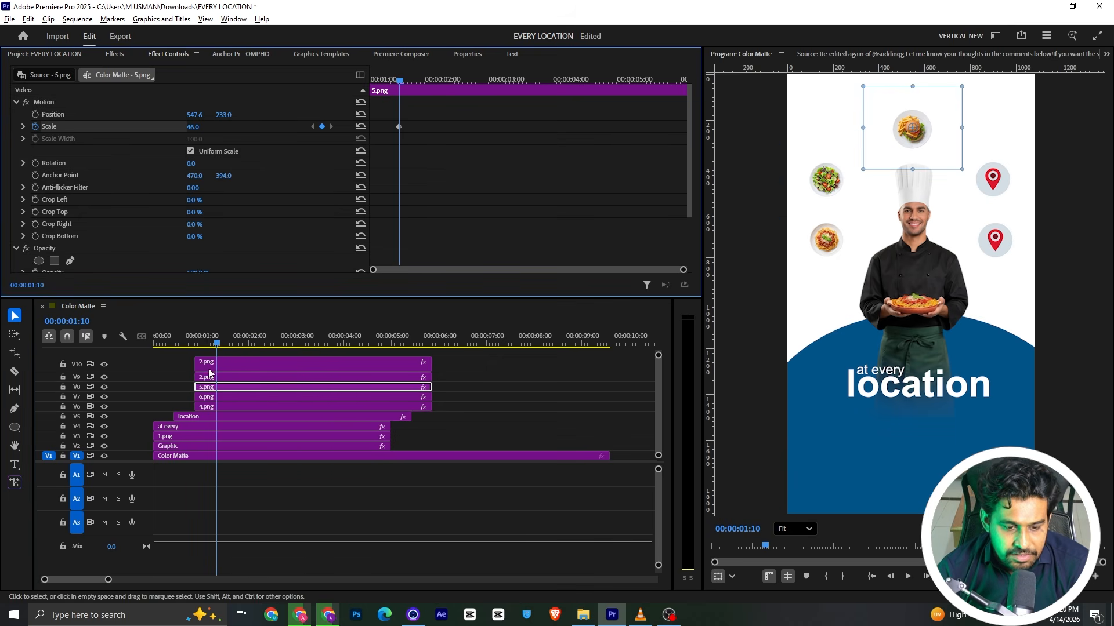
Keyframe the scale of 48 at 00:00:01:10 on both 2.png location-pin clips
left_click(234, 378)
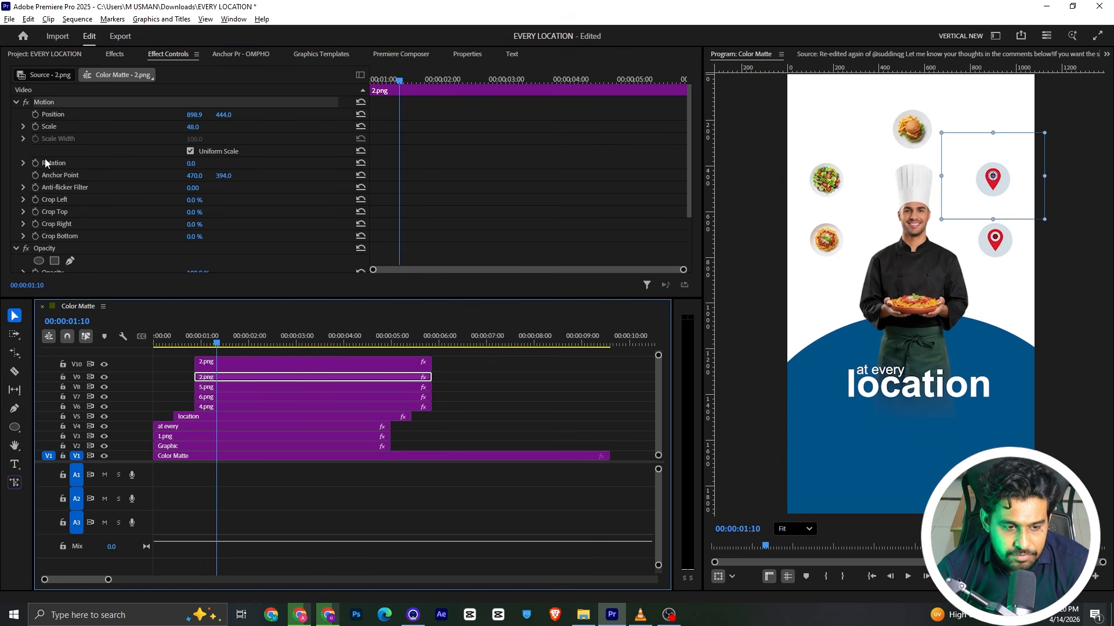
left_click(229, 366)
left_click(35, 127)
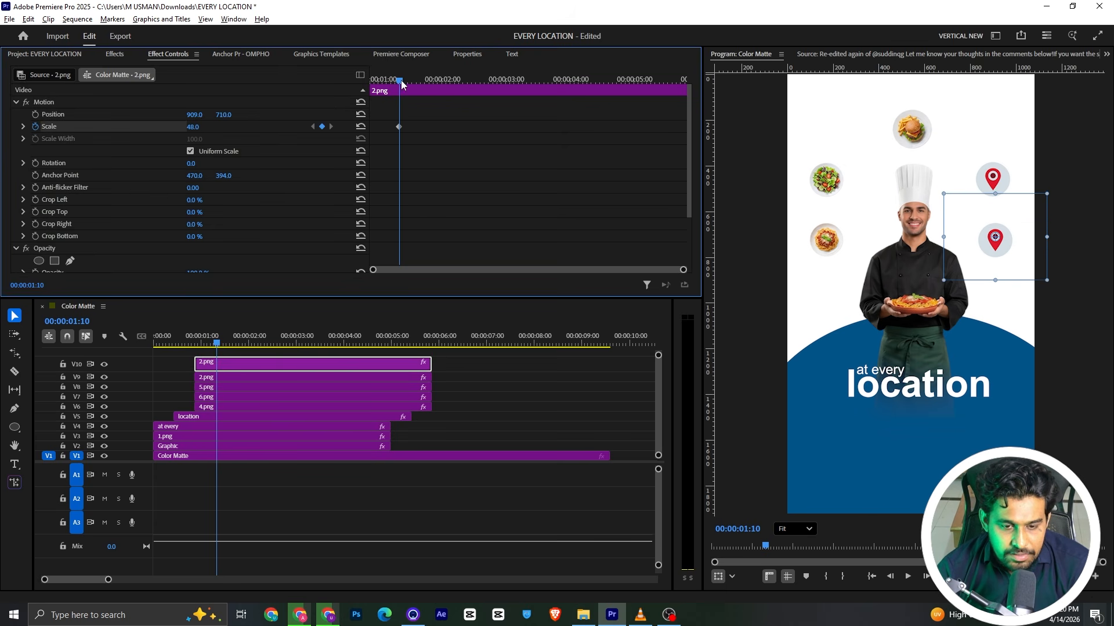
Keyframe the V10 2.png clip's scale to 0 at 00:00:00:26 and apply Ease Out and Ease In to both scale keyframes
left_click_drag(402, 85, 330, 94)
left_click(193, 127)
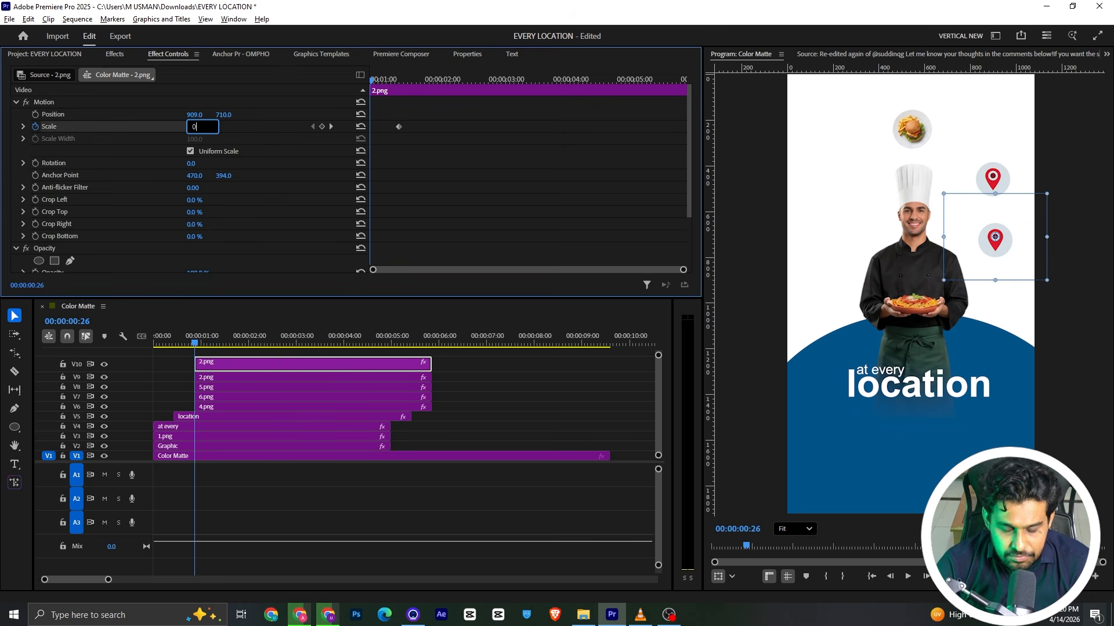
key("Return")
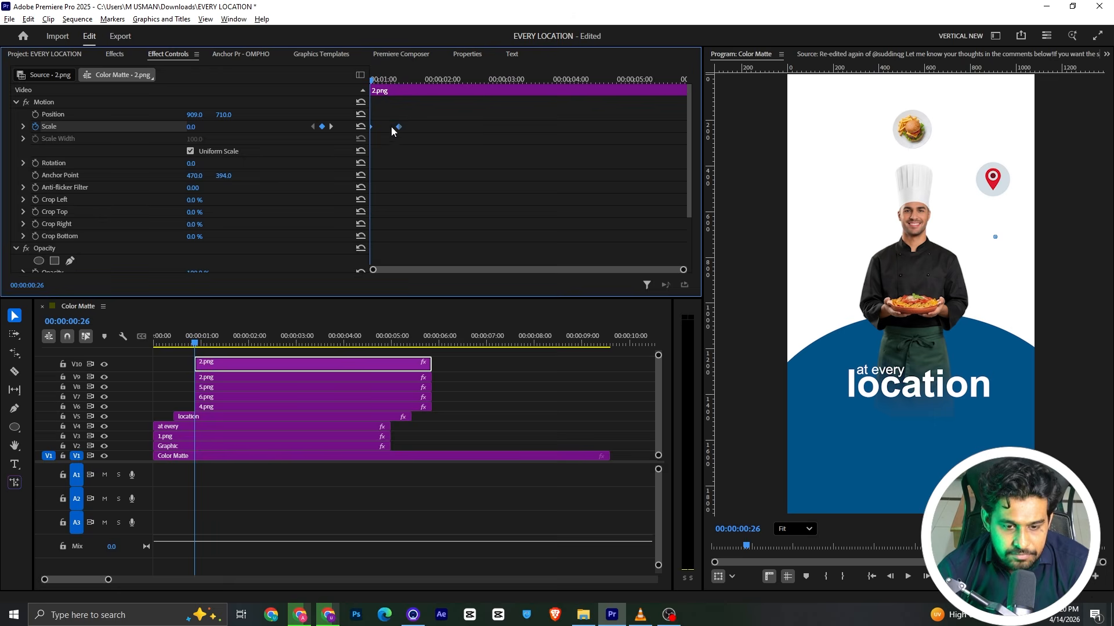
right_click(398, 126)
left_click(467, 274)
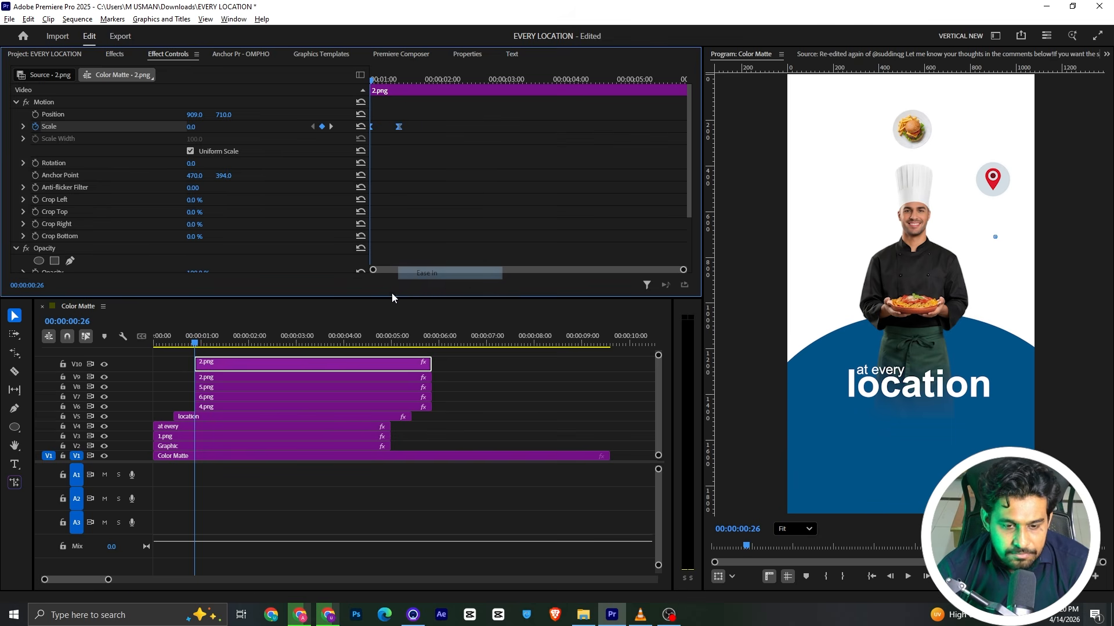
Keyframe the V9 2.png clip's scale to 0 at 00:00:00:26 and apply Ease Out and Ease In to both scale keyframes
left_click(226, 377)
left_click(200, 126)
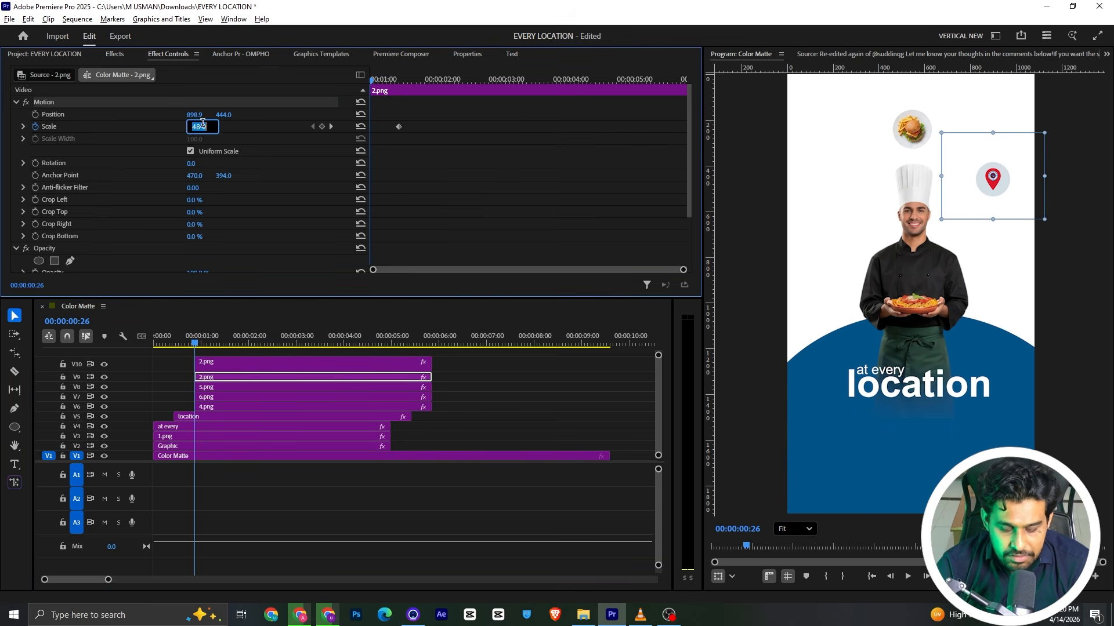
type("0")
key("Return")
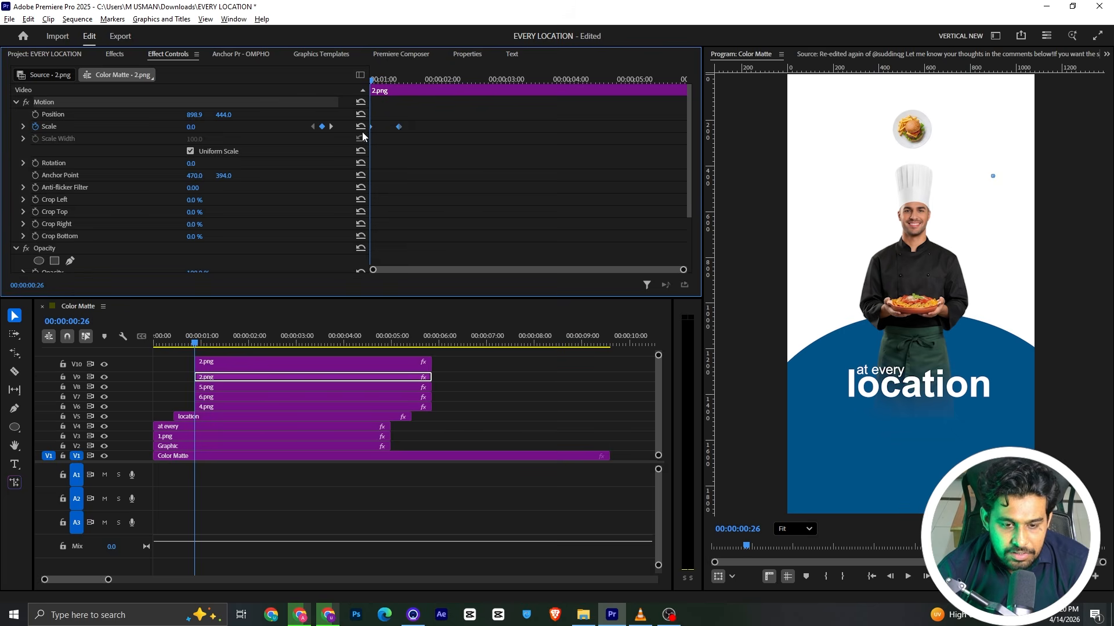
right_click(399, 128)
left_click(478, 272)
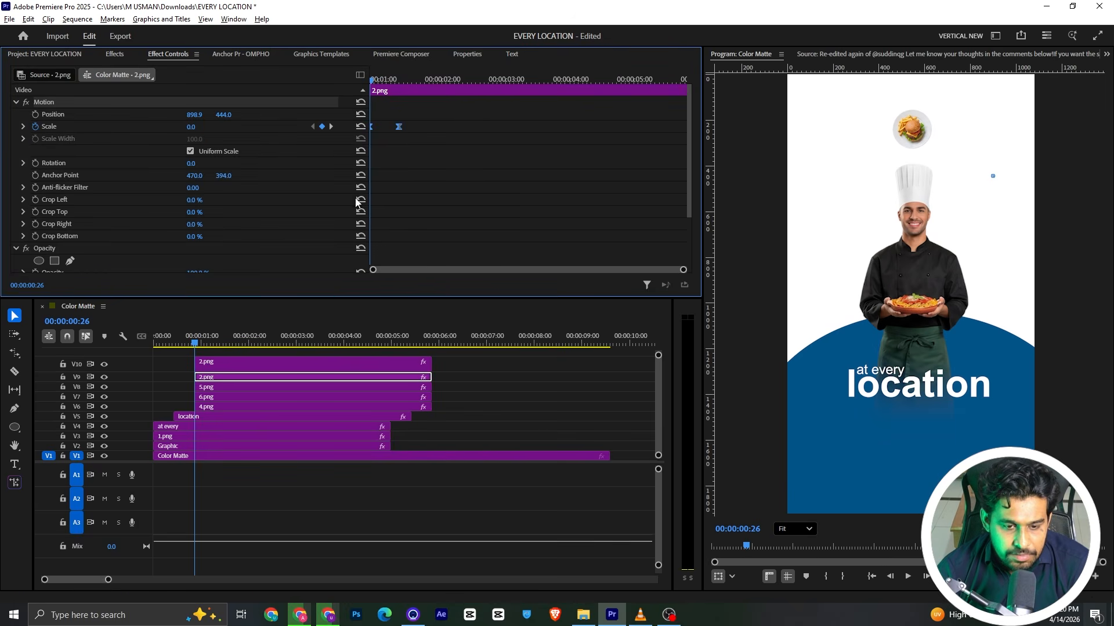
Keyframe 5.png's scale to 0 at 00:00:00:26 with both scale keyframes eased in and out, and save and play the result
left_click(228, 388)
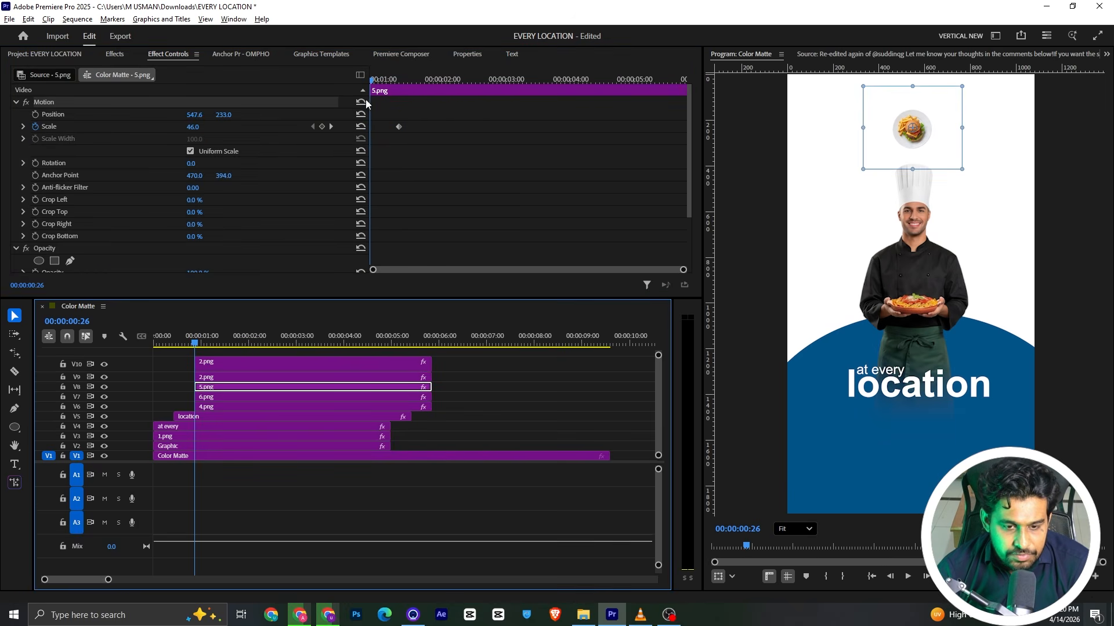
left_click(190, 127)
type("0")
key("Return")
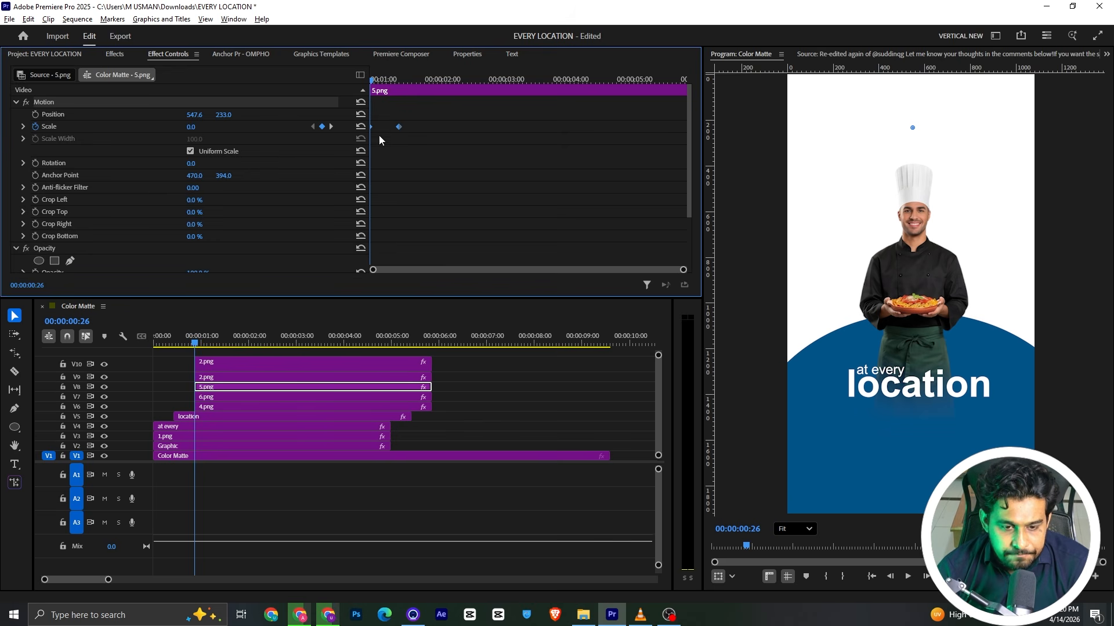
right_click(400, 131)
left_click(478, 273)
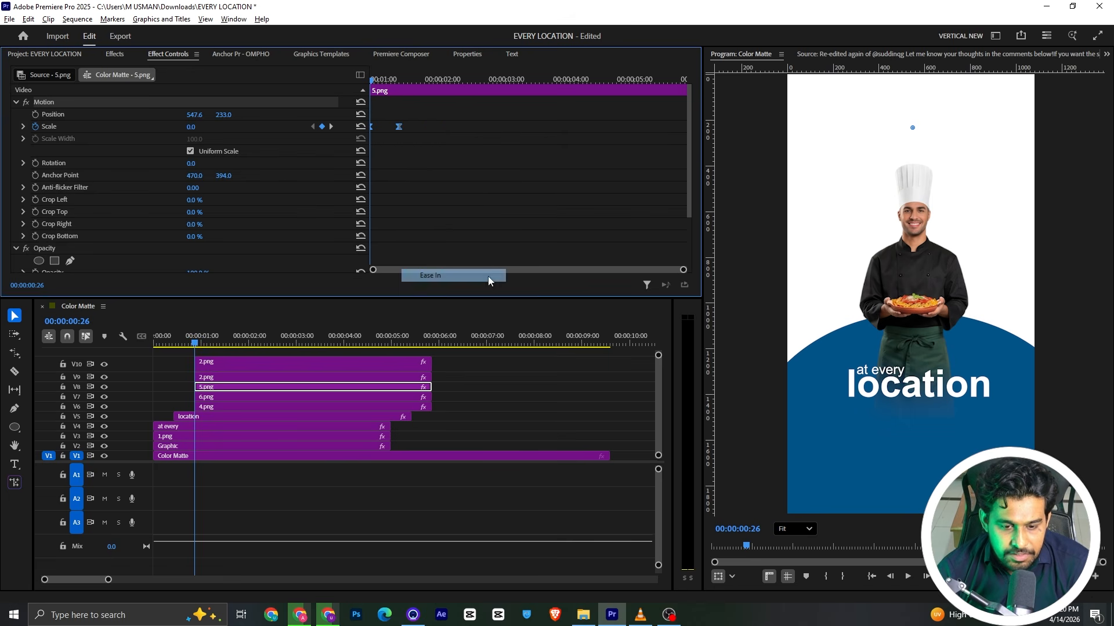
key("ctrl+s")
key("space")
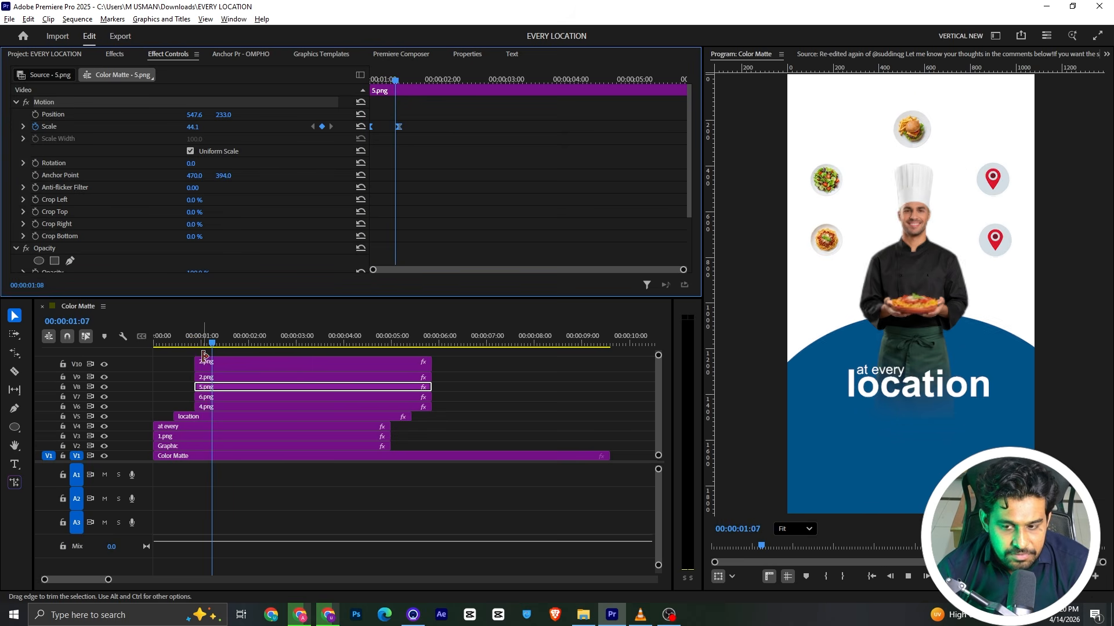
Stagger 6.png, 5.png and the two 2.png clips so each starts a fraction of a second after the clip below it
left_click(207, 398)
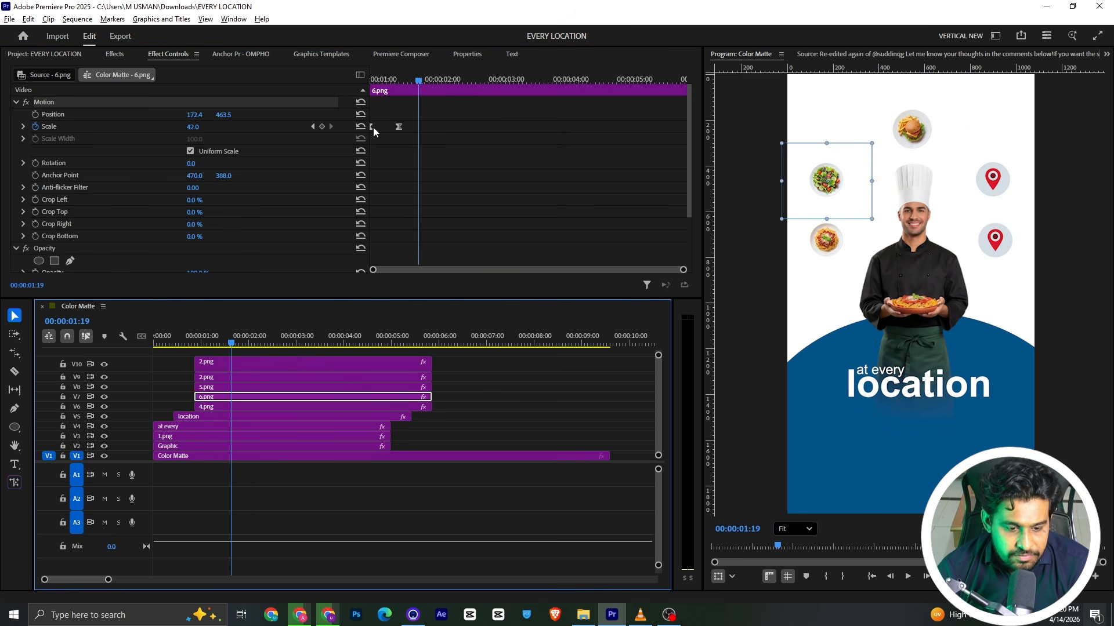
left_click(227, 408)
left_click_drag(419, 82, 398, 84)
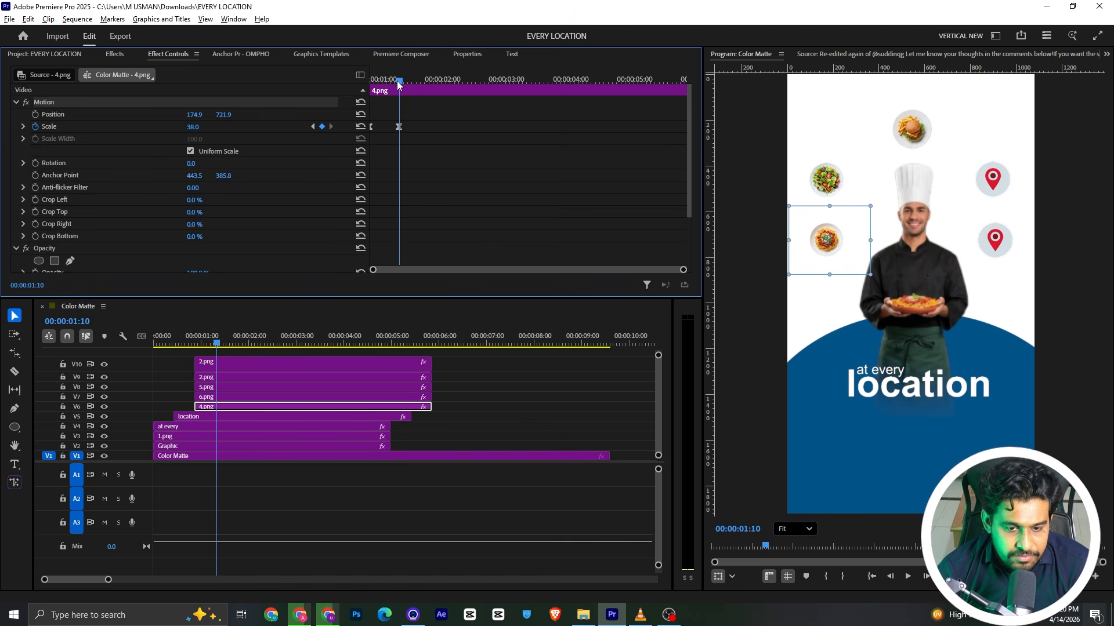
left_click(234, 396)
double_click(234, 397)
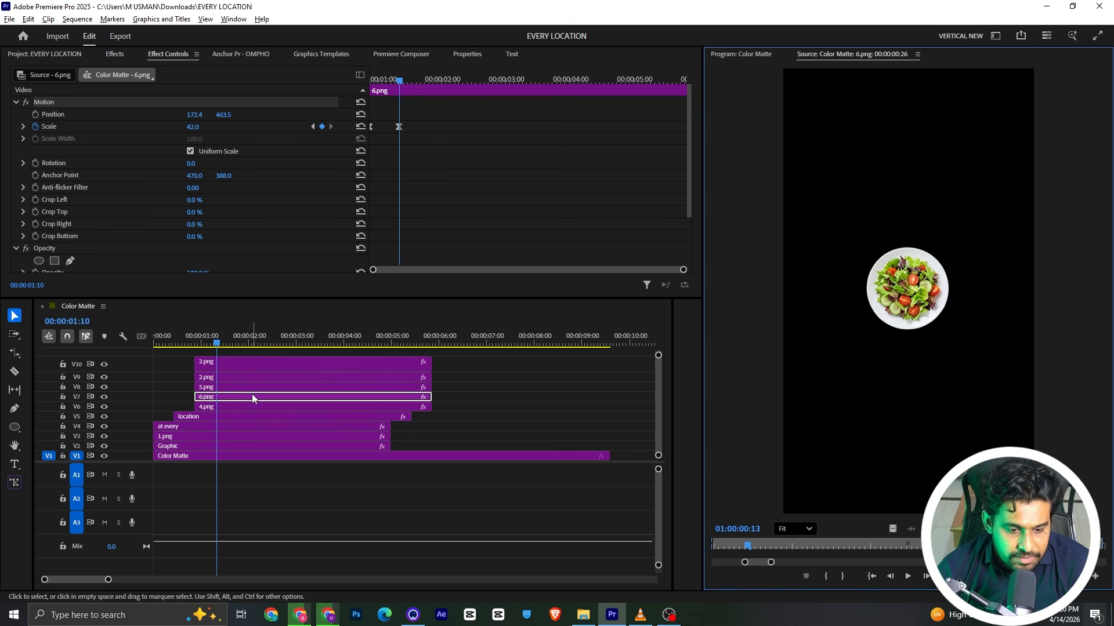
left_click(741, 54)
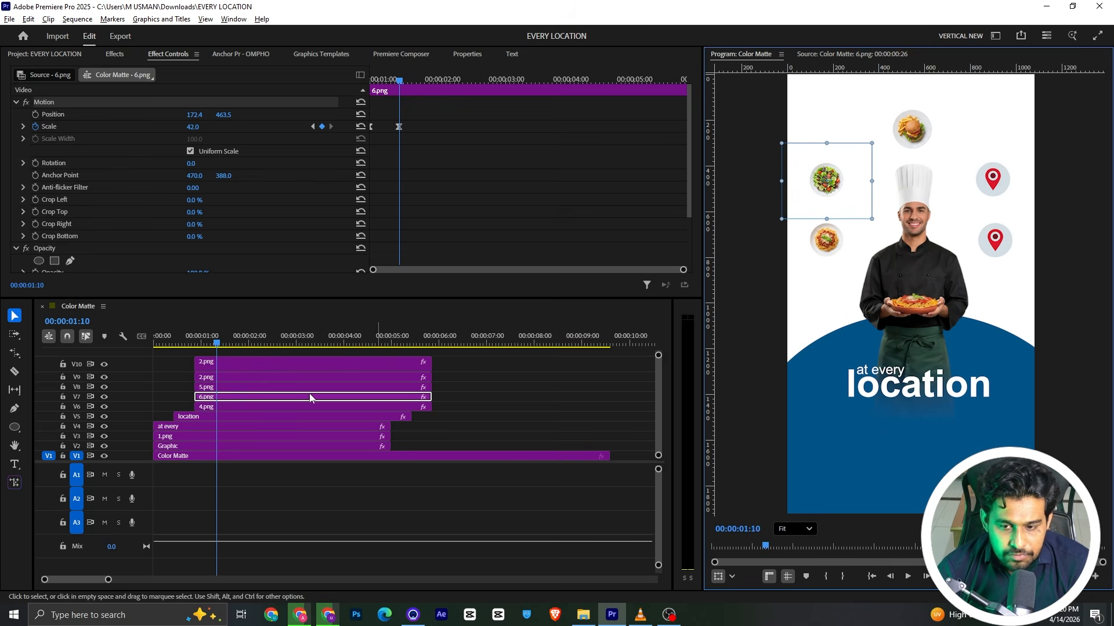
left_click_drag(217, 399, 298, 361)
Play the staggered icon pop-ups from near the start of the sequence and save the project
left_click(173, 341)
key("space")
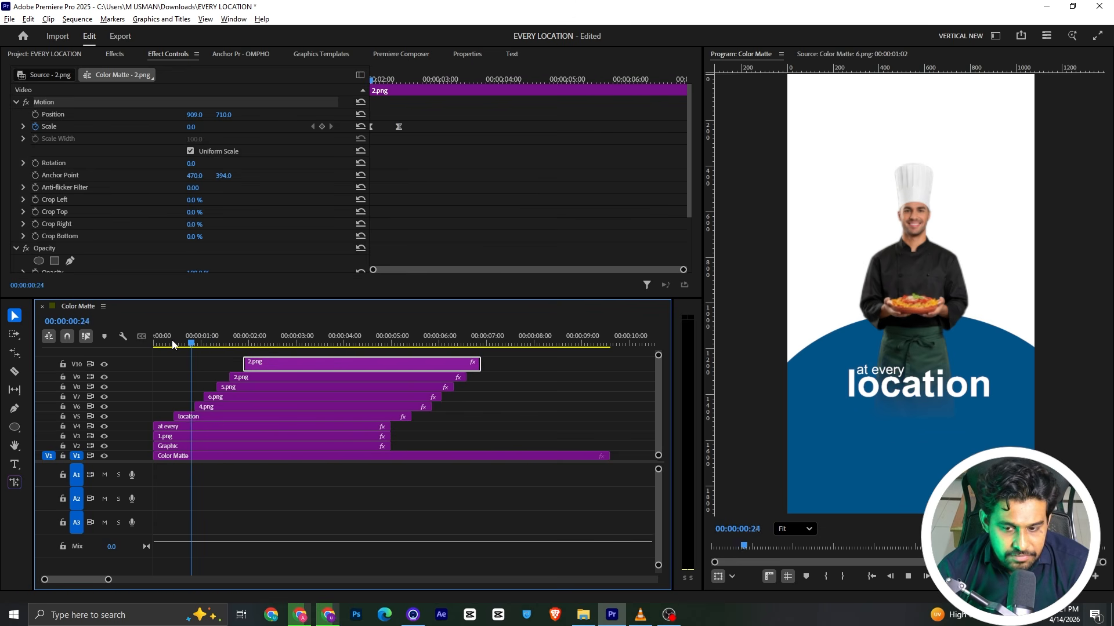
key("space")
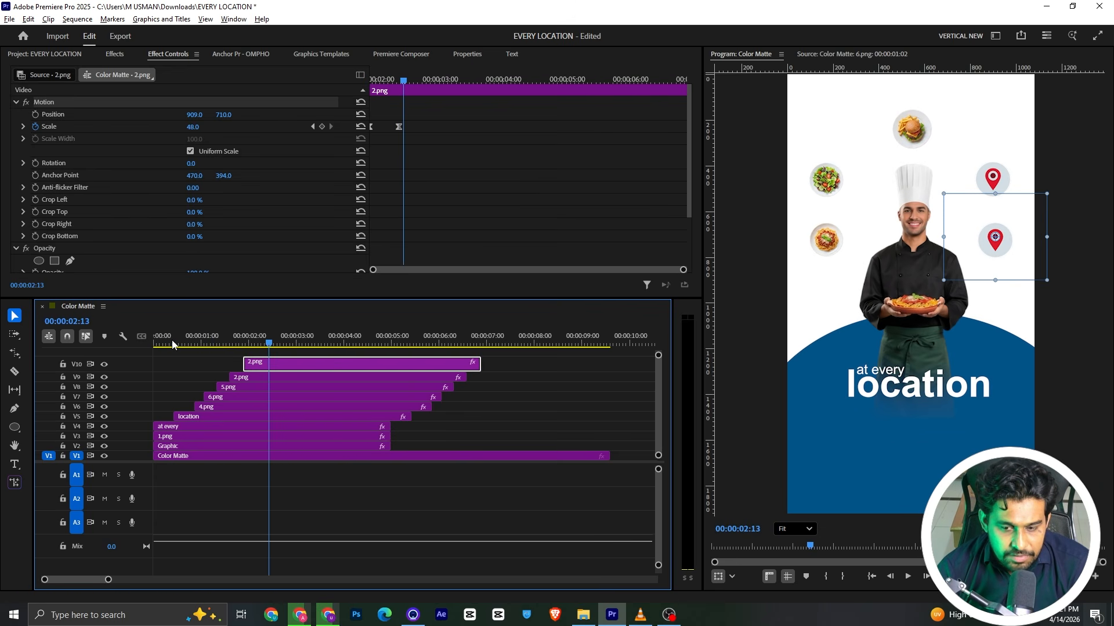
key("ctrl+s")
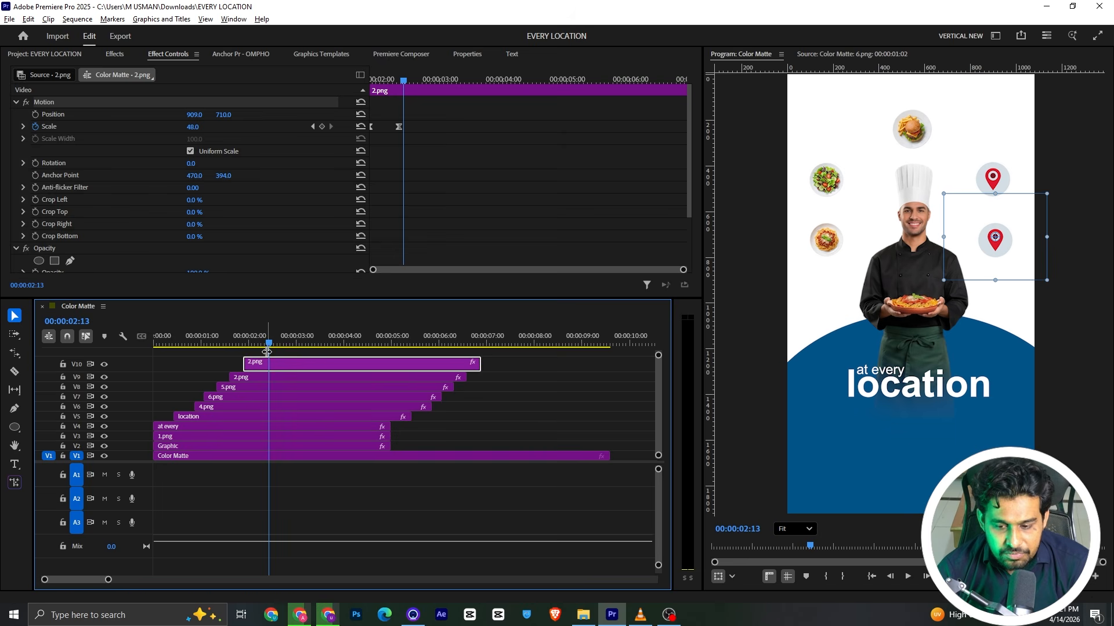
Switch to VLC media player, replay the reference video from about 00:01 to examine its next scene, and return to Premiere Pro
left_click(640, 615)
key("space")
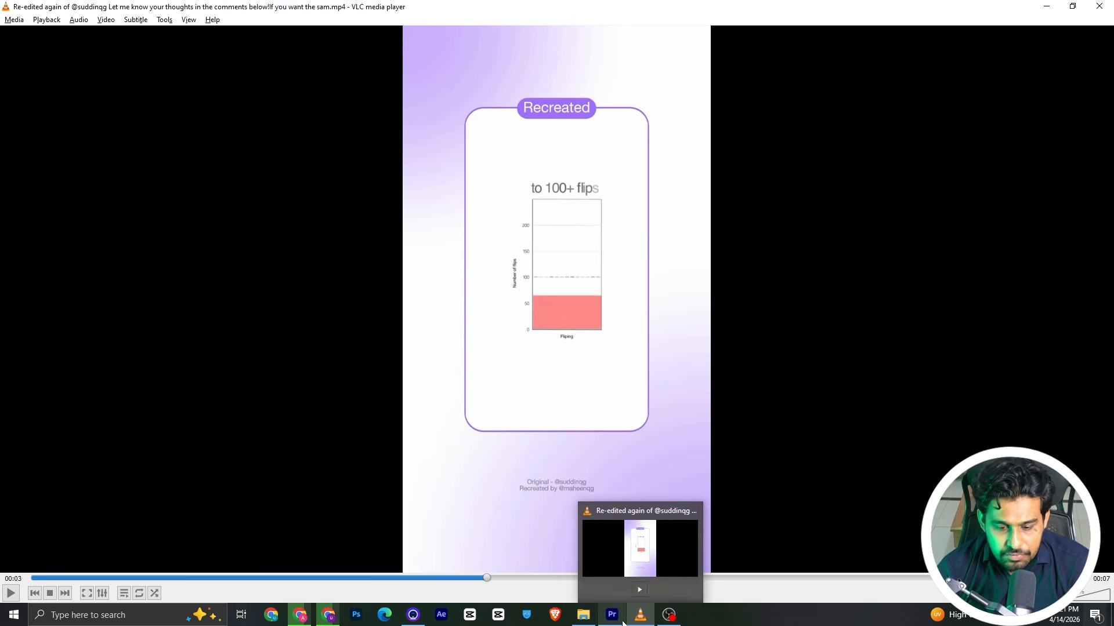
left_click(640, 615)
key("alt+Tab")
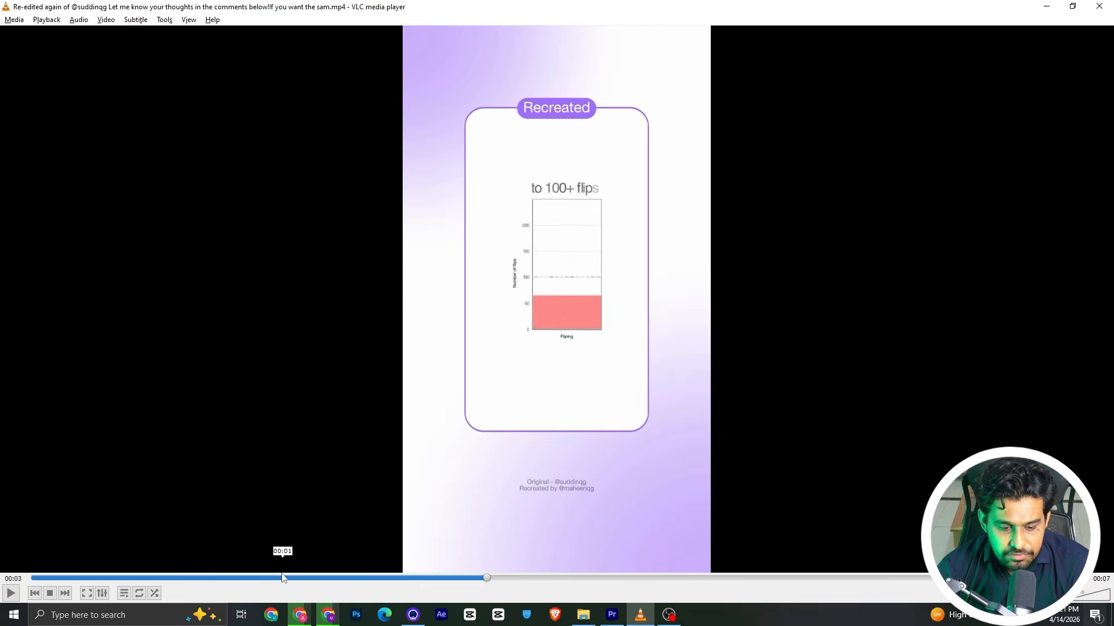
left_click(259, 578)
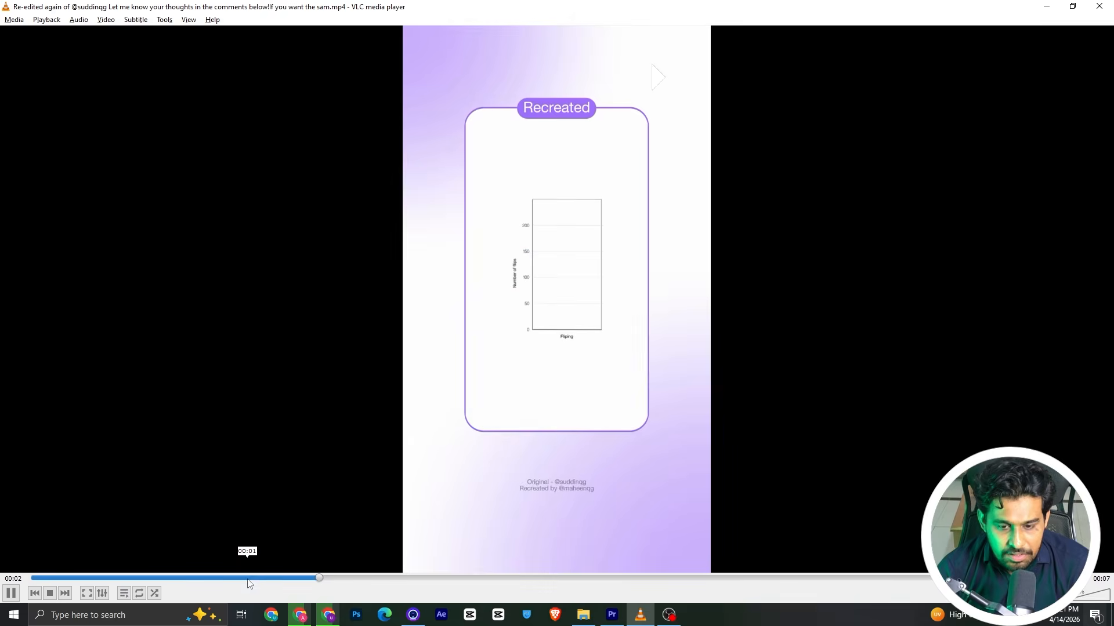
key("alt+Tab")
Split every clip above Color Matte at 00:00:03:28 and delete the parts after the cut
left_click_drag(283, 343, 344, 350)
key("c")
left_click(341, 364)
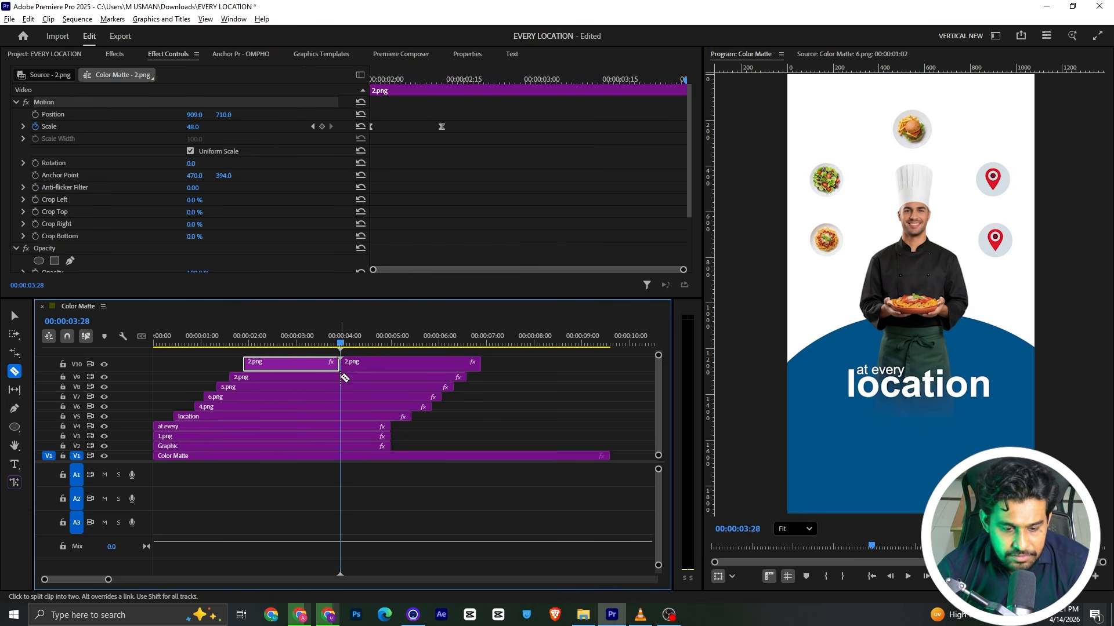
left_click(344, 408)
left_click(344, 427)
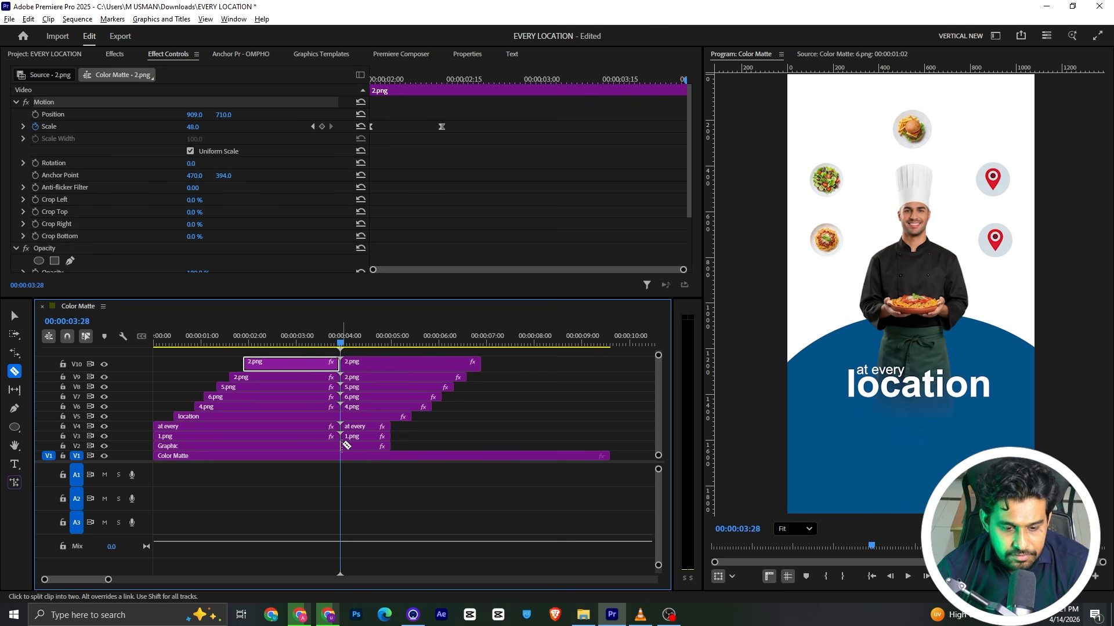
key("v")
left_click(369, 342)
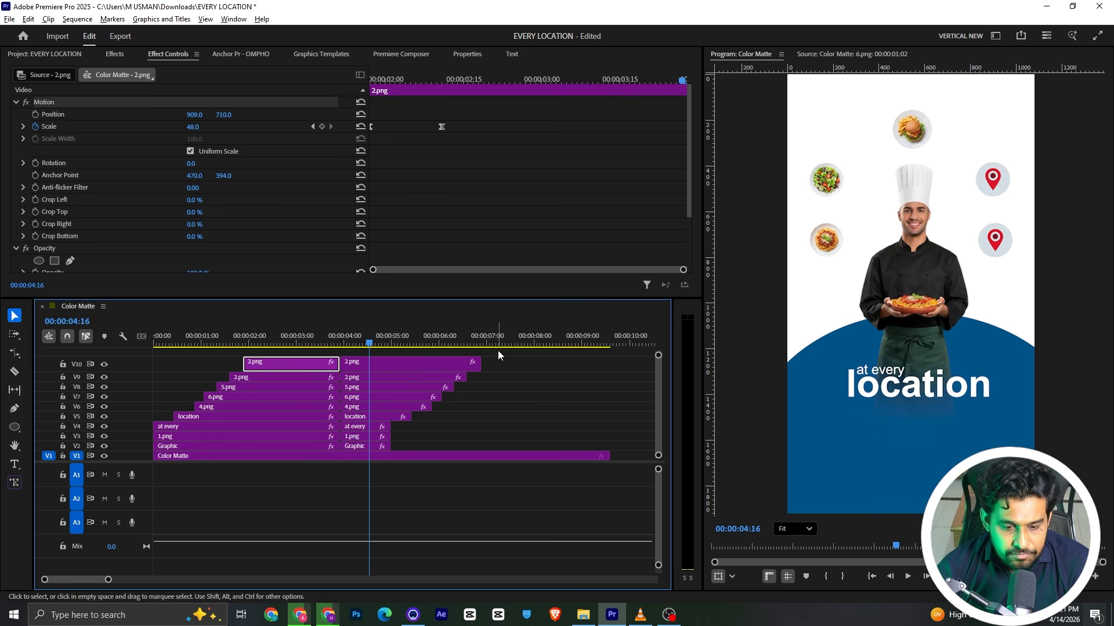
left_click_drag(503, 351, 378, 450)
key("Delete")
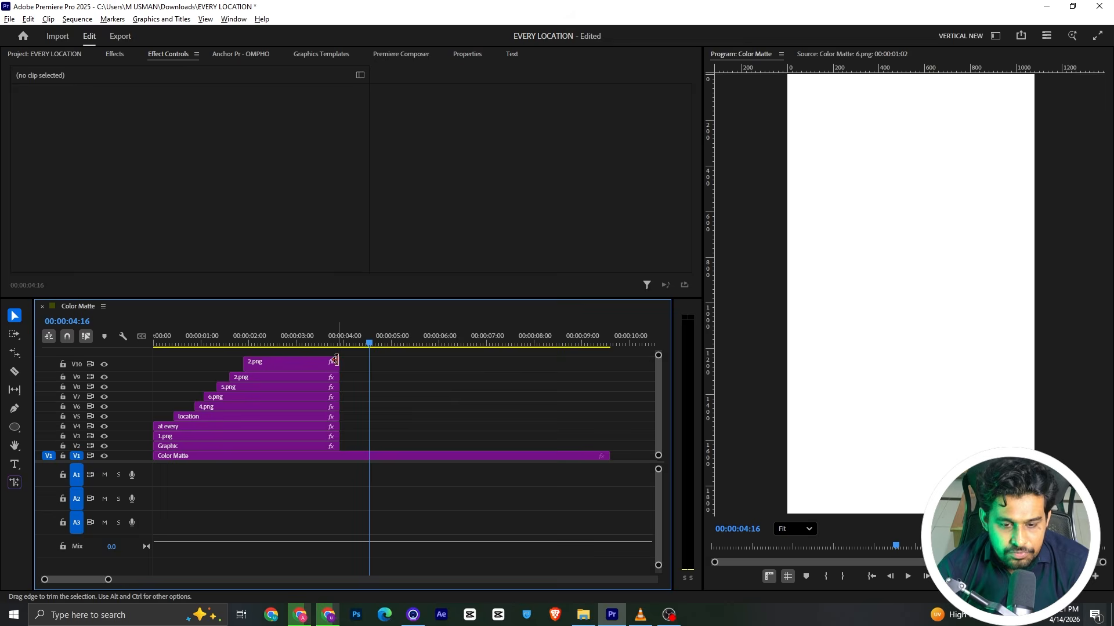
Draw a tall rectangle about 670 by 1130 px in the middle of the frame at 00:00:04:16, using the reference video as a guide
key("alt+Tab")
key("alt+Tab")
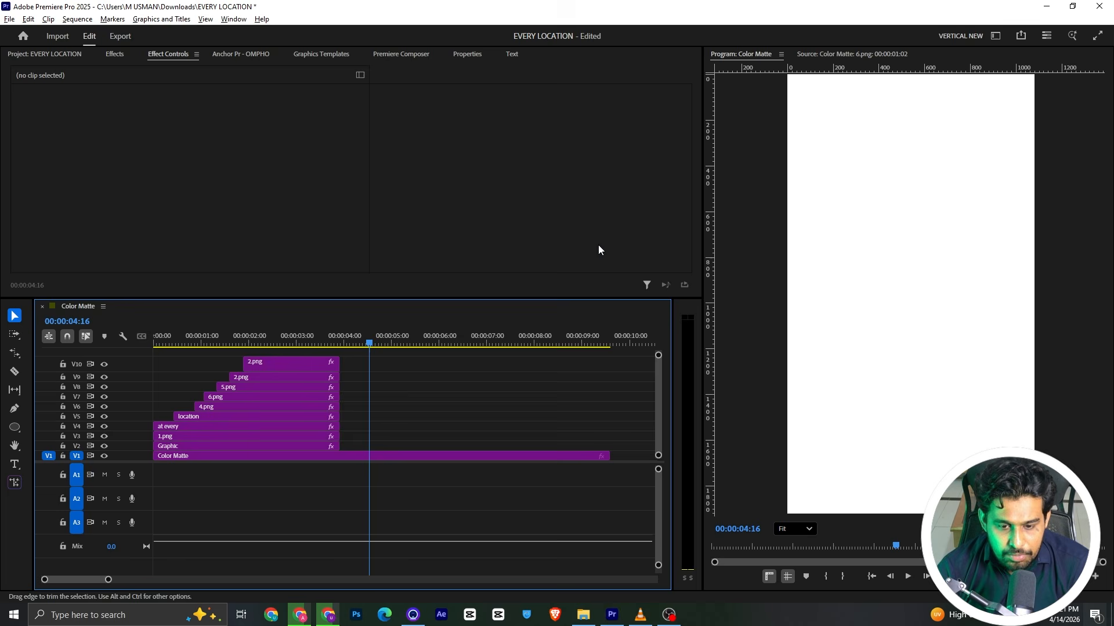
left_click(15, 432)
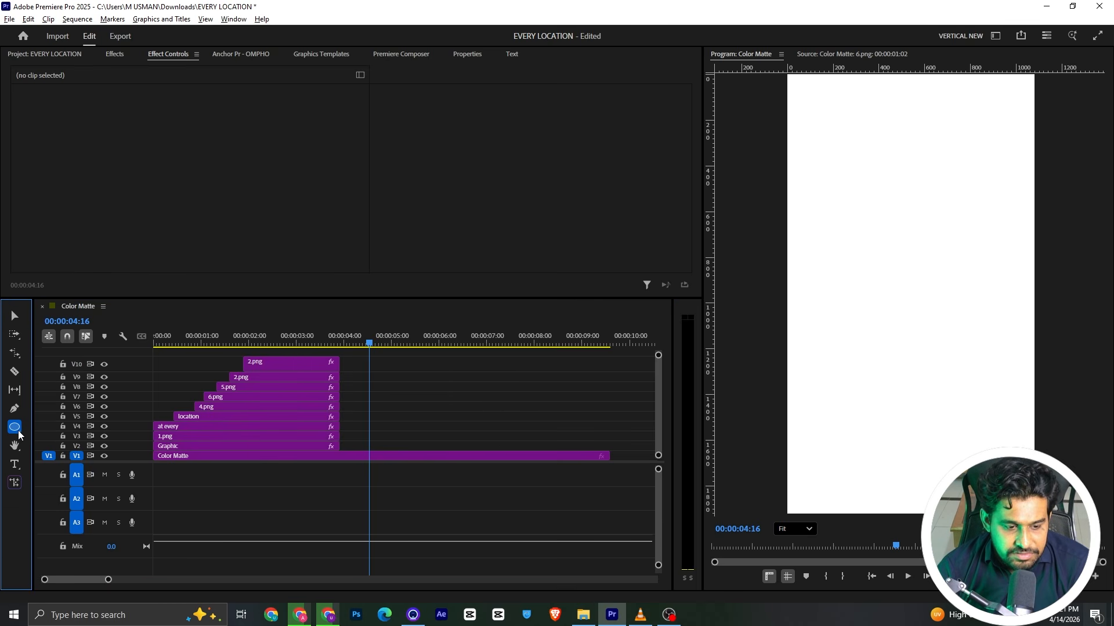
left_click(18, 435, "alt")
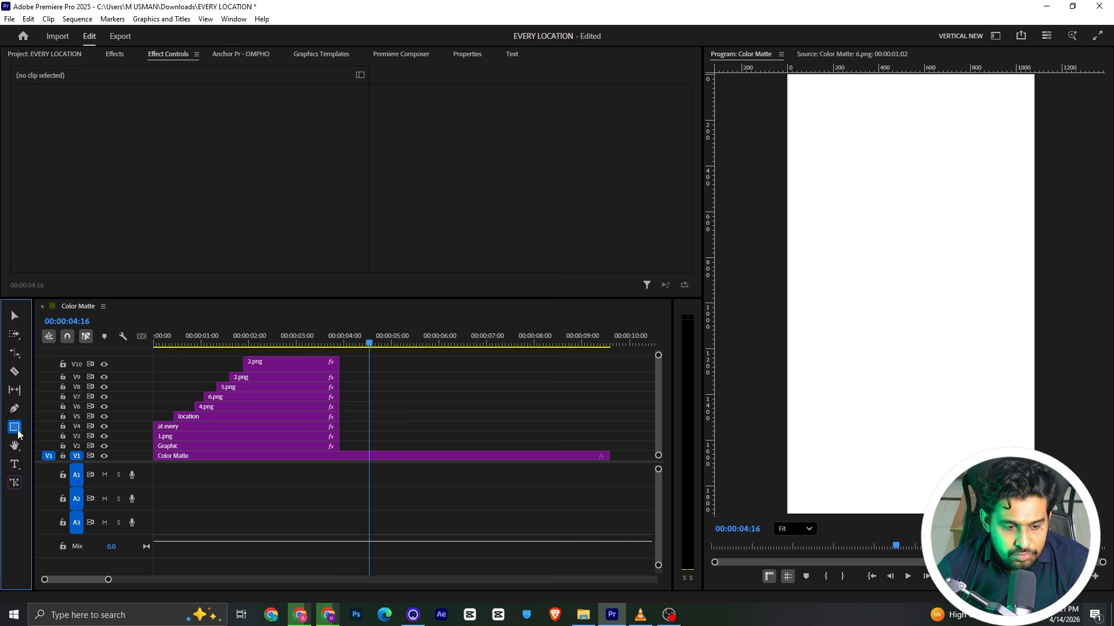
left_click_drag(840, 163, 993, 424)
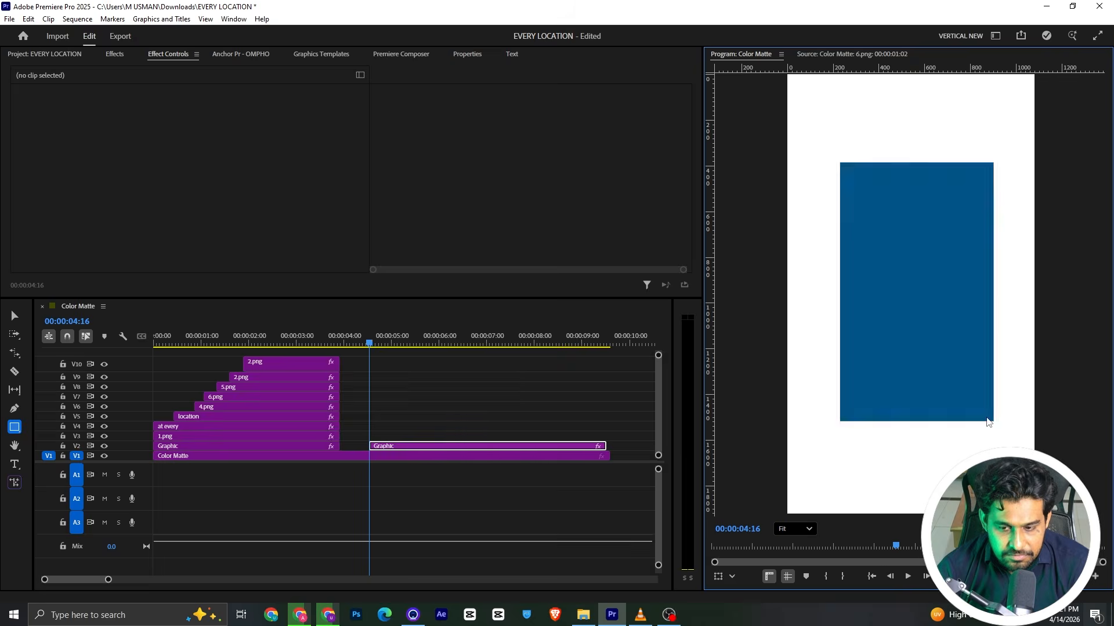
Turn off the rectangle's fill and give it a black (000000) outer stroke of 4 px
key("alt+Tab")
key("alt+Tab")
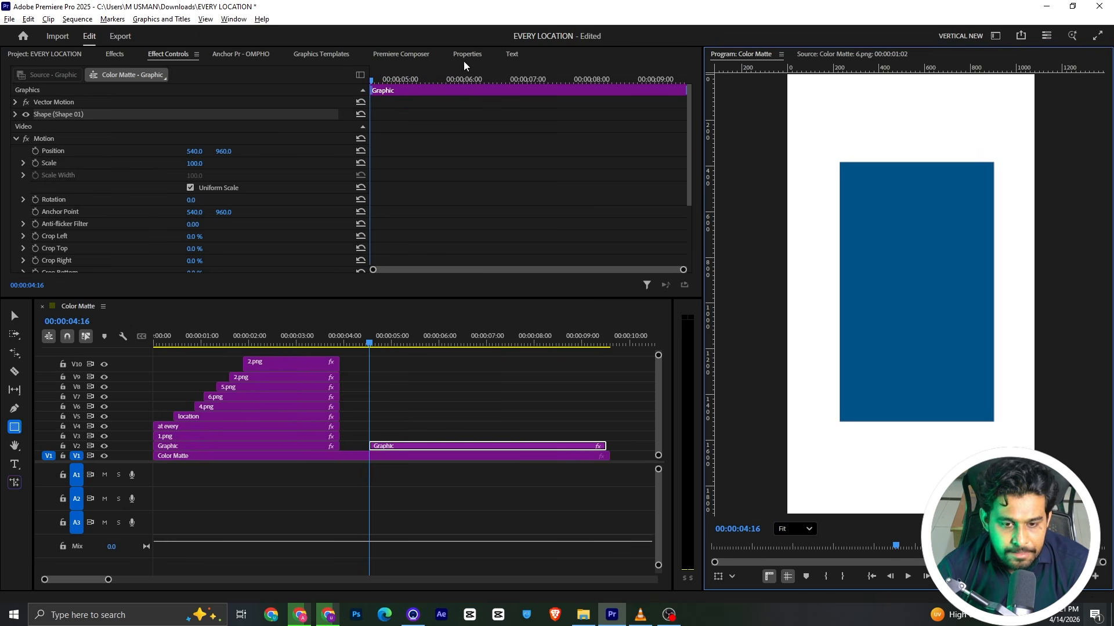
left_click(466, 54)
left_click(23, 192)
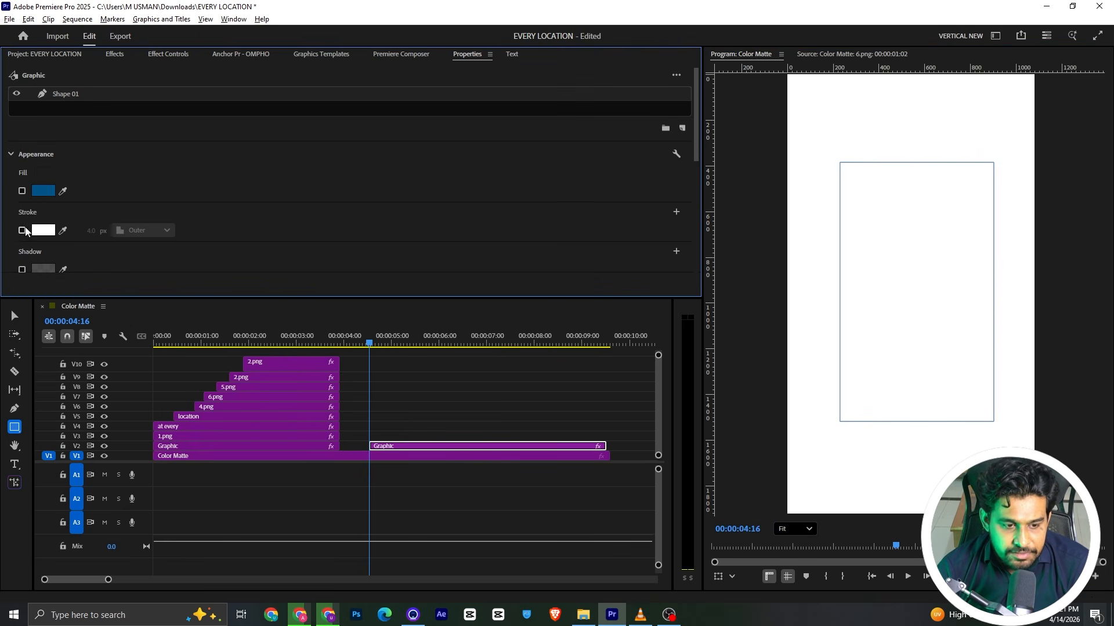
left_click(23, 231)
left_click(43, 230)
left_click(418, 225)
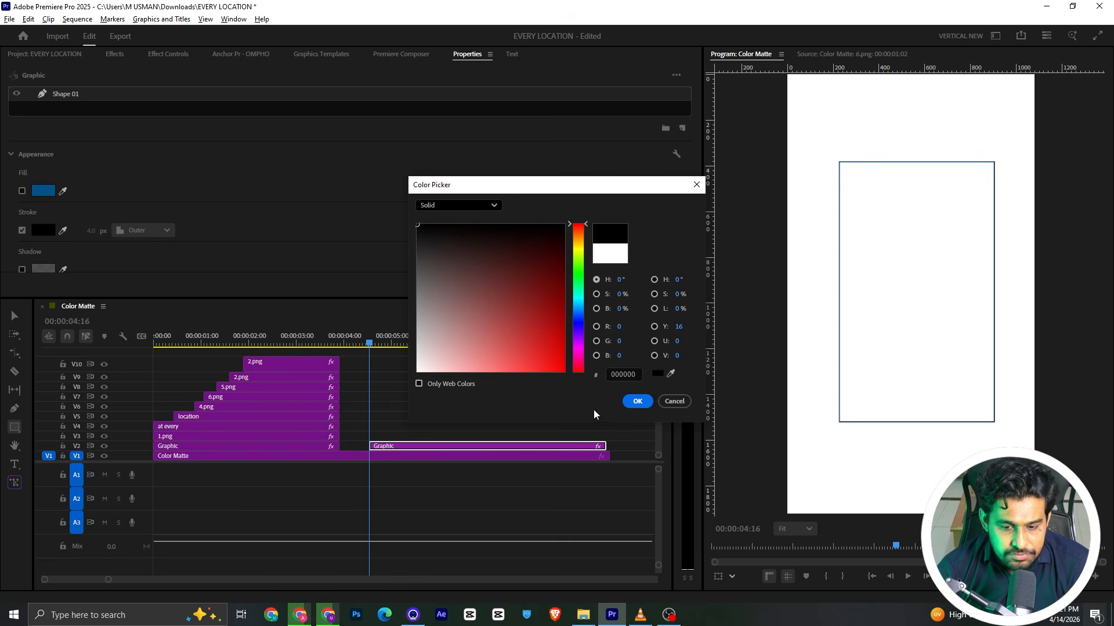
left_click(636, 402)
Move the rectangle's graphic clip on V2 to start directly where the first scene's clips end
left_click(432, 423)
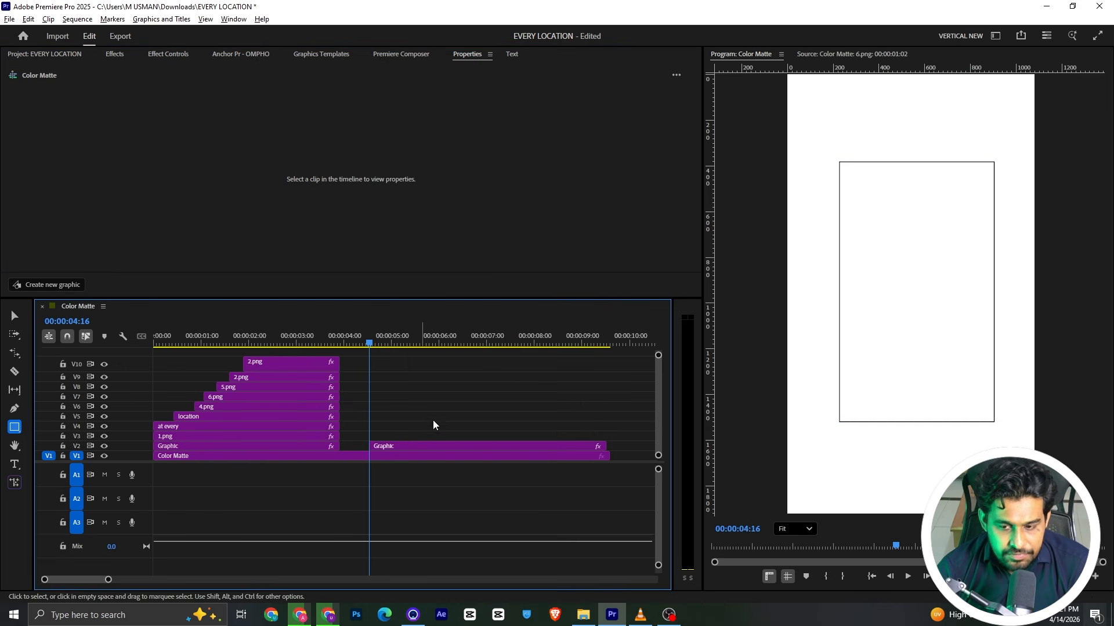
left_click_drag(401, 447, 372, 447)
left_click(378, 433)
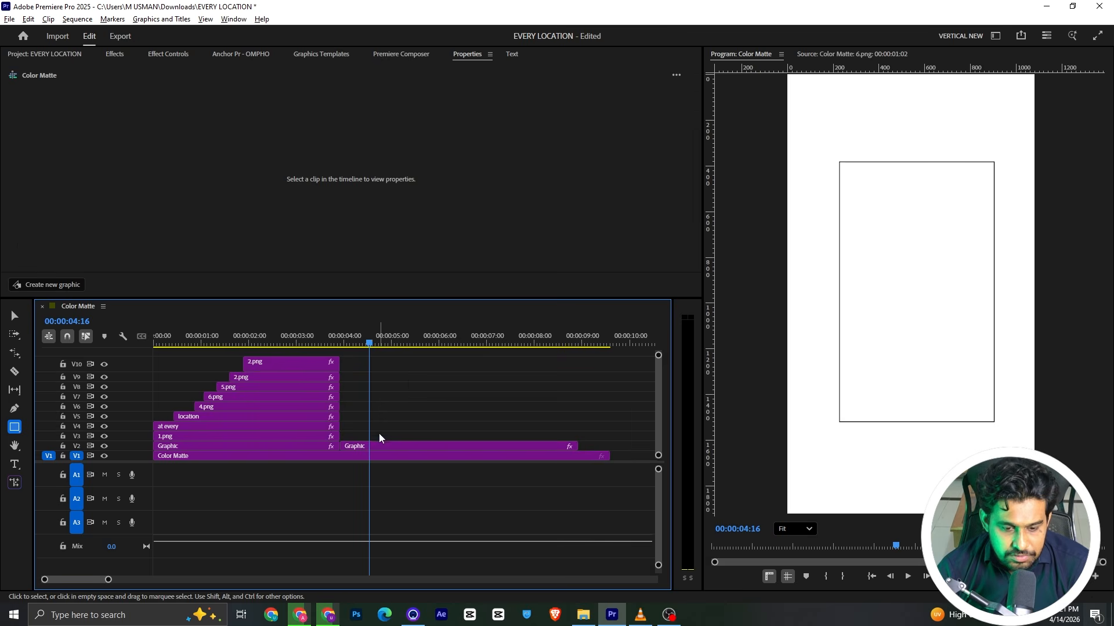
Check the reference chart in VLC, and draw a horizontal Pen line across the rectangle about one-sixth below its top edge
key("alt+Tab")
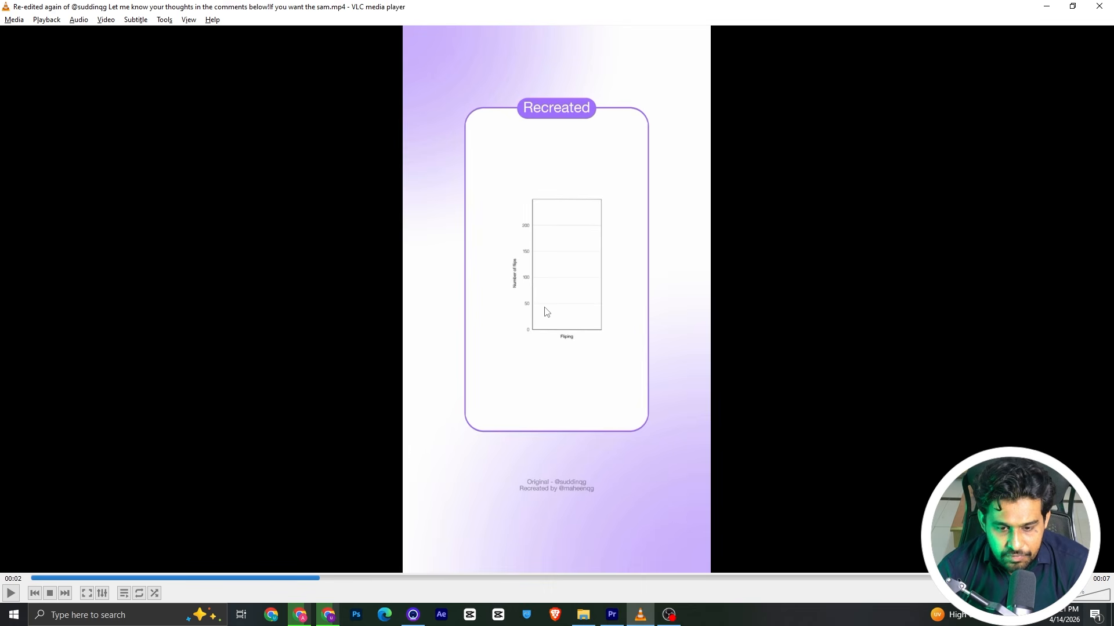
key("alt")
key("alt+Tab")
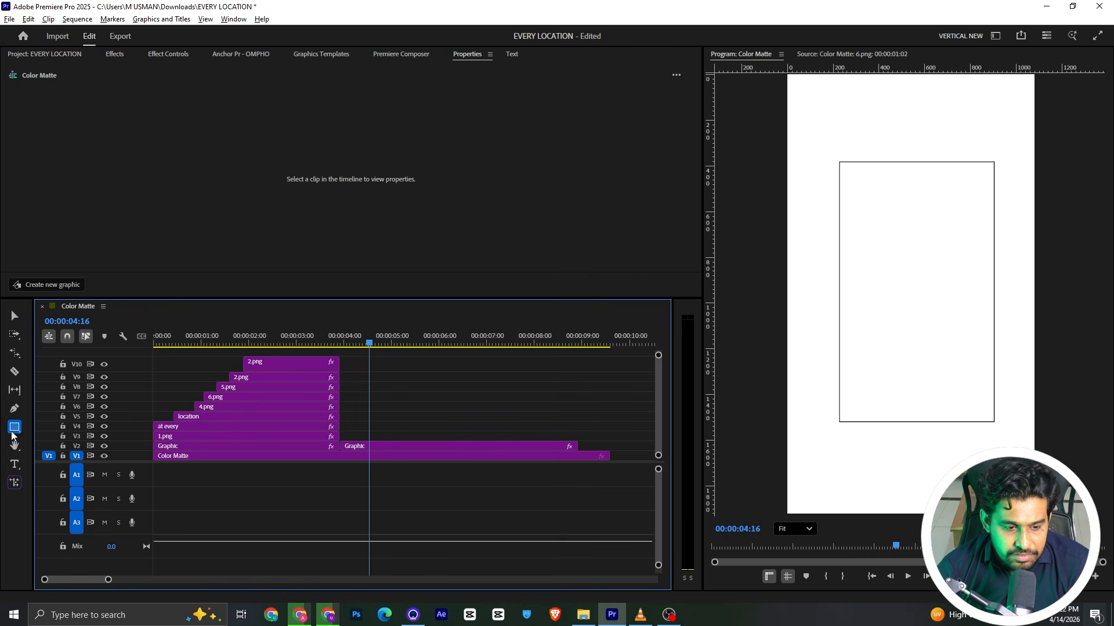
left_click(14, 411)
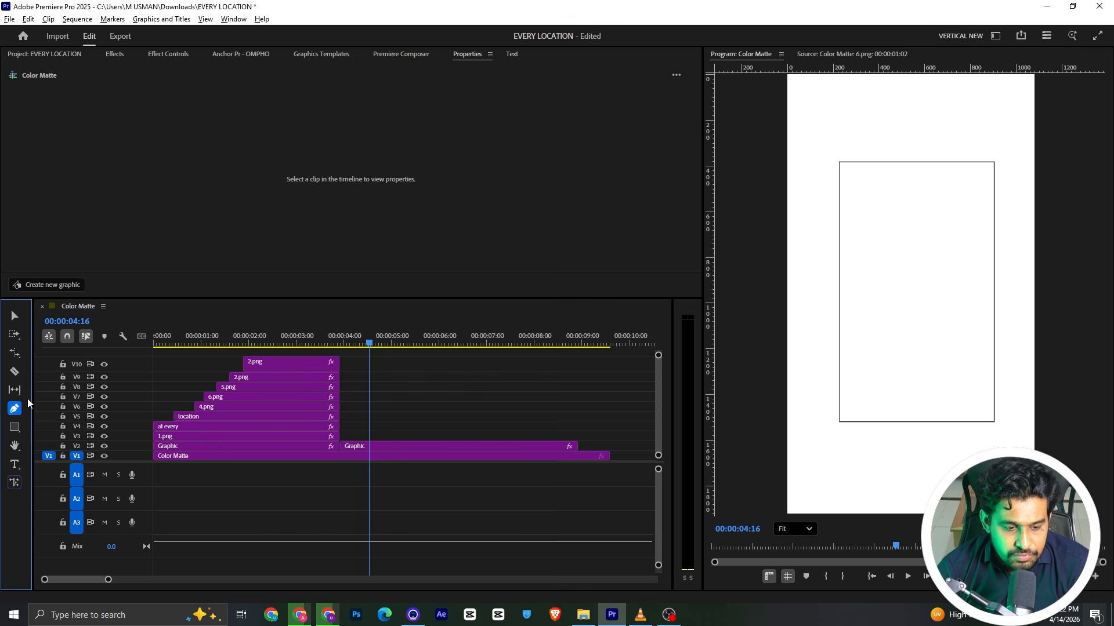
left_click(839, 205)
left_click(993, 205)
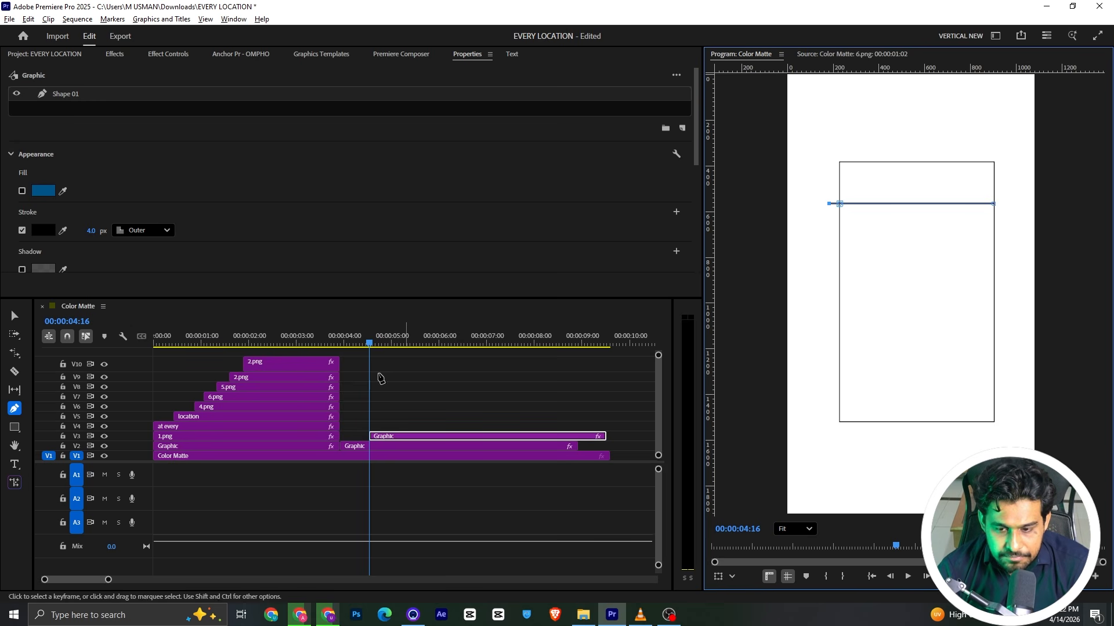
left_click(14, 315)
left_click(393, 404)
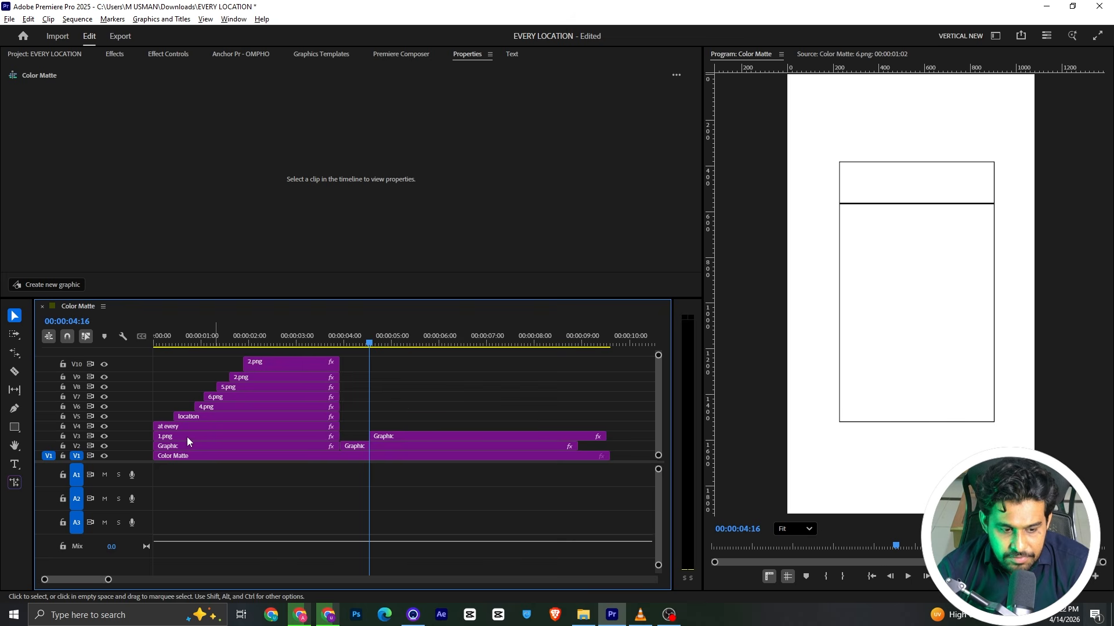
Draw a second horizontal Pen line across the rectangle, about 40% of the way down, as a separate graphic
left_click(14, 409)
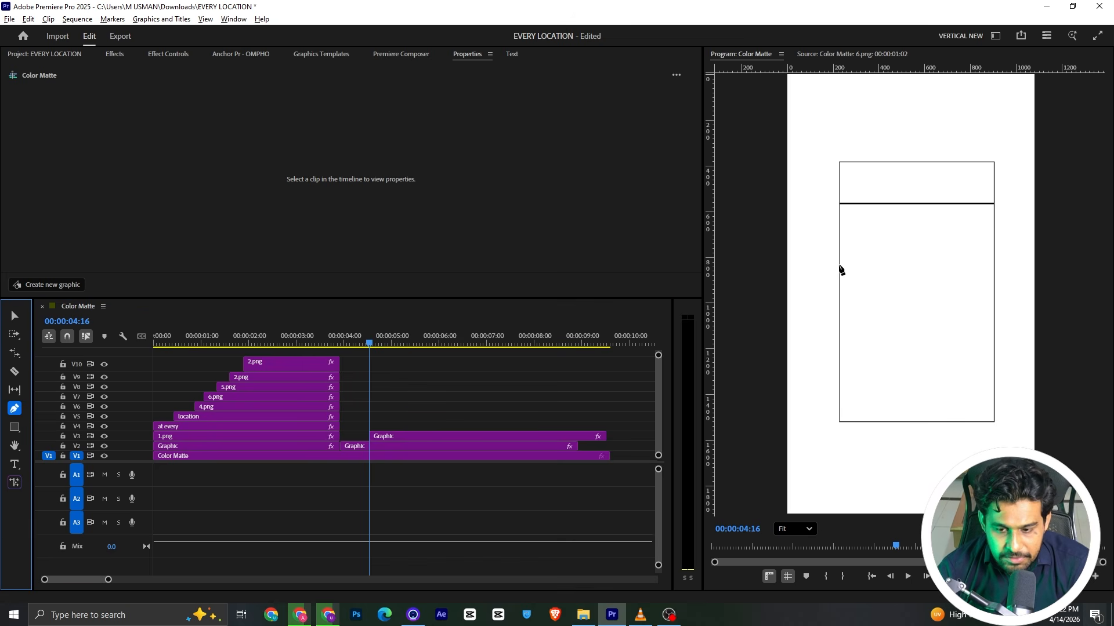
left_click(840, 267)
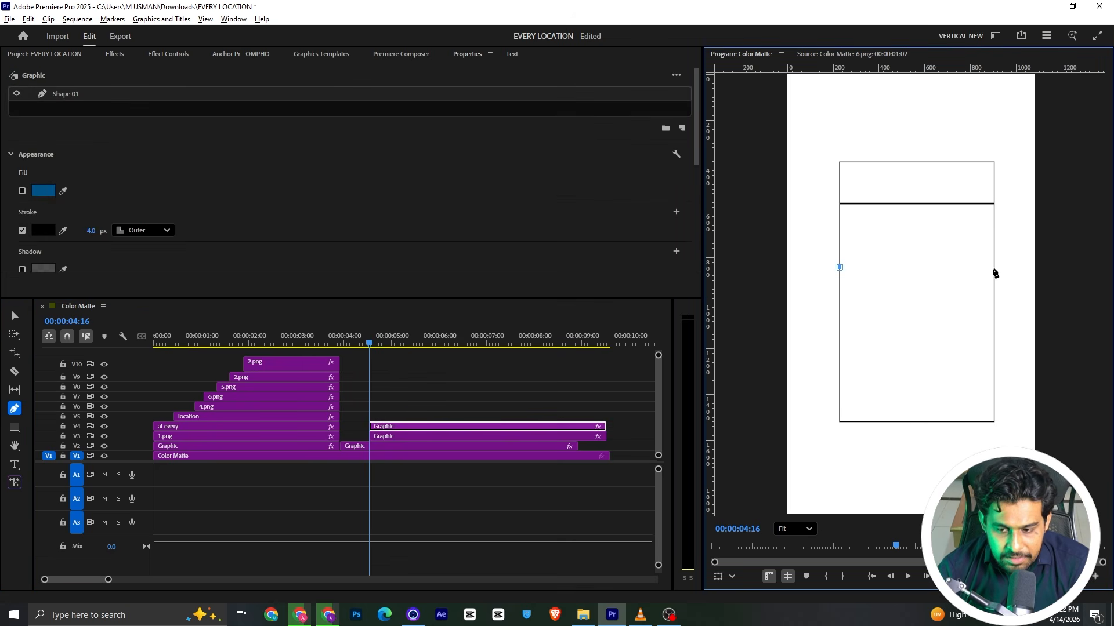
left_click(992, 268)
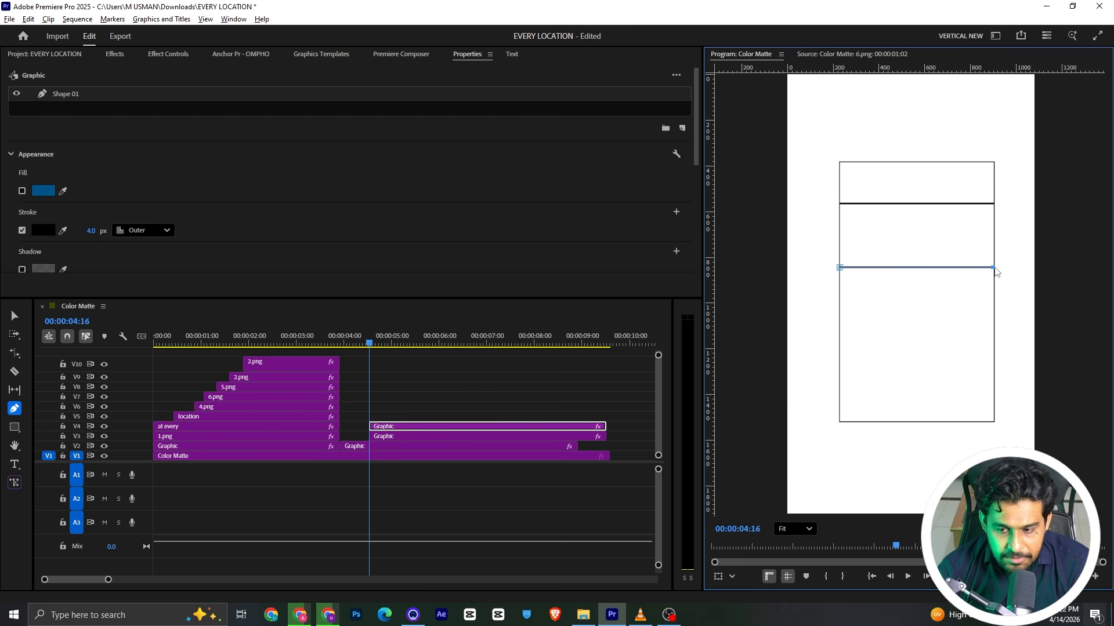
key("v")
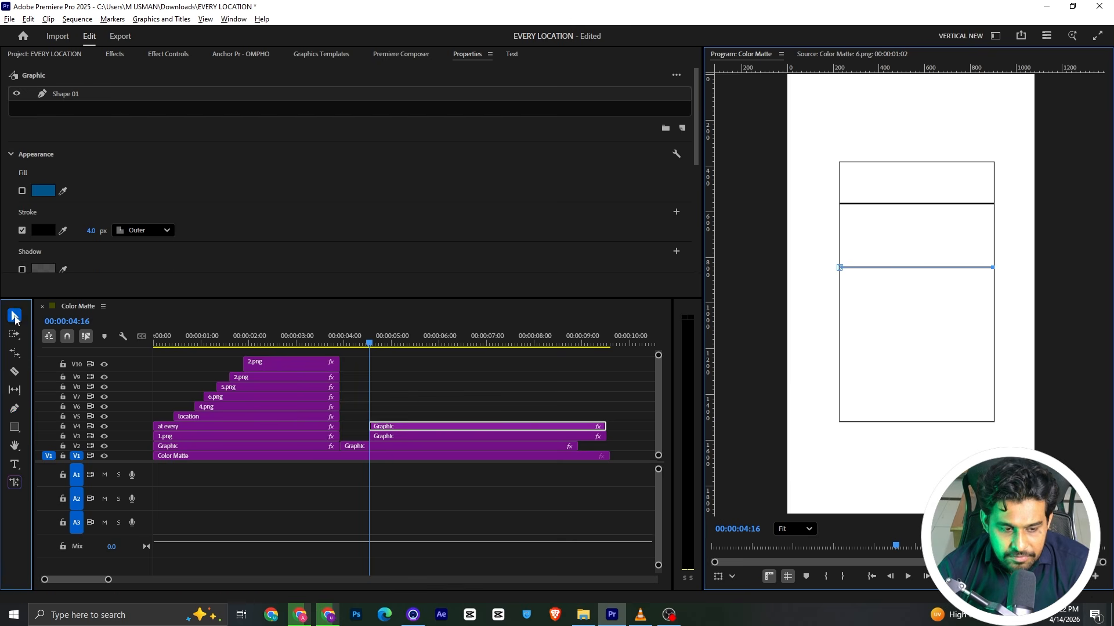
Compare with the reference chart in VLC, and draw a third horizontal Pen line about two-thirds down the rectangle as a separate graphic
key("alt+Tab")
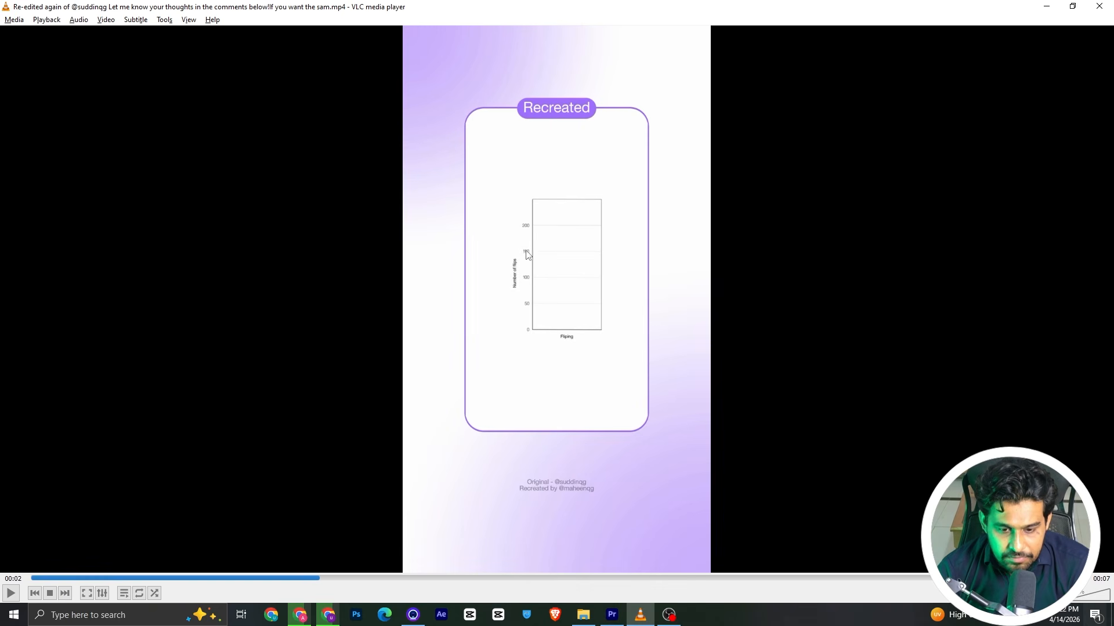
key("alt+Tab")
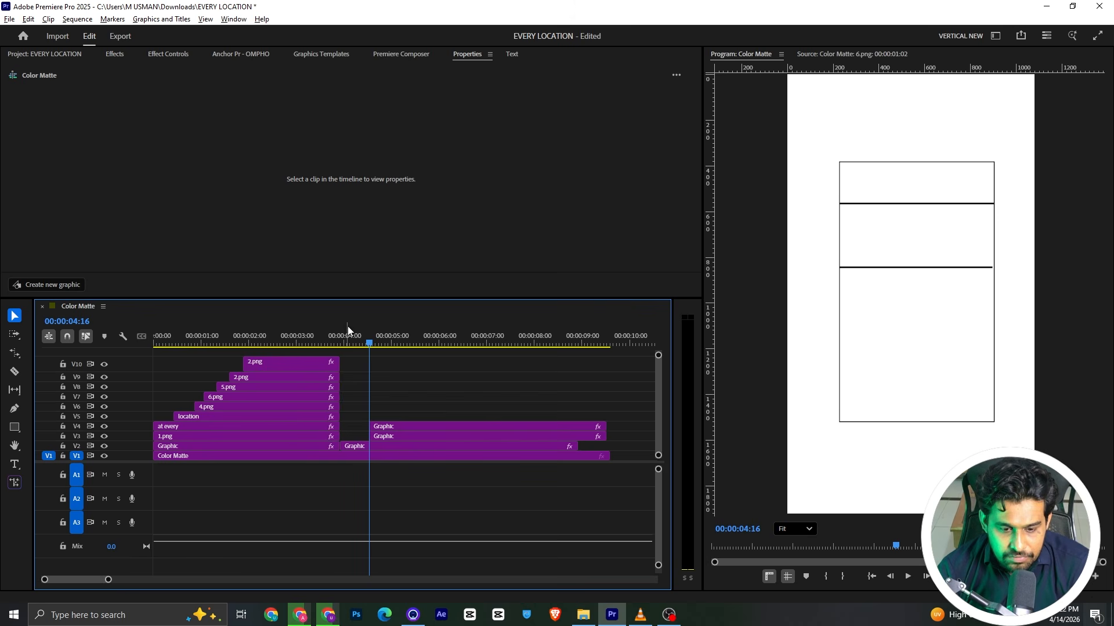
left_click(15, 408)
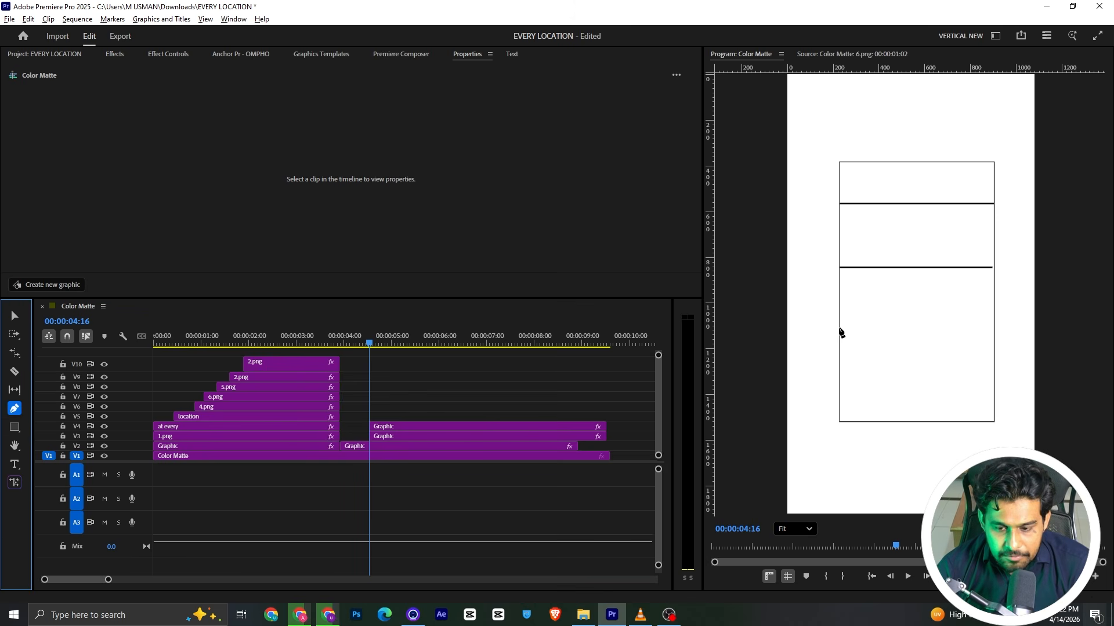
left_click(839, 329)
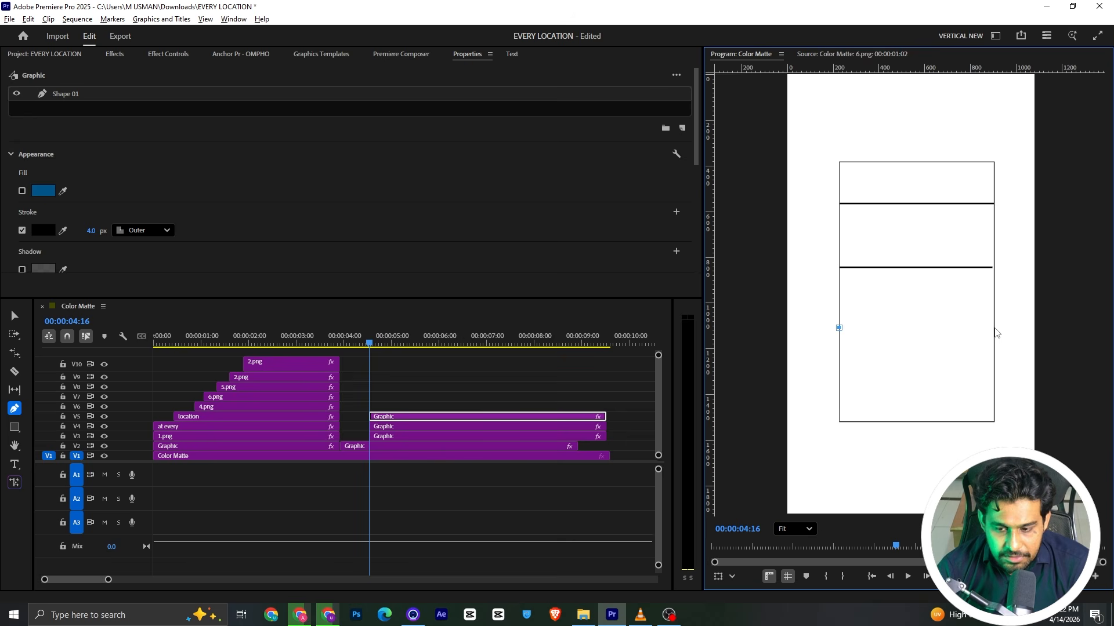
left_click(995, 329)
key("v")
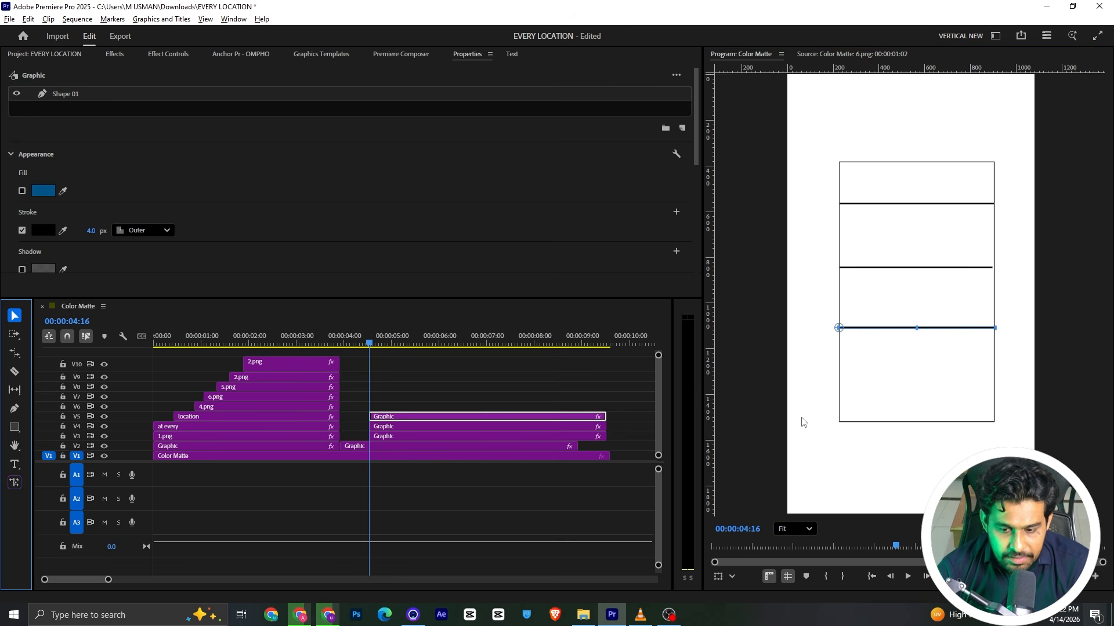
left_click(402, 380)
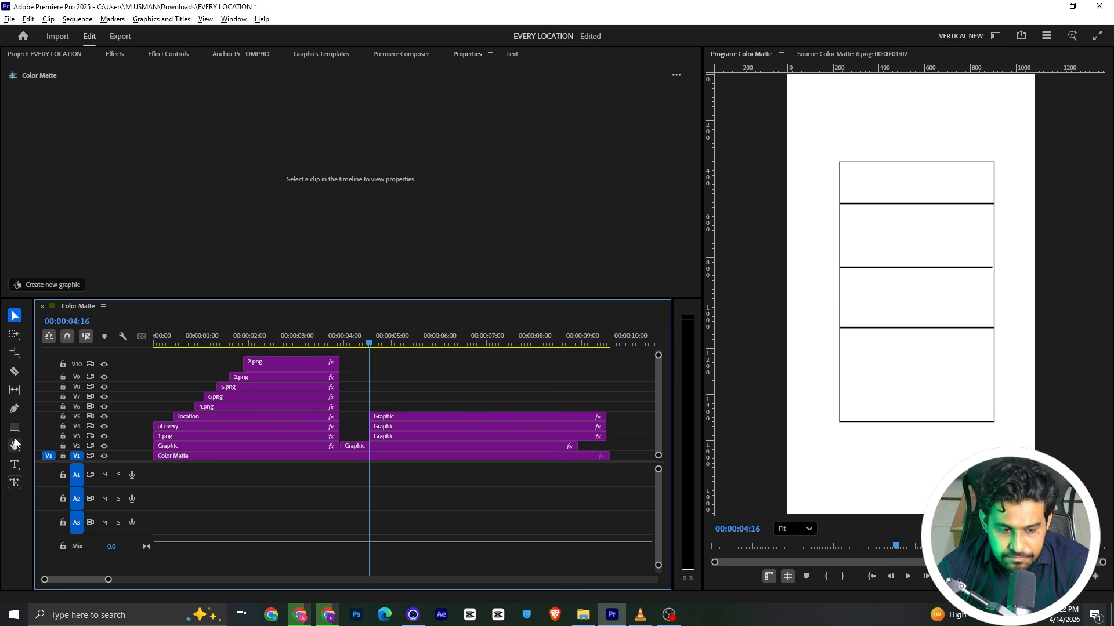
Draw a fourth horizontal Pen line across the rectangle, about one-sixth above its bottom edge, as a separate graphic
left_click(14, 410)
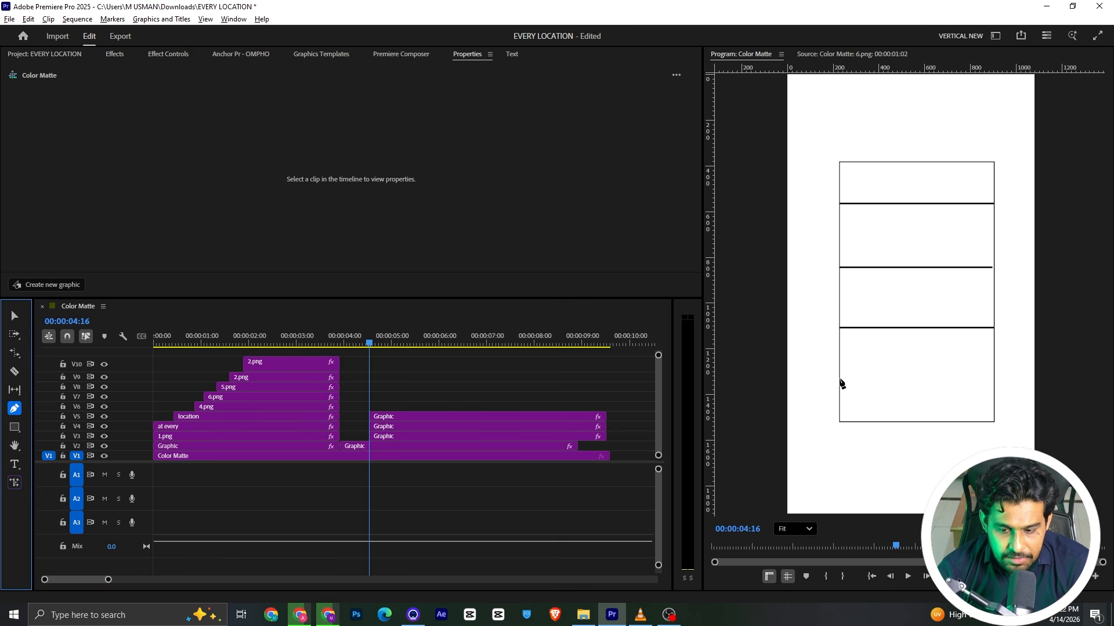
left_click(839, 379)
left_click(995, 379)
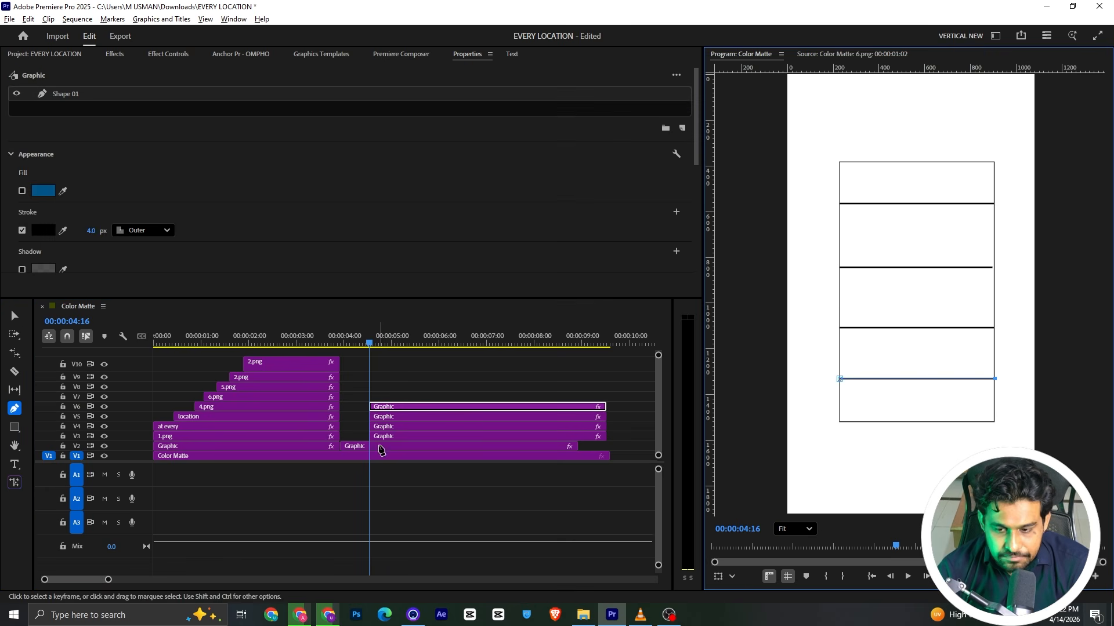
left_click(388, 372)
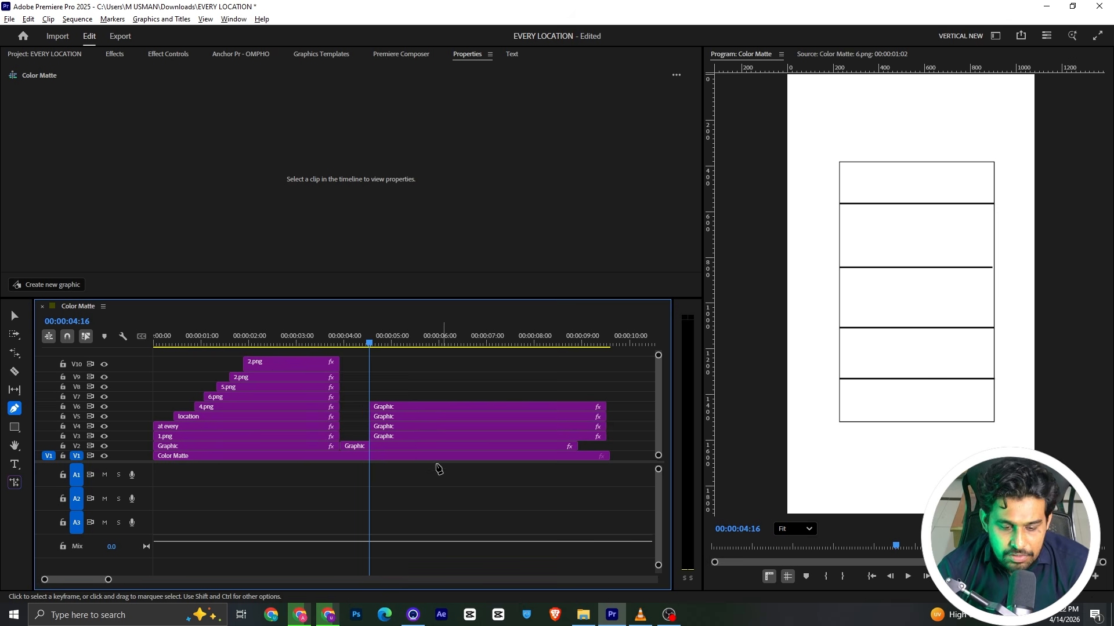
left_click(15, 316)
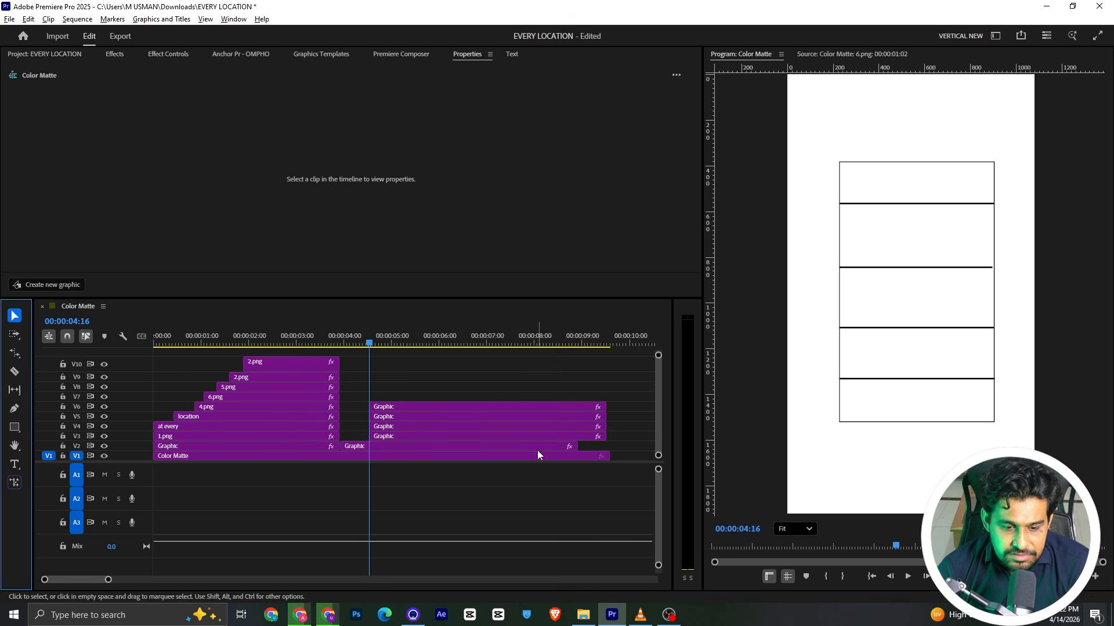
Set the stroke width of the lowest horizontal line on V6 to 2 px
left_click(500, 407)
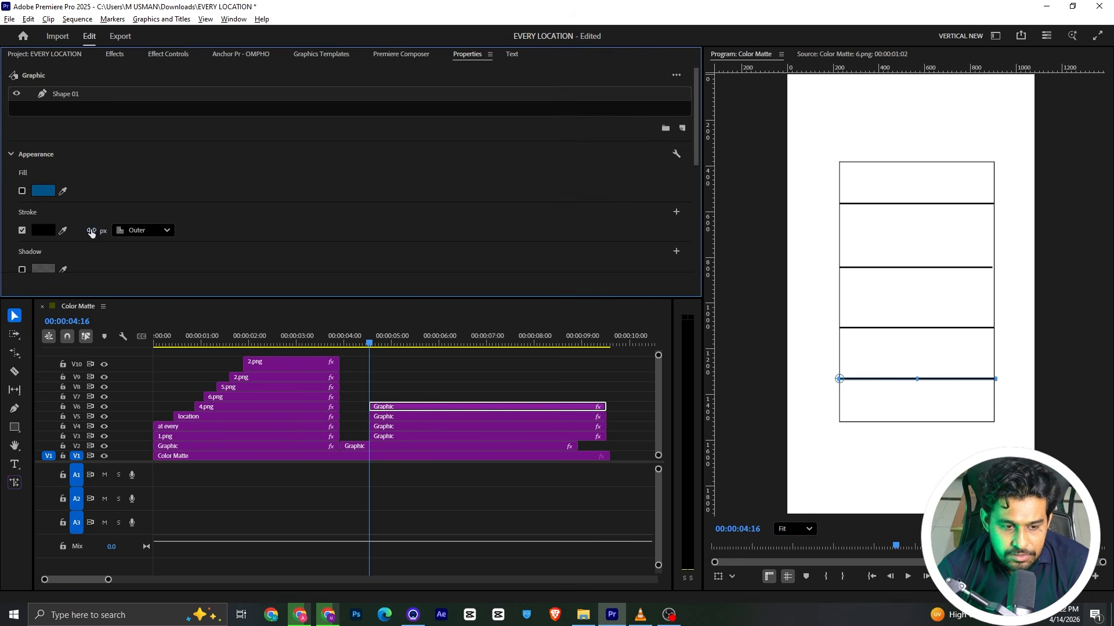
left_click(91, 231)
type("2")
key("Return")
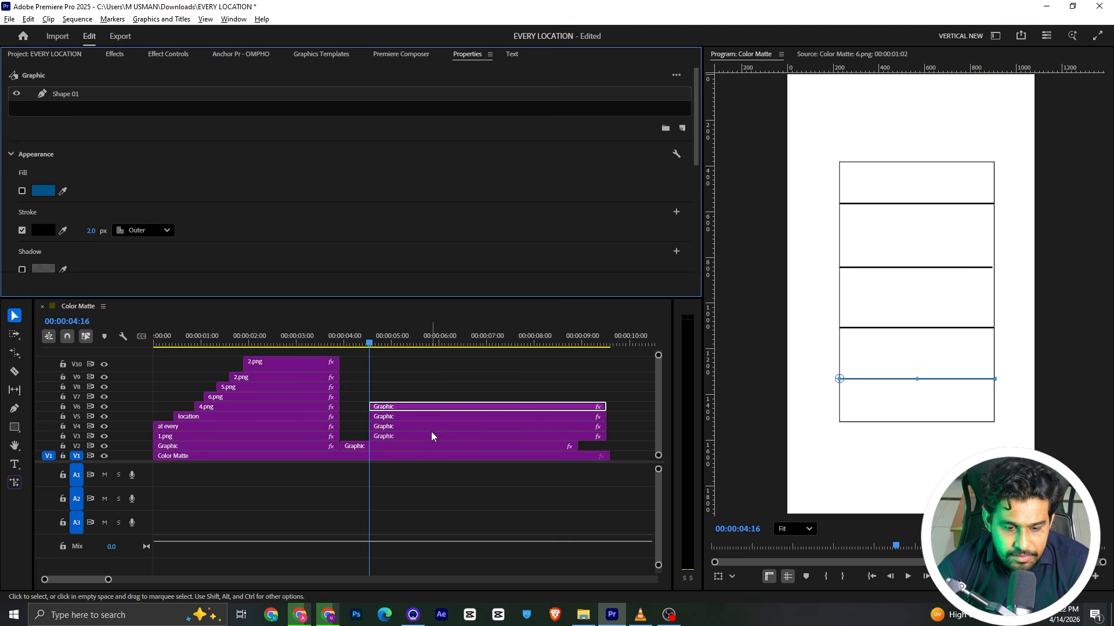
Change the stroke width of the third line from the top, on V5, to 5 px
left_click(437, 417)
left_click(127, 97)
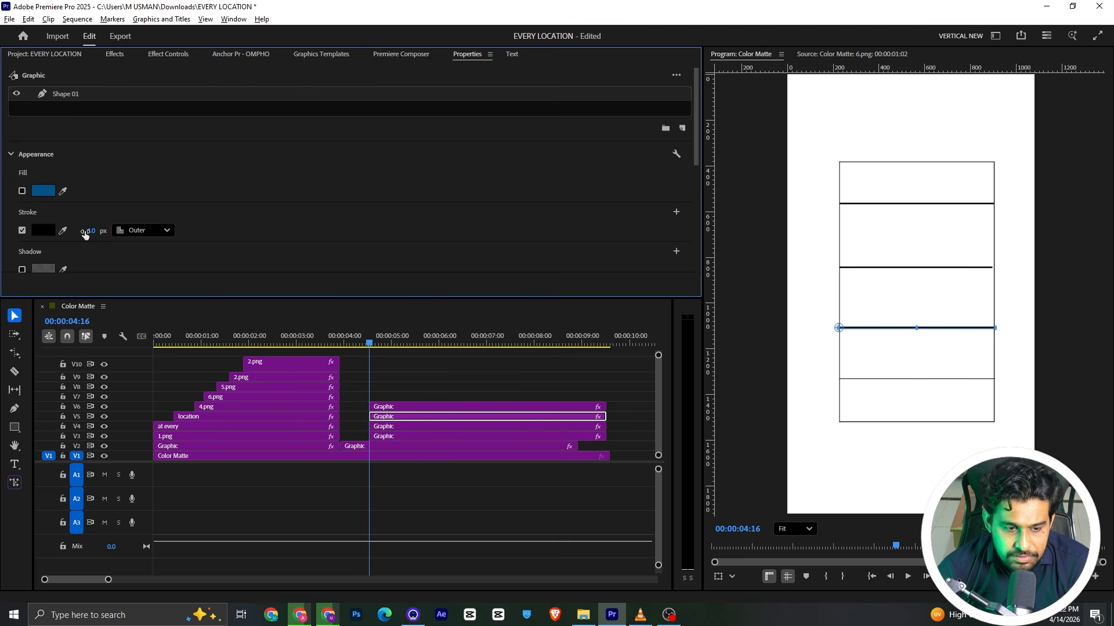
left_click_drag(86, 234, 85, 227)
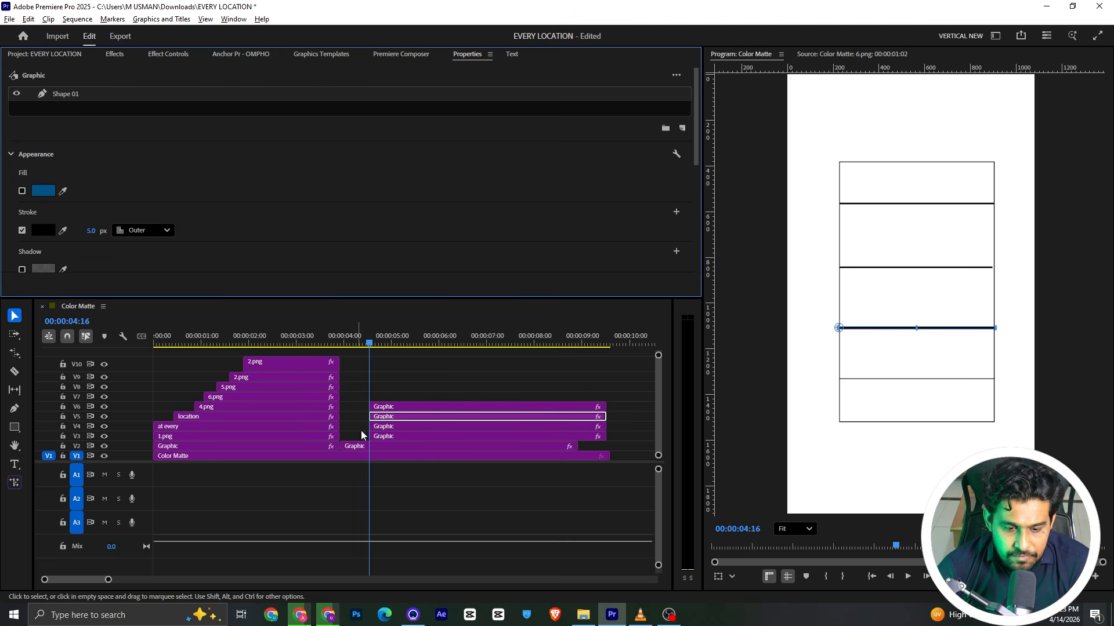
Set the stroke width of the two upper horizontal lines on V4 and V3 to 2 px
left_click(383, 427)
left_click(99, 99)
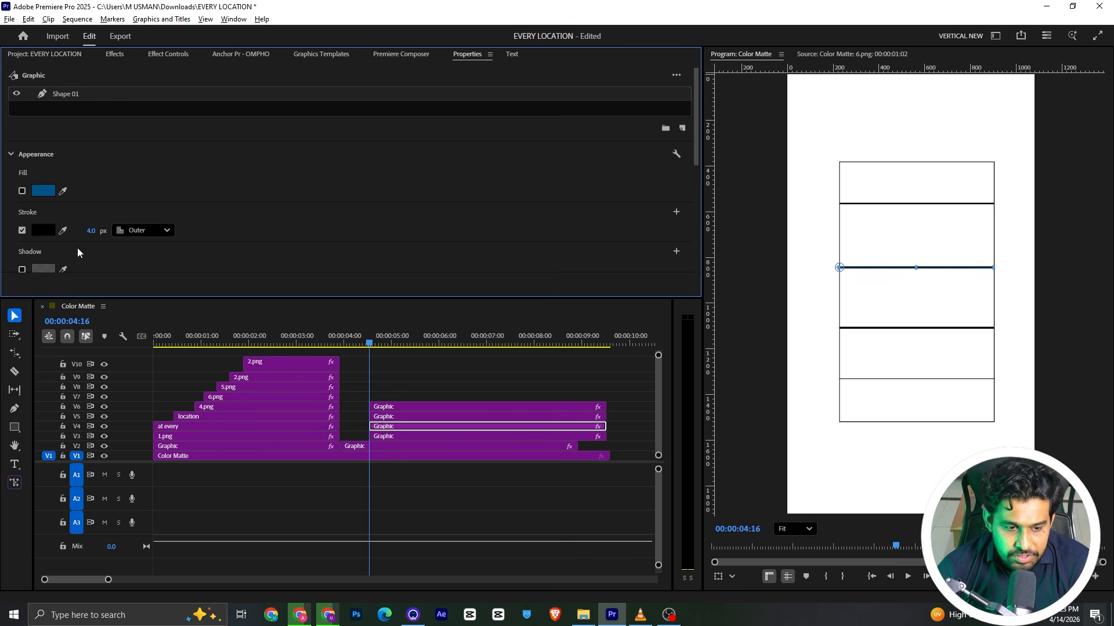
left_click(468, 440)
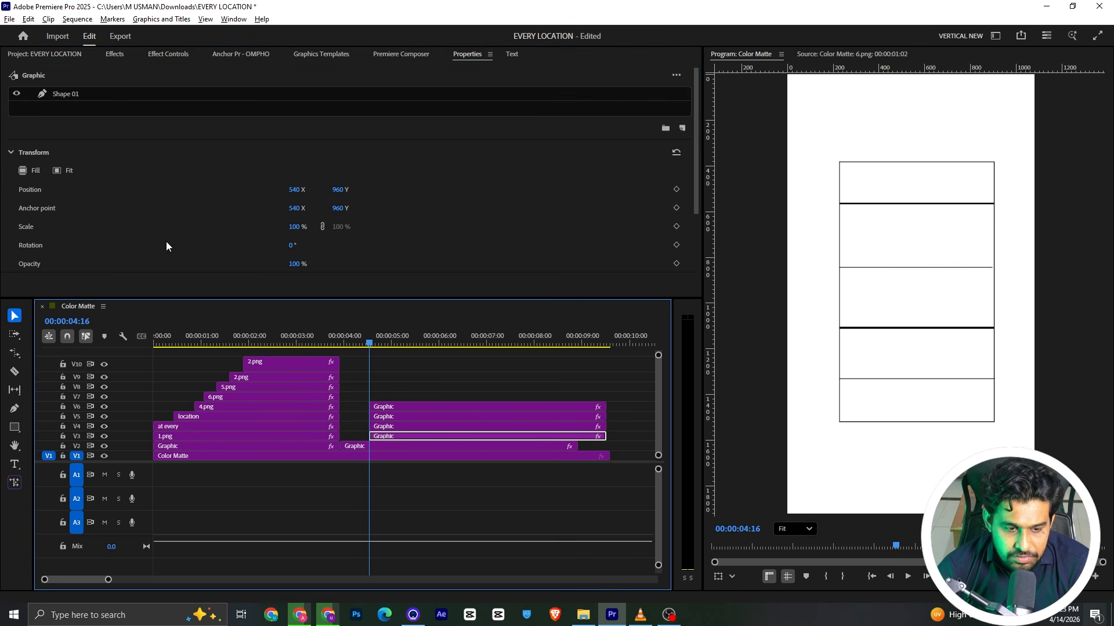
left_click(123, 94)
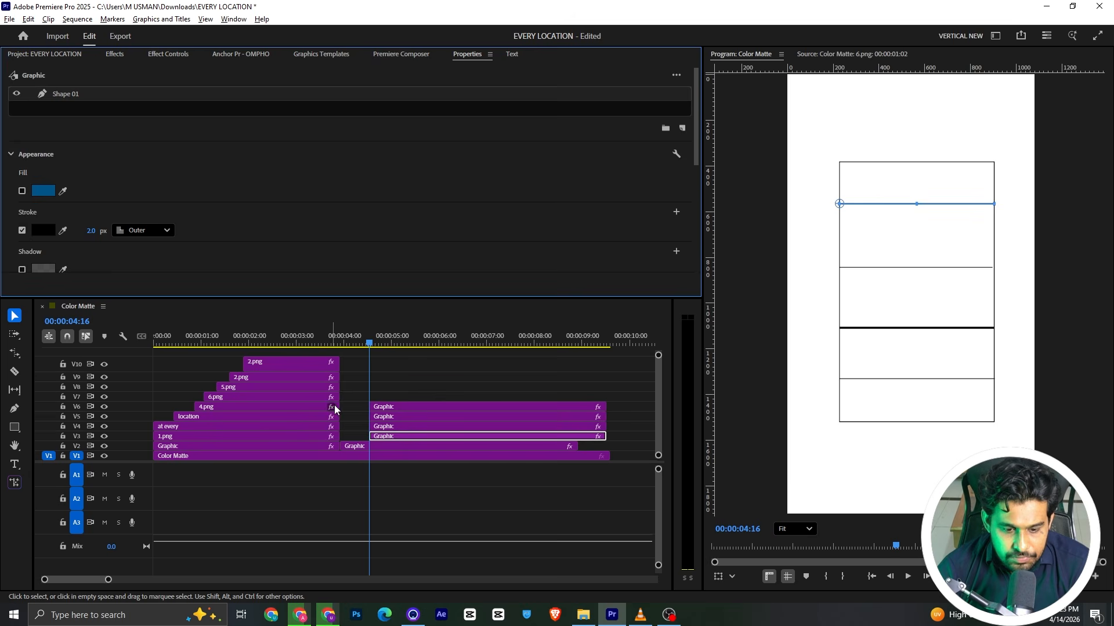
Set the stroke width of the third line from the top to 2 px and deselect it
left_click(404, 367)
left_click(890, 329)
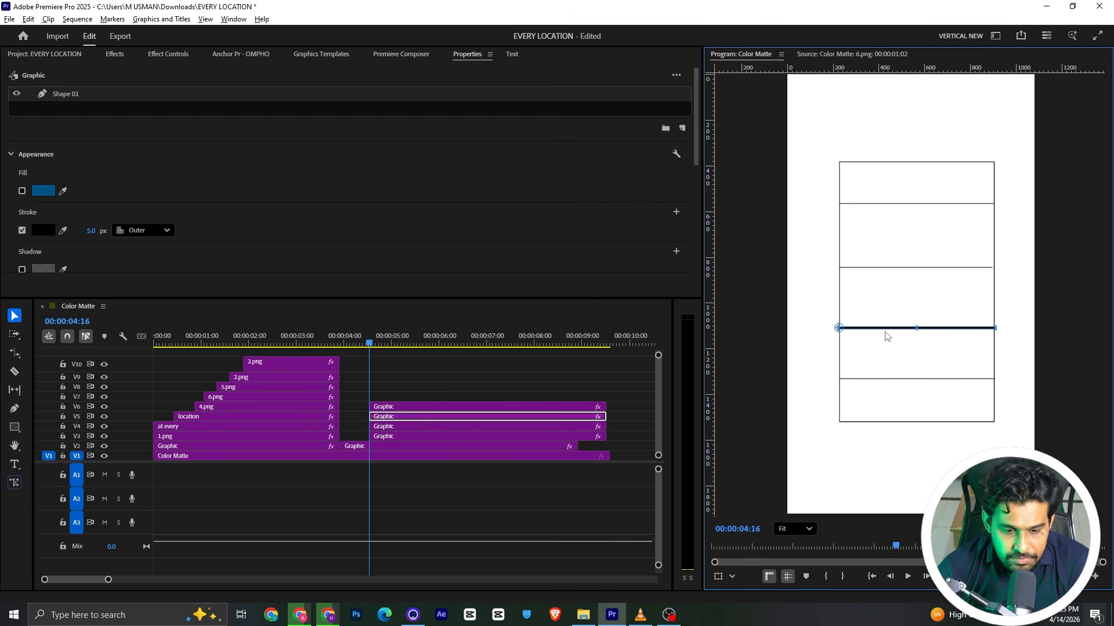
left_click(91, 230)
type("2")
key("Return")
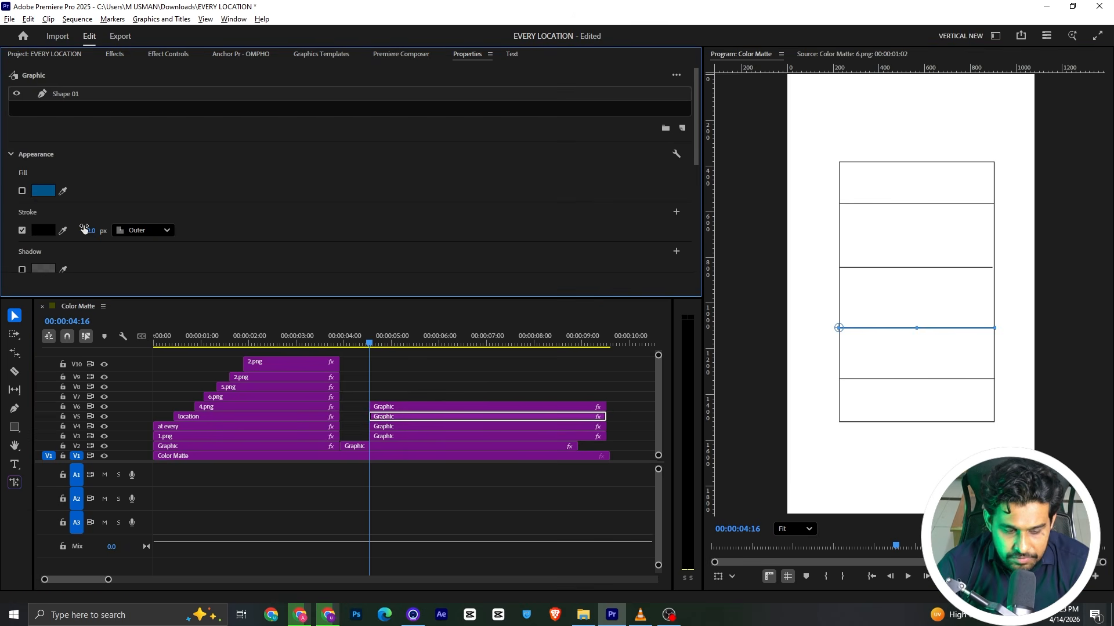
left_click(436, 382)
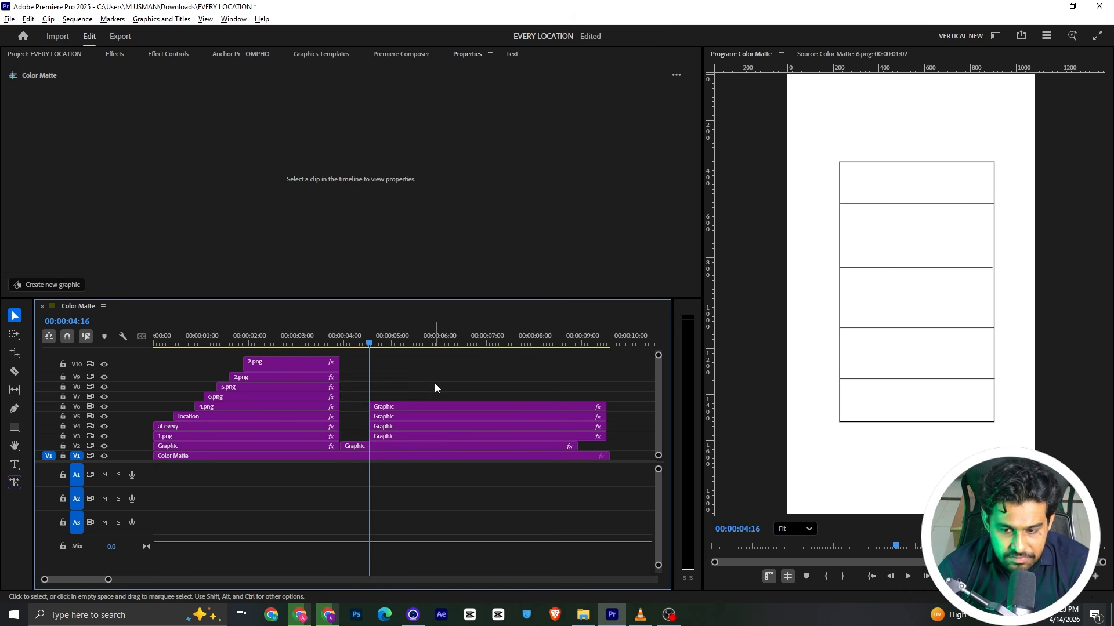
Check the reference in VLC, and move the four line clips on V3 to V6 to start and end with the rectangle's clip
key("alt+Tab")
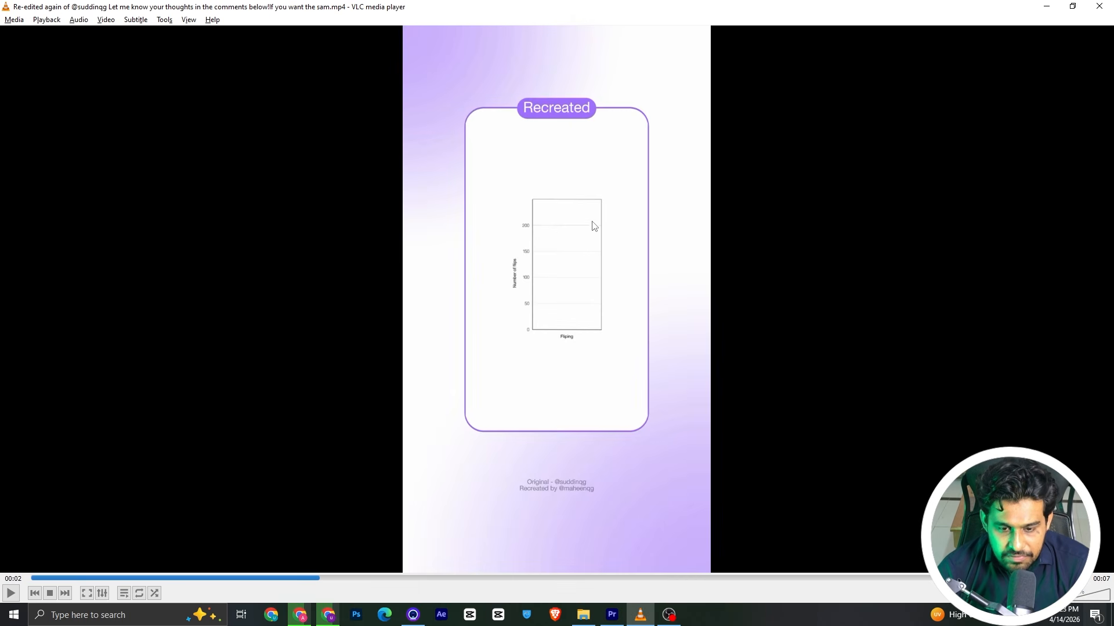
key("alt+Tab")
left_click_drag(437, 392, 455, 439)
left_click(436, 380)
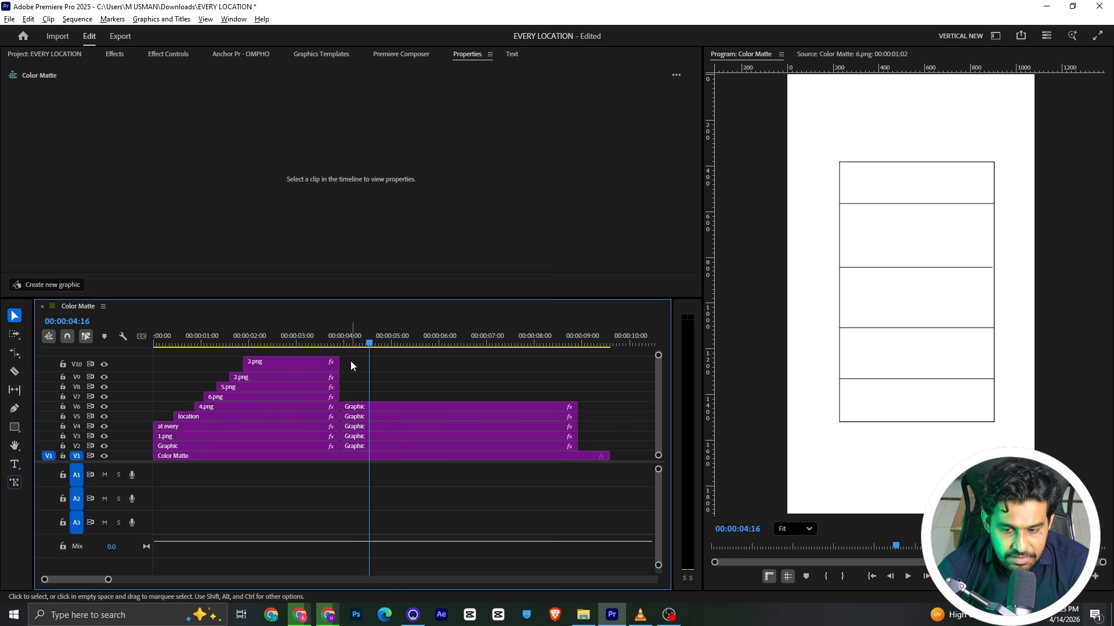
Lower the top horizontal line on V3 by setting its Motion Position Y to 1000, and compare with the reference in VLC
left_click(366, 406)
left_click(368, 446)
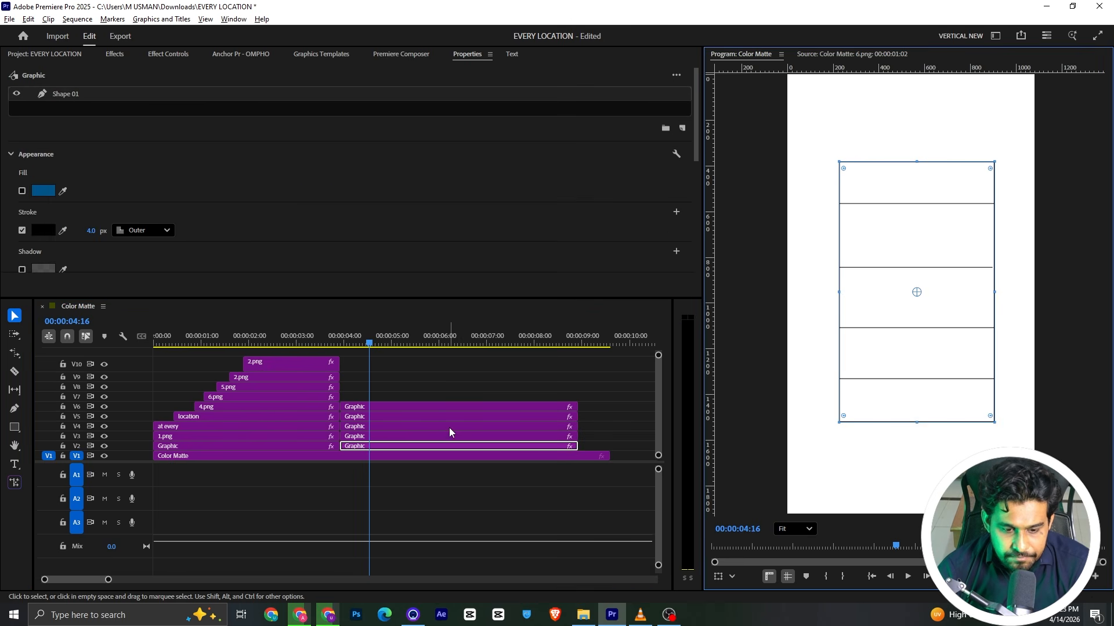
left_click(406, 436)
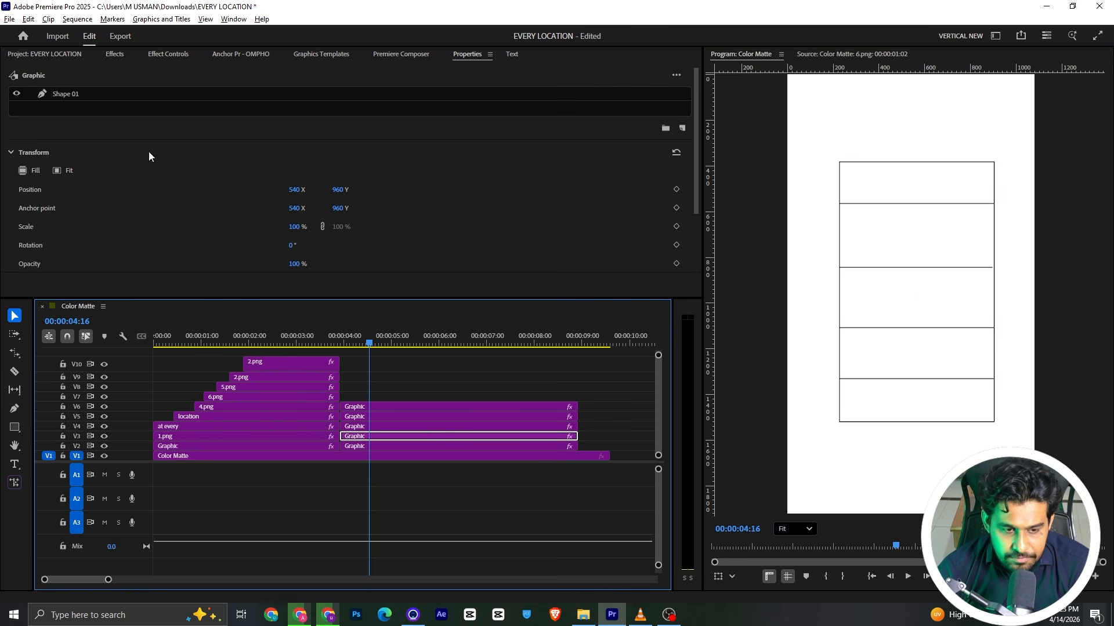
left_click(168, 54)
left_click_drag(223, 151, 249, 152)
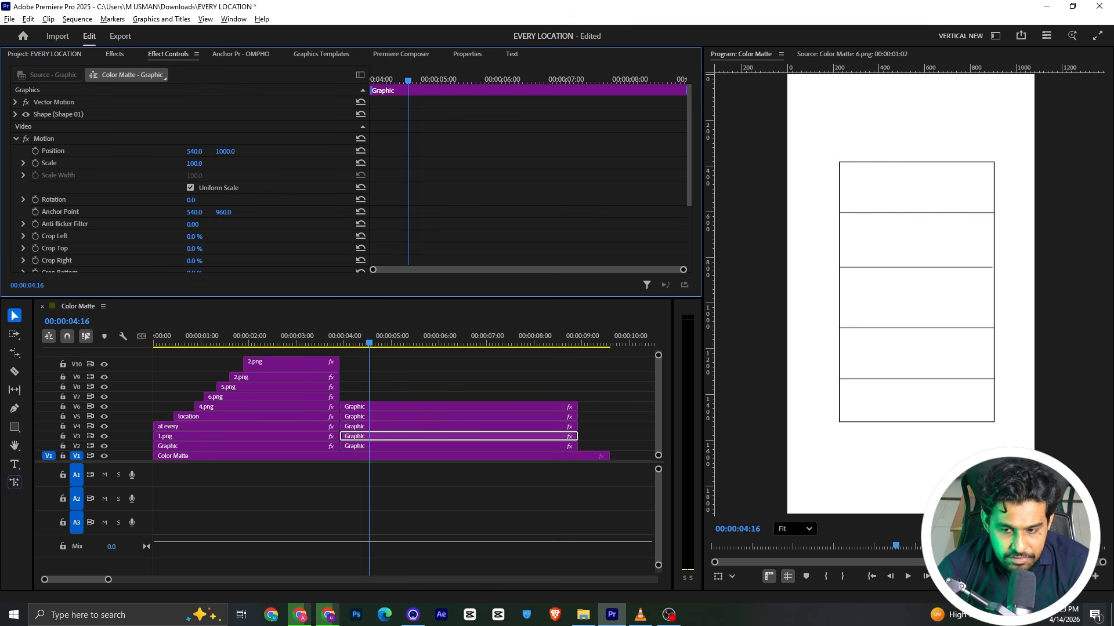
left_click(412, 393)
key("alt+Tab")
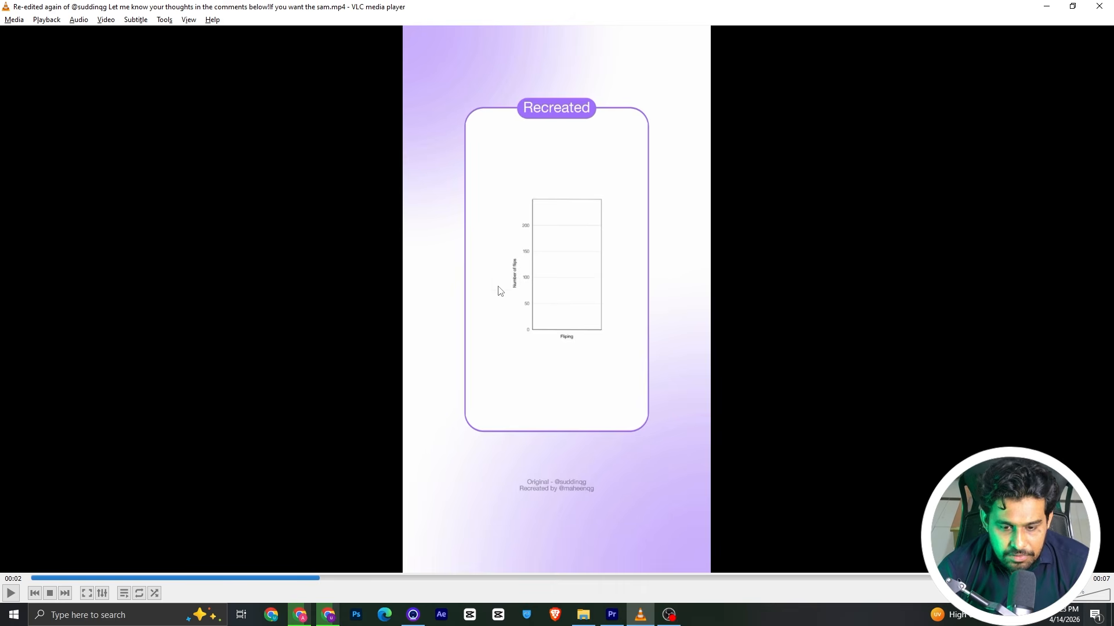
Check the reference in VLC, and add a text label reading 200 beside the top horizontal line in Premiere Pro
key("alt+Tab")
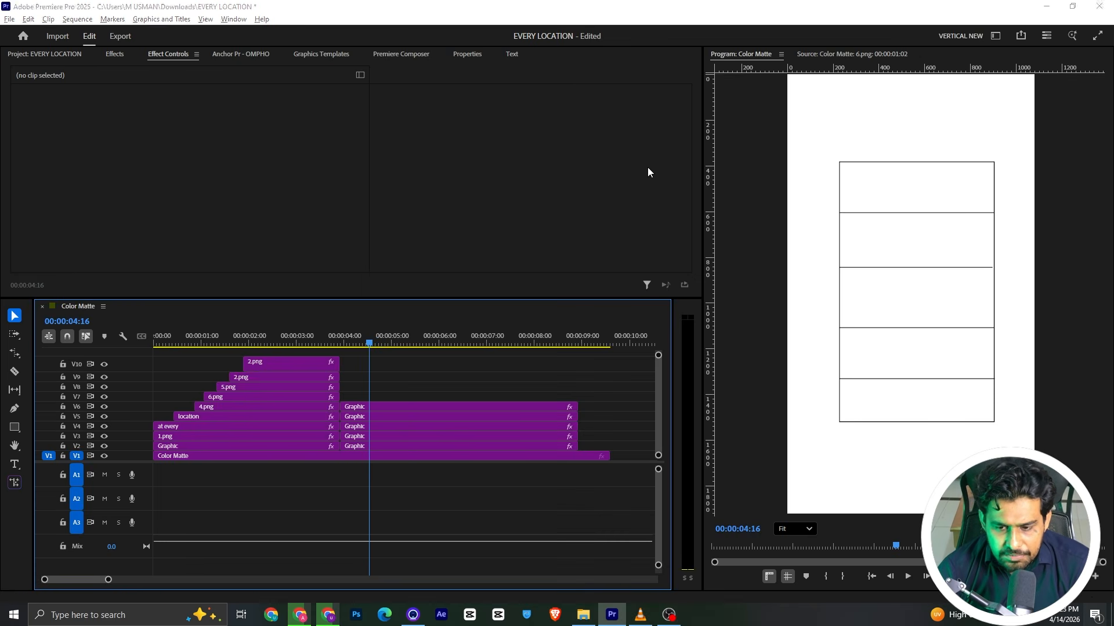
key("alt+Tab")
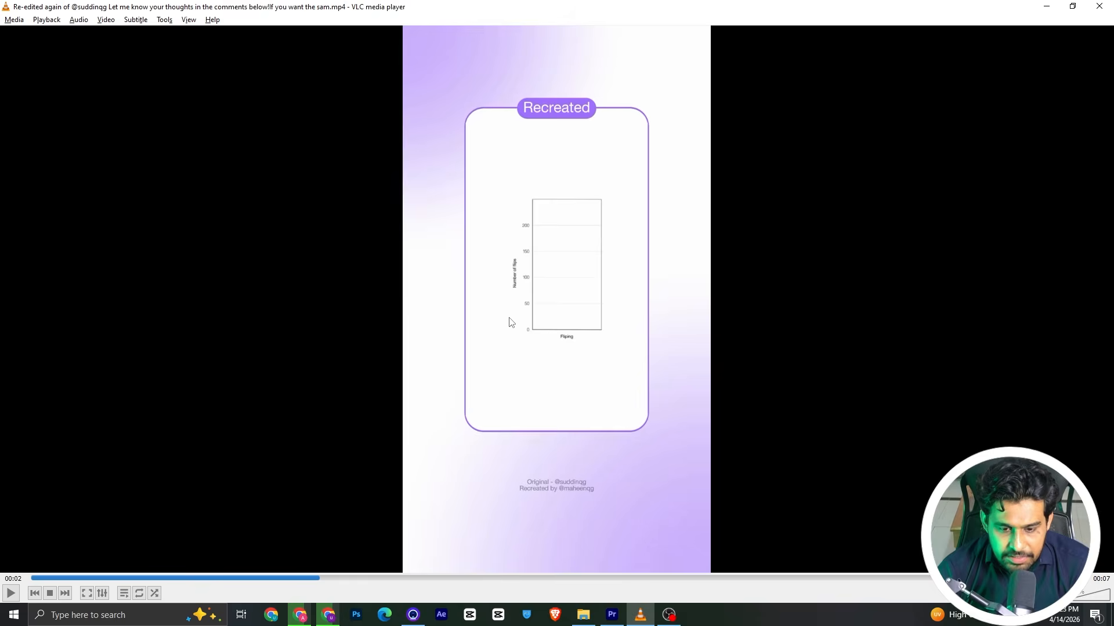
key("alt+Tab")
left_click(15, 464)
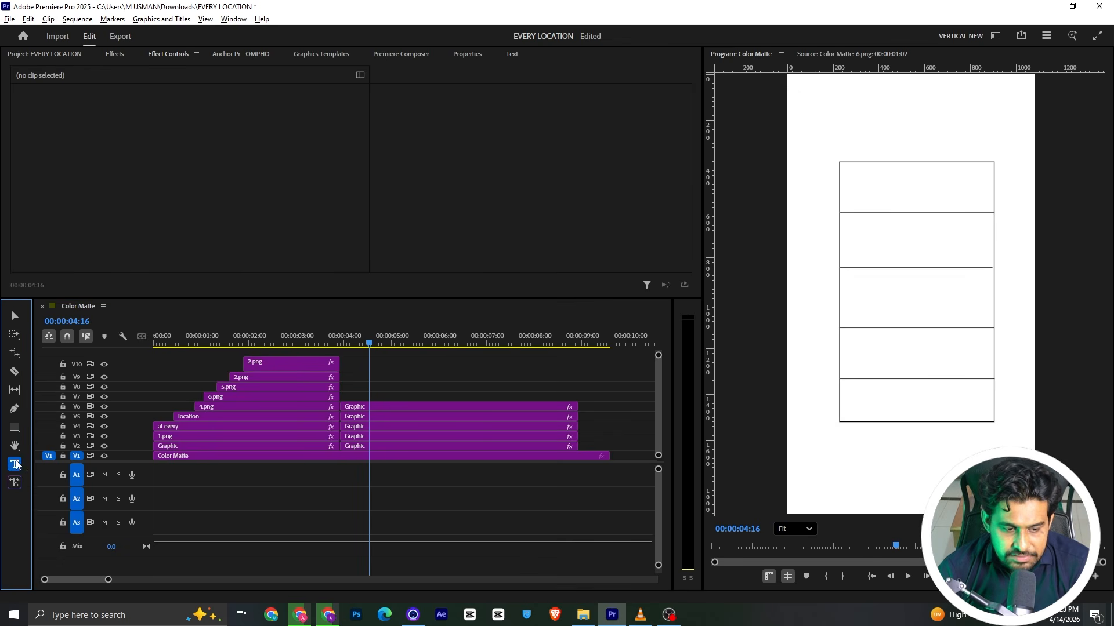
left_click(824, 216)
key("alt+Tab")
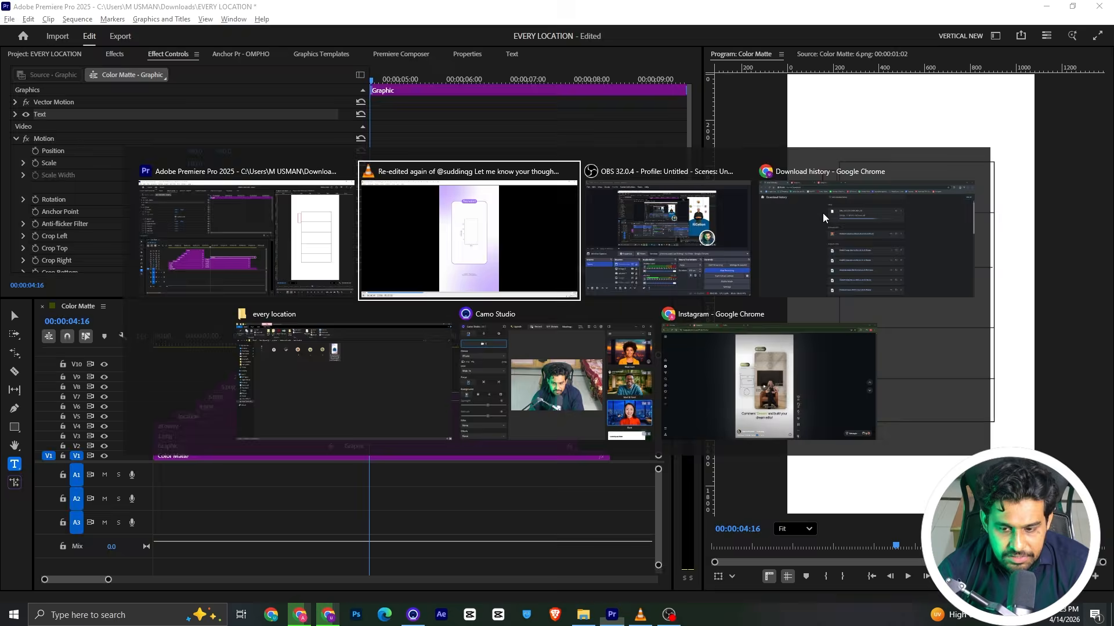
key("alt+Tab")
type("200")
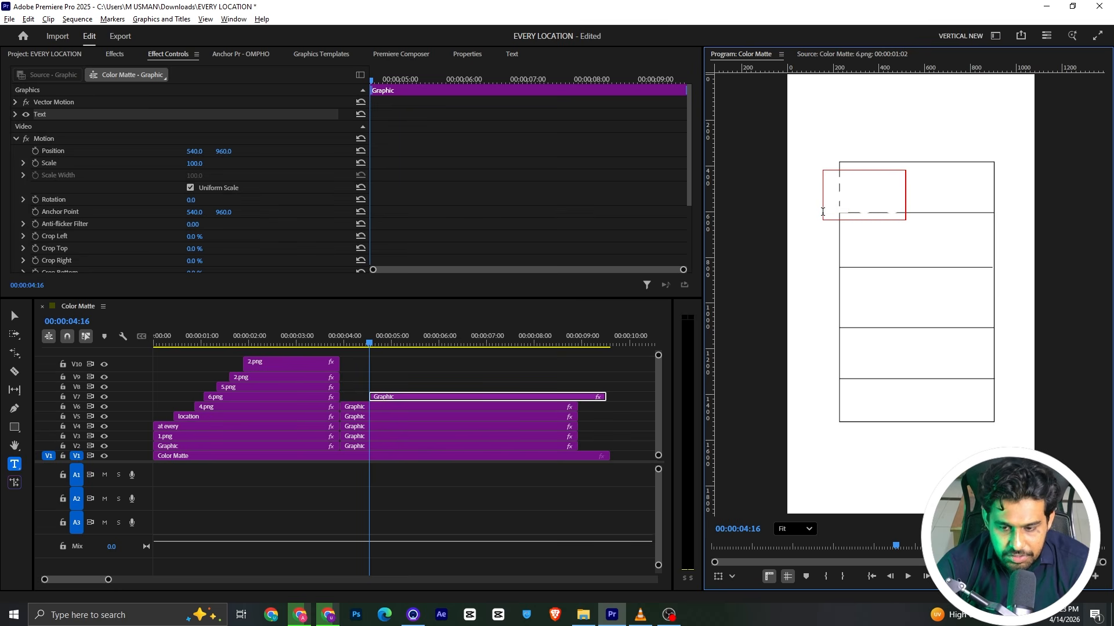
key("Return")
key("BackSpace")
Set the 200 label's fill color to black (000000) and its font size to 56
double_click(868, 199)
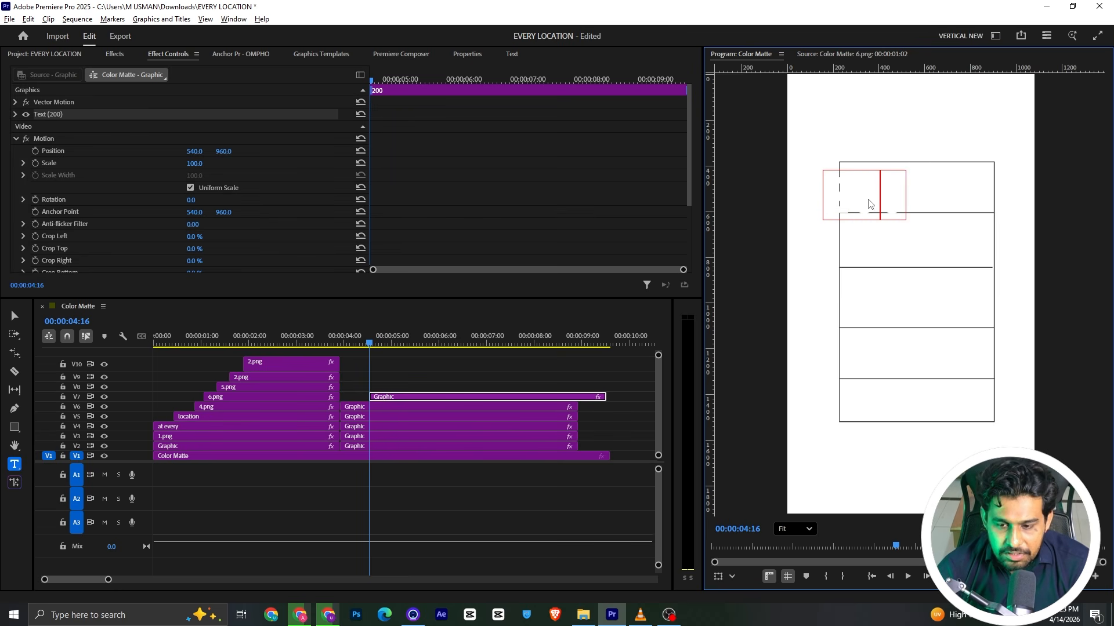
left_click(466, 56)
scroll(134, 130, "down", 3)
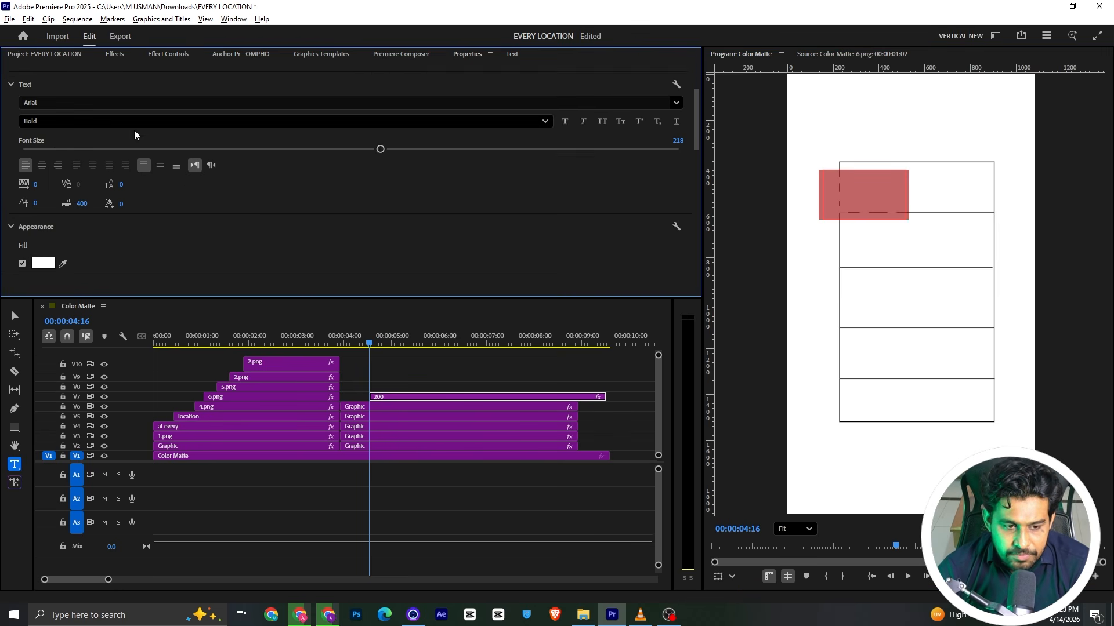
left_click(43, 194)
left_click_drag(438, 256, 441, 379)
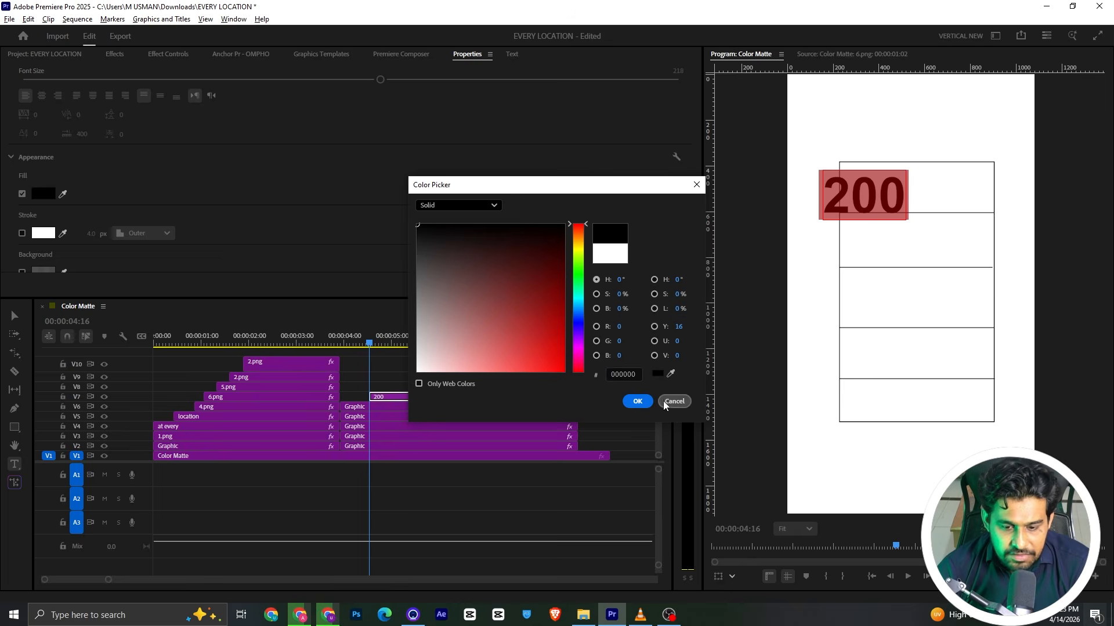
left_click(637, 401)
left_click_drag(253, 79, 113, 79)
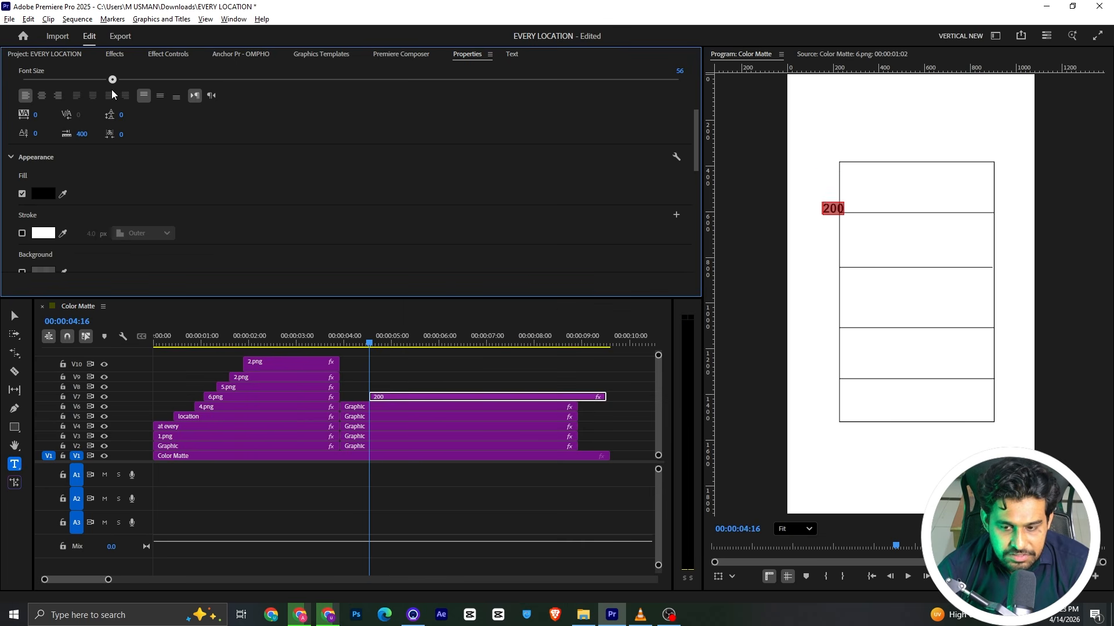
Place the 200 label just outside the rectangle, level with the top line, at Motion Position 513, 973, and deselect it
left_click(163, 54)
left_click_drag(194, 150, 230, 151)
left_click(406, 377)
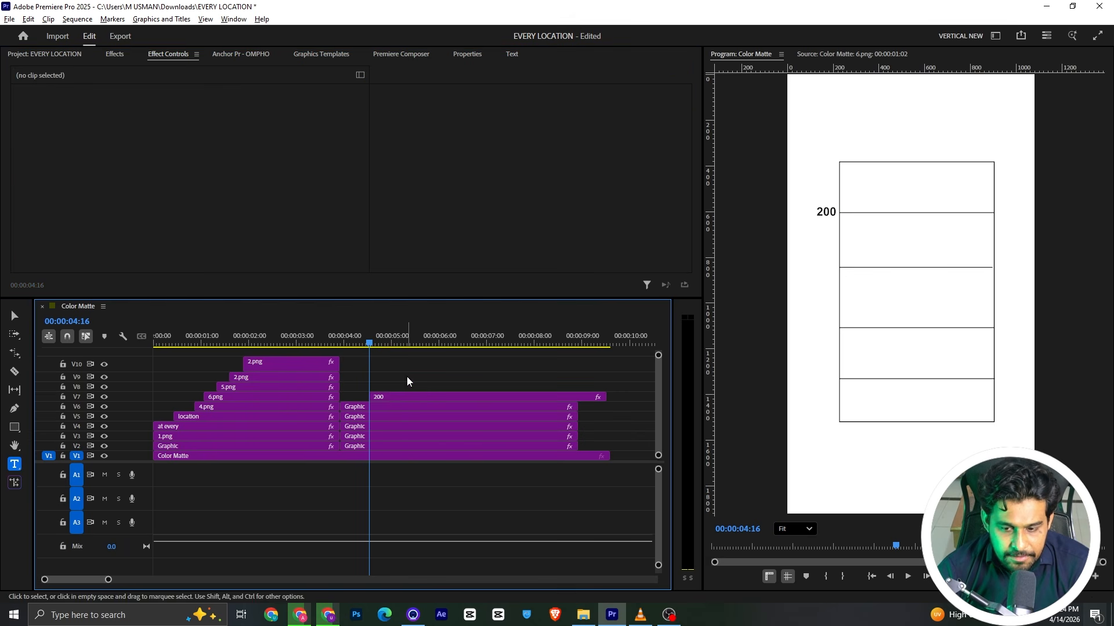
Align the 200 clip with the rectangle's clip, and copy it to V8 as a 150 label at Position Y 1209
mouse_move(407, 399)
left_mouse_down()
mouse_move(381, 399)
mouse_move(399, 390)
left_mouse_up()
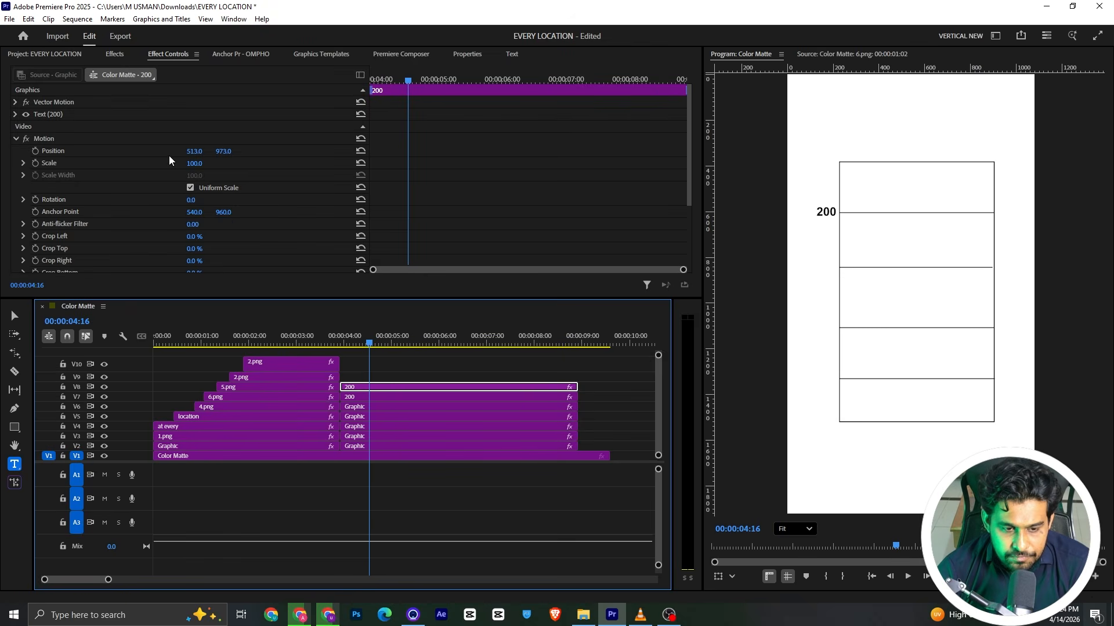
left_click_drag(228, 150, 359, 150)
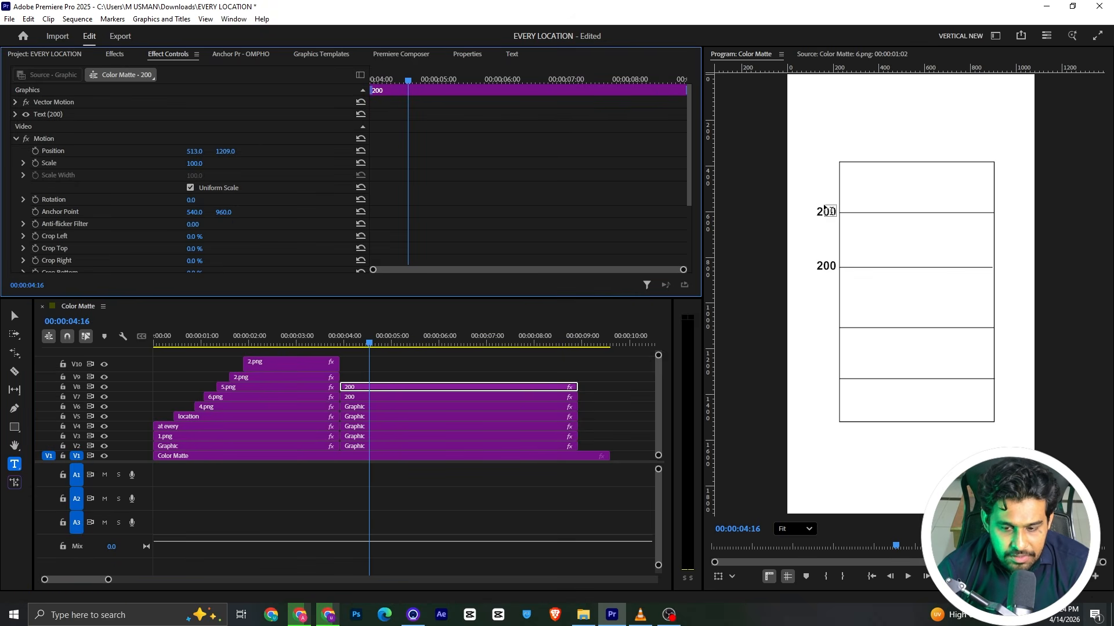
key("alt+Tab")
key("alt+Tab")
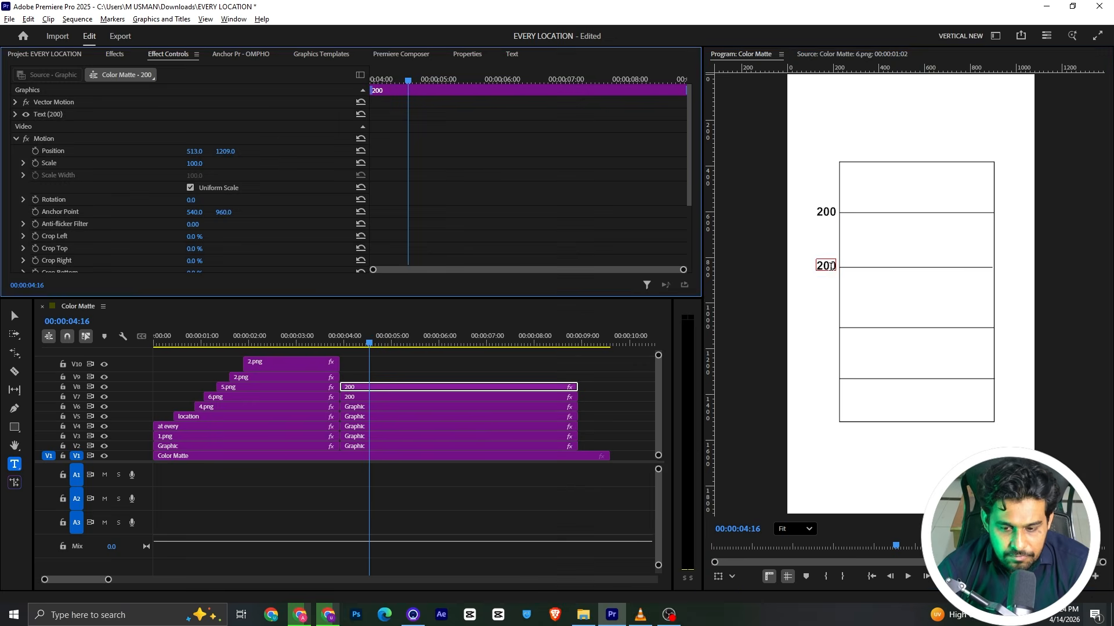
double_click(827, 265)
type("150")
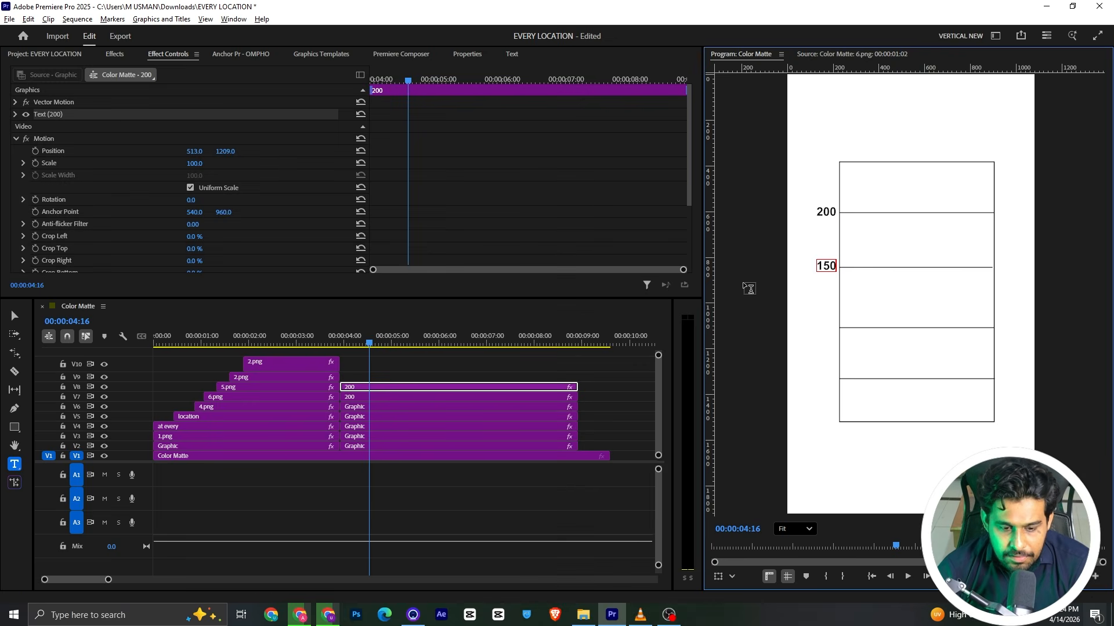
left_click(491, 364)
Copy the 150 label to V9 as a 100 label beside the third line, at Position Y 1473
left_click(377, 387)
left_click_drag(386, 388, 386, 378)
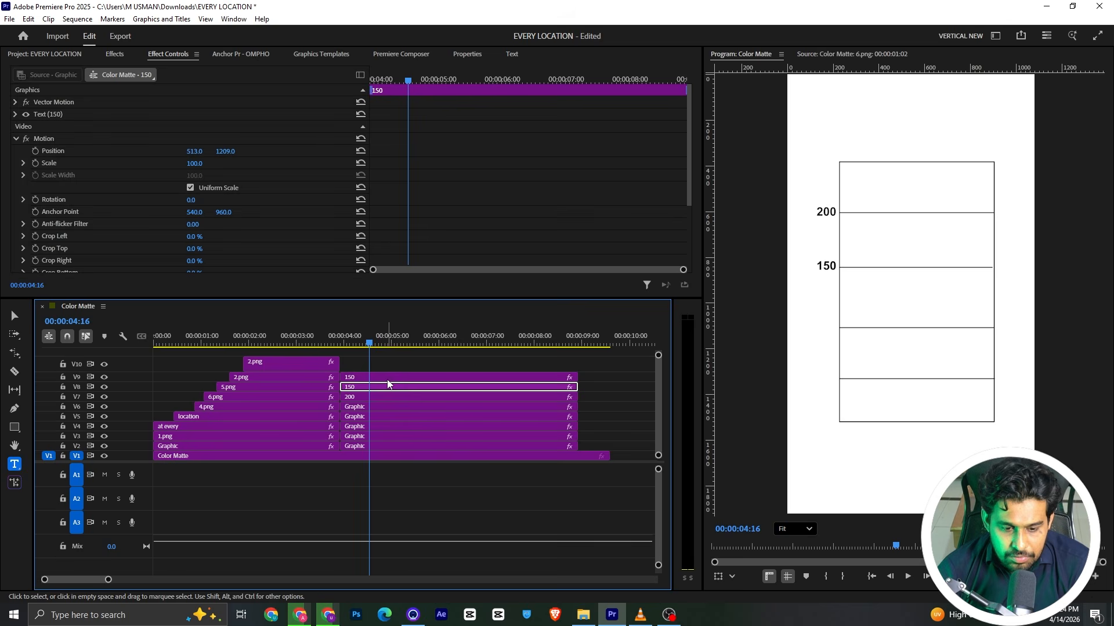
left_click_drag(219, 151, 267, 151)
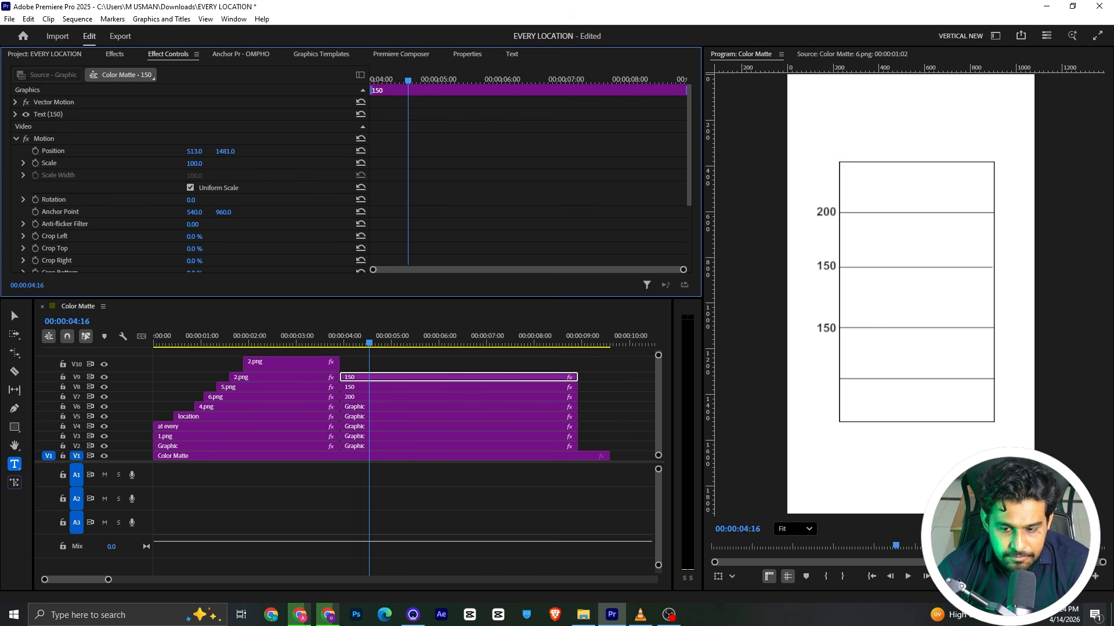
key("alt+Tab")
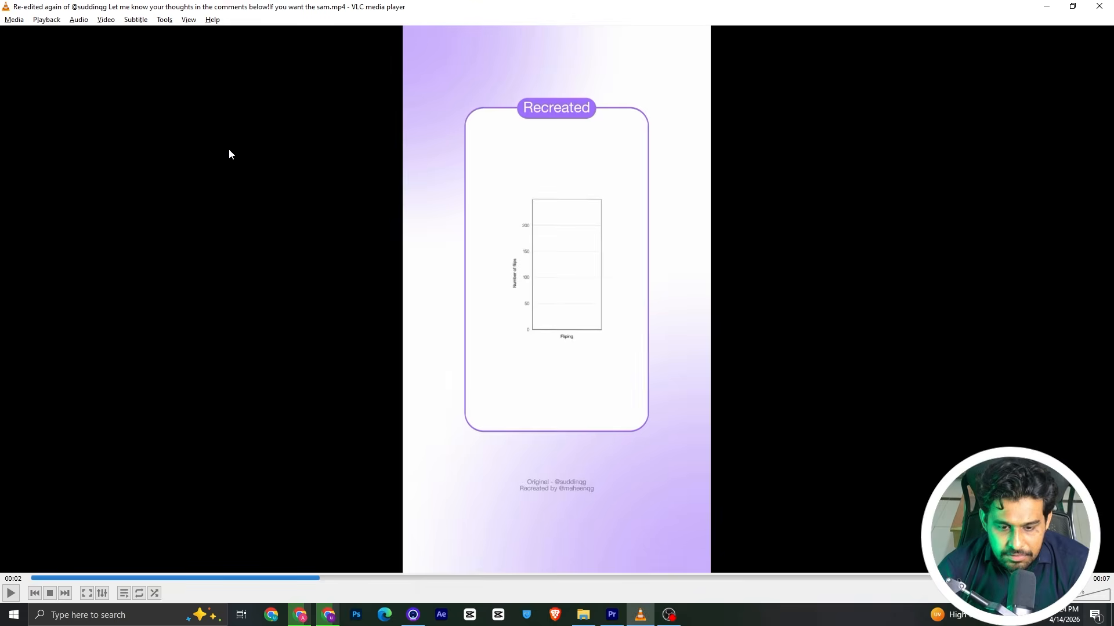
key("alt+Tab")
left_click(826, 326)
double_click(826, 326)
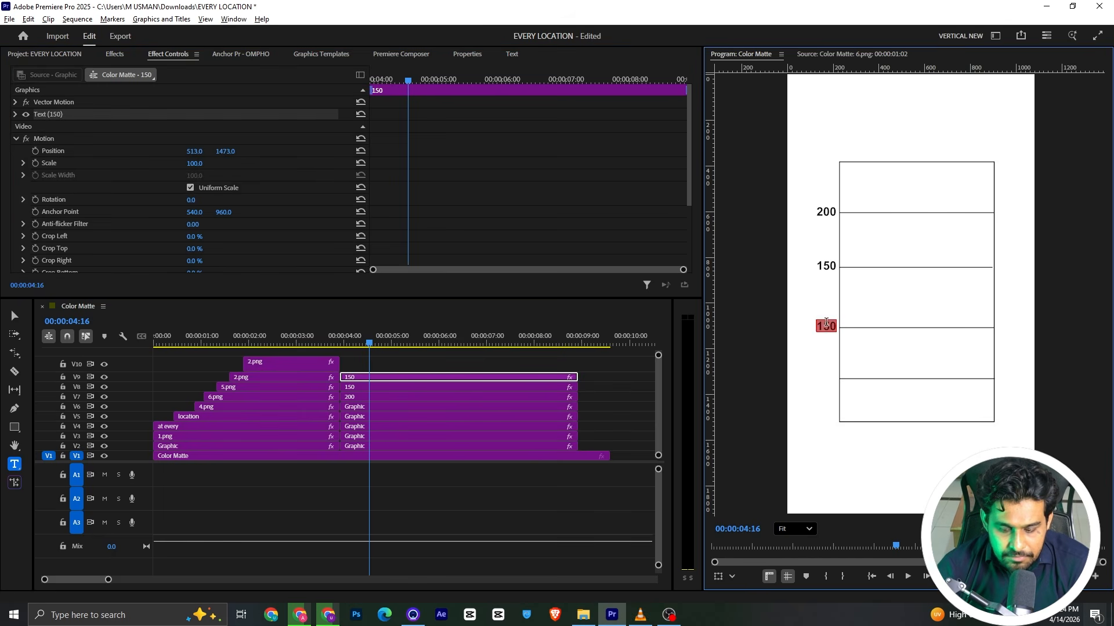
type("100")
Copy the 100 label from V9 to V10, and set the copy's Position Y to 1700, level with the lowest line
left_click_drag(369, 377, 385, 370)
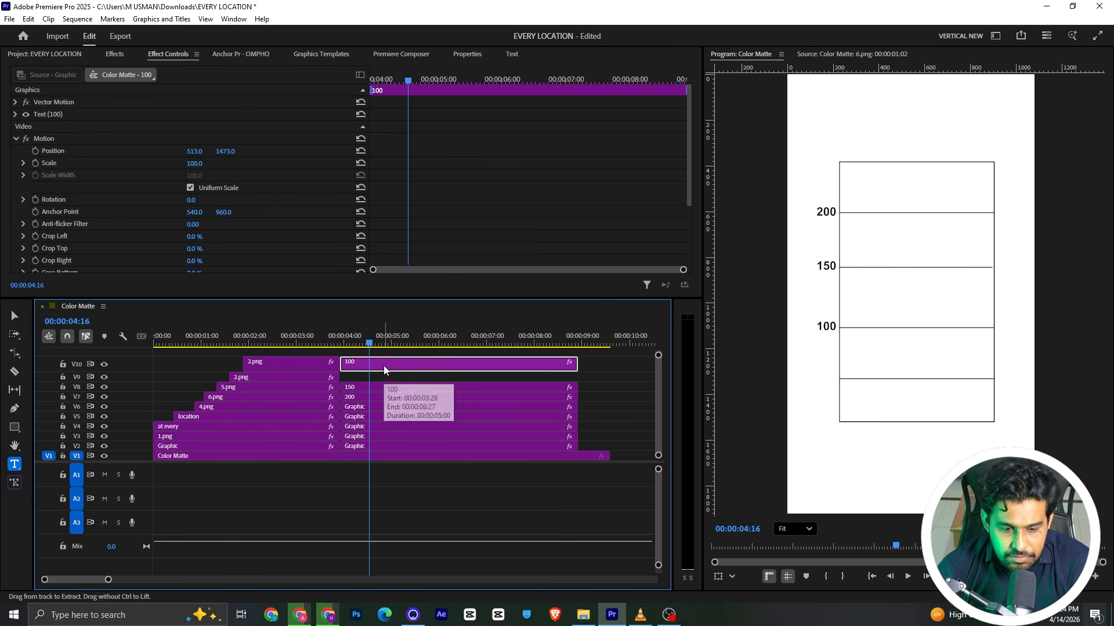
key("ctrl+z")
left_click(387, 379)
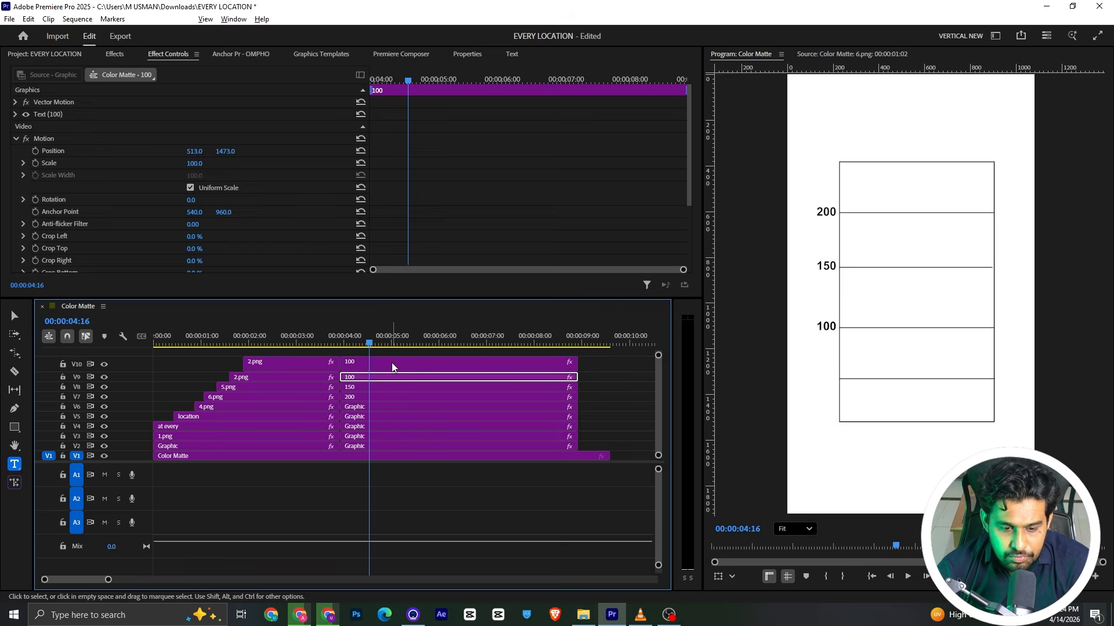
key("alt+Tab")
key("alt+Tab")
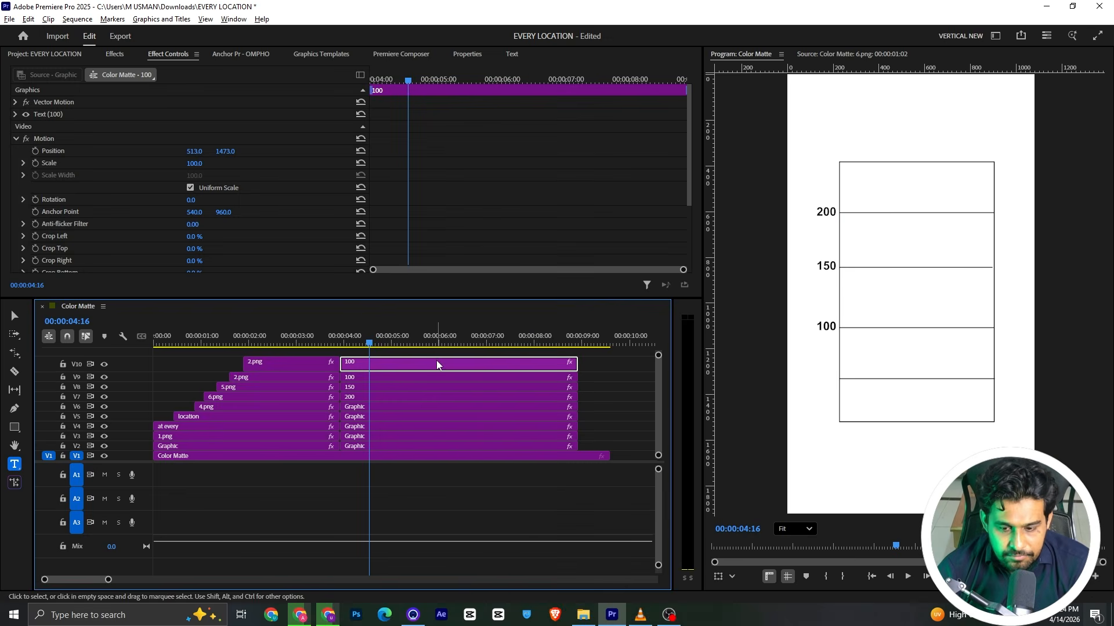
left_click_drag(225, 150, 348, 151)
left_click_drag(225, 150, 220, 196)
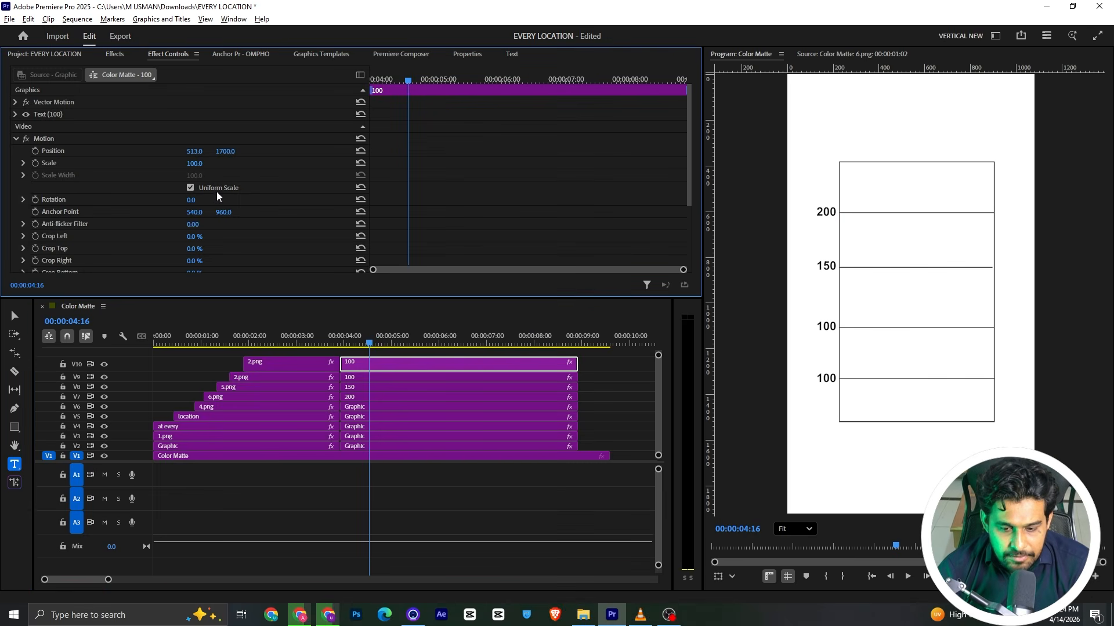
Change the V10 label's text to 50 and set its Position X to 541
left_click(832, 377)
double_click(832, 377)
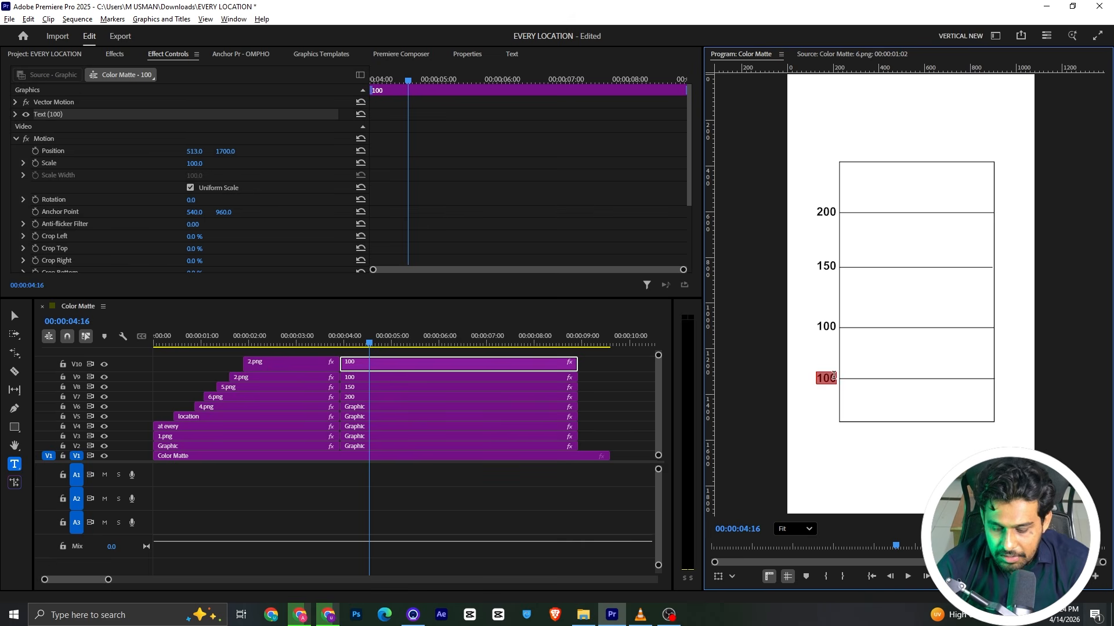
type("50")
left_click(419, 356)
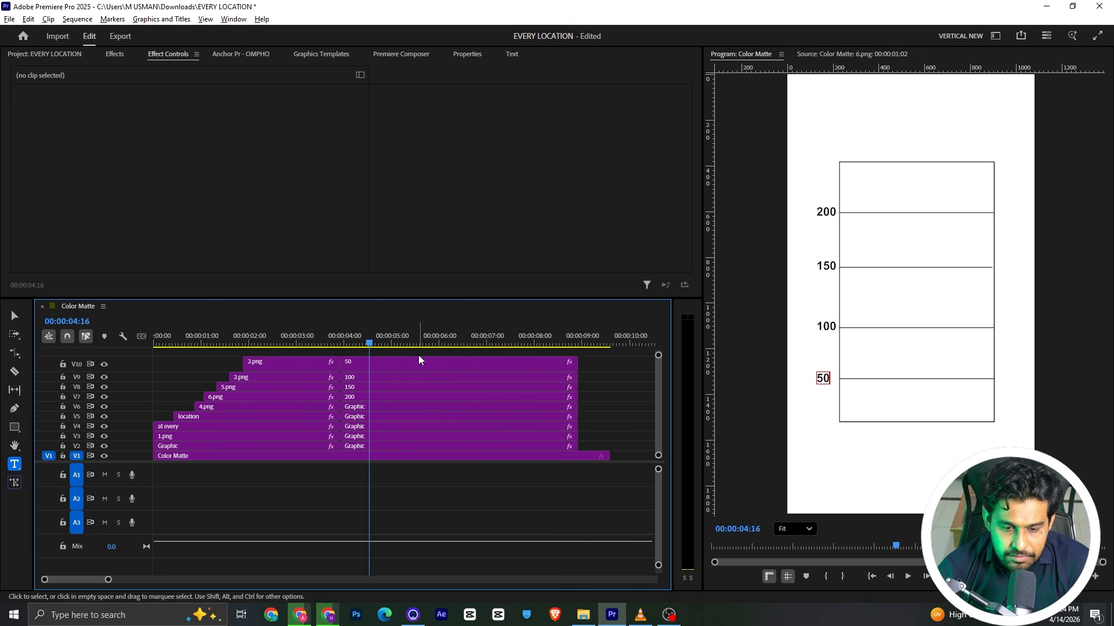
left_click(413, 366)
left_click_drag(192, 151, 196, 151)
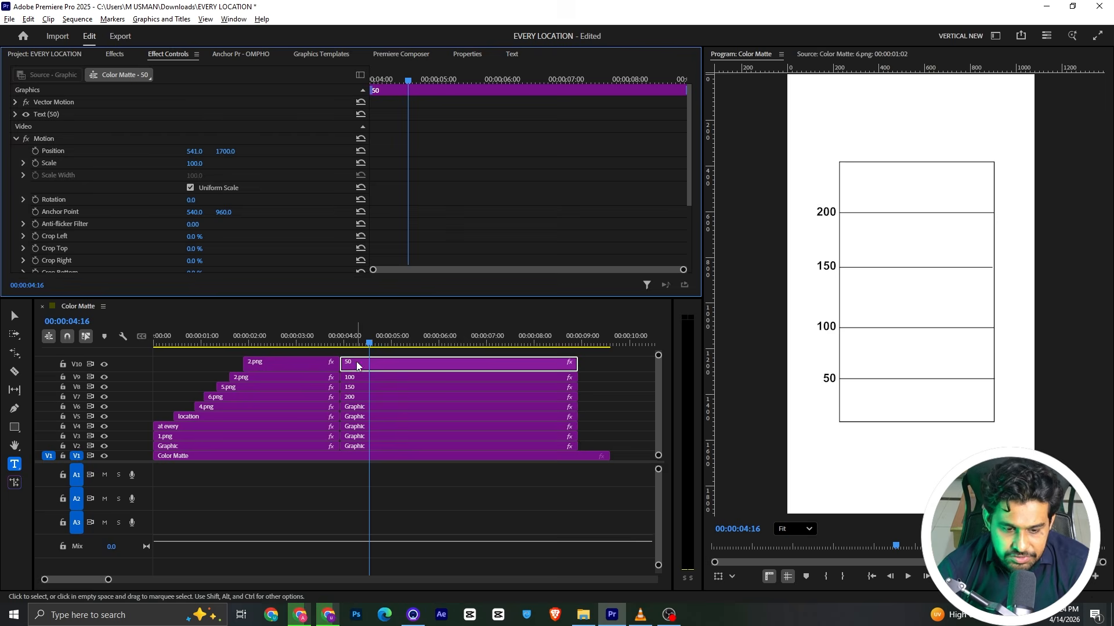
Copy the 50 label to V11, and set the copy's Position Y to 1881 at the rectangle's bottom edge
left_click_drag(360, 363, 358, 360)
left_click_drag(225, 151, 336, 151)
left_click(226, 151)
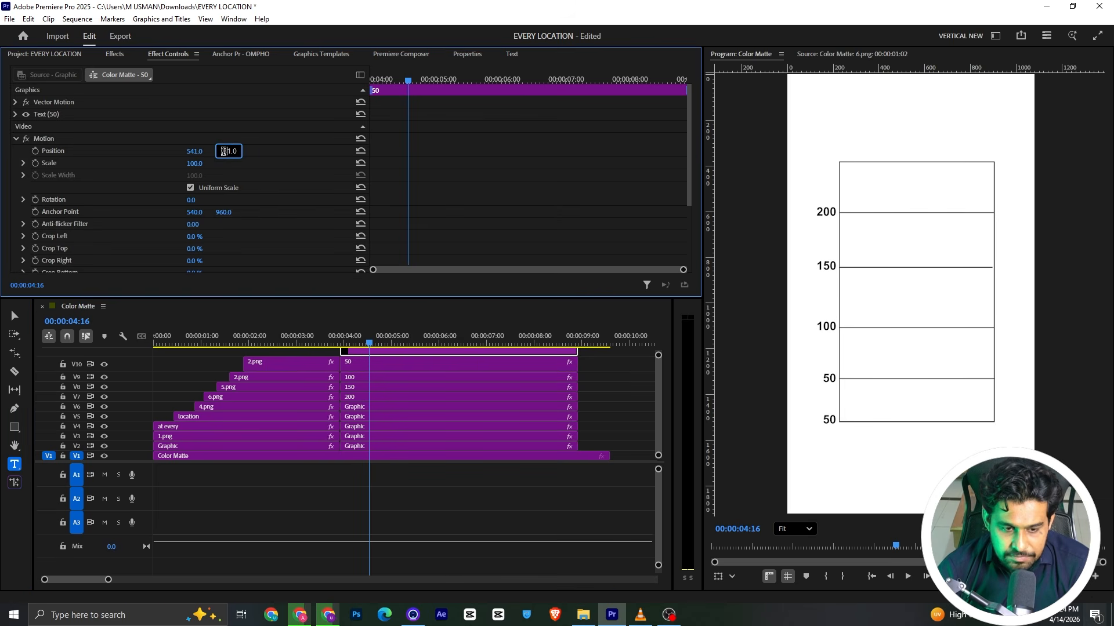
Change the V11 label's text to 0, set its Position X to 572, and deselect it
left_click(829, 420)
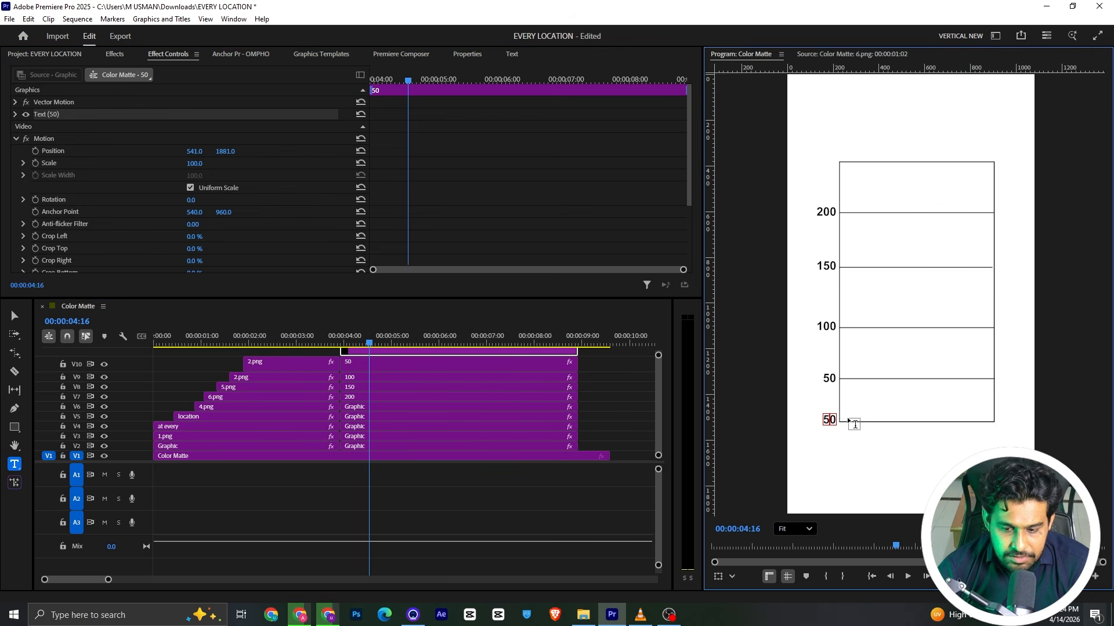
key("BackSpace")
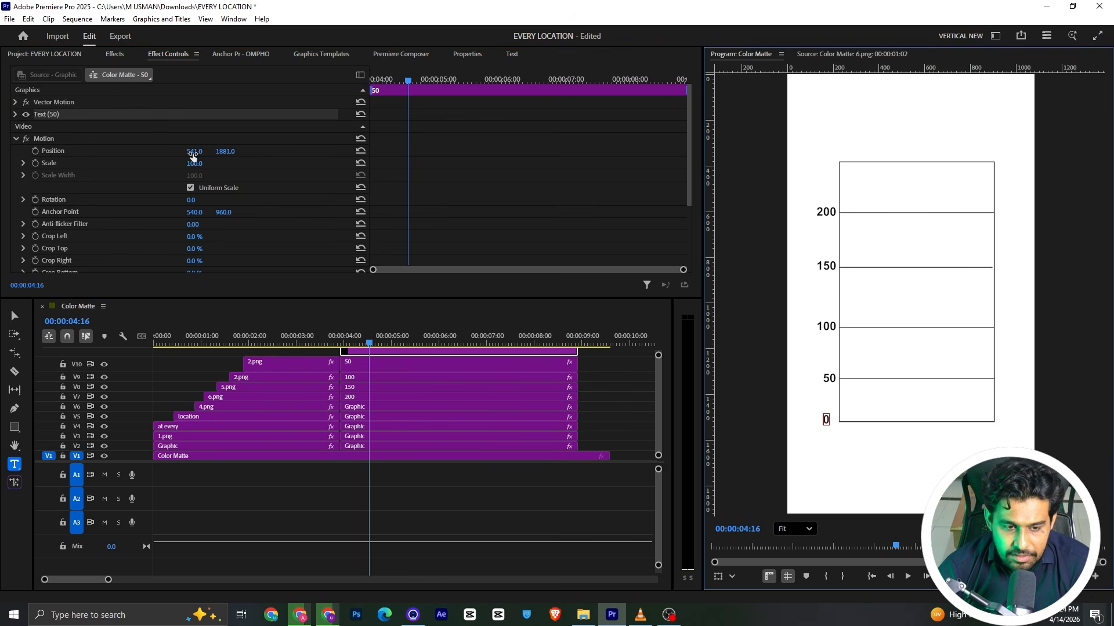
left_click_drag(194, 151, 212, 151)
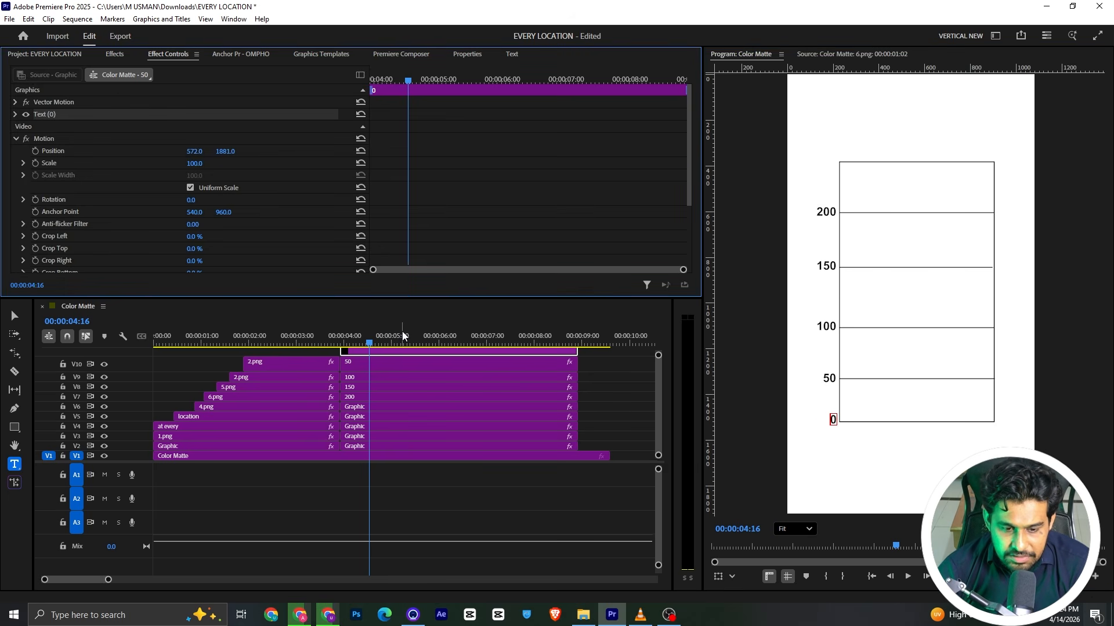
left_click(607, 381)
scroll(666, 348, "up", 1)
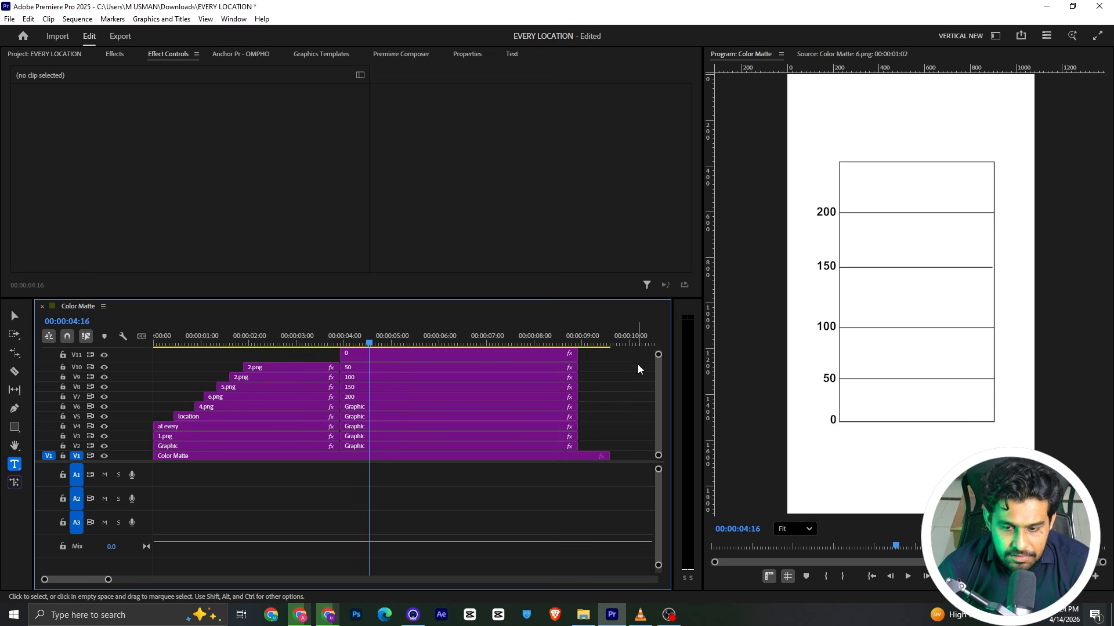
Play and scrub the reference video in VLC to examine how the chart's bar and heading animate around 00:03
key("alt+Tab")
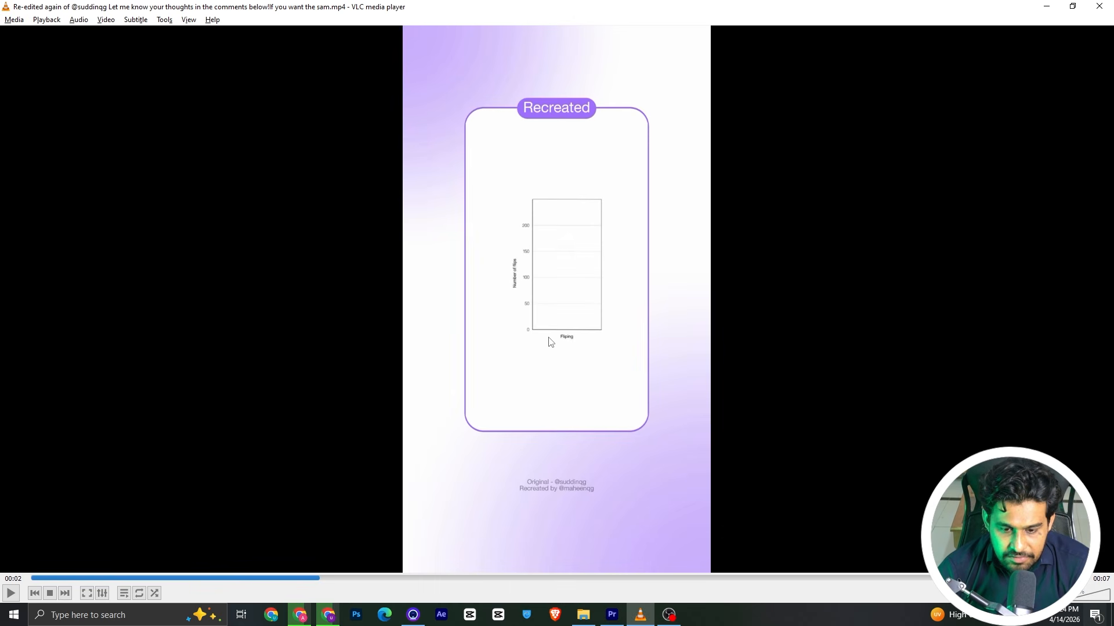
key("alt+Tab")
key("alt+Tab")
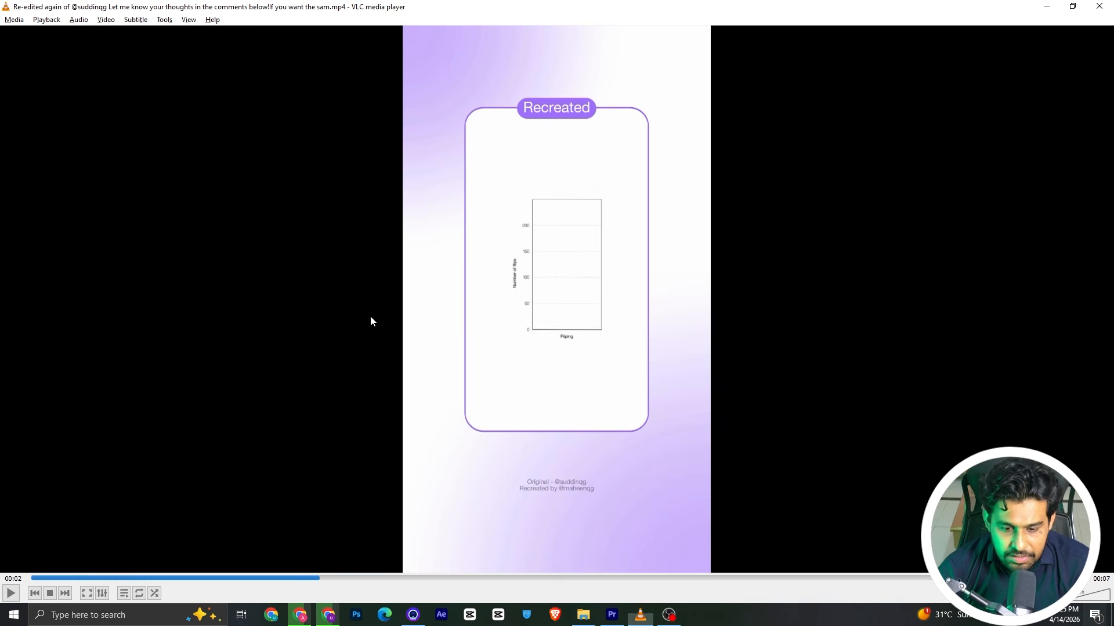
key("space")
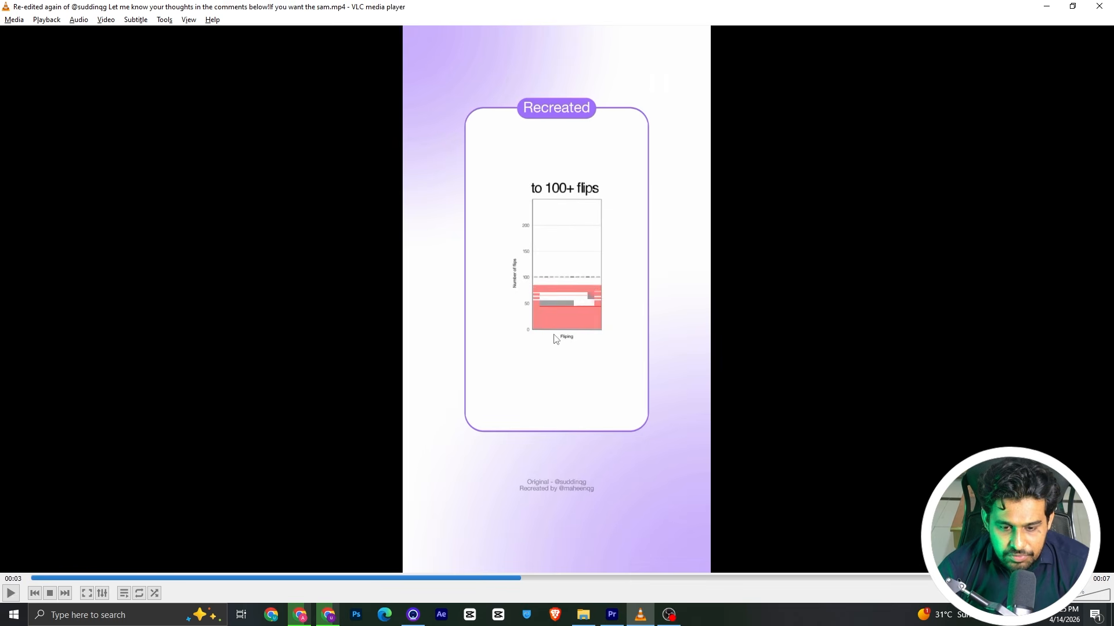
key("space")
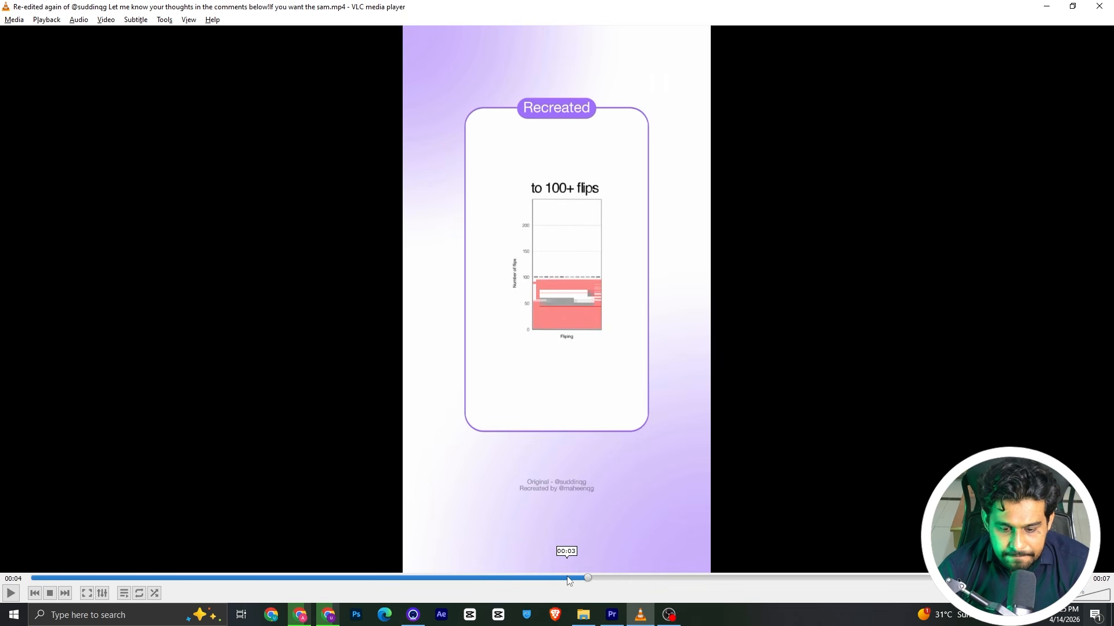
left_click_drag(561, 579, 606, 579)
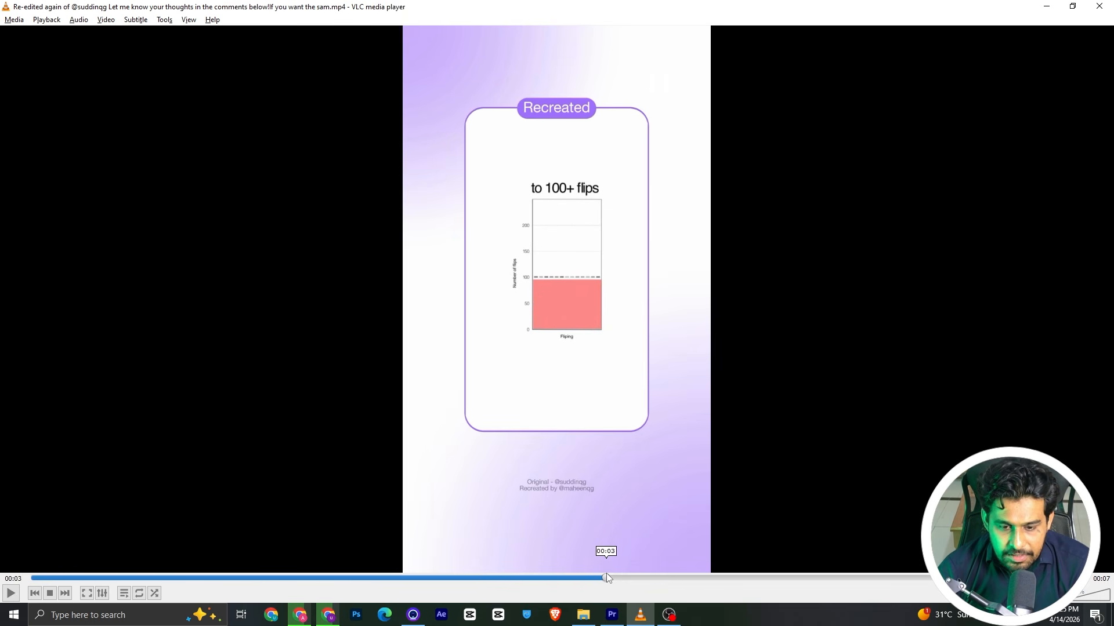
Return to Premiere Pro and nest the five axis value label clips on V7 to V11 as Nested Sequence 01
key("alt+Tab")
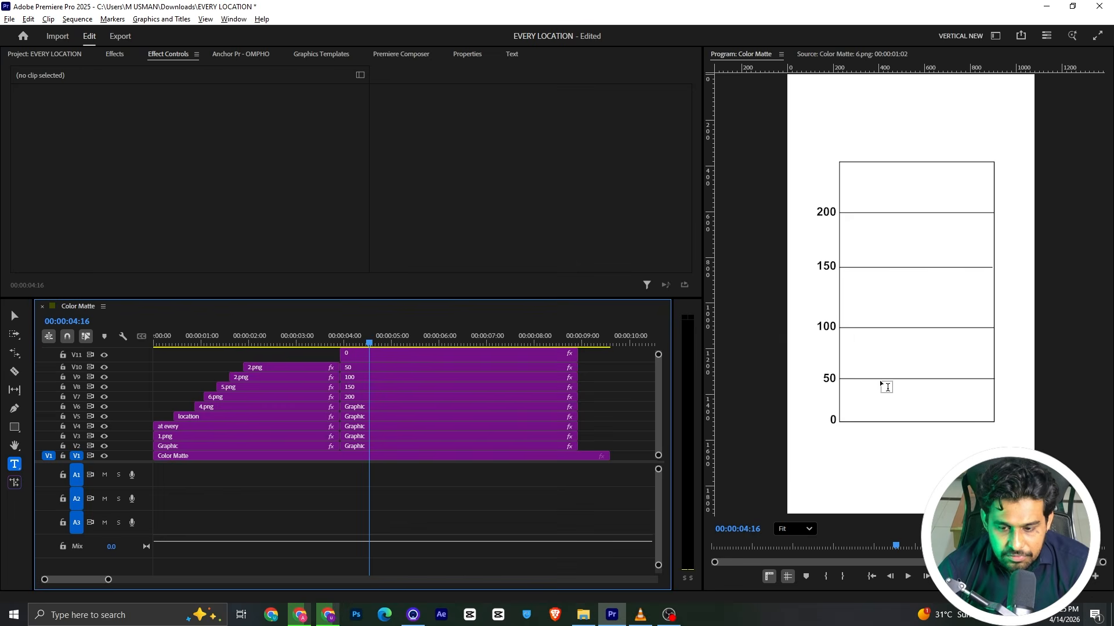
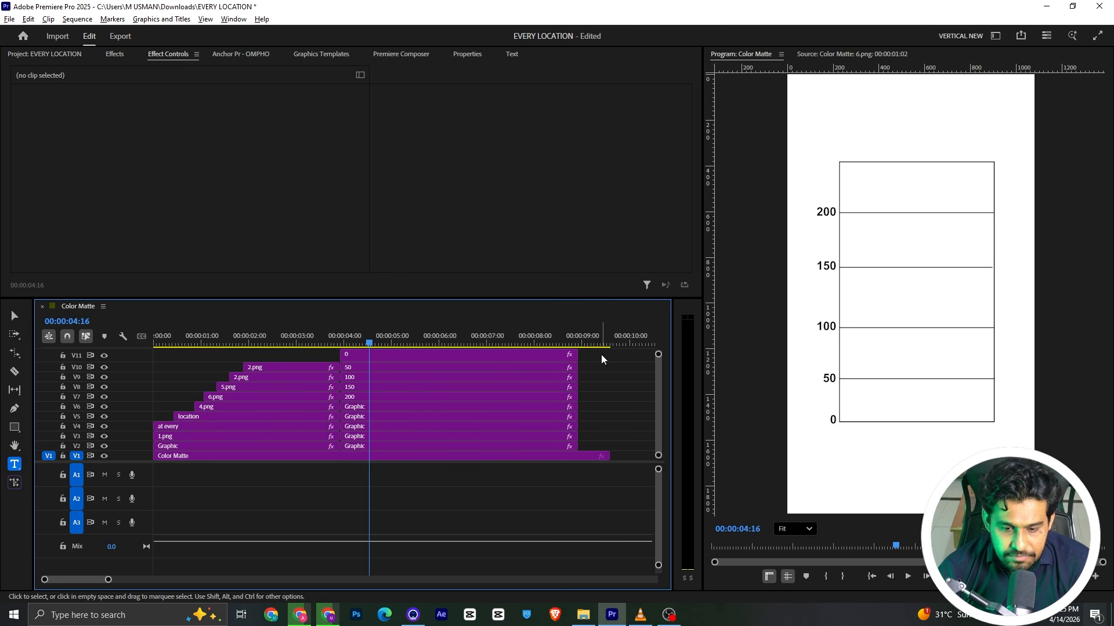
left_click_drag(601, 353, 518, 394)
right_click(518, 394)
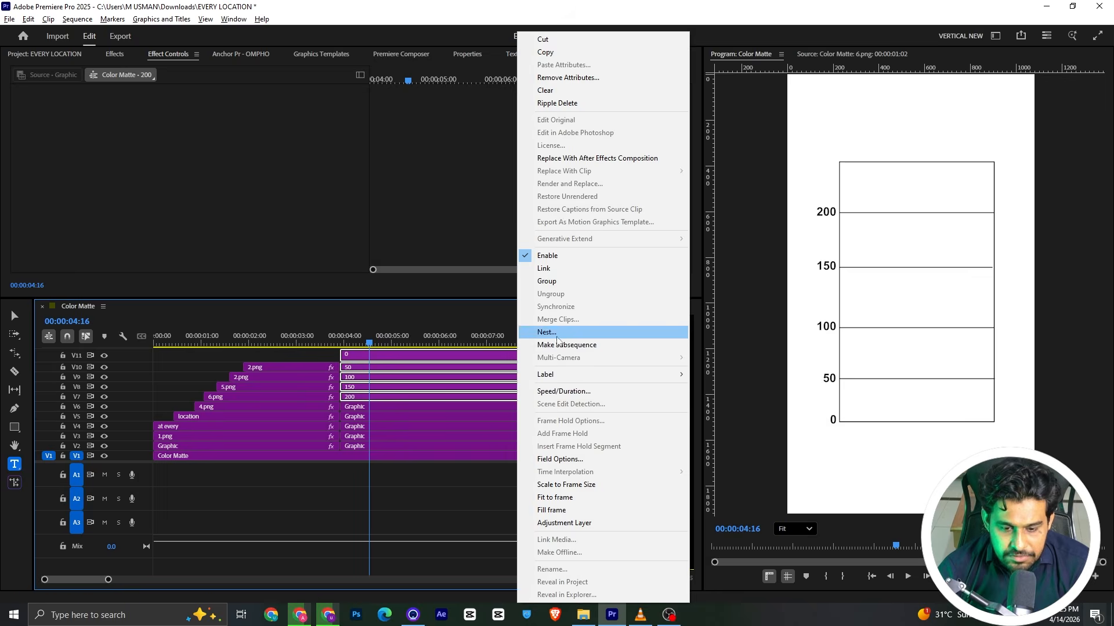
left_click(607, 330)
left_click(583, 319)
left_click(407, 399)
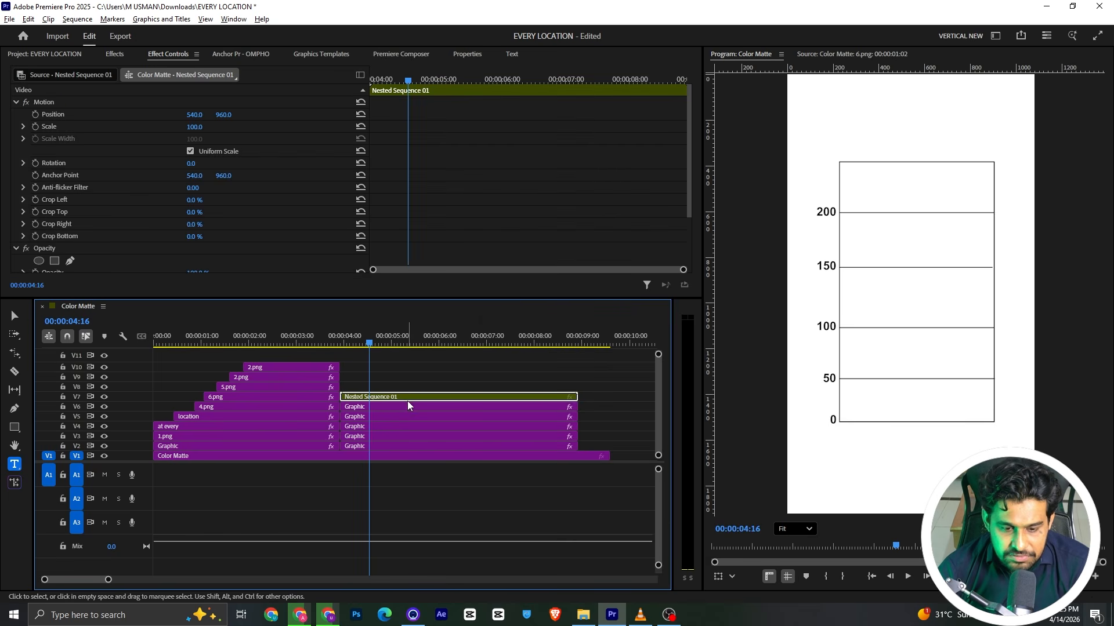
left_click(16, 315)
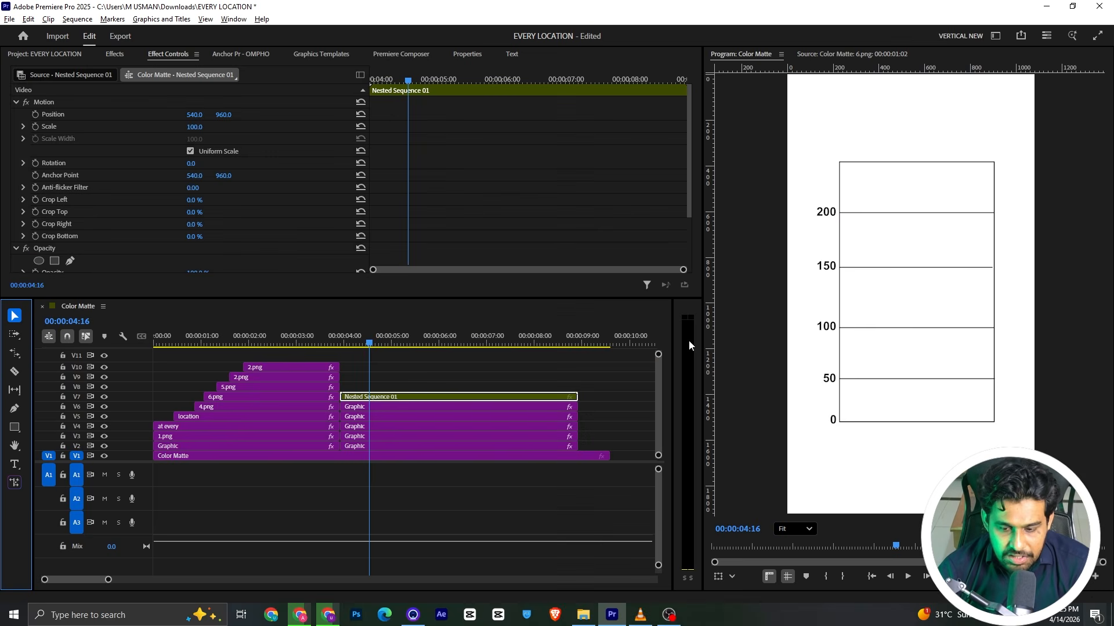
left_click(864, 332)
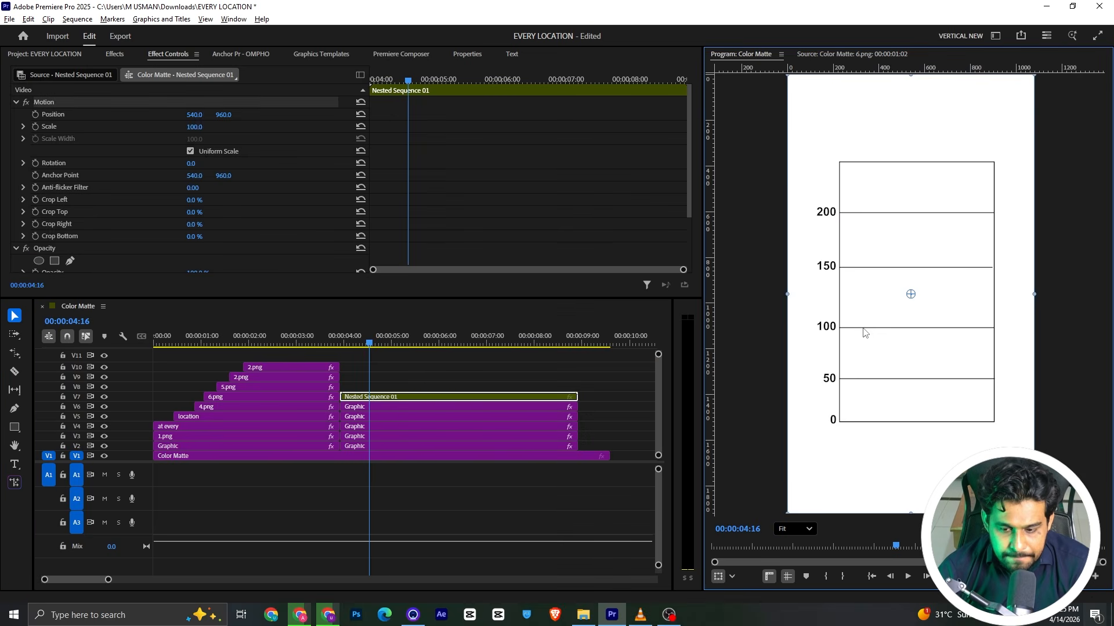
left_click(587, 377)
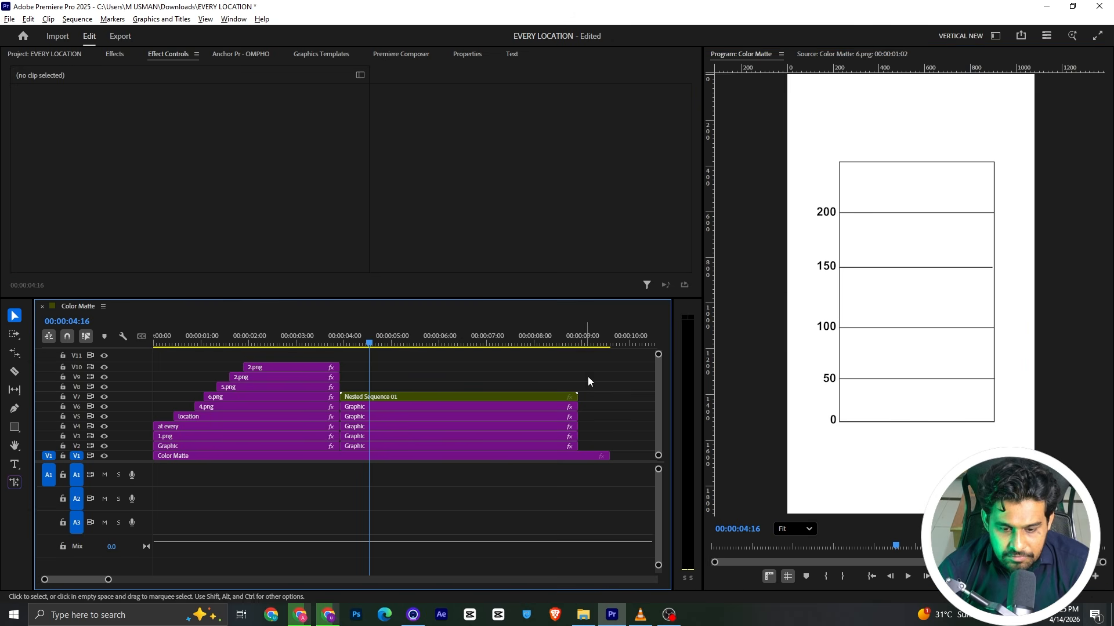
left_click(908, 334)
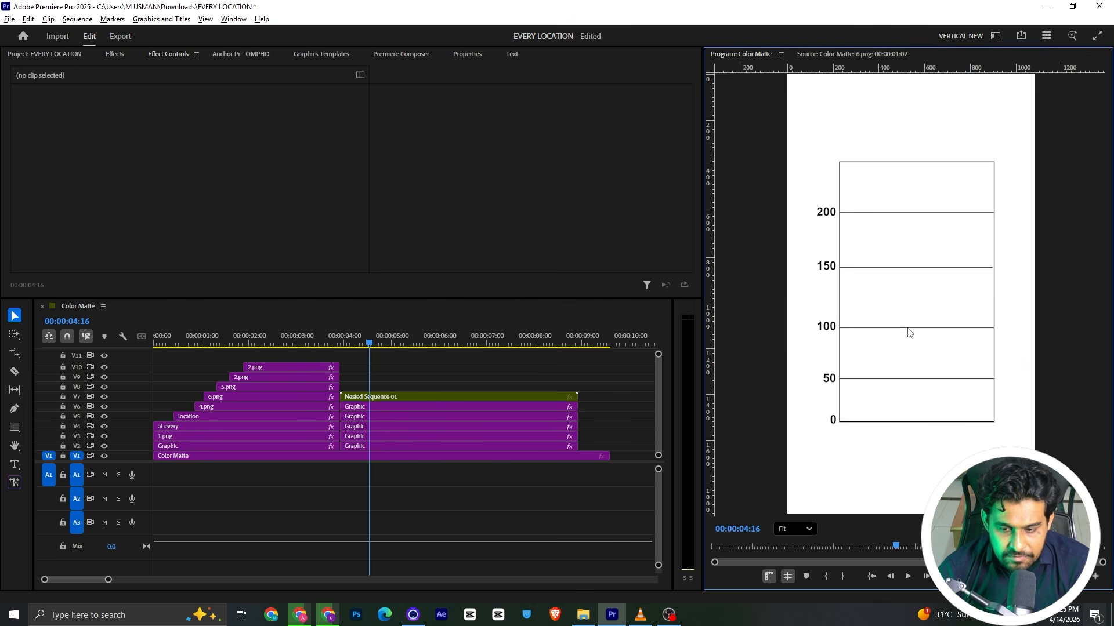
left_click(416, 408)
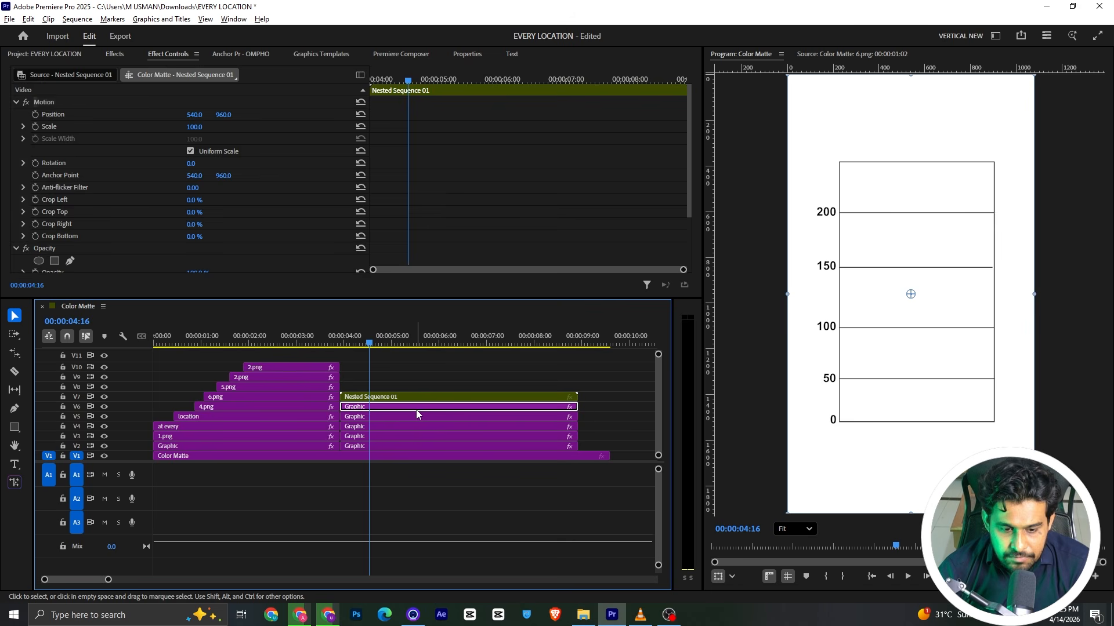
Toggle the visibility of tracks V6 and V5 to identify which grid line each of their graphics holds
left_click(103, 407)
left_click(103, 407)
left_click(103, 417)
left_click(103, 417)
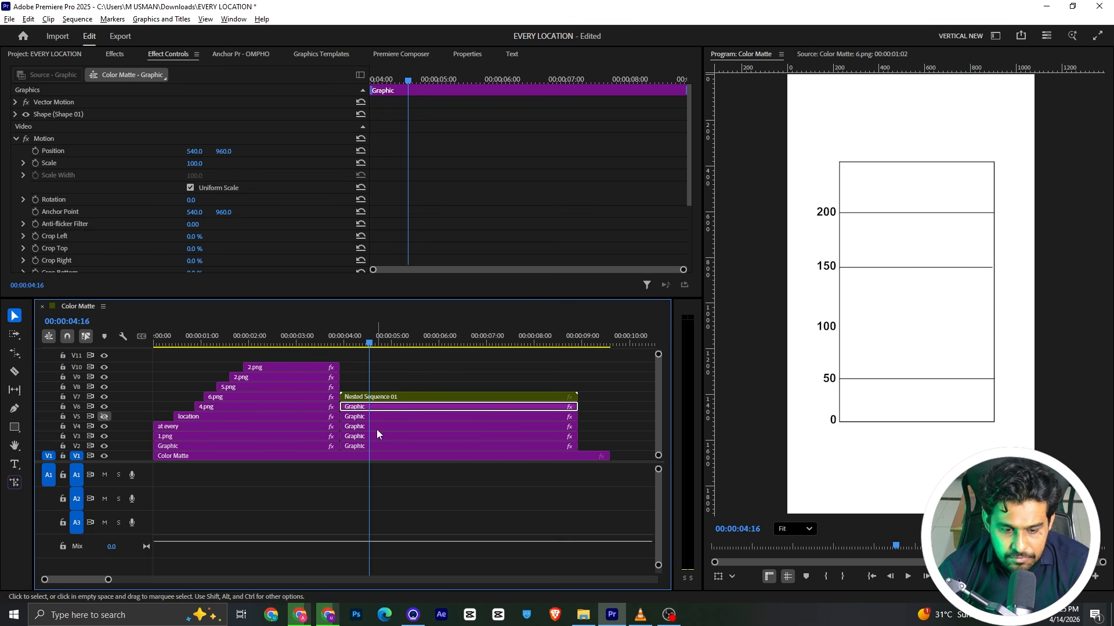
left_click(378, 419)
left_click(104, 417)
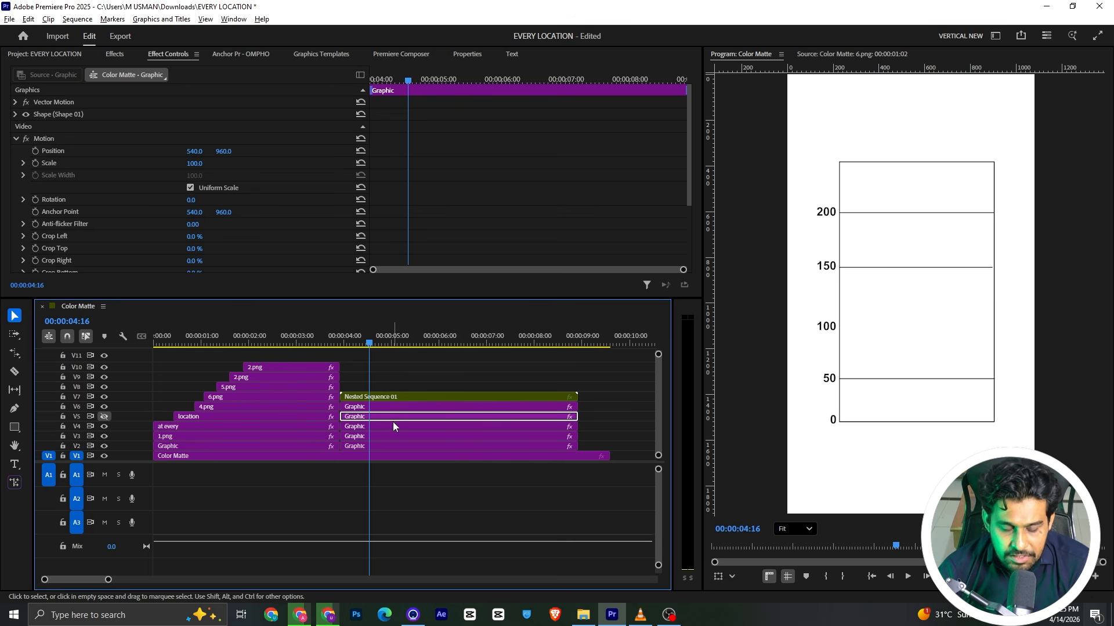
left_click(592, 407)
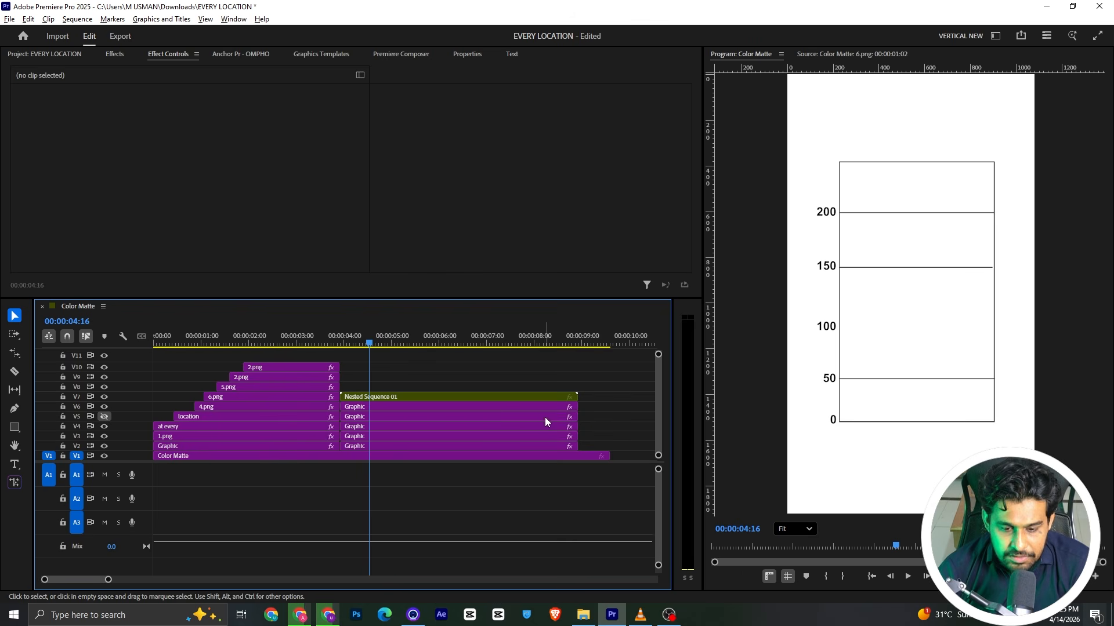
left_click(522, 409)
left_click(522, 428)
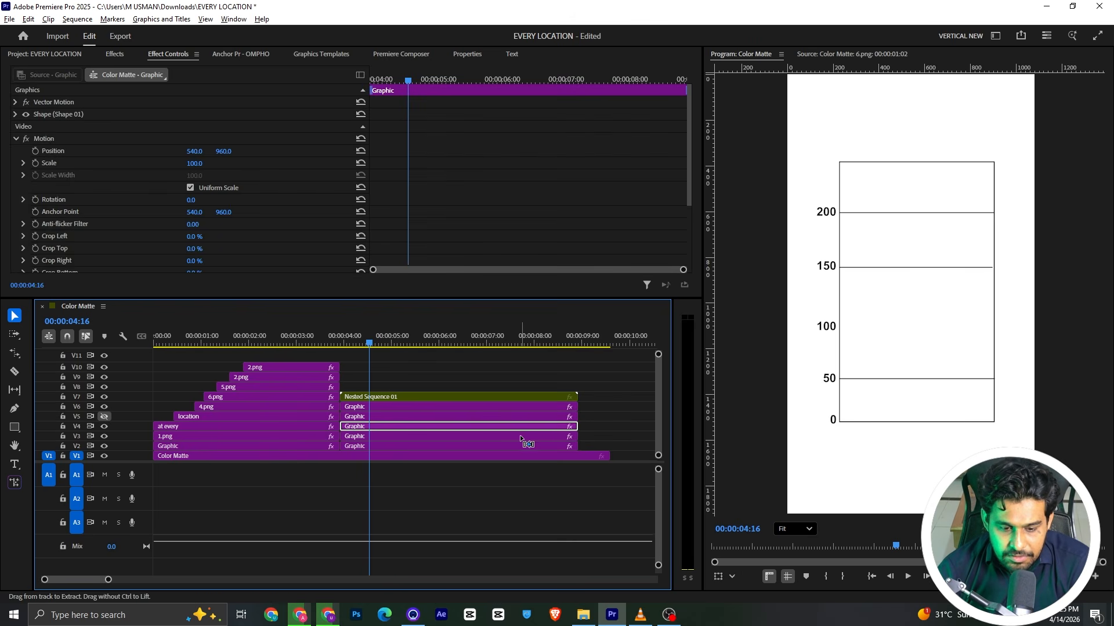
left_click(520, 439, "shift")
left_click(521, 445, "shift")
left_click(600, 408)
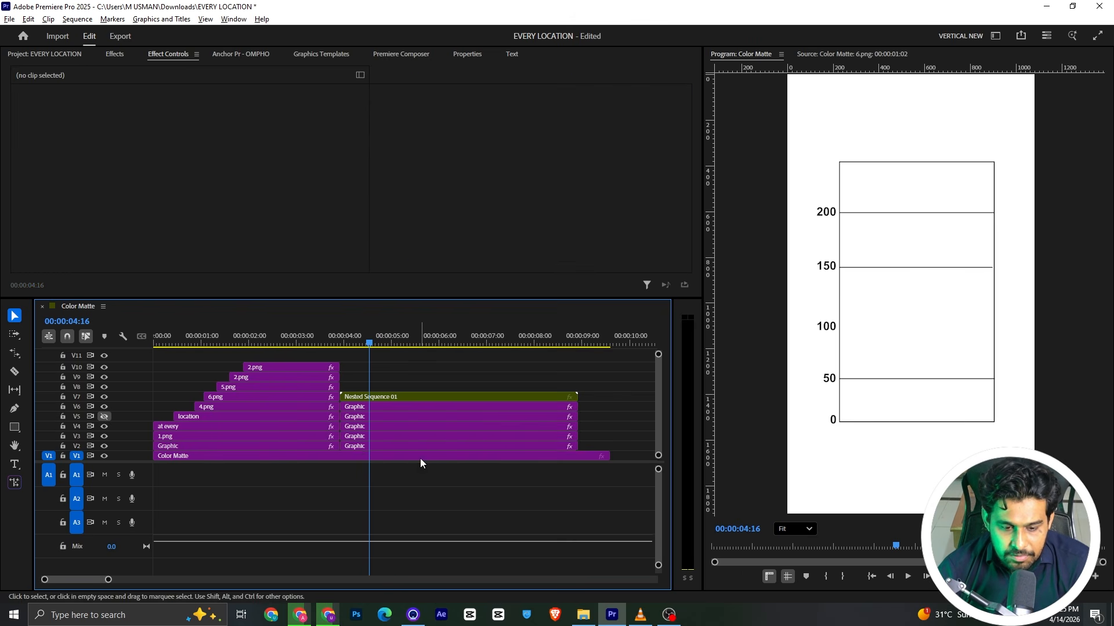
Try an opacity of 50% on the chart's outline rectangle on V2
left_click(423, 445)
scroll(129, 173, "down", 2)
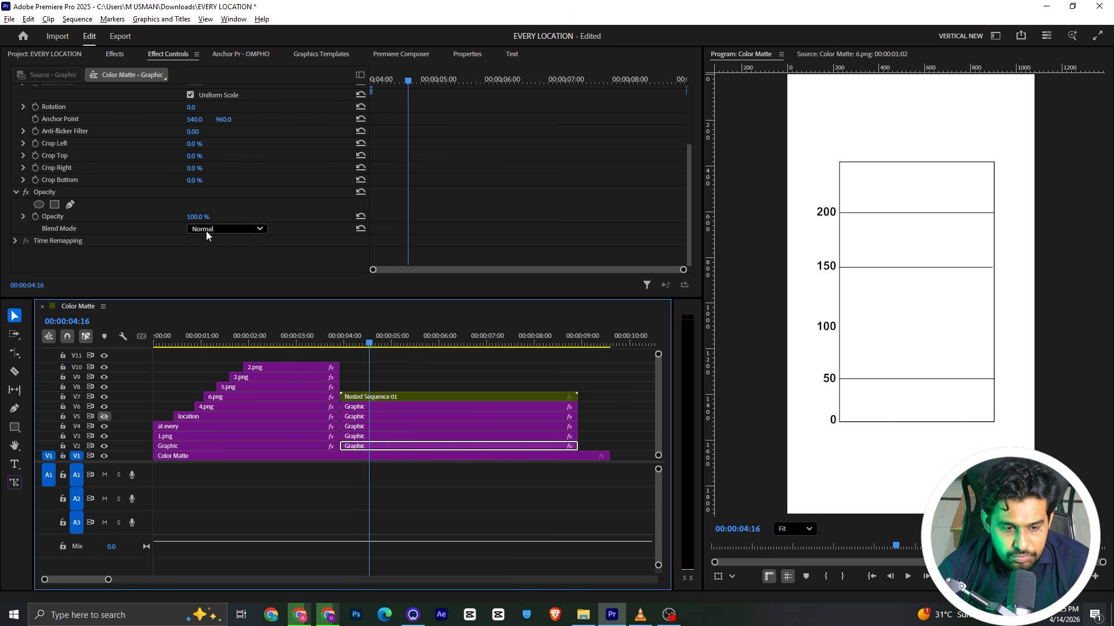
left_click(198, 216)
type("50")
key("Return")
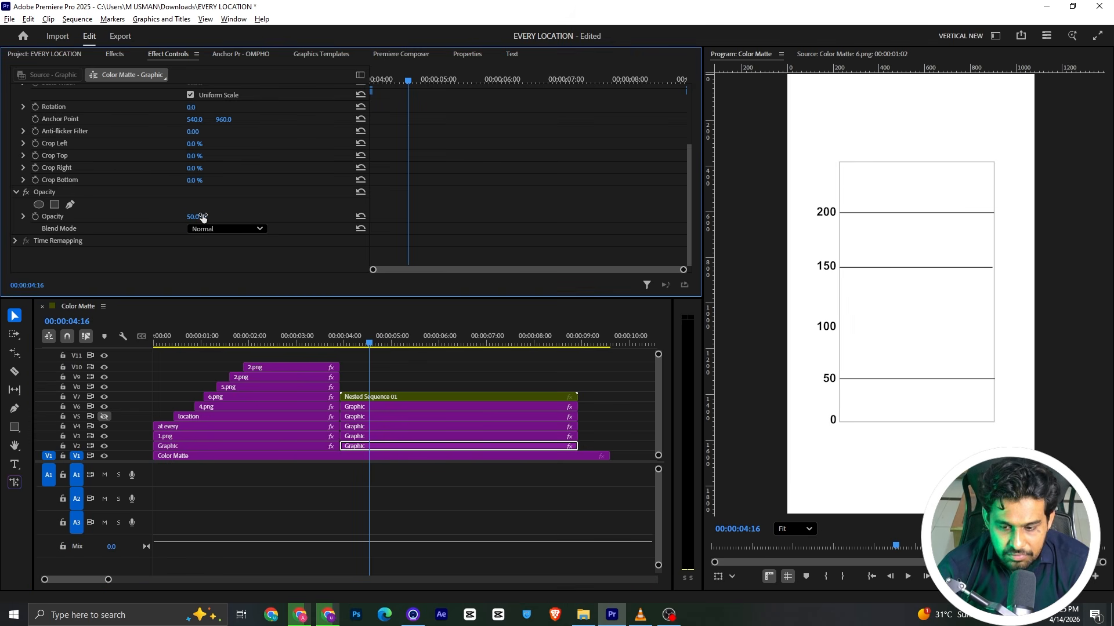
Set the opacity of the grid line at the 200 label, on V3, to 50%
left_click(409, 434)
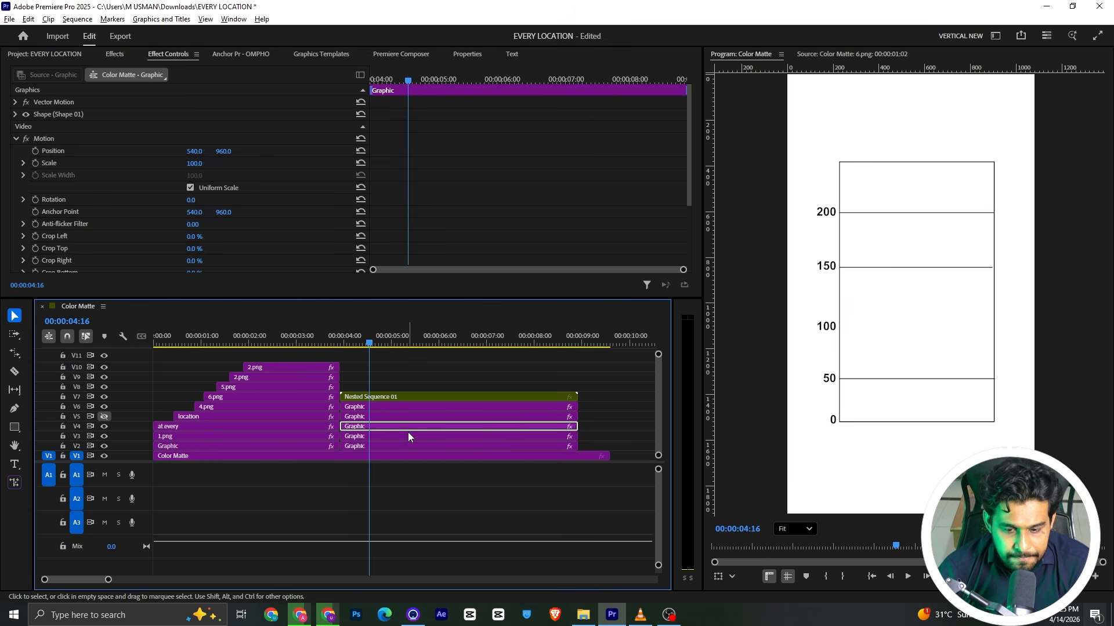
scroll(214, 229, "down", 3)
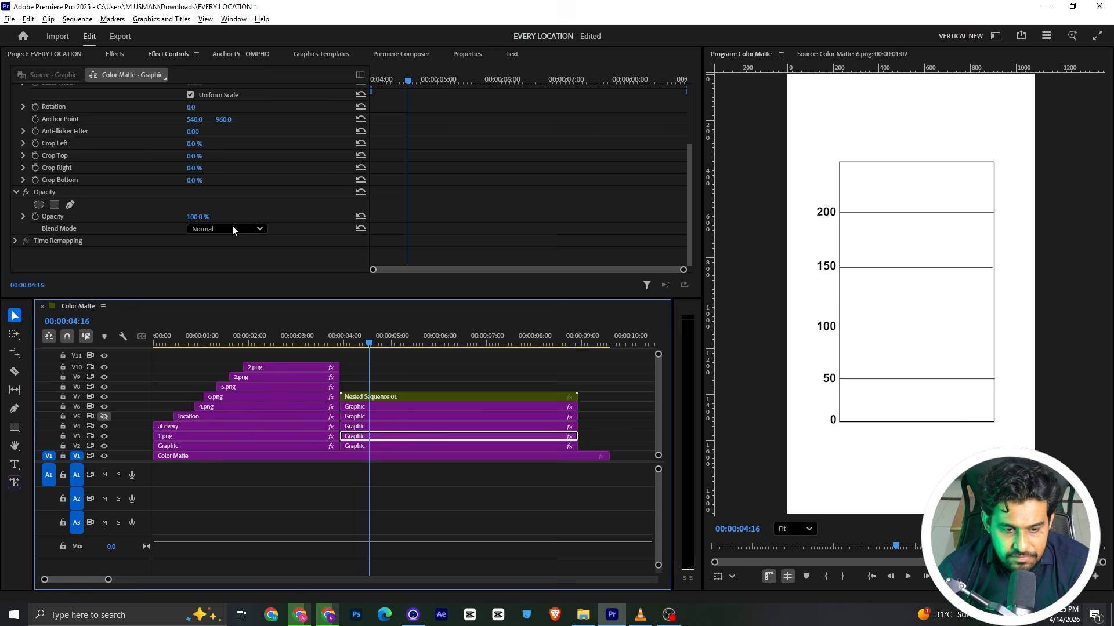
left_click(189, 217)
type("50")
key("Return")
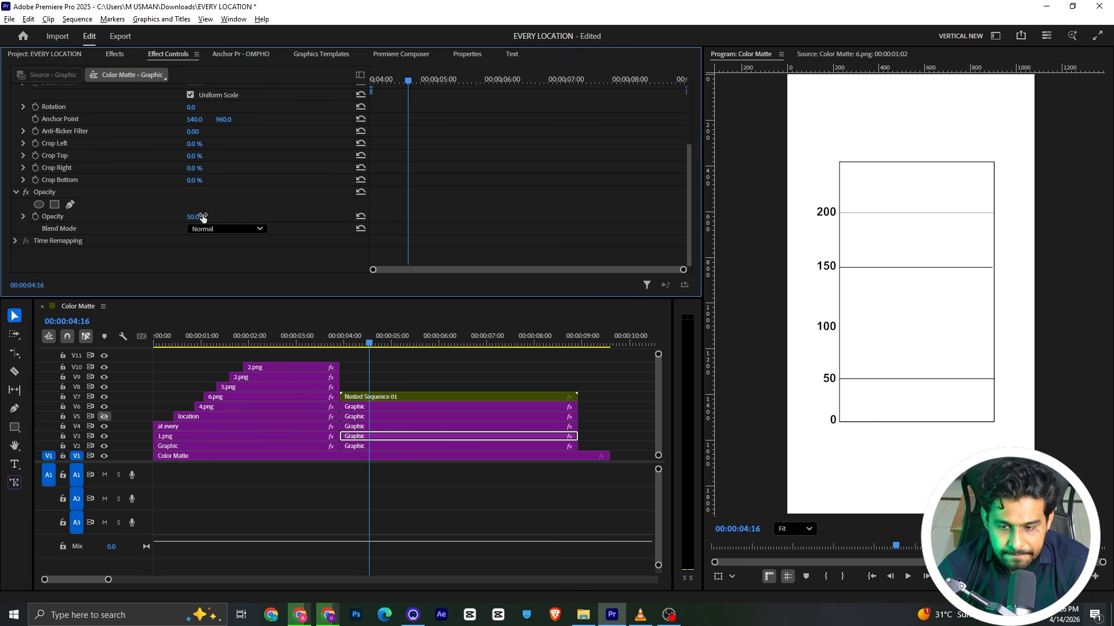
Set the opacity of the grid line at the 150 label, on V4, to 50%
left_click(360, 427)
scroll(241, 181, "down", 3)
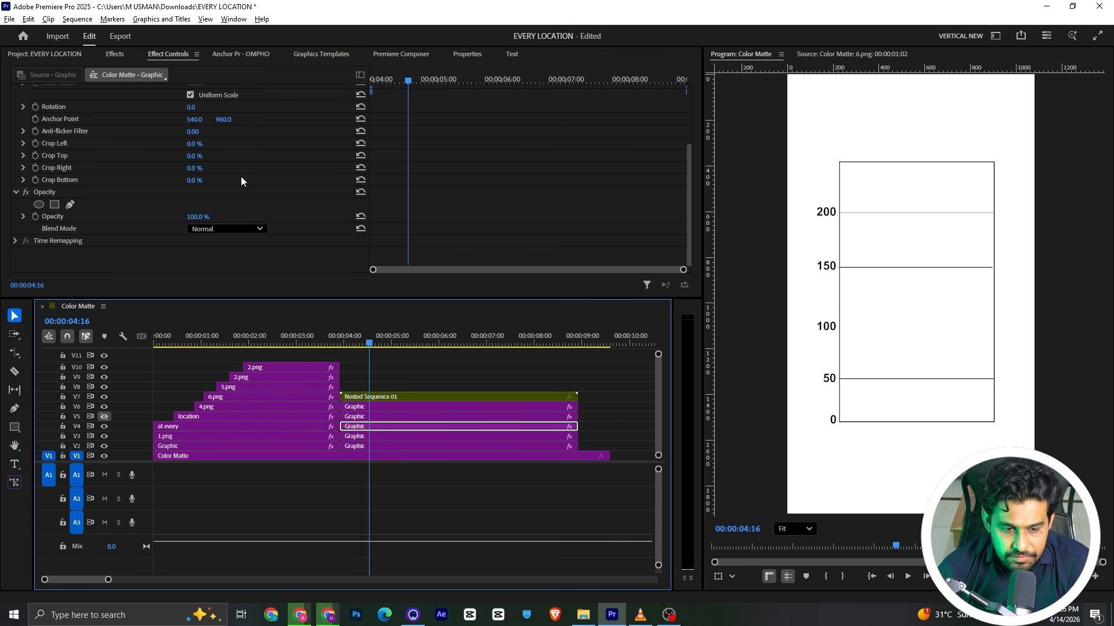
left_click(189, 217)
type("50")
key("Return")
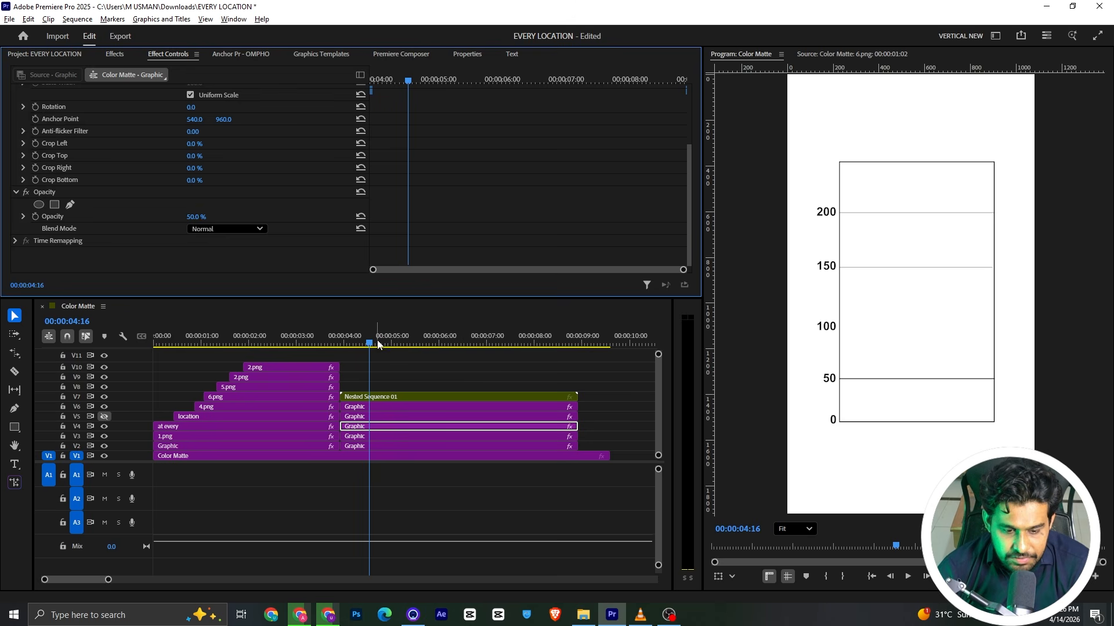
Set the opacity of the hidden grid line for the 100 label, on V5, to 50%
left_click(377, 417)
scroll(247, 194, "down", 3)
left_click(202, 215)
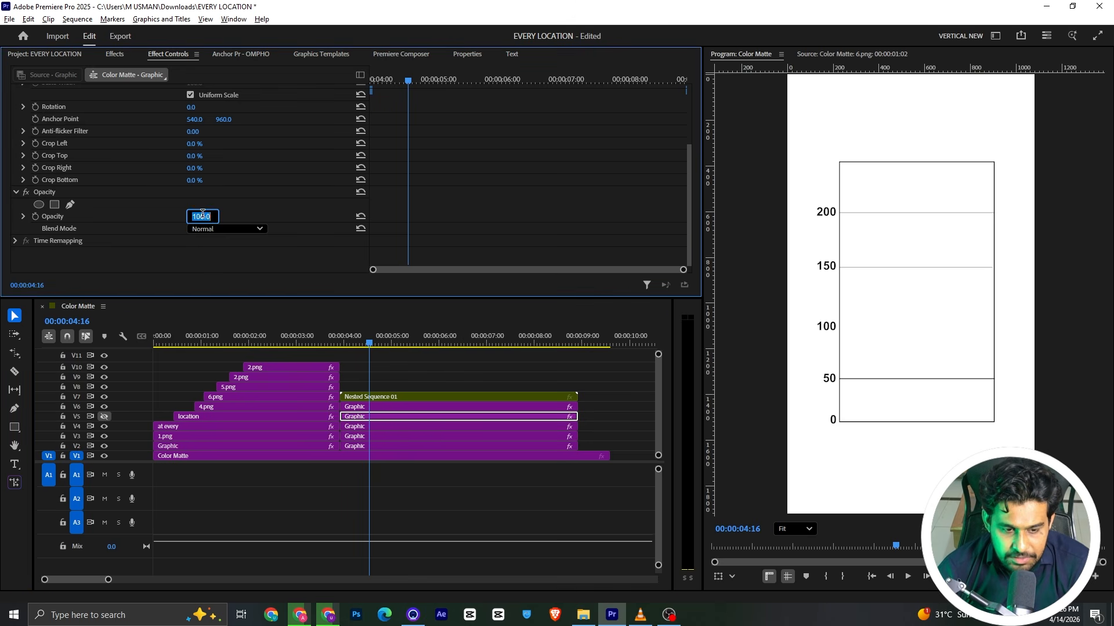
type("50")
key("Return")
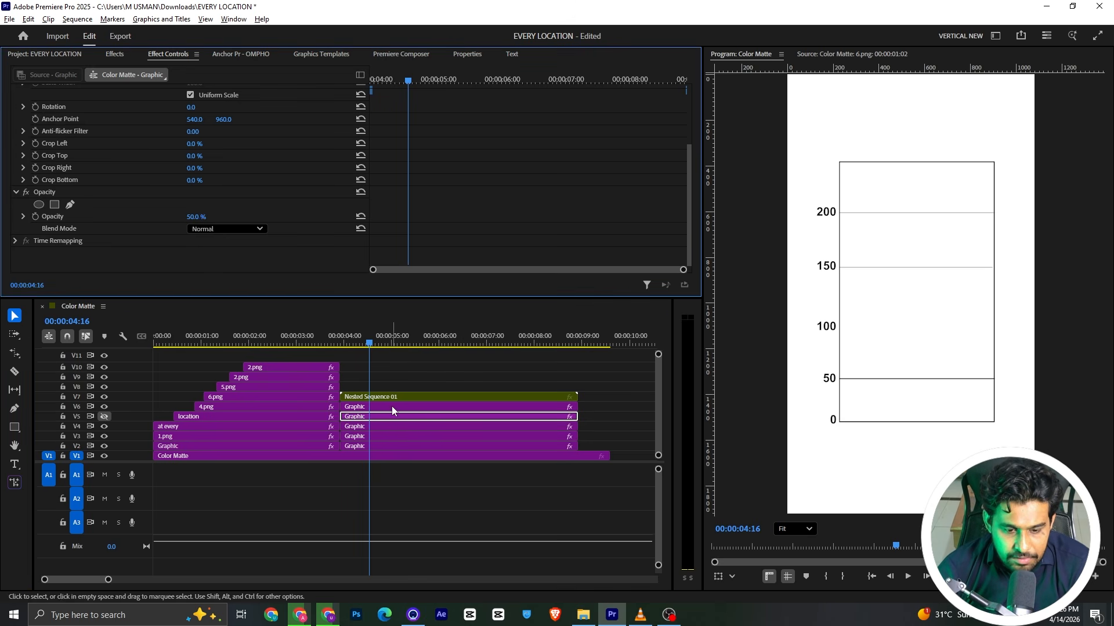
Set the V6 grid line at the 50 label to 50% opacity, and make track V5 visible again
left_click(392, 409)
left_click(198, 216)
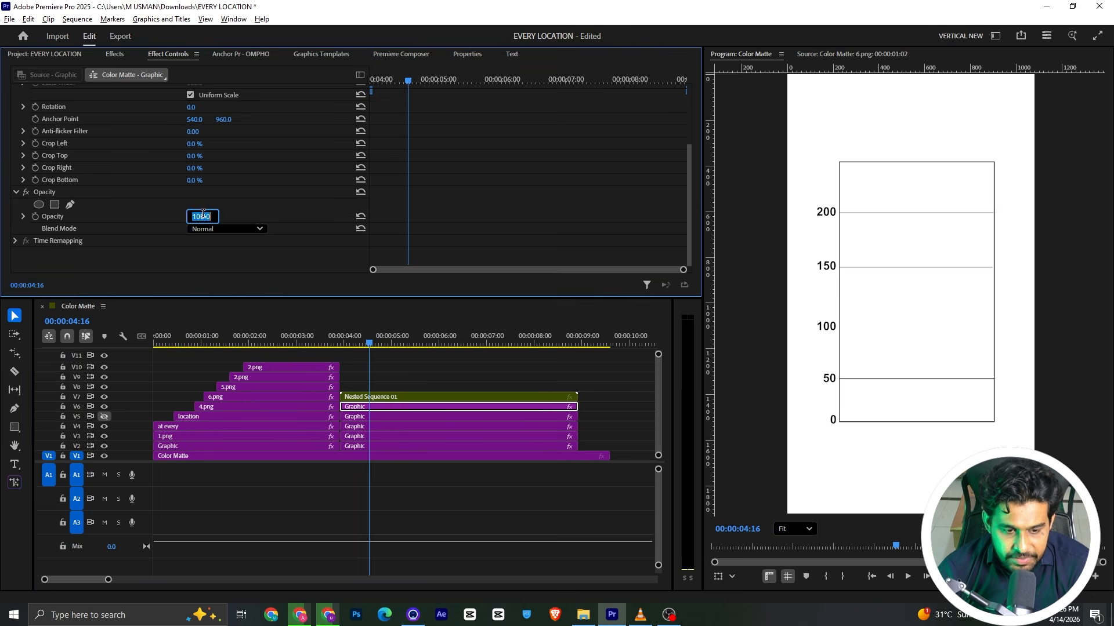
type("50")
key("Return")
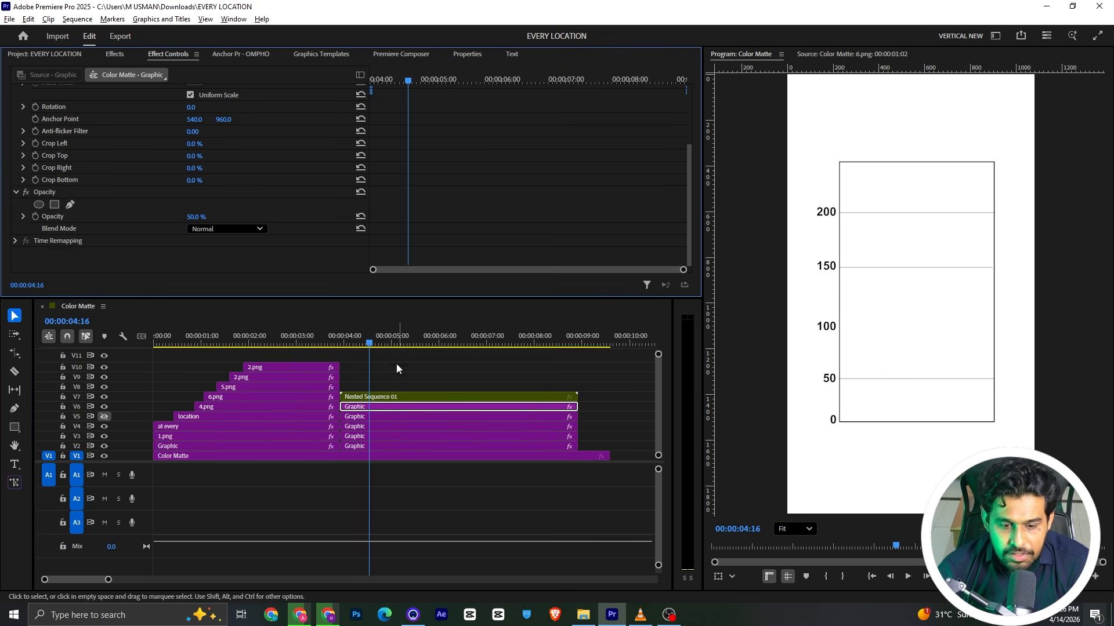
left_click(104, 416)
left_click(480, 364)
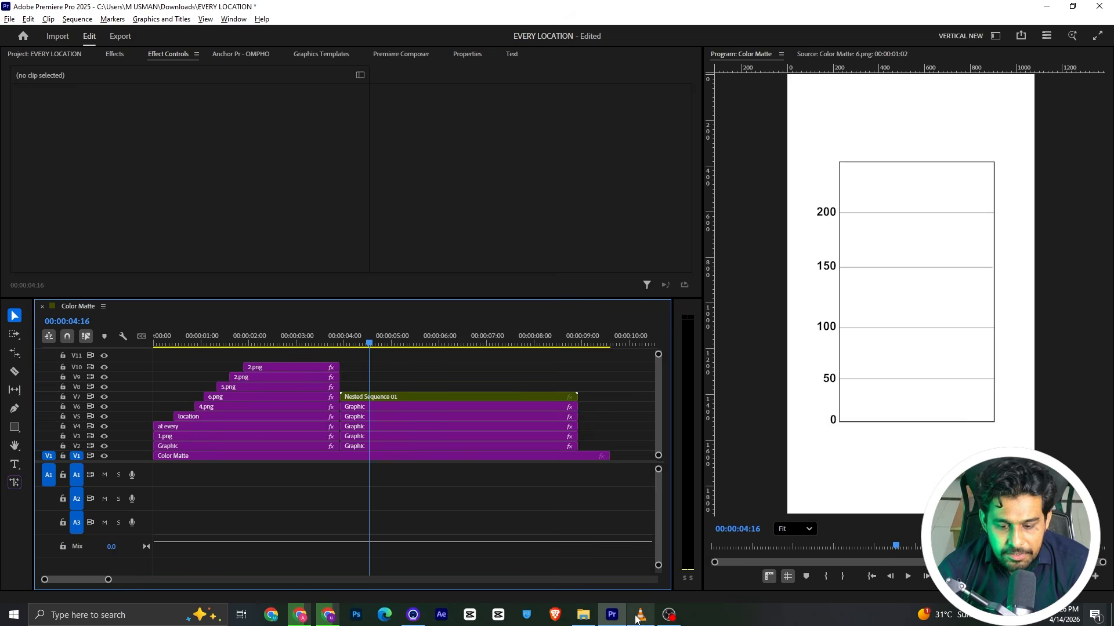
Draw a bar rectangle at 00:00:04:16 across the chart's full width, from the 100 grid line down to the 0 baseline
key("alt+Tab")
key("alt+Tab")
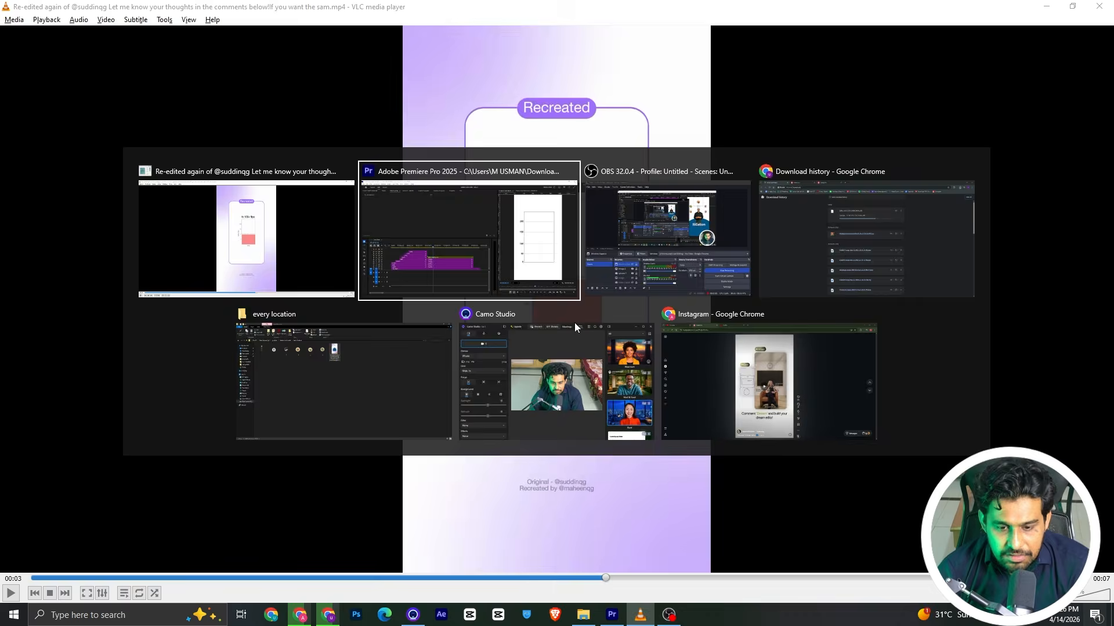
left_click(14, 428)
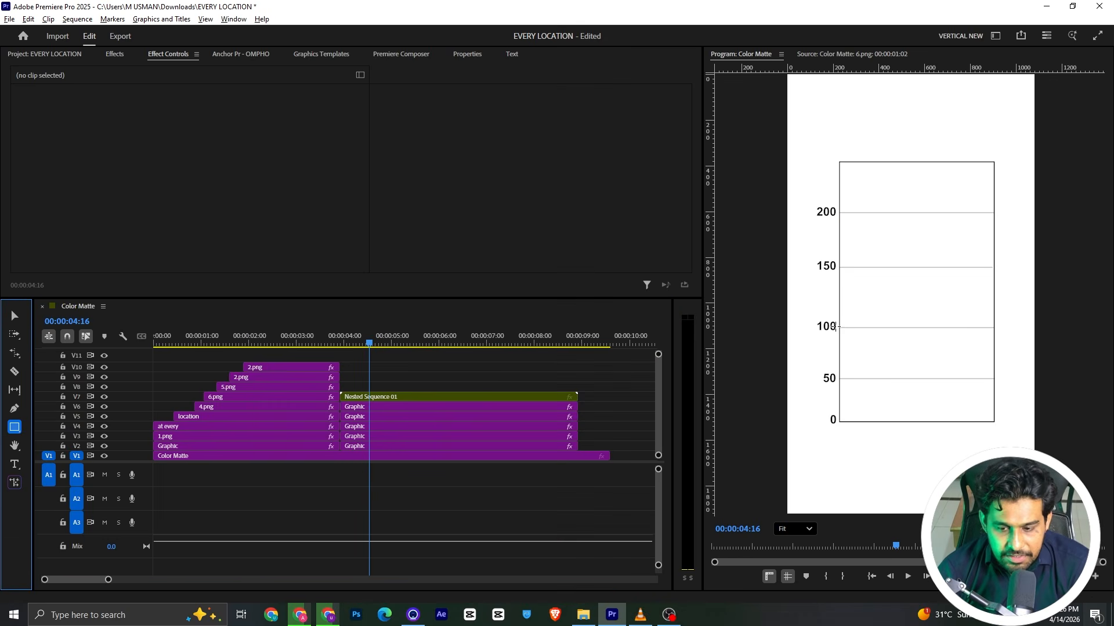
left_click_drag(841, 329, 995, 428)
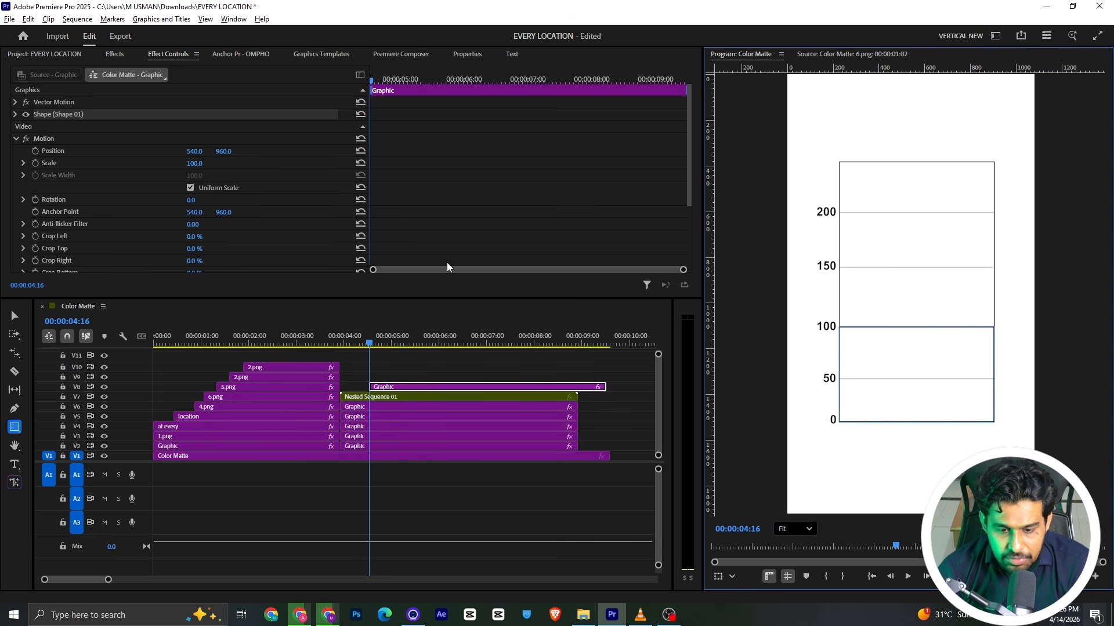
Load the reference video into the Source monitor and move it to 00:00:03:04, where its red bar shows
left_click(469, 55)
left_click(867, 54)
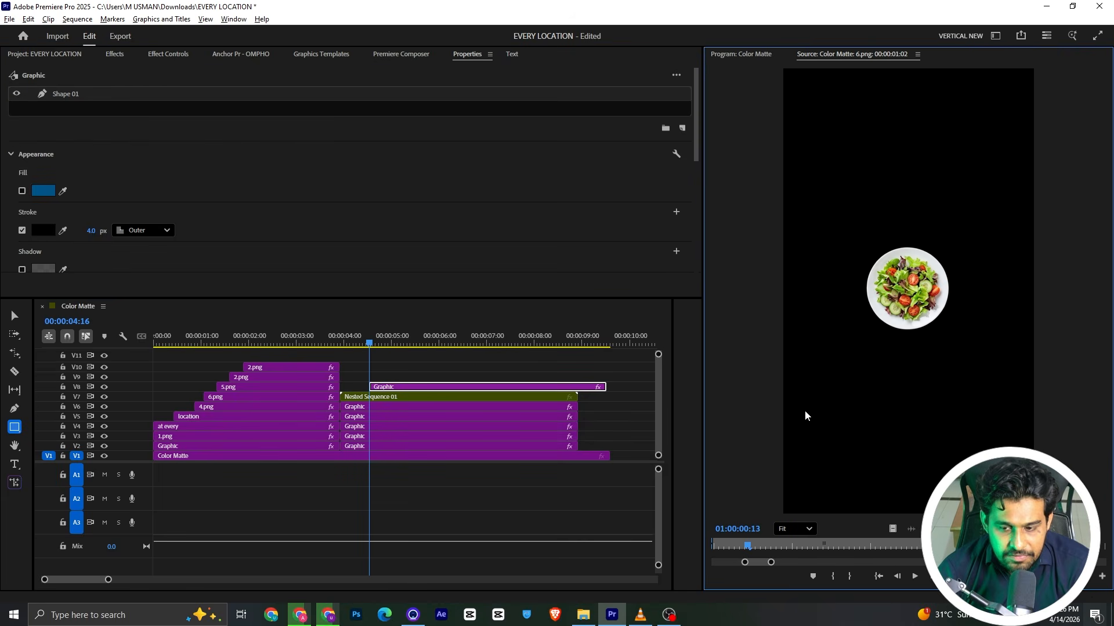
left_click(138, 176)
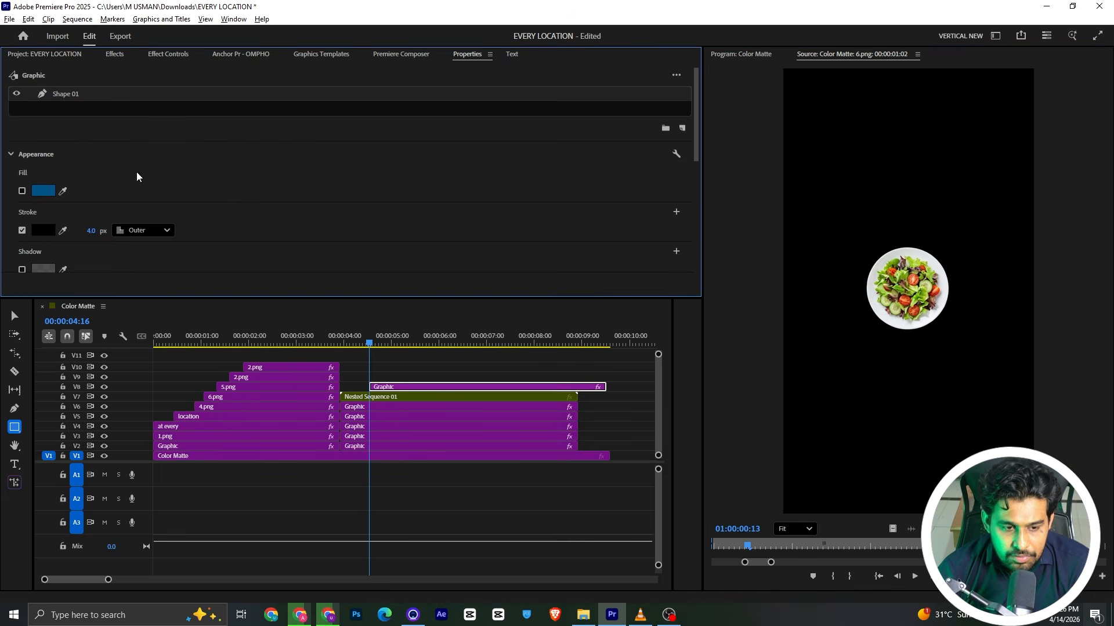
left_click(46, 54)
left_click(726, 54)
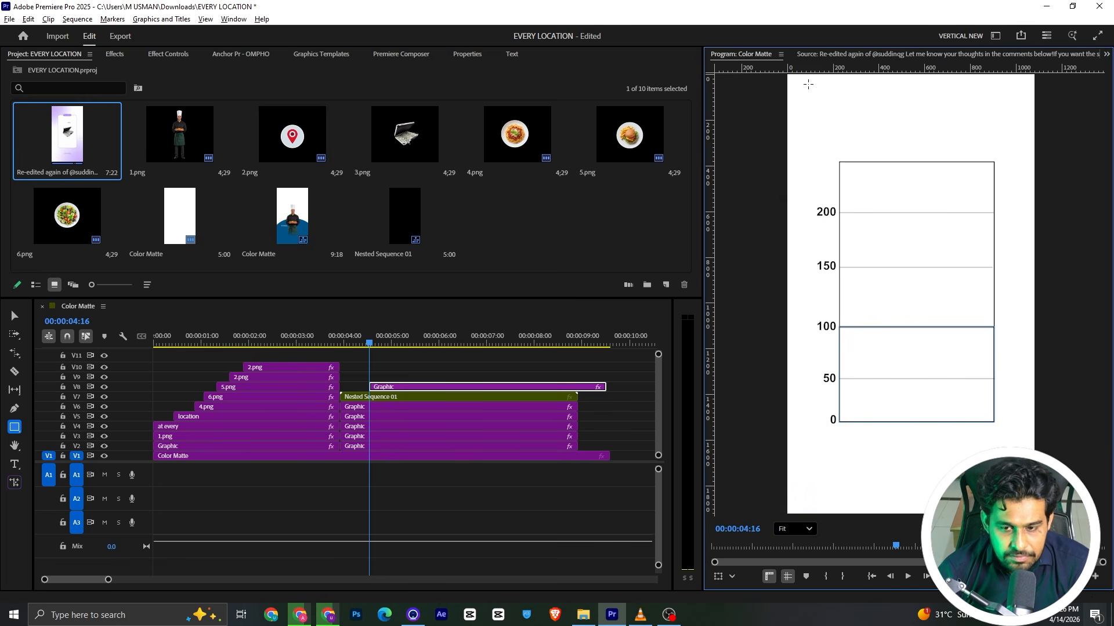
left_click(833, 55)
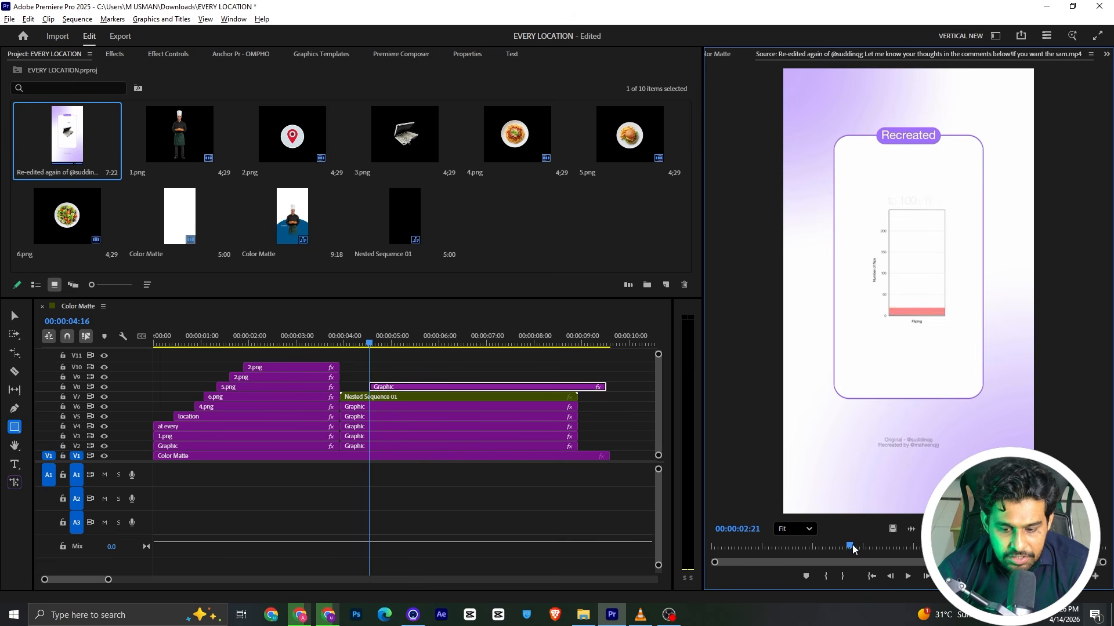
left_click_drag(850, 546, 871, 548)
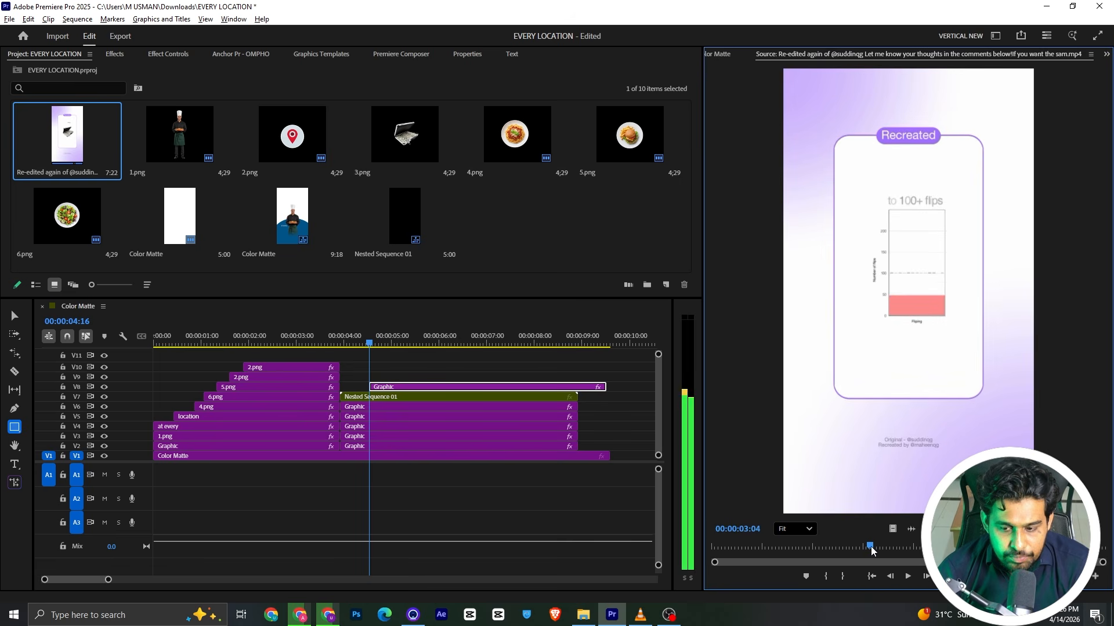
Turn off the bar's stroke and sample its fill colour from the red bar in the reference video
left_click(462, 55)
left_click(22, 191)
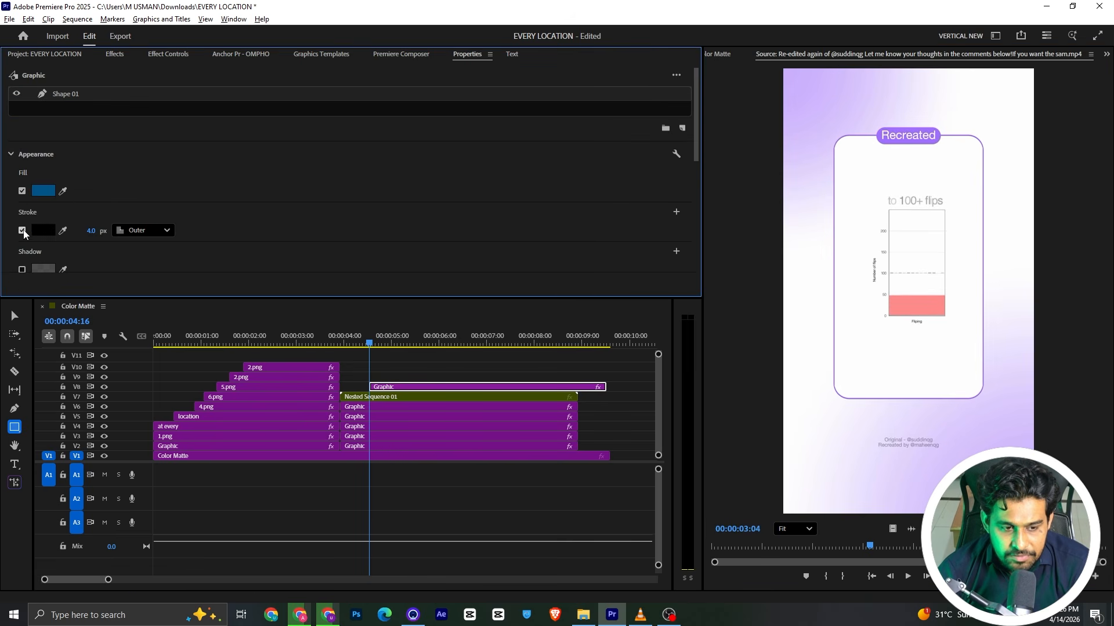
left_click(22, 230)
left_click(62, 191)
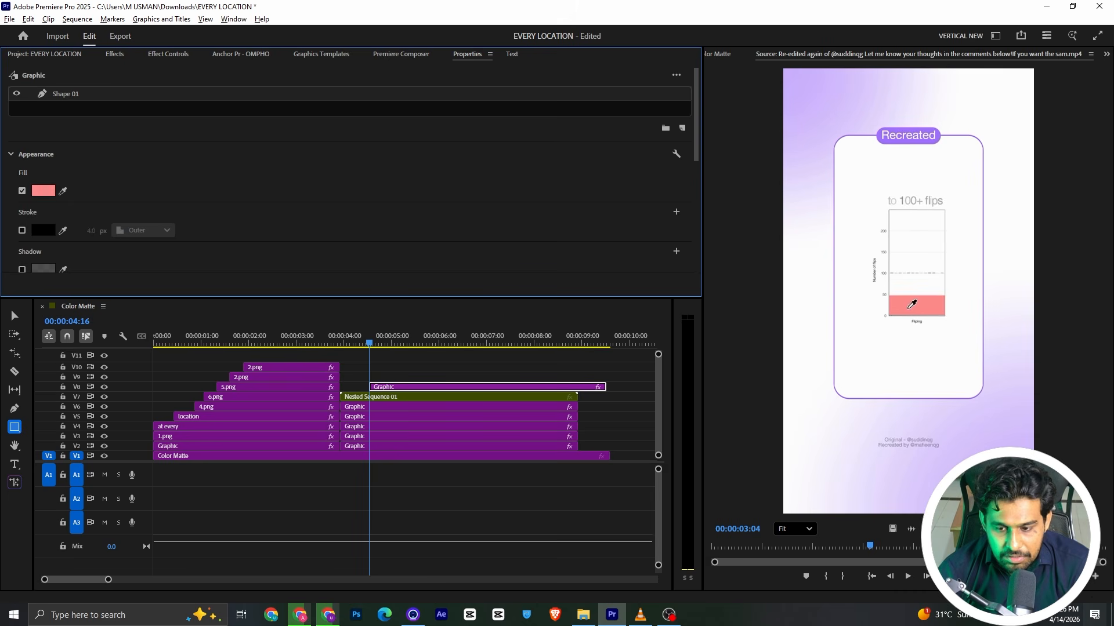
left_click(908, 314)
left_click(719, 54)
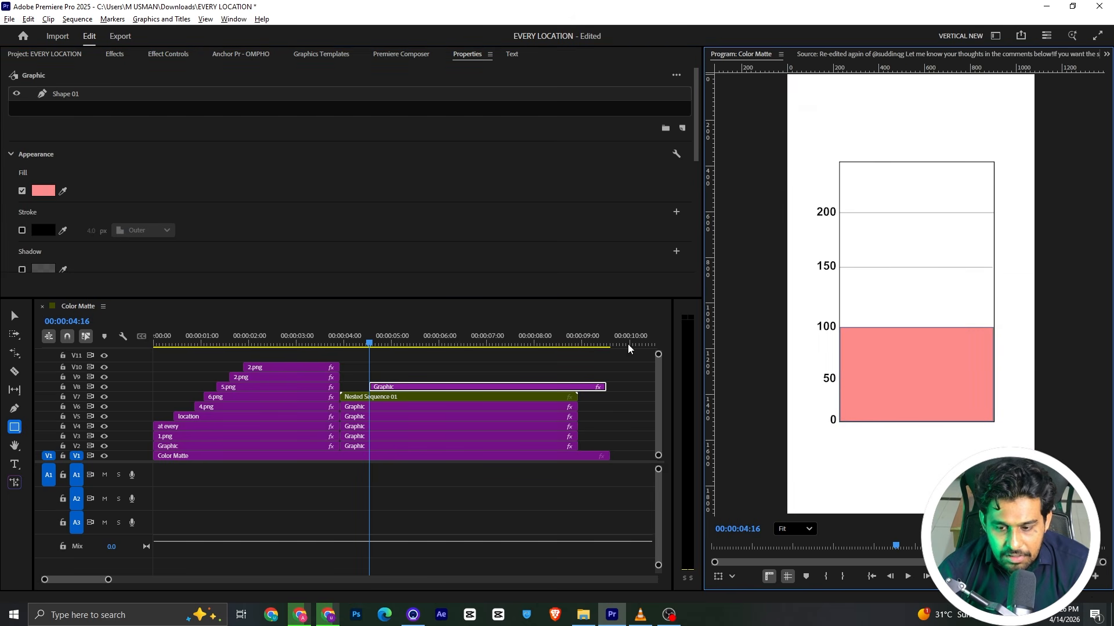
Set the red bar clip's opacity to 86%
left_click(168, 54)
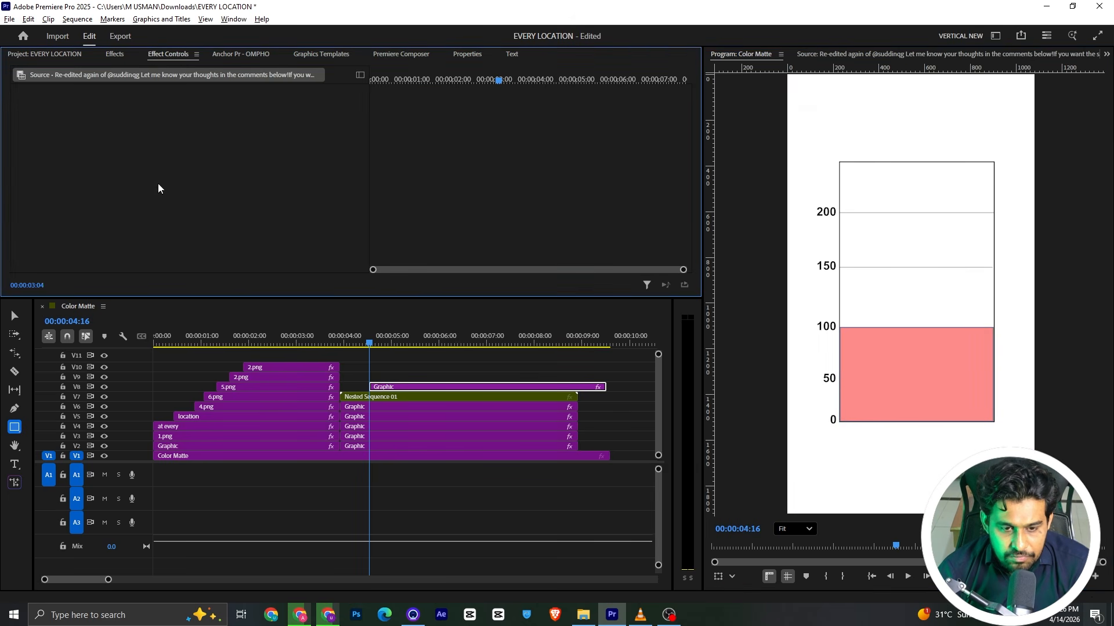
left_click(14, 314)
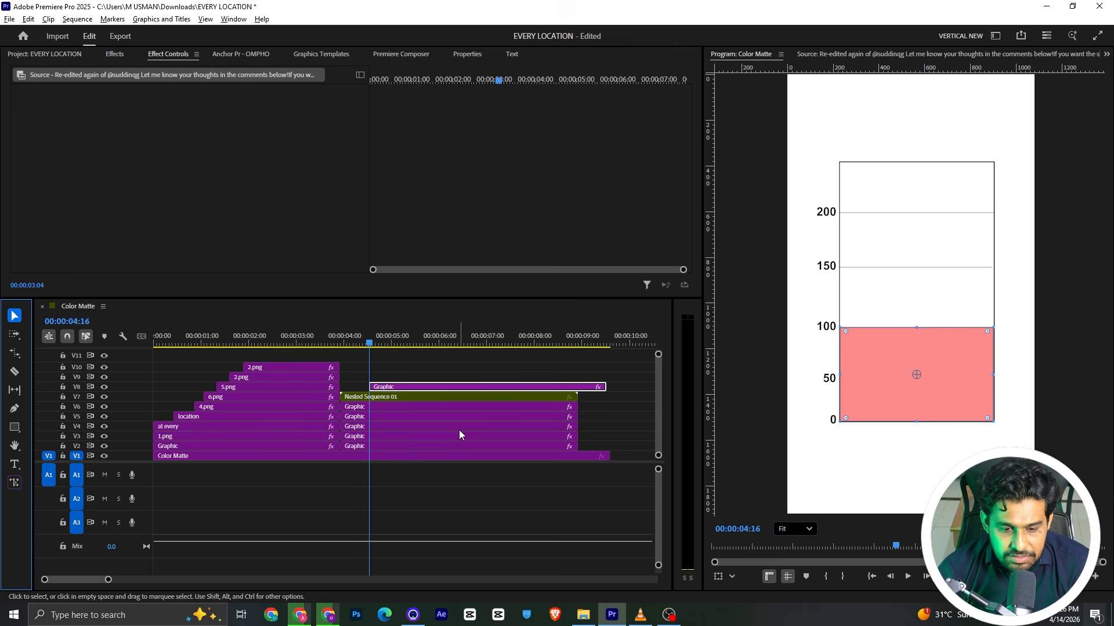
left_click(450, 393)
scroll(92, 154, "down", 3)
left_click_drag(192, 218, 180, 217)
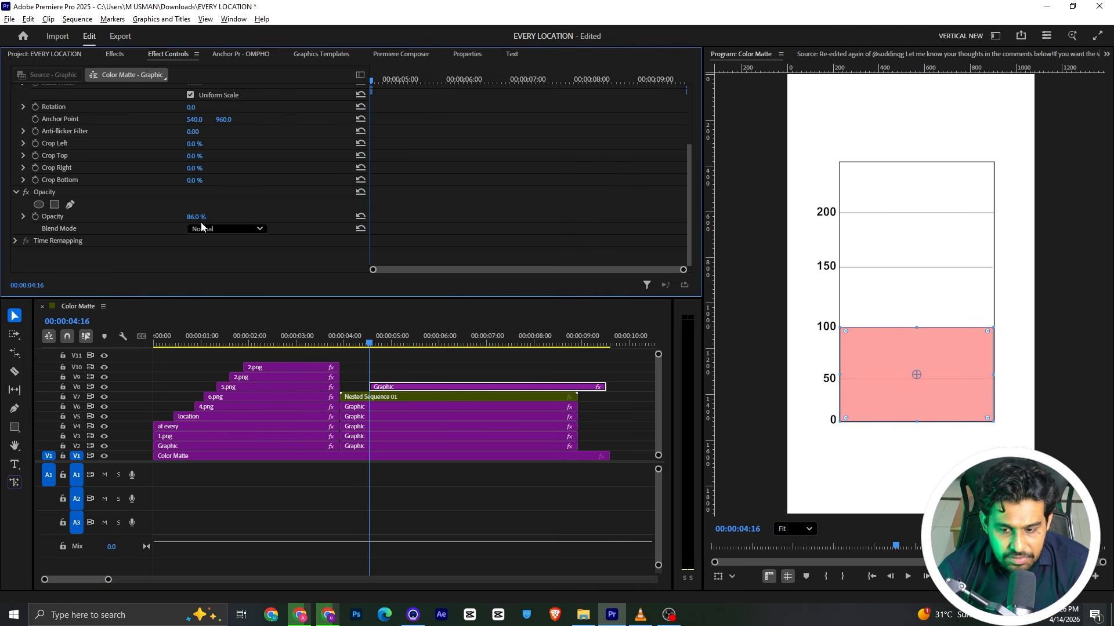
left_click(367, 365)
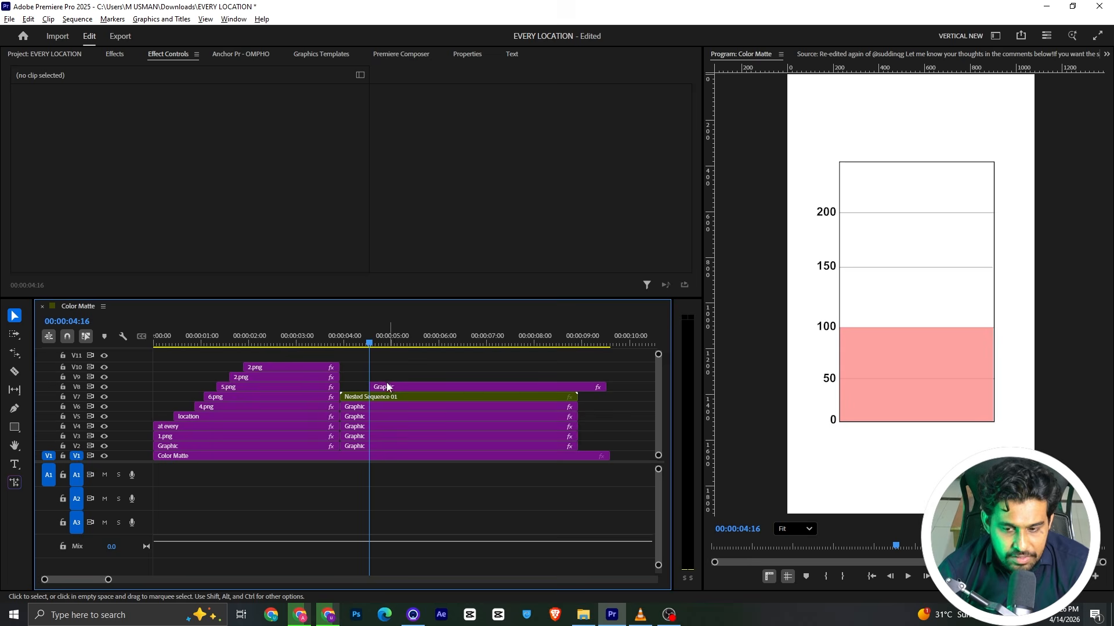
Shift the bar clip on V8 earlier so it starts at 00:00:04:09
left_click_drag(387, 387, 380, 387)
mouse_move(351, 343)
left_mouse_down()
mouse_move(340, 342)
mouse_move(363, 344)
left_mouse_up()
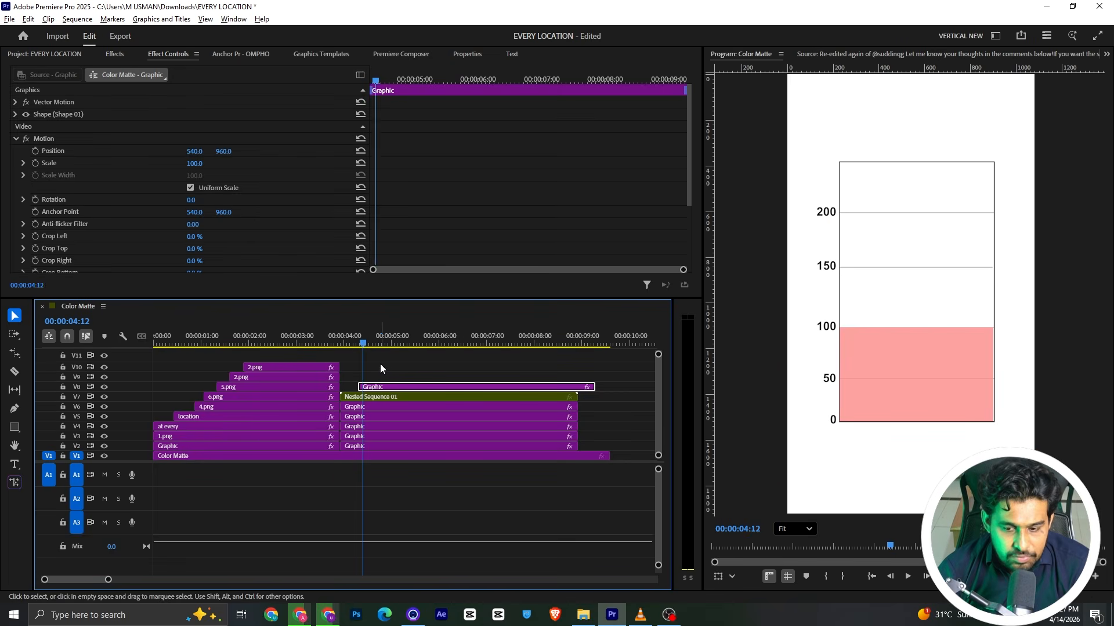
left_click(383, 364)
Draw a four-point pen opacity mask around the bar, from the 100 grid line to the 0 baseline, with feather 0
left_click(407, 387)
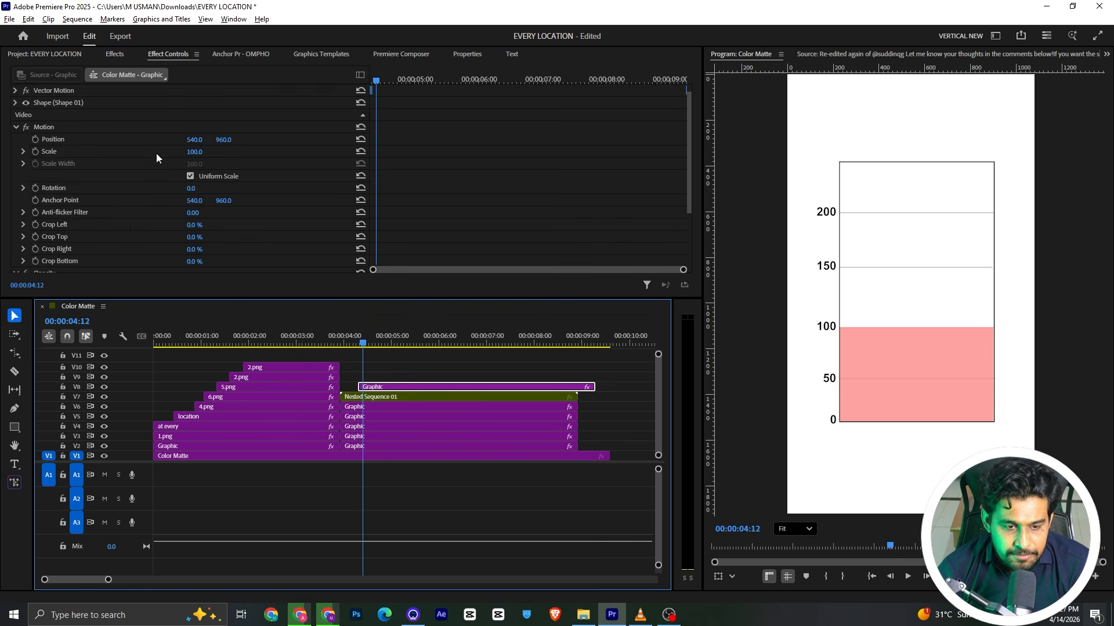
scroll(156, 153, "down", 3)
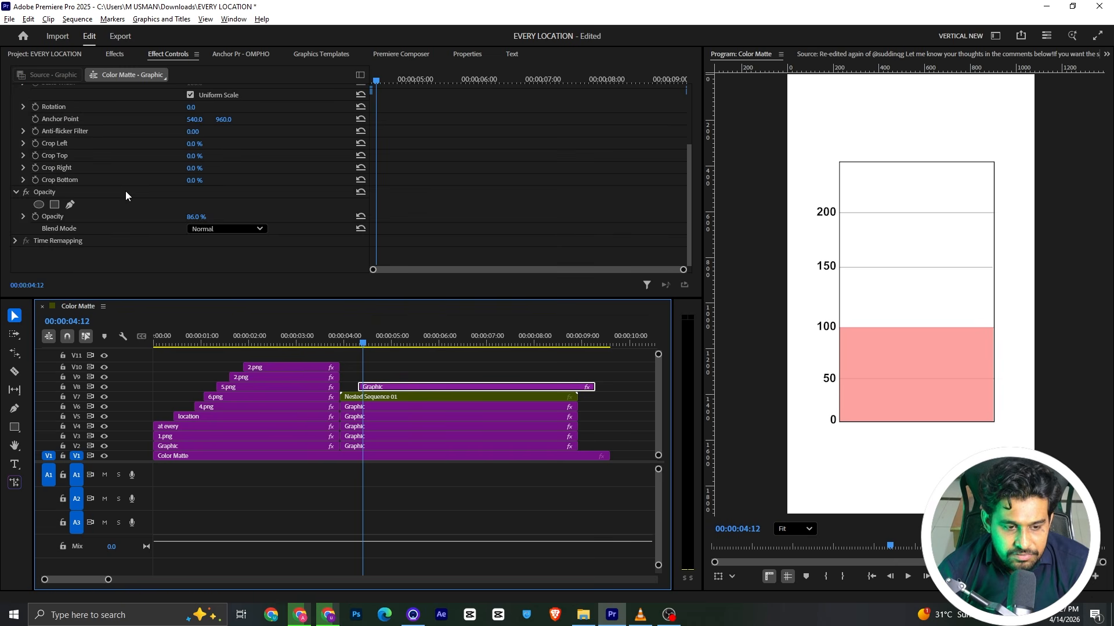
left_click(69, 206)
left_click(844, 338)
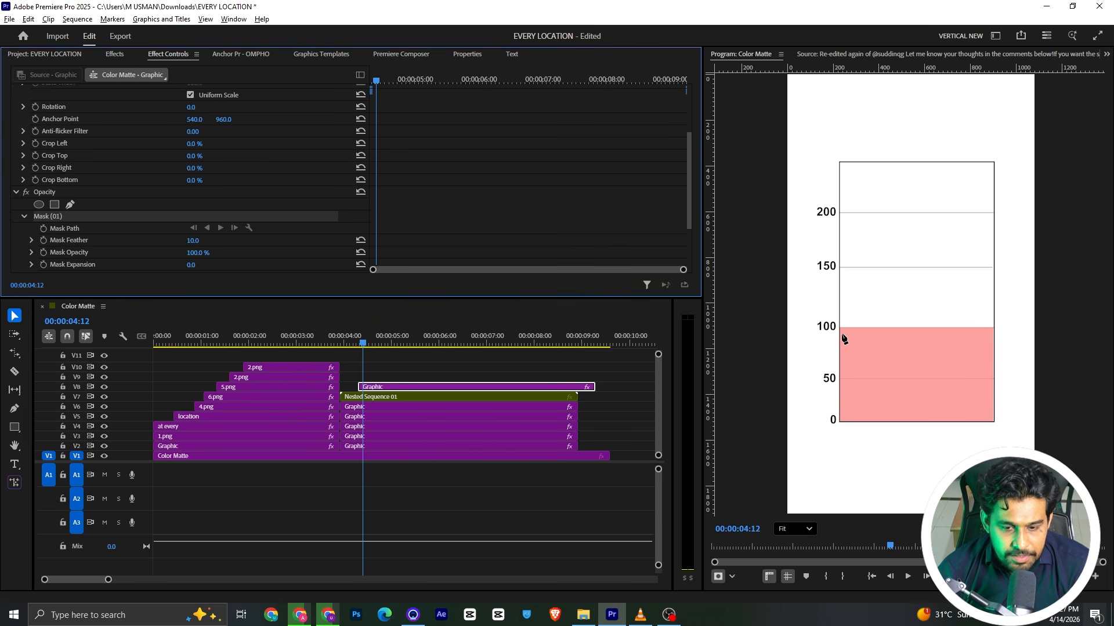
left_click(840, 326)
left_click(994, 327)
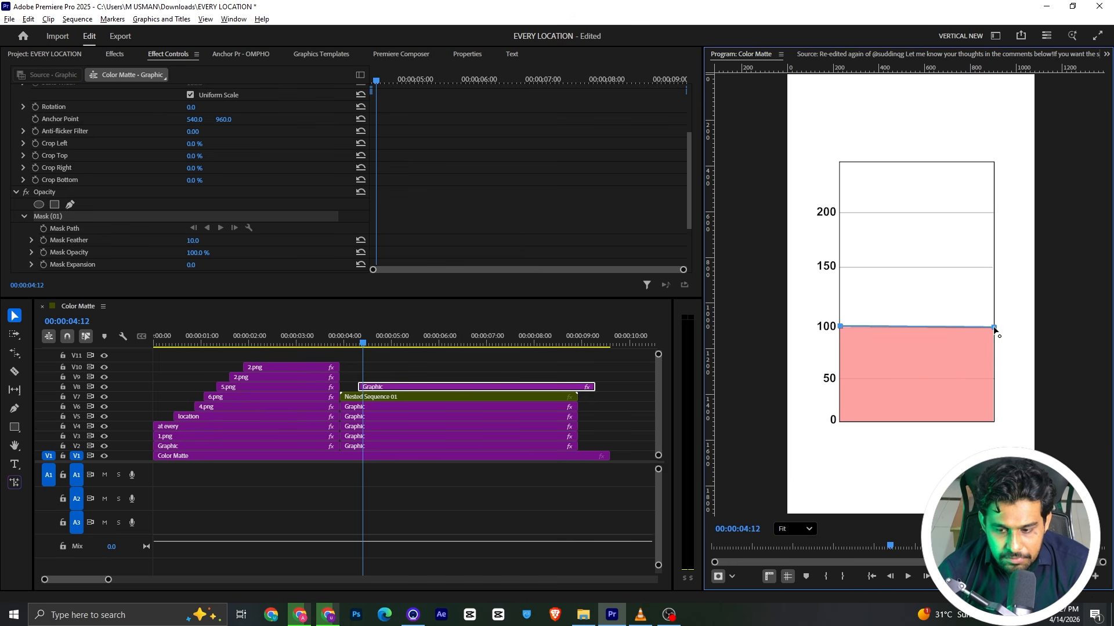
left_click(994, 420)
left_click(840, 421)
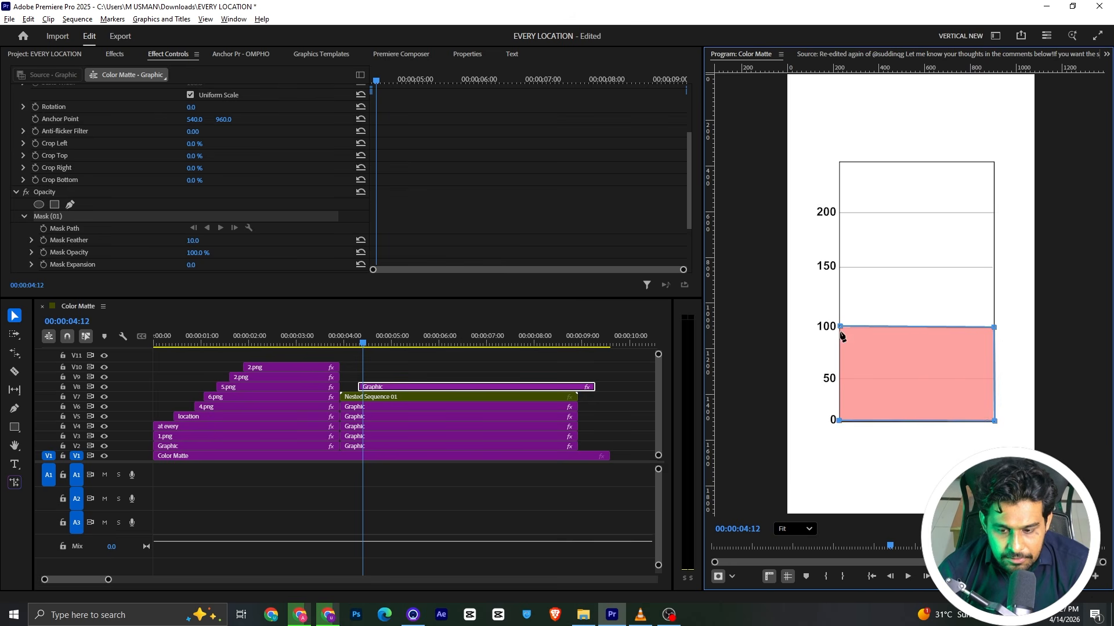
left_click(839, 327)
scroll(152, 154, "down", 3)
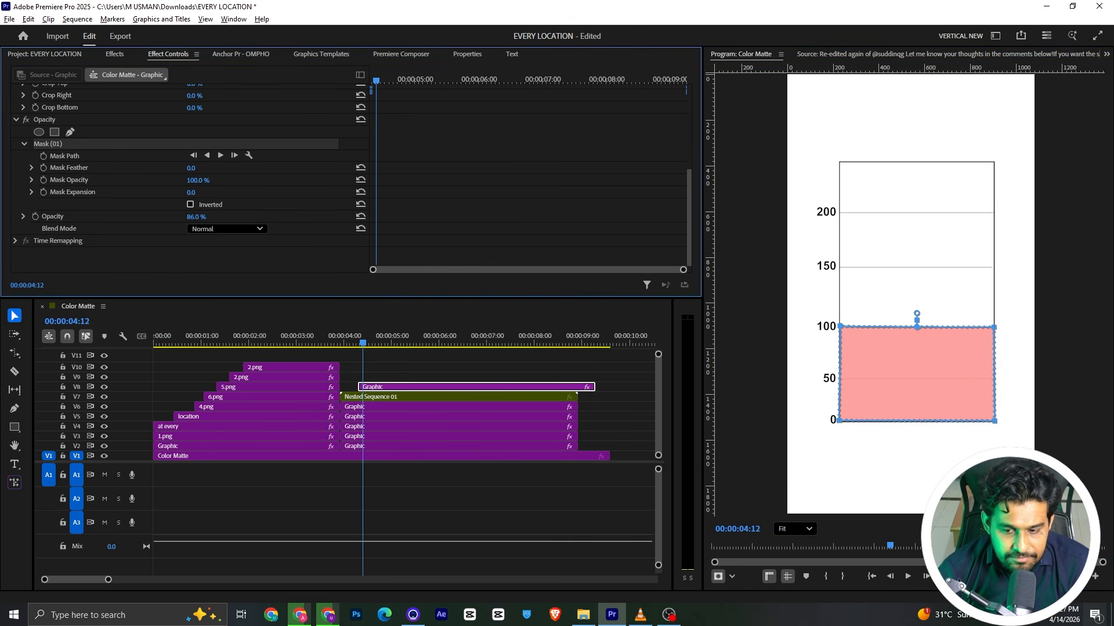
Start animating the bar's mask path, place its full-height keyframe at about 00:00:04:28, and return to 00:00:04:09 after checking the reference in VLC
left_click(45, 156)
left_click_drag(377, 157, 409, 157)
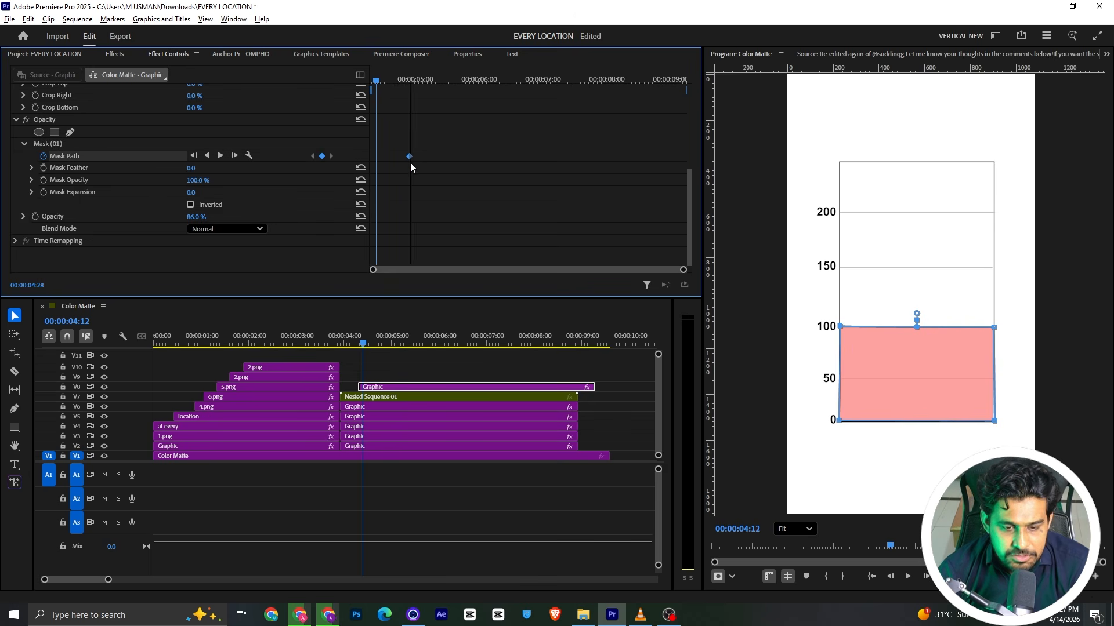
key("Left")
key("Left")
key("Left")
key("alt+Tab")
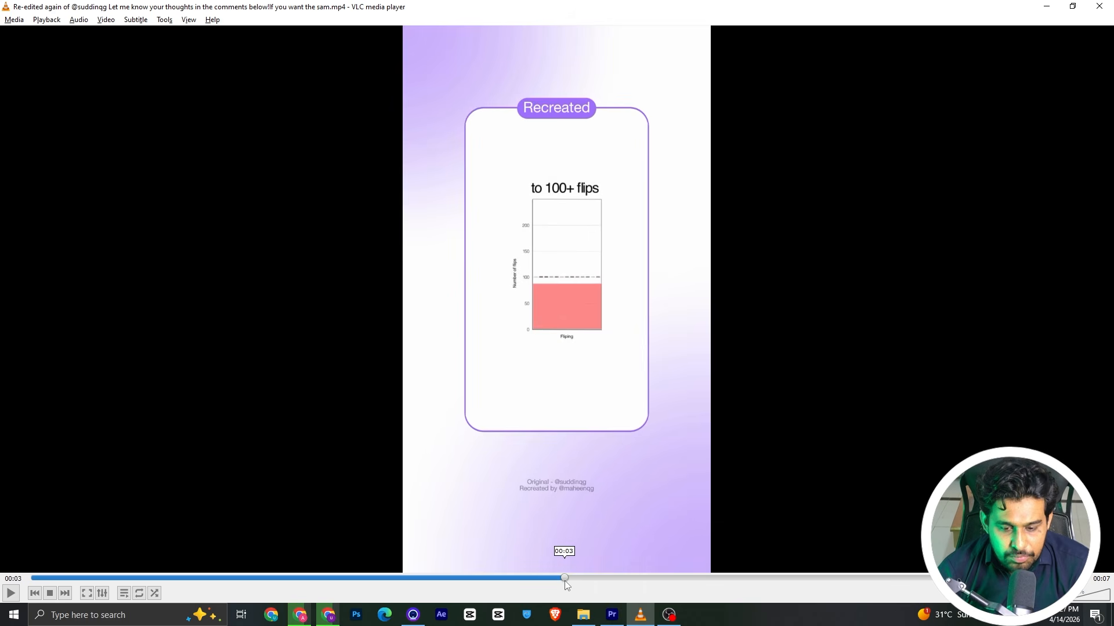
key("alt+Tab")
At 00:00:04:09, lower the mask's upper corner points onto the 0 baseline so the bar is fully hidden
left_click(840, 328)
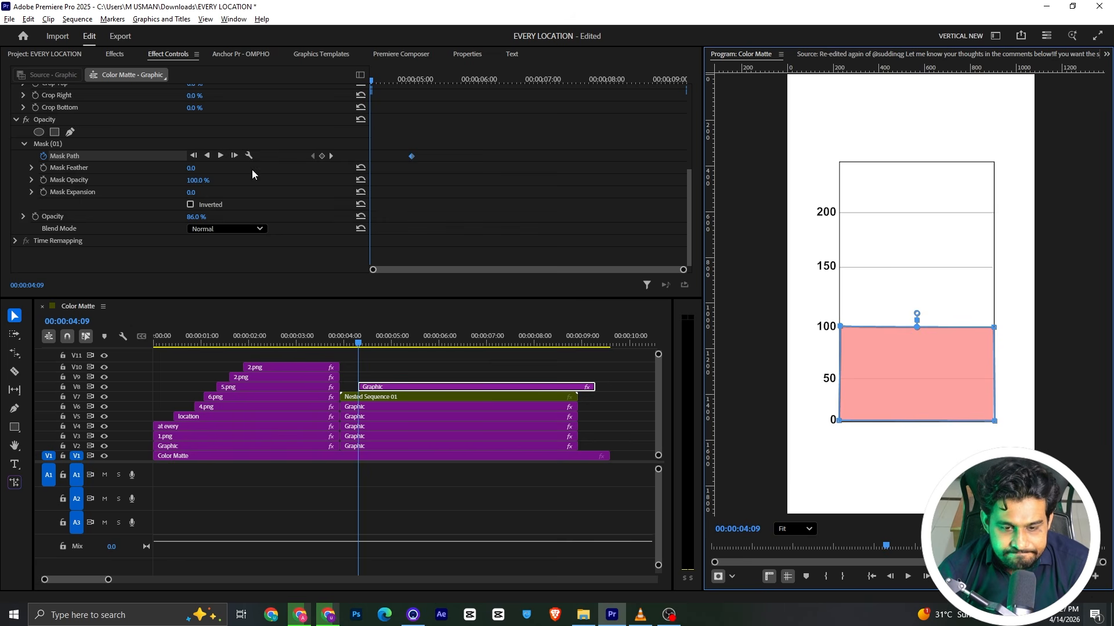
left_click_drag(994, 328, 993, 399)
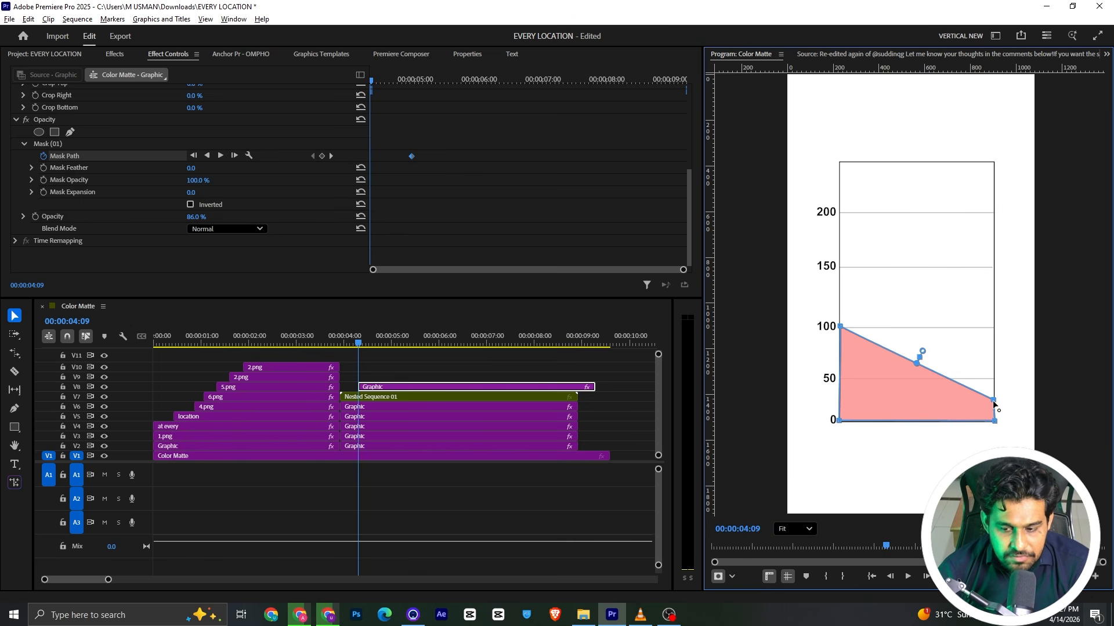
left_click_drag(841, 326, 838, 493)
key("ctrl+z")
scroll(842, 342, "up", 3)
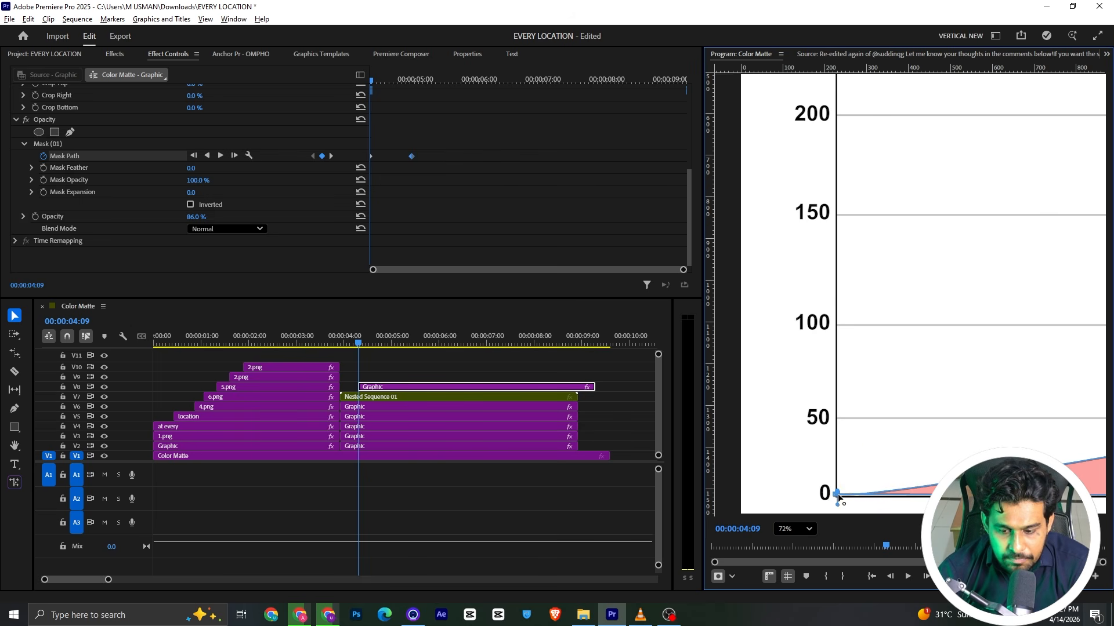
scroll(846, 435, "down", 2)
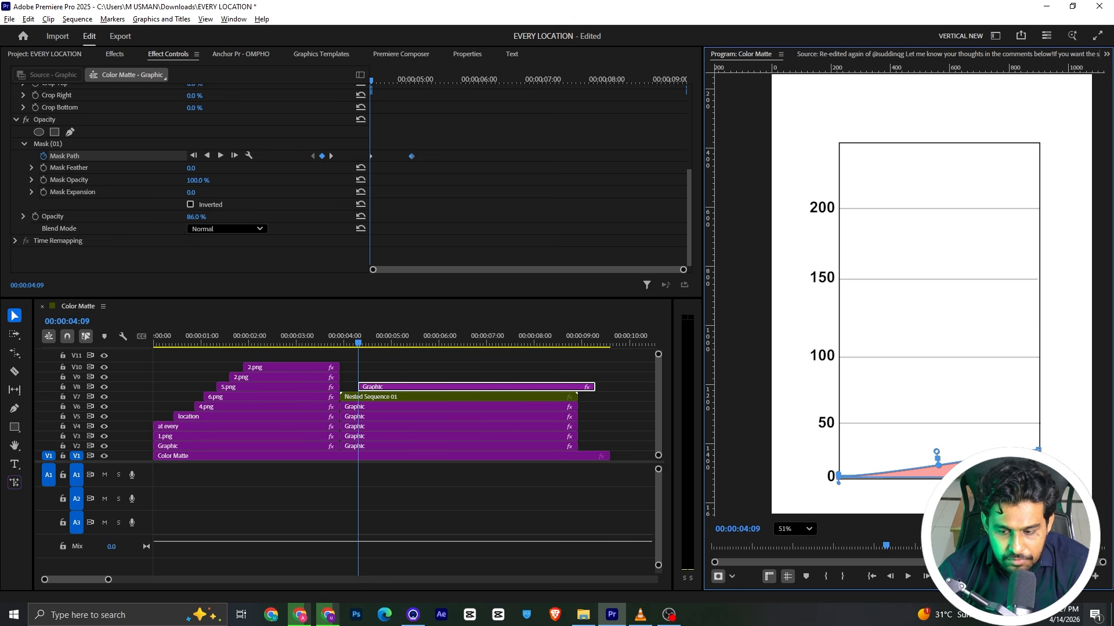
left_click_drag(938, 464, 939, 478)
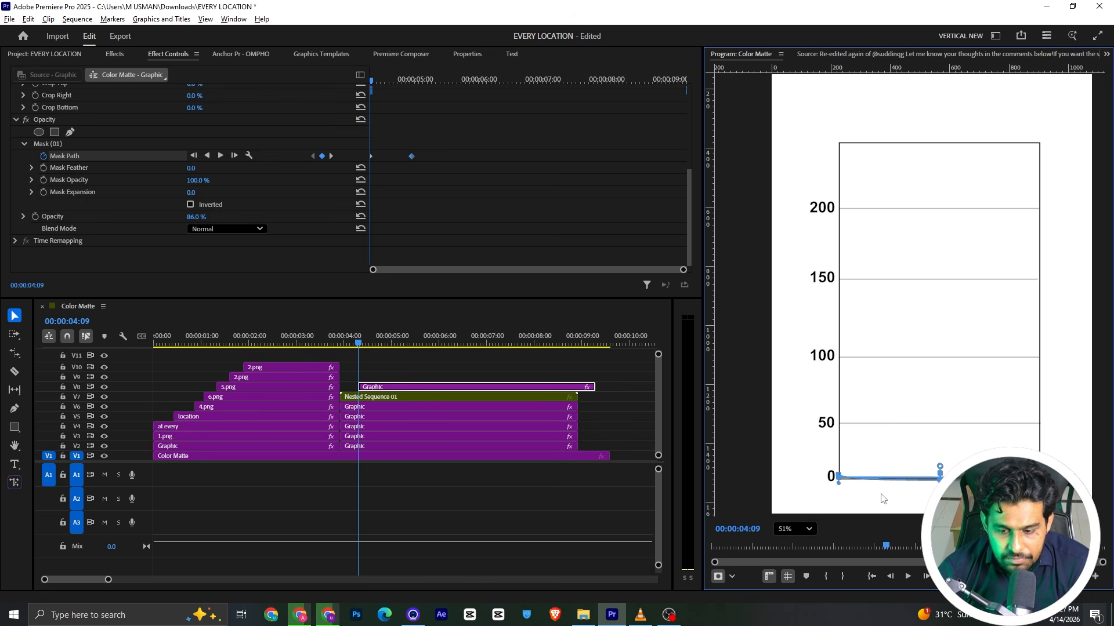
scroll(845, 487, "up", 4)
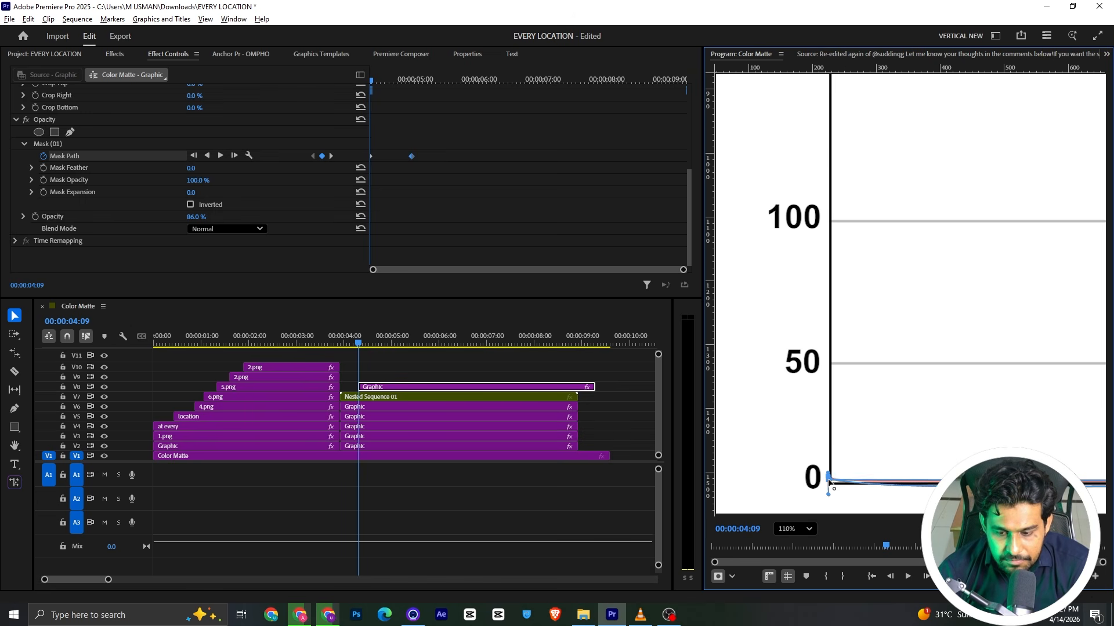
left_click_drag(827, 479, 816, 506)
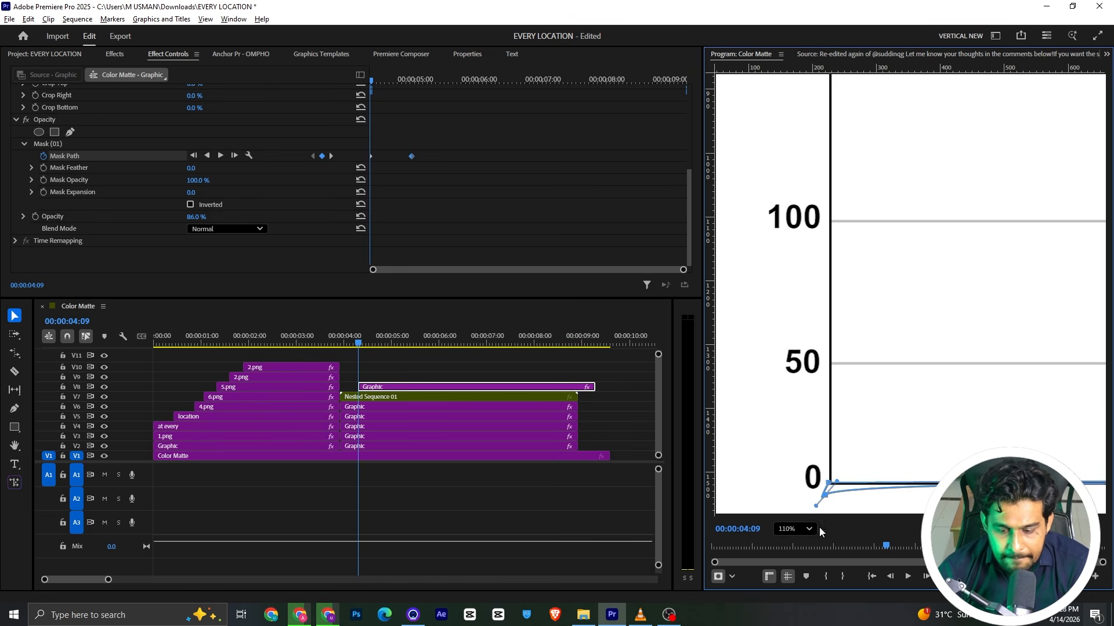
left_click(790, 530)
left_click(793, 367)
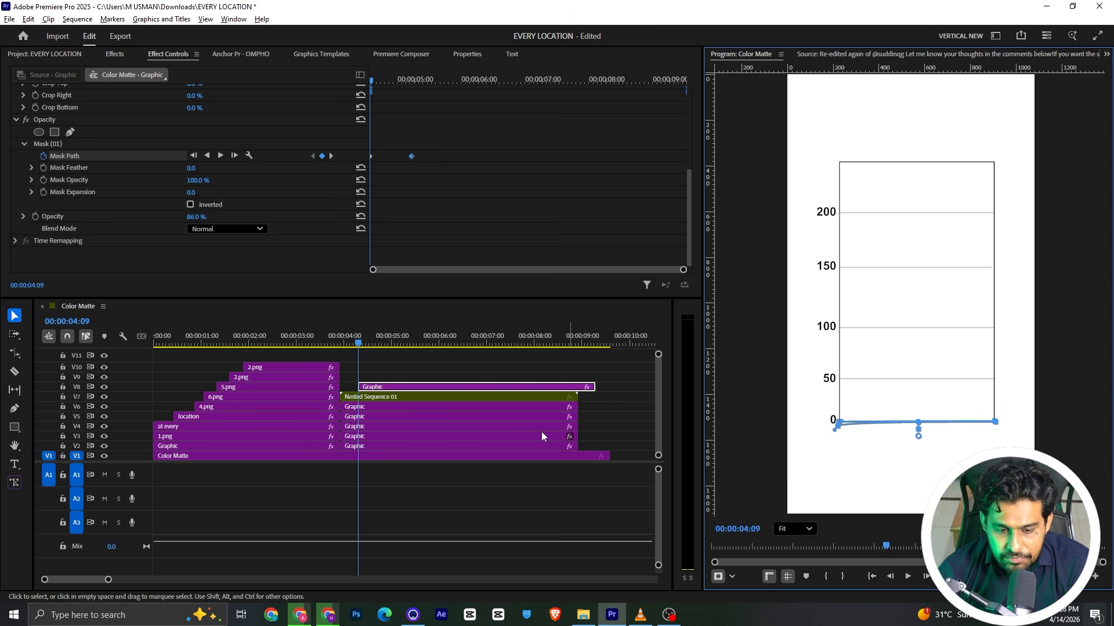
Move the full-height mask path keyframe to about 00:00:06:00 and play back the bar's rise from the clip start
left_click_drag(366, 137, 442, 162)
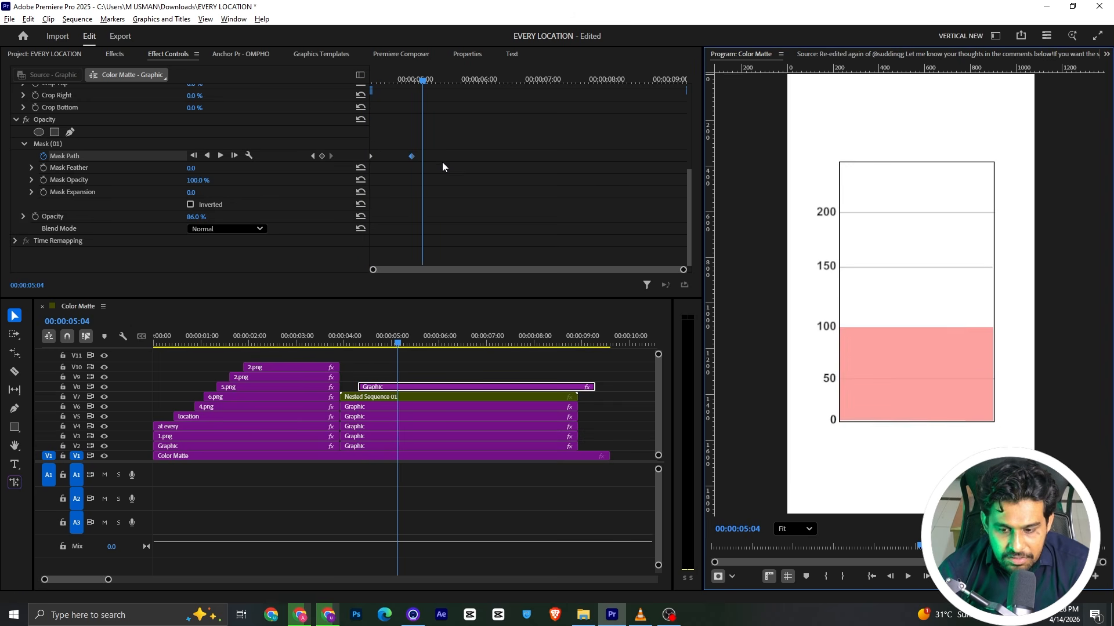
right_click(411, 157)
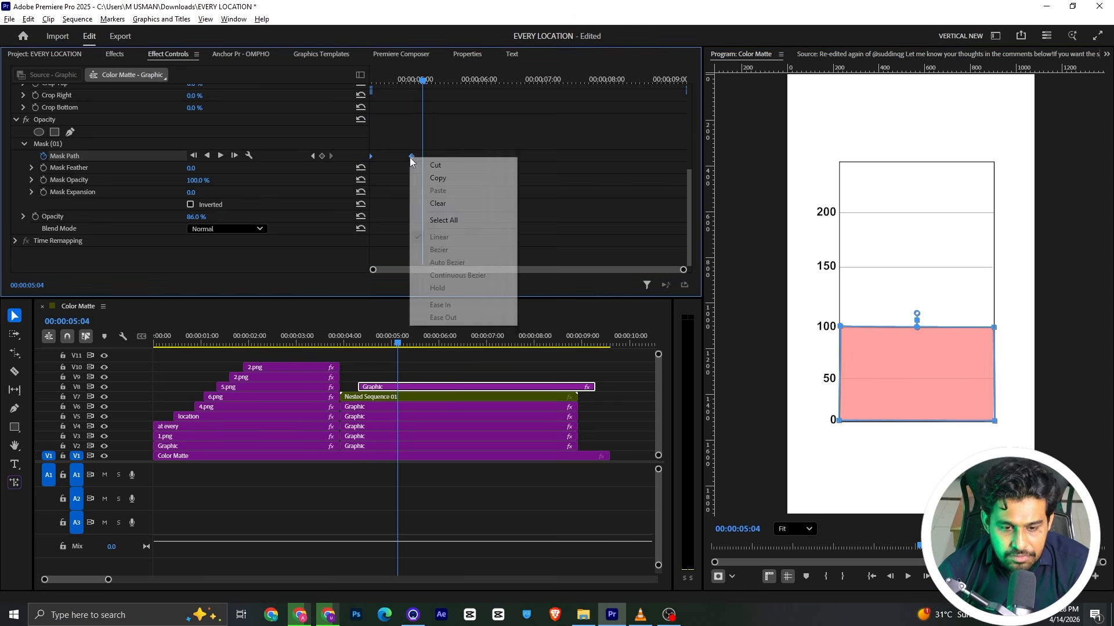
left_click(372, 148)
left_click_drag(423, 139, 307, 105)
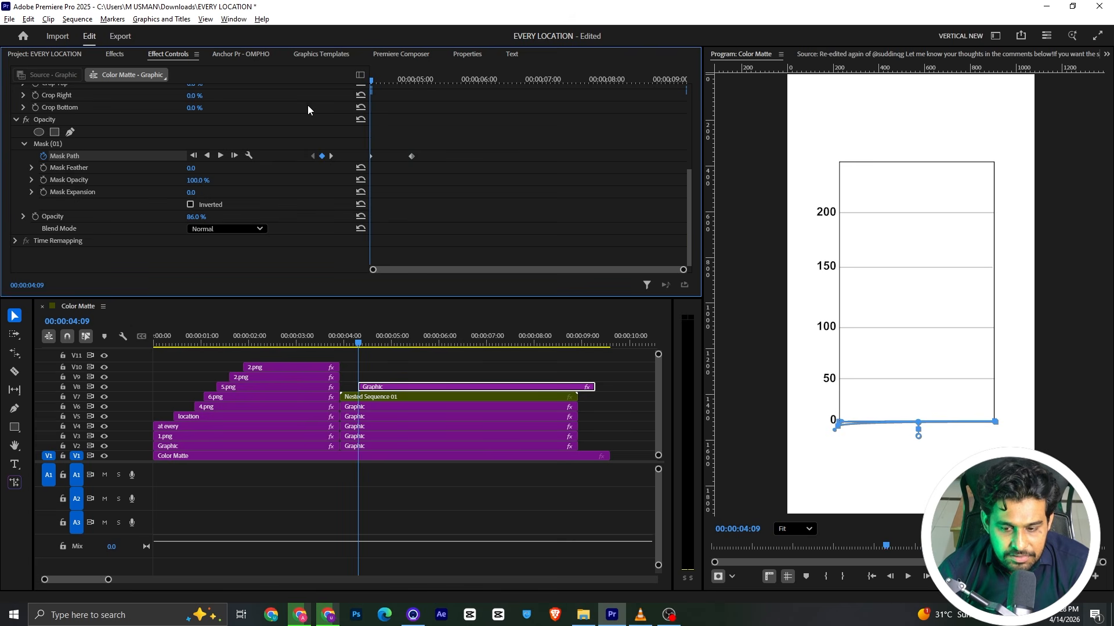
key("space")
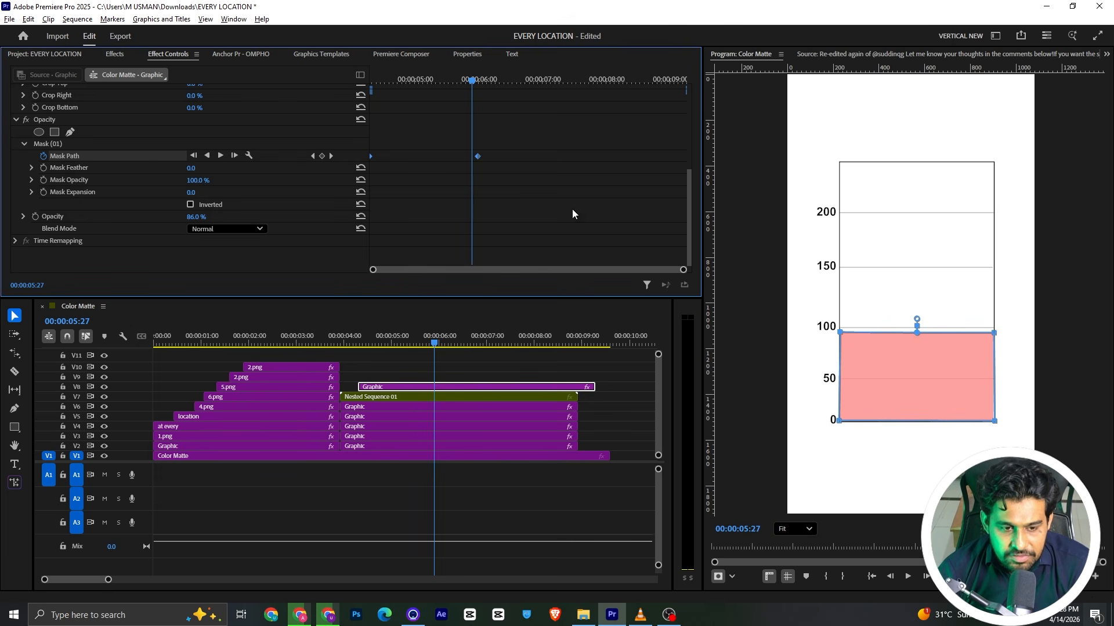
key("space")
key("space")
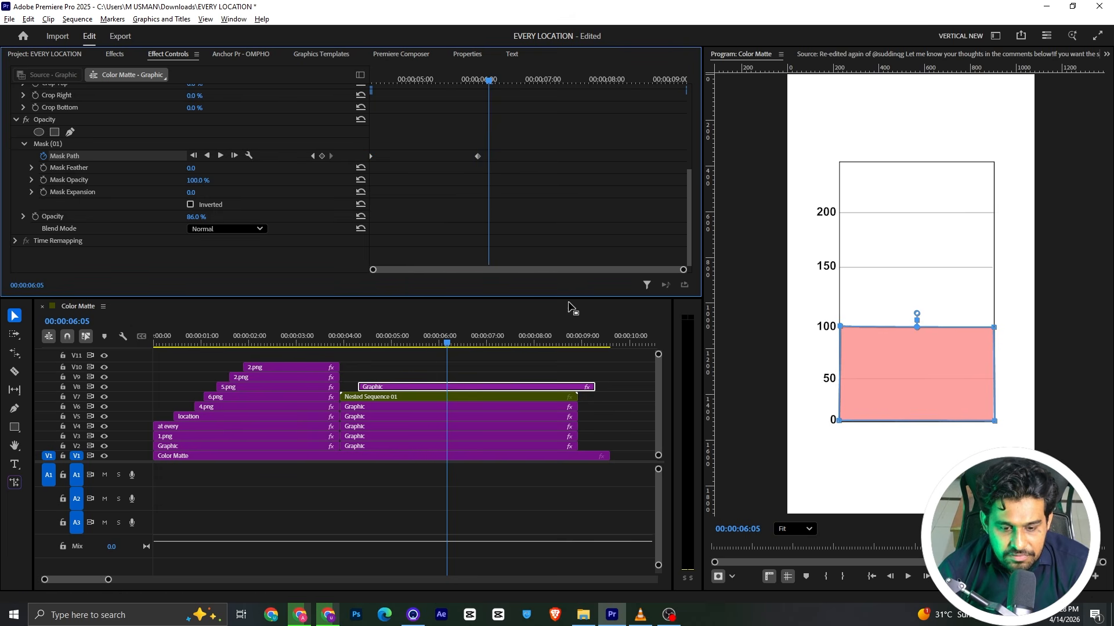
Add a text layer of repeated hyphens at 00:00:06:05, positioned as a dashed line across the chart at the 100 grid line
left_click(505, 373)
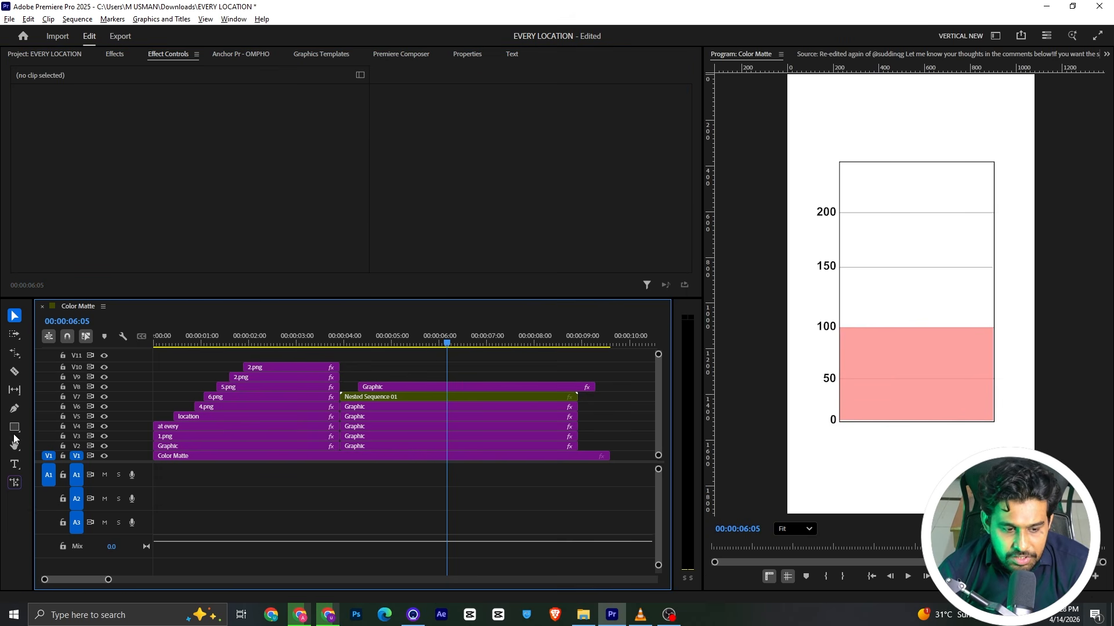
key("t")
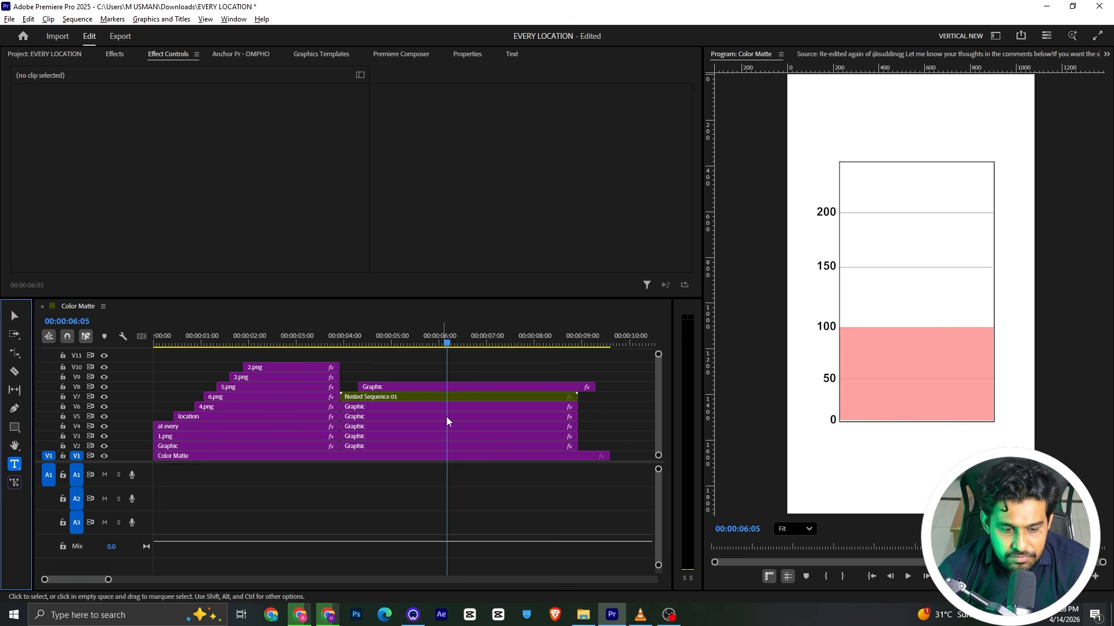
left_click(837, 328)
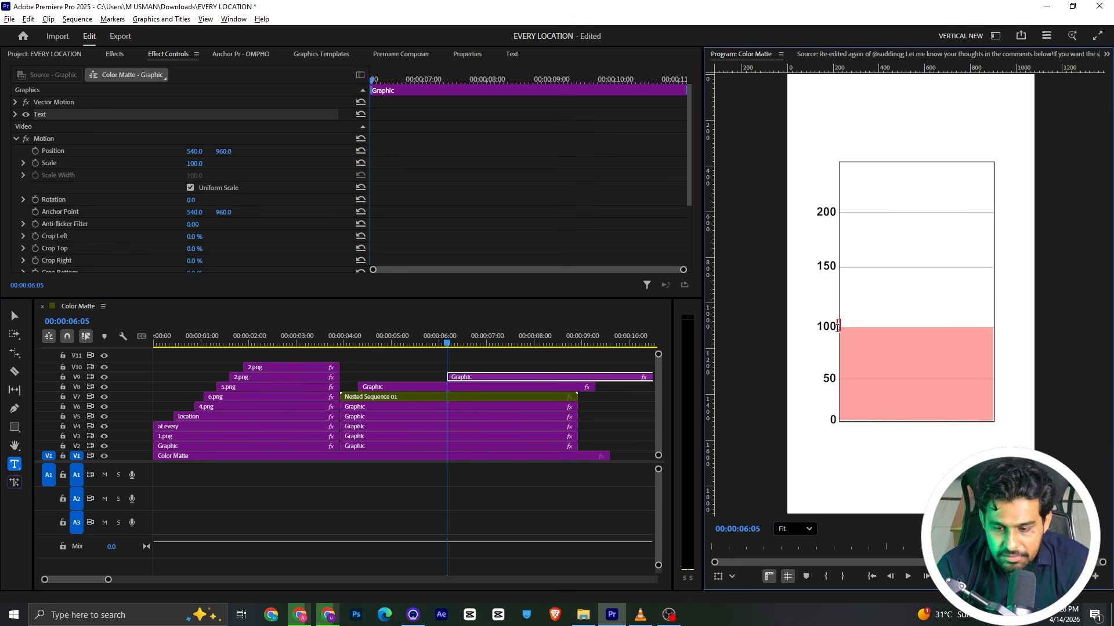
type("-----------------------------------")
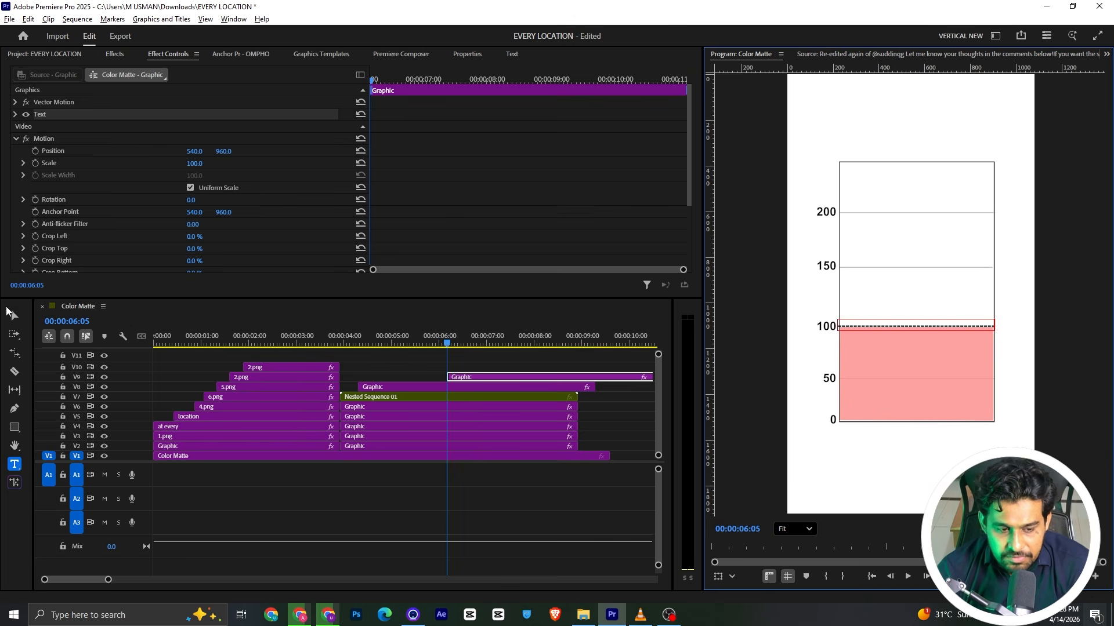
key("Escape")
scroll(933, 329, "up", 3)
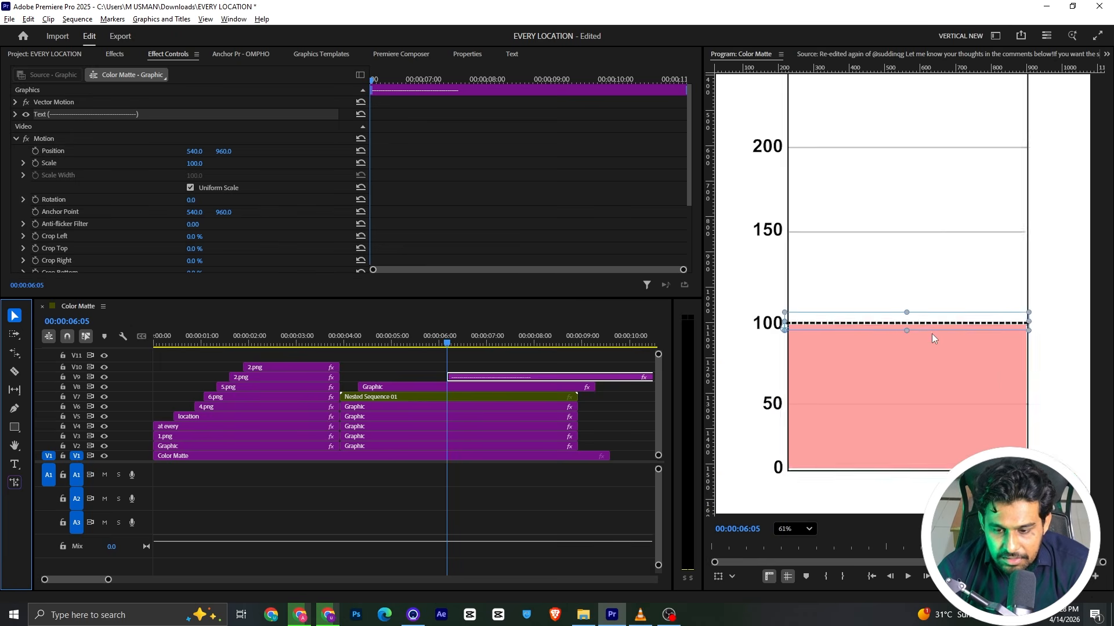
left_click_drag(806, 327, 808, 329)
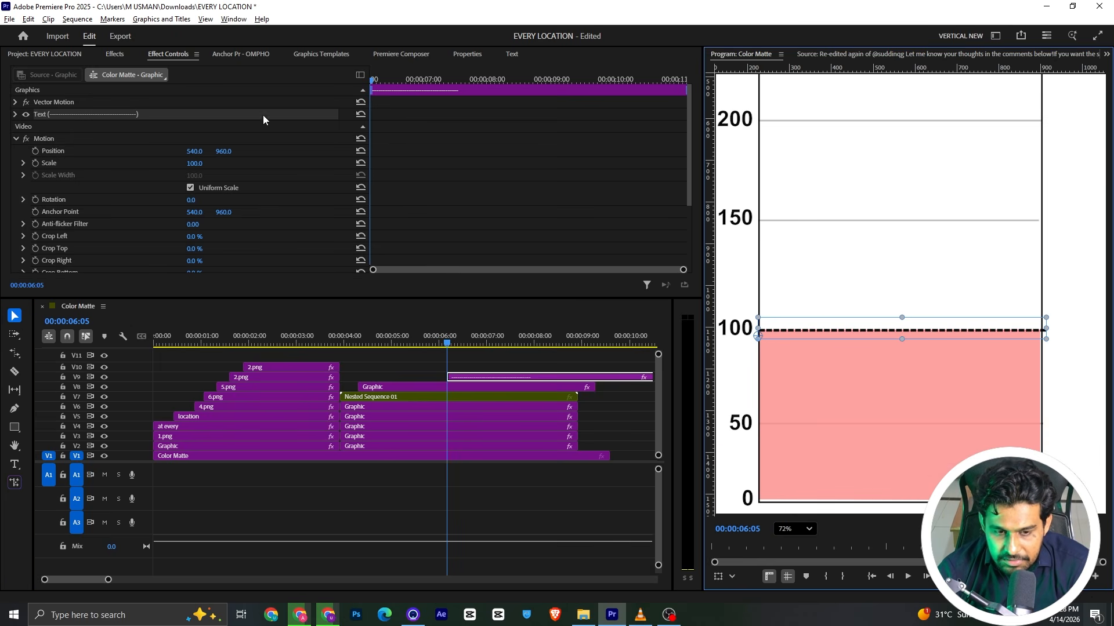
Remove surplus hyphens so the dashed line fits the chart width, and set its horizontal Motion position to 544
double_click(924, 331)
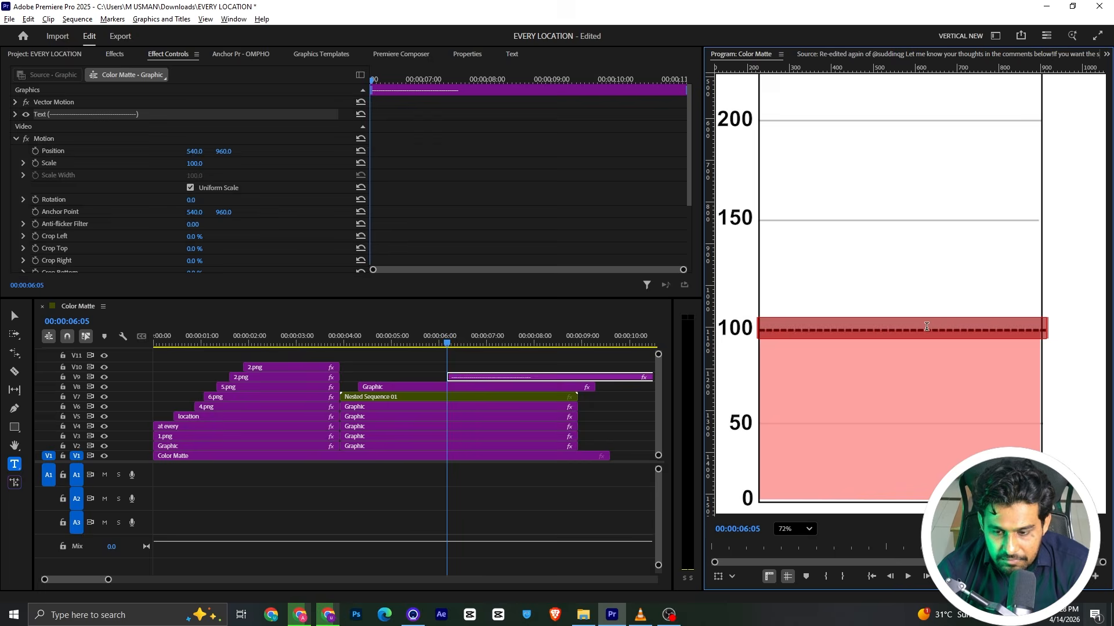
left_click(1005, 331)
key("BackSpace")
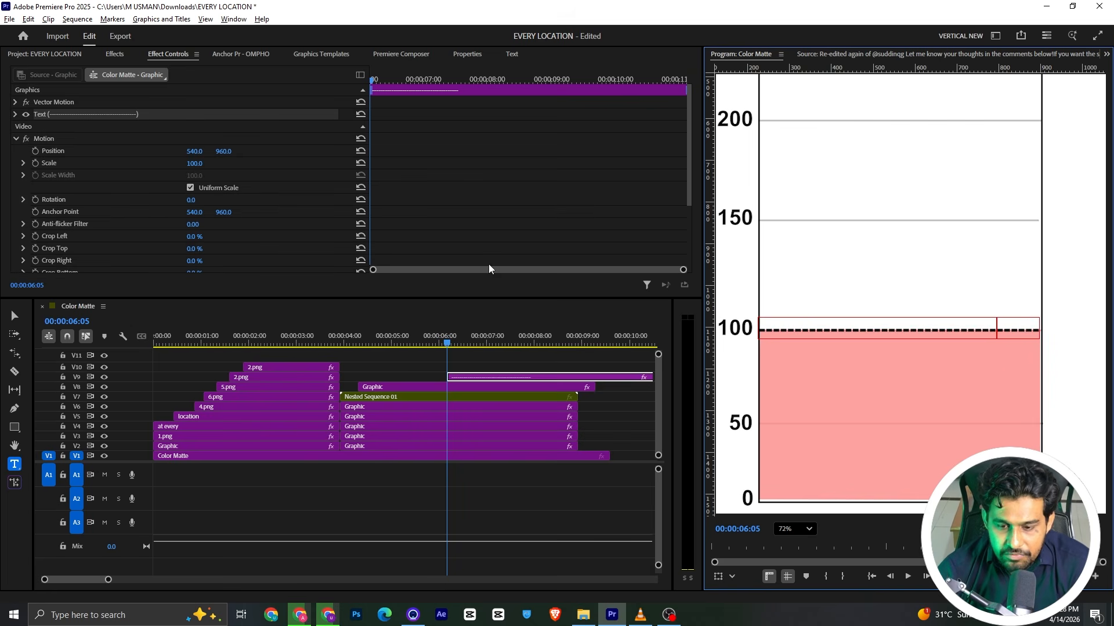
left_click_drag(188, 152, 193, 152)
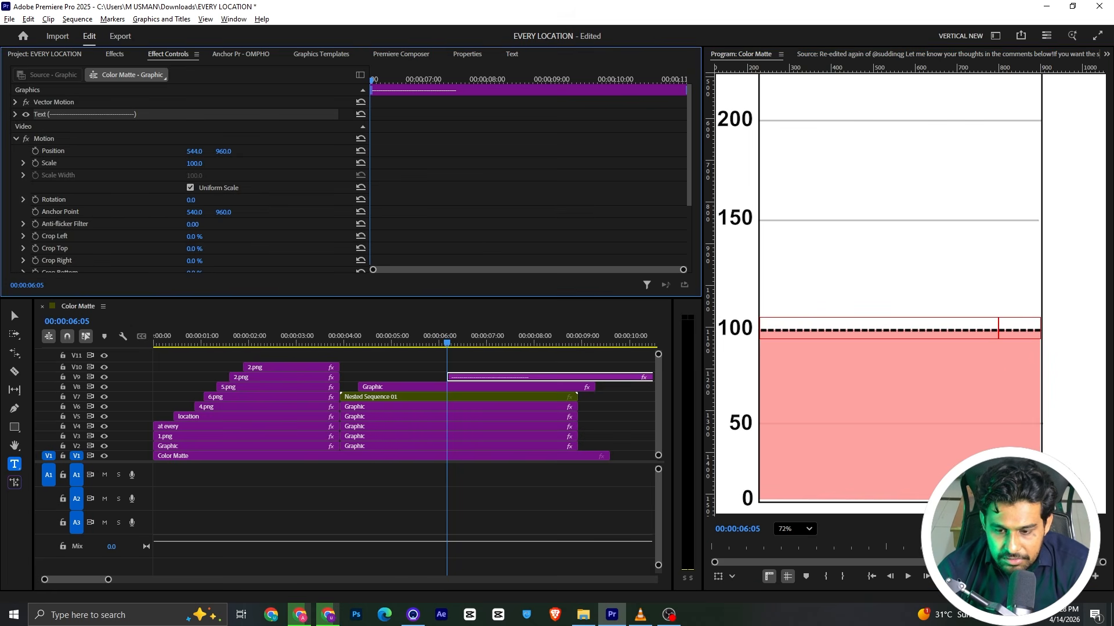
Find the bar's full-height keyframe at 00:00:06:00 and extend the dashed-line clip's start back to 00:00:05:21
left_click(499, 368)
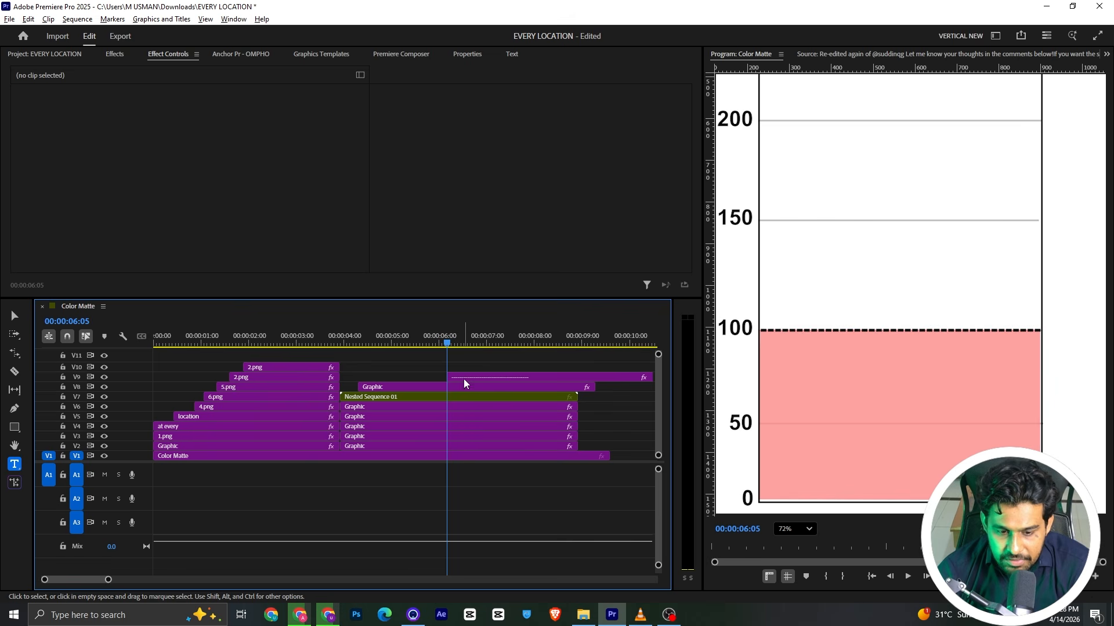
left_click(401, 387)
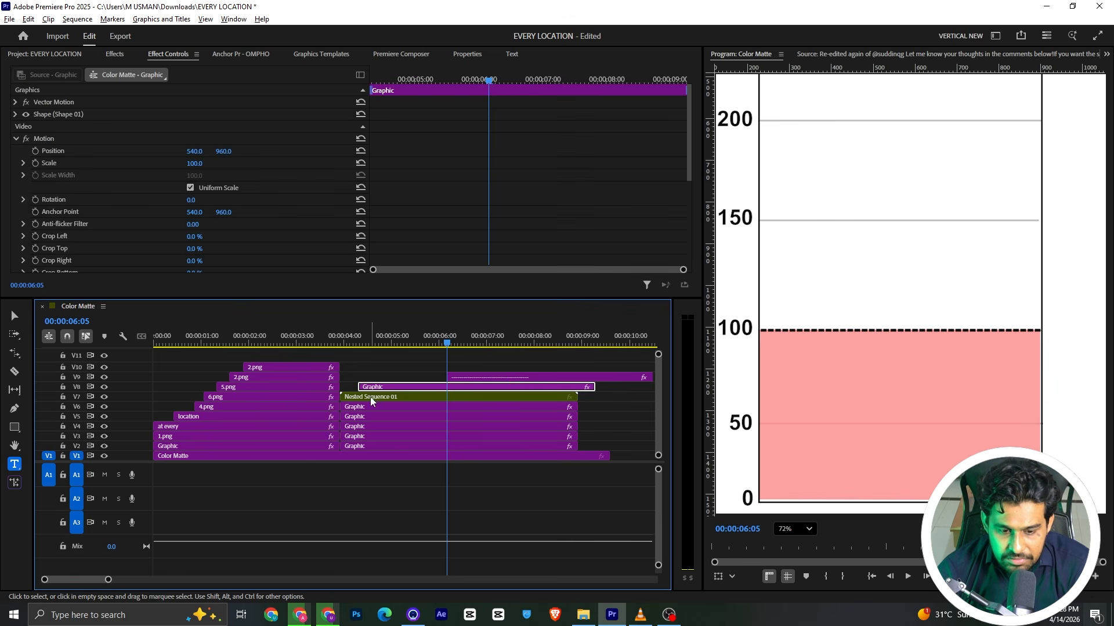
left_click_drag(419, 81, 334, 109)
scroll(430, 195, "down", 5)
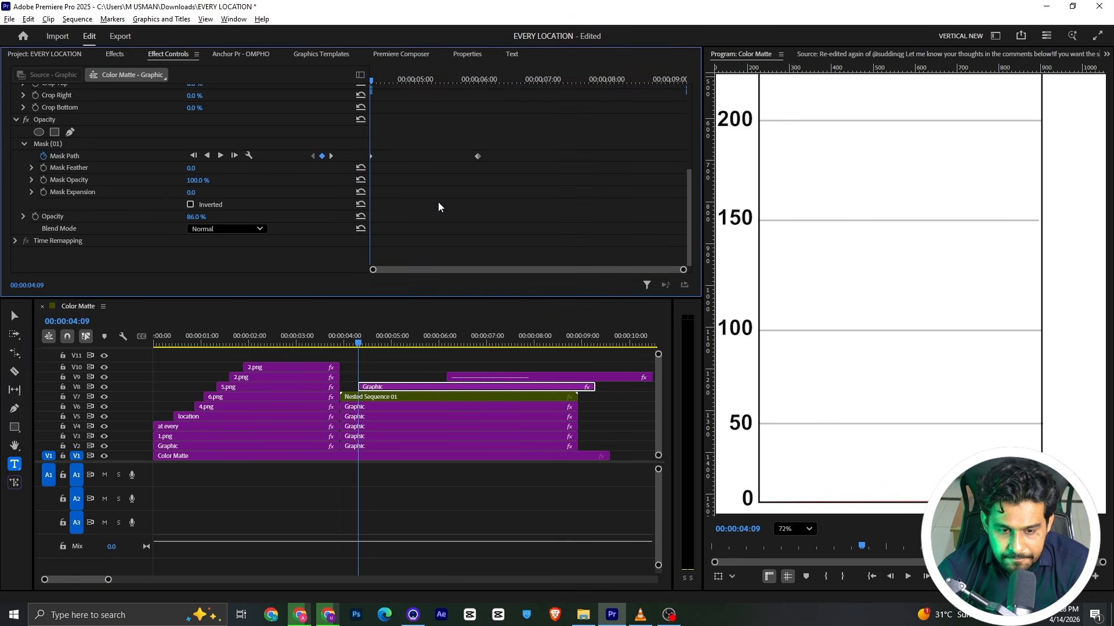
left_click_drag(455, 80, 480, 82)
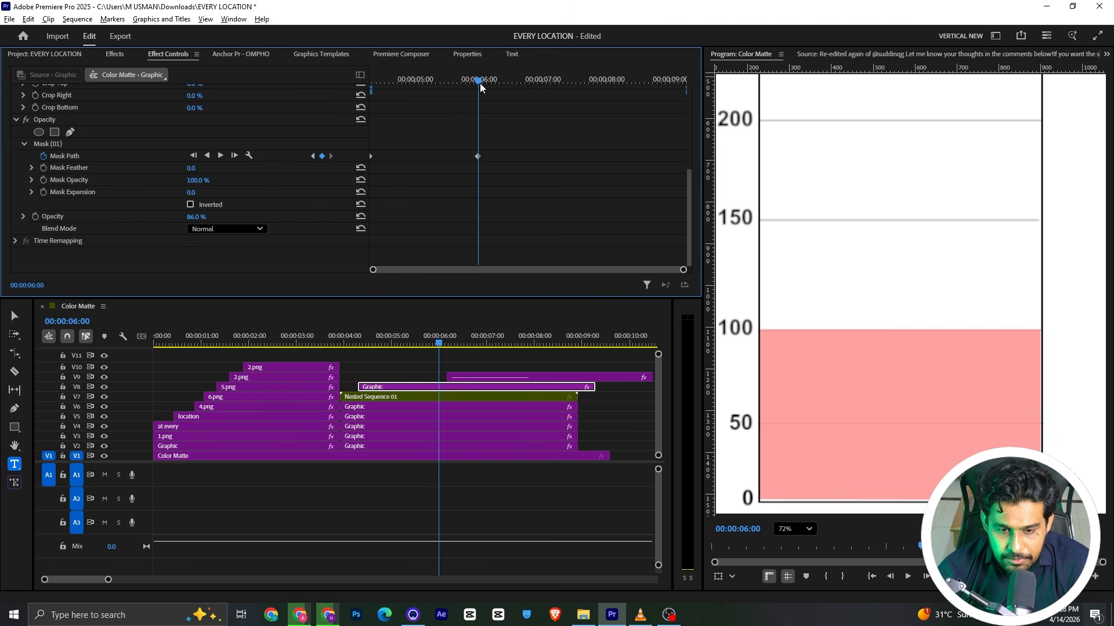
left_click_drag(448, 378, 425, 378)
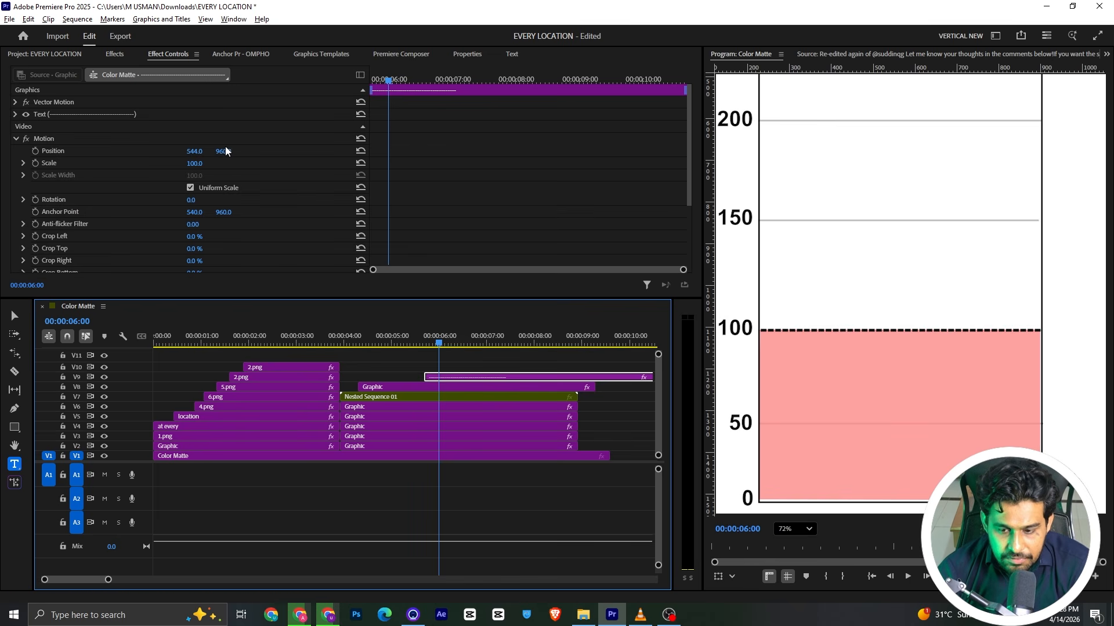
Fade in the dashed line with opacity keyframes of 0% at 00:00:05:21 and 100% at 00:00:06:00
scroll(72, 203, "down", 4)
left_click(35, 216)
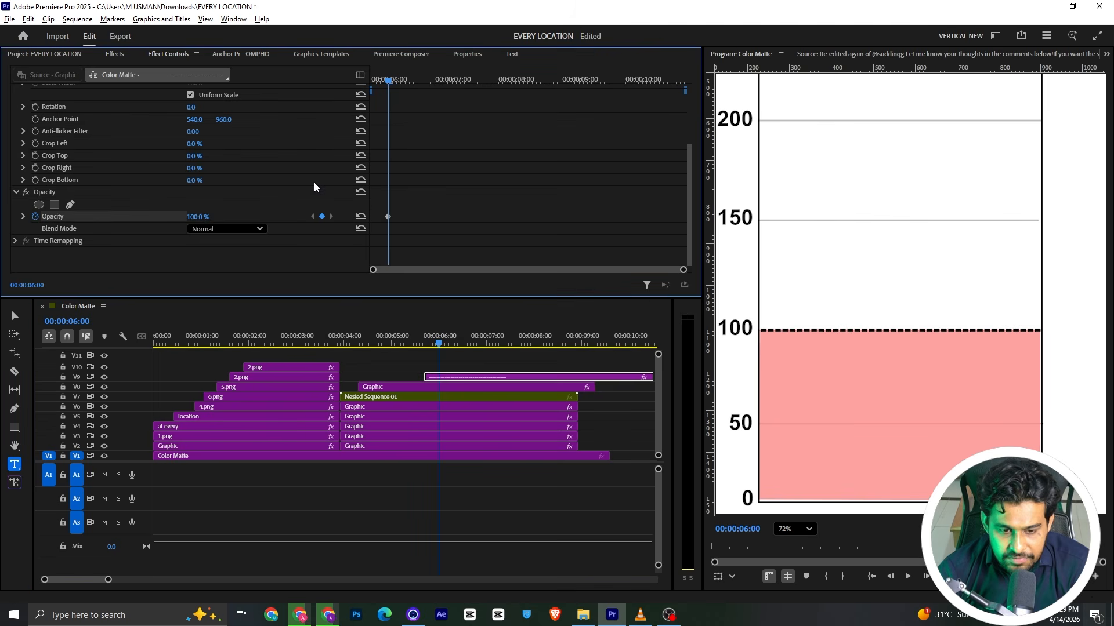
left_click_drag(388, 80, 340, 82)
left_click_drag(199, 218, 141, 218)
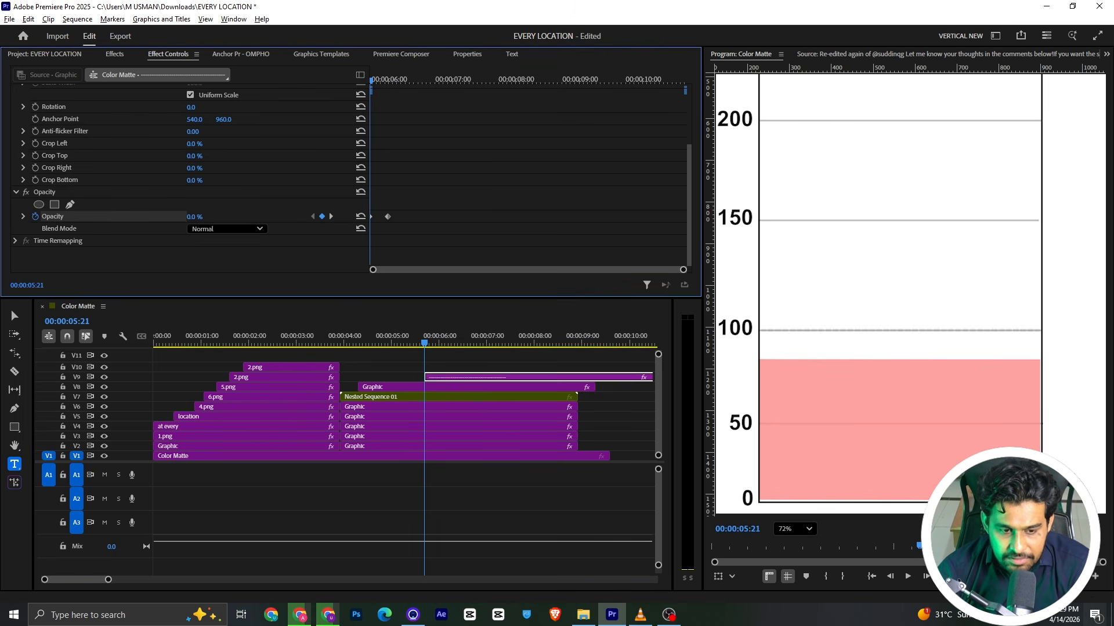
Add an opacity keyframe of 50% to the dashed line at 00:00:06:07
left_click_drag(374, 95, 404, 80)
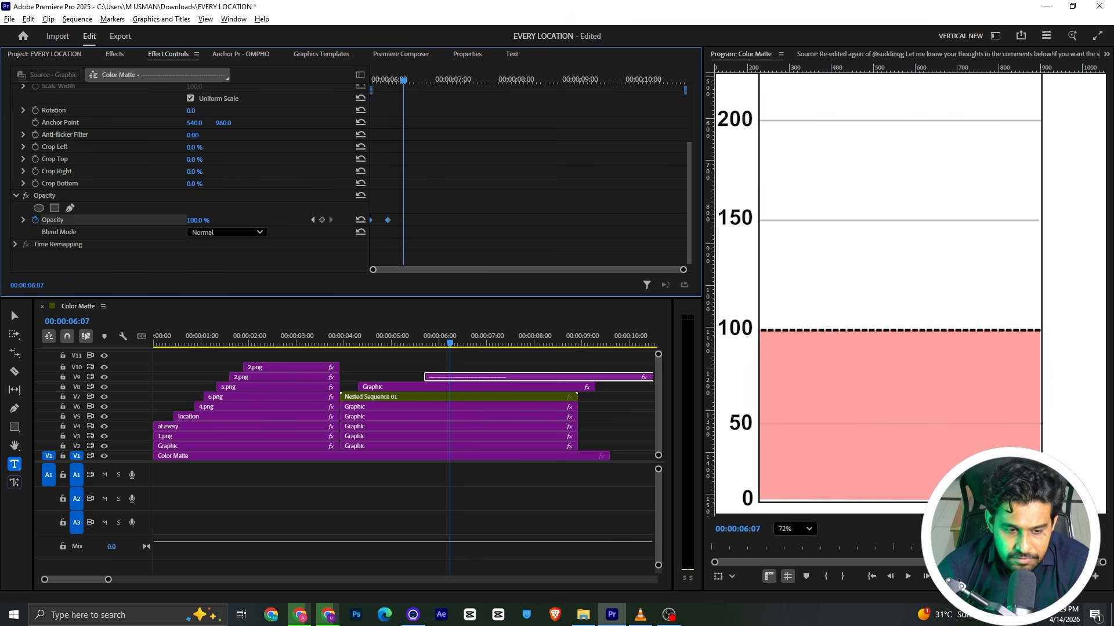
left_click_drag(196, 220, 203, 220)
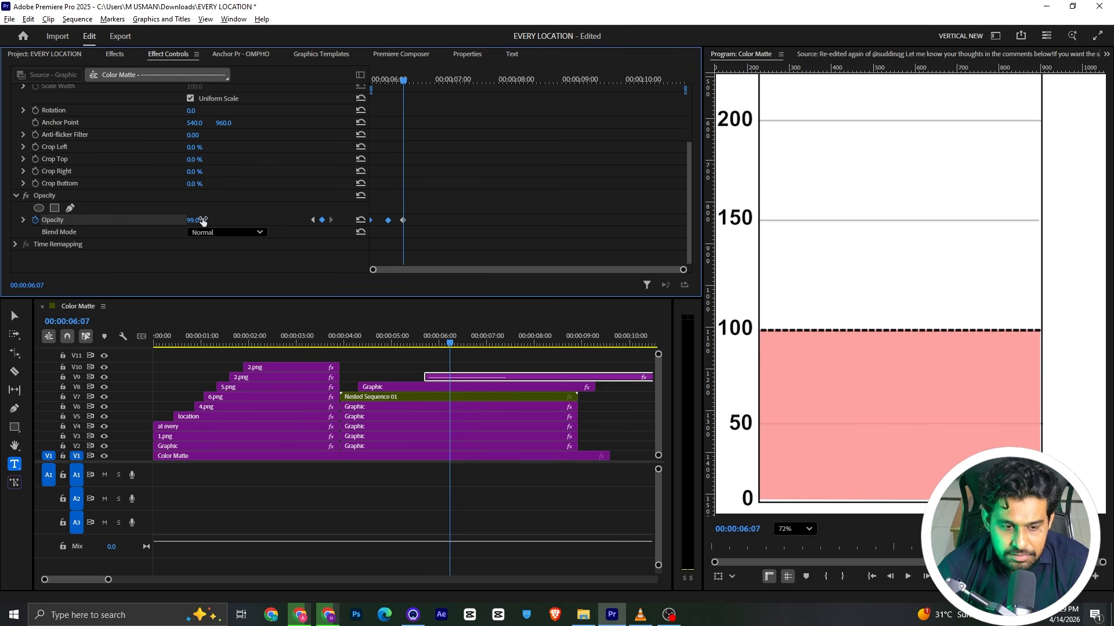
left_click(203, 221)
type("50")
key("Return")
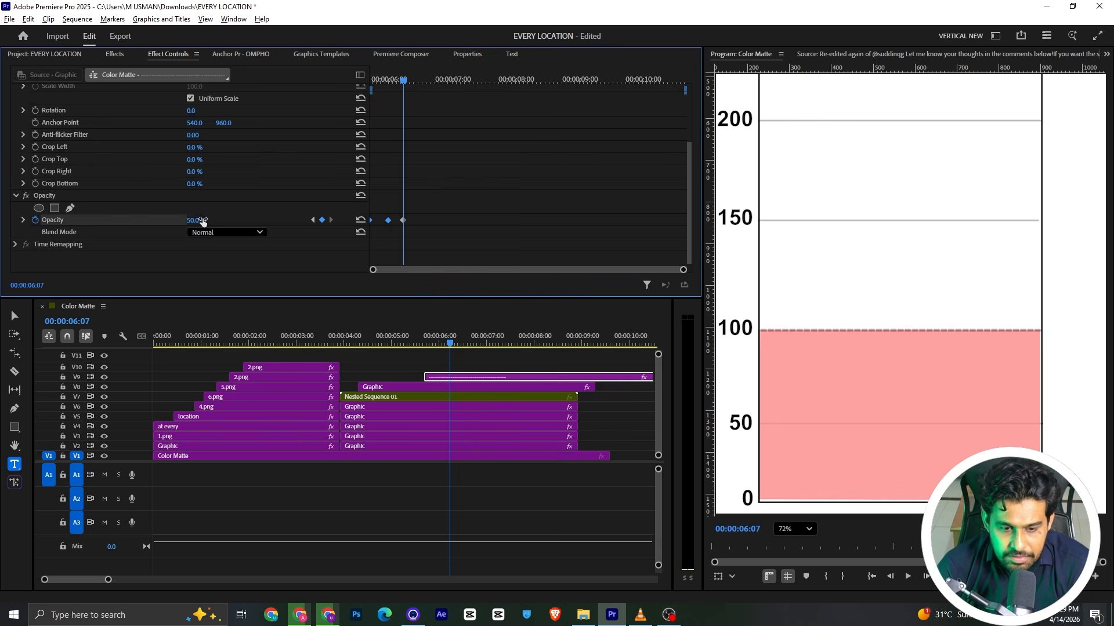
Copy the dashed line's 100% and 50% opacity keyframes, paste the pair three more times along the clip for a blinking effect, and save the project
left_click_drag(383, 211, 410, 225)
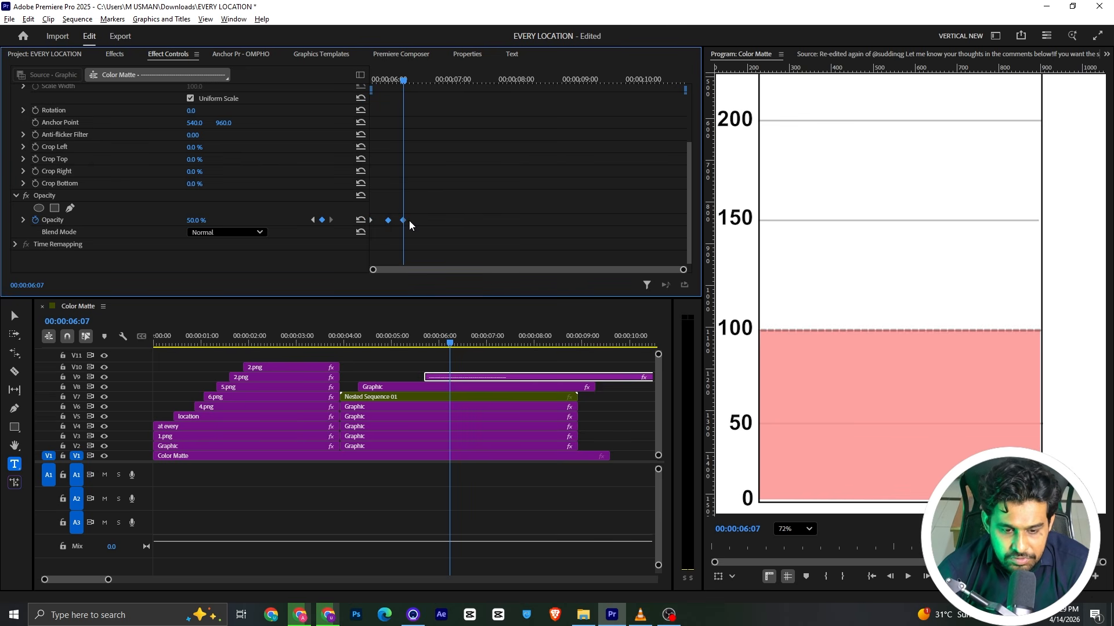
left_click_drag(410, 80, 480, 83)
key("ctrl+v")
key("ctrl+v")
key("j")
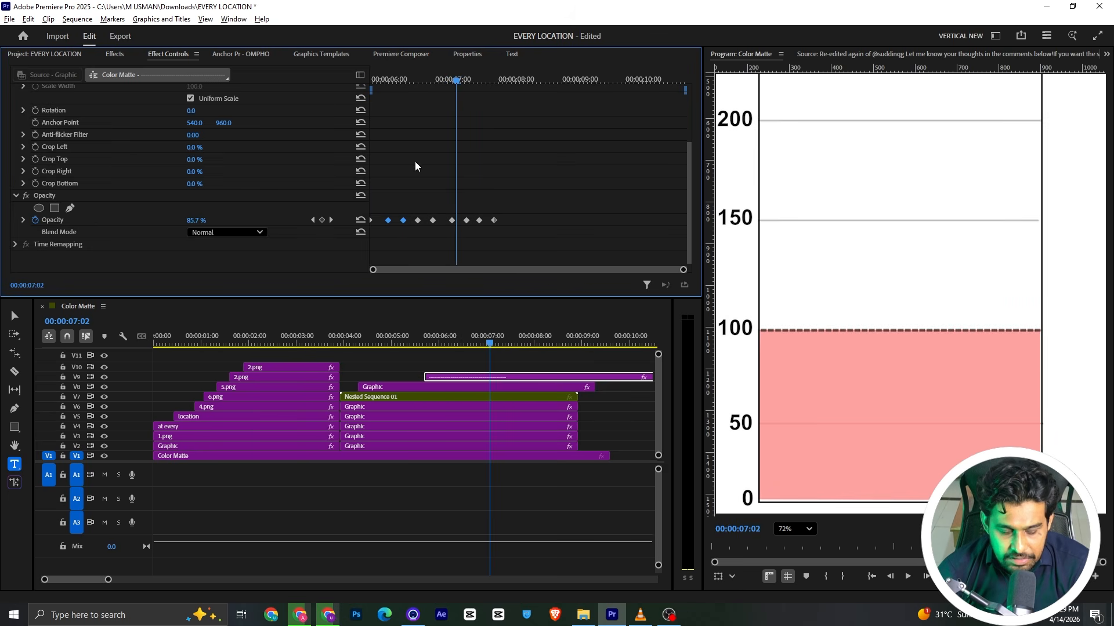
key("ctrl+s")
Set the program preview zoom to Fit and play the reference in VLC past the chart scene to check what follows
left_click(793, 534)
left_click(799, 363)
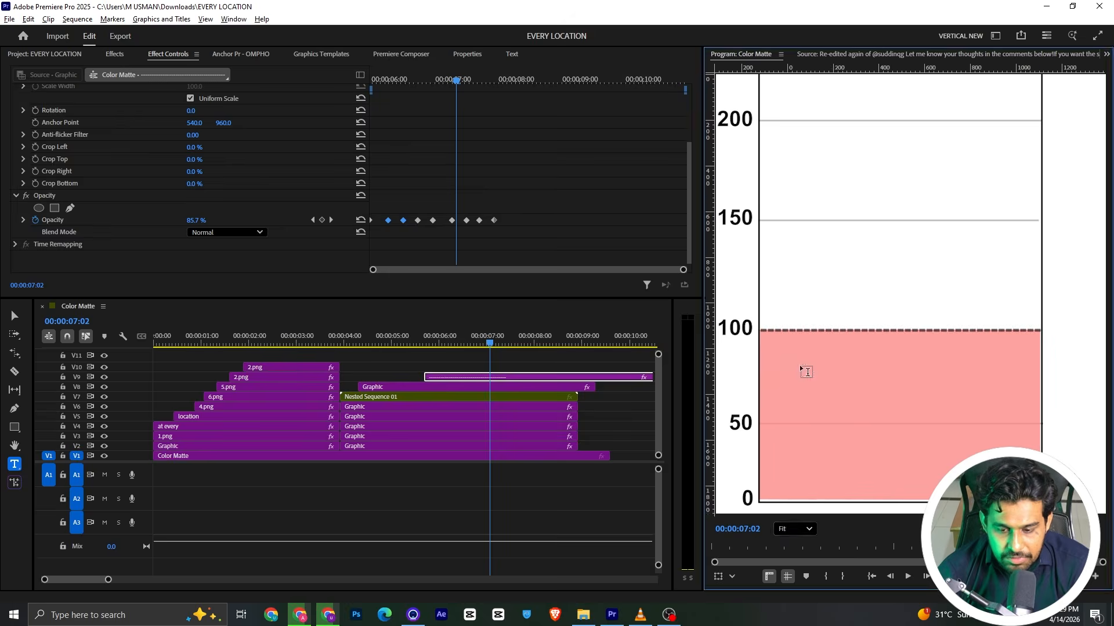
left_click(636, 612)
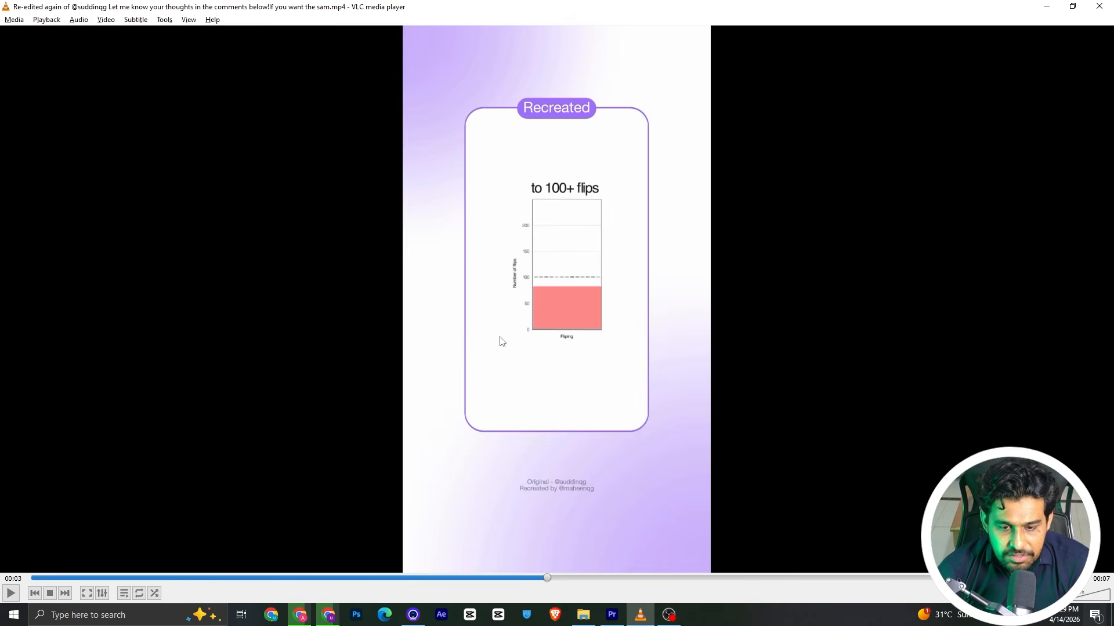
left_click(612, 615)
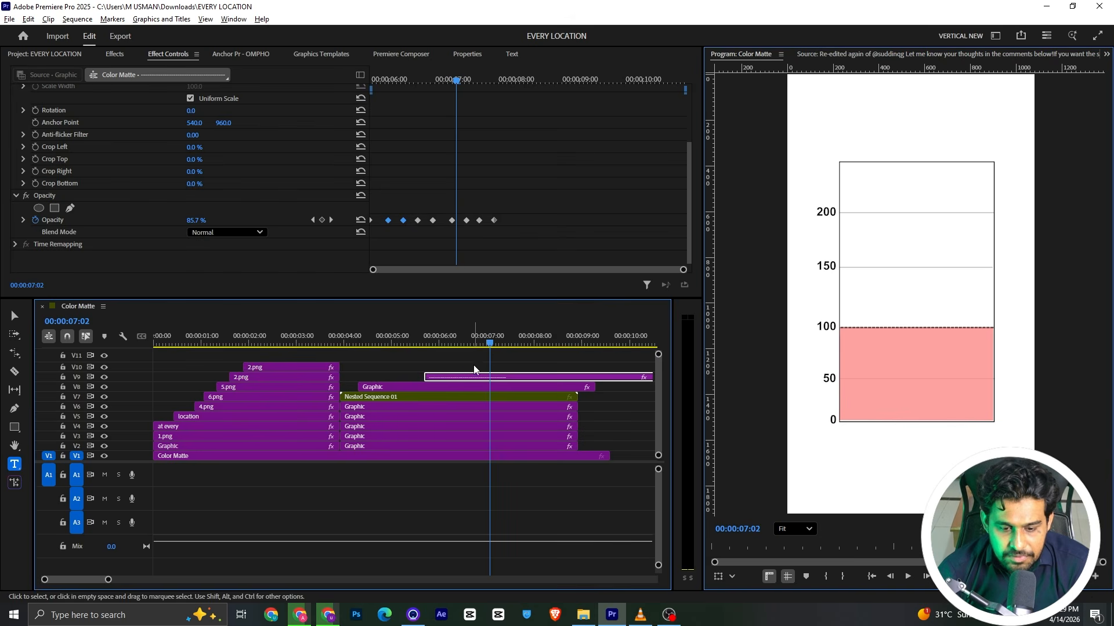
mouse_move(474, 367)
left_mouse_down()
mouse_move(444, 408)
mouse_move(460, 350)
left_mouse_up()
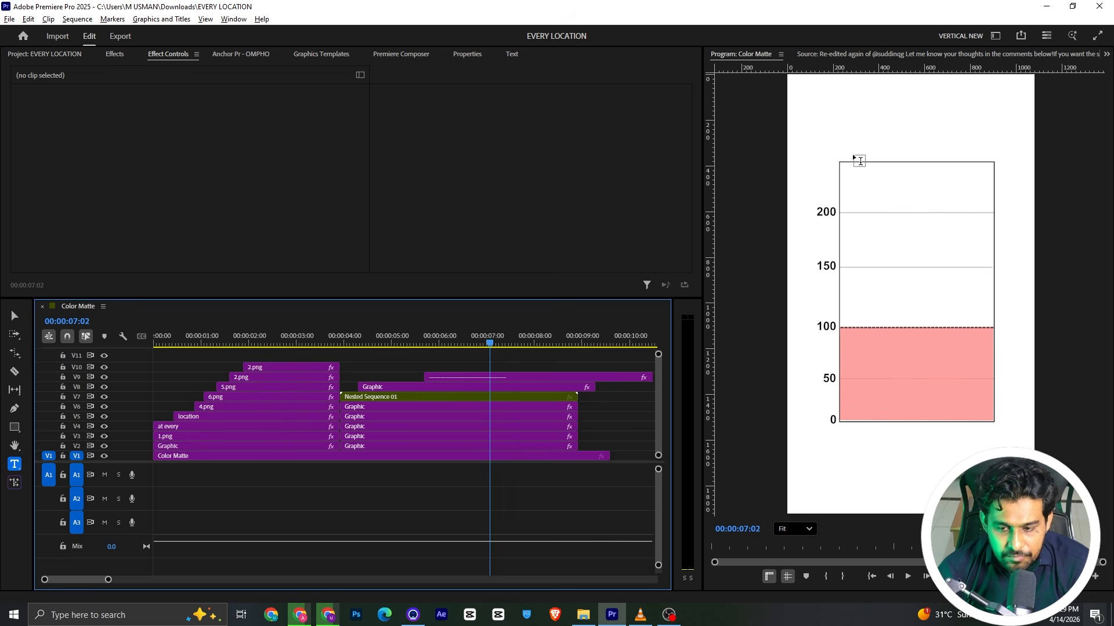
key("alt+Tab")
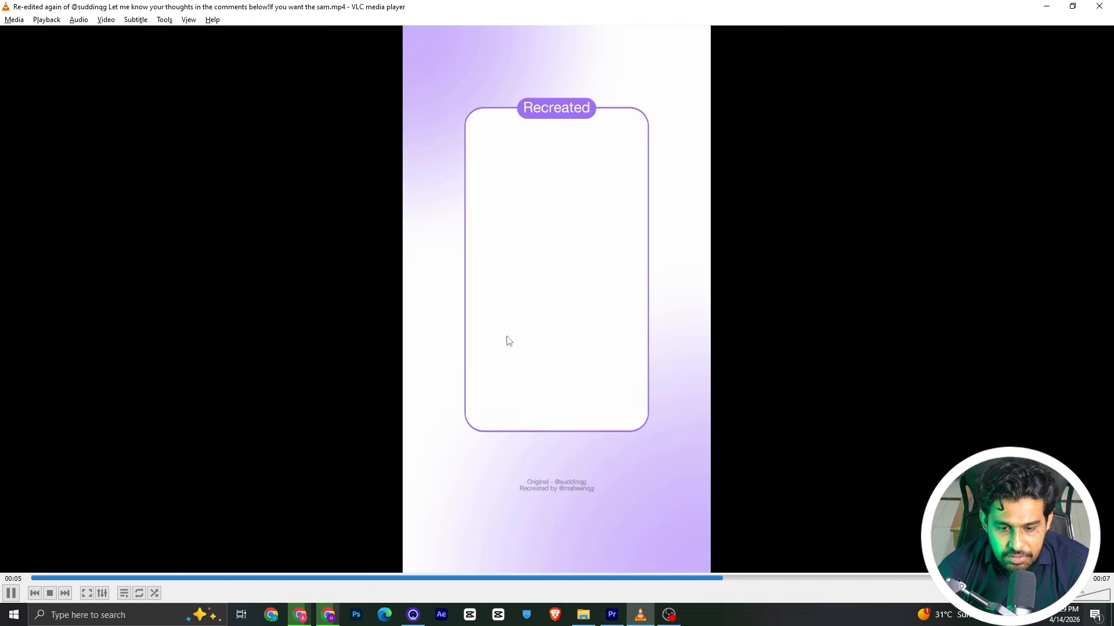
key("space")
key("alt+Tab")
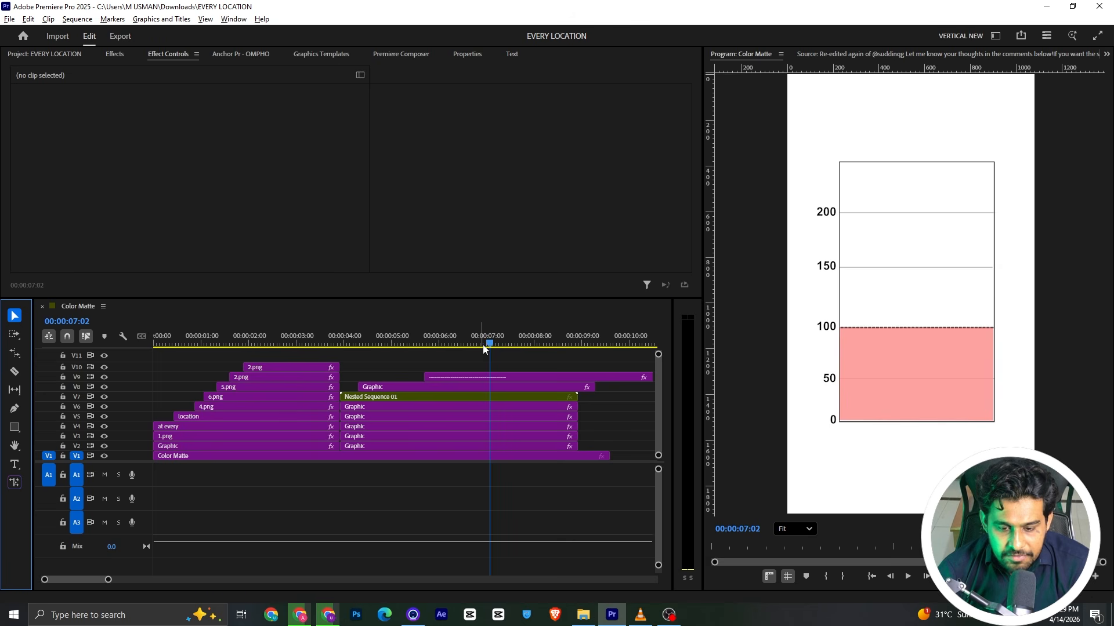
Split all the chart clips above the Color Matte, on tracks V2 to V9, at 00:00:07:10
left_click(502, 344)
key("c")
left_click(504, 377)
left_click(504, 387)
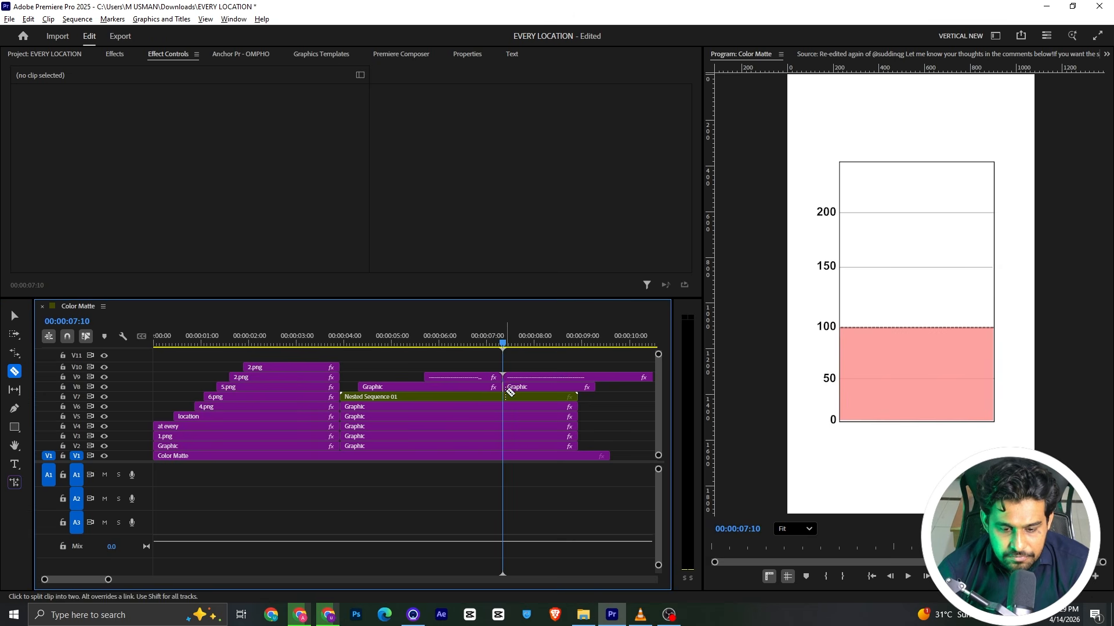
left_click(503, 416)
left_click(503, 436)
left_click(504, 446)
left_click(504, 397)
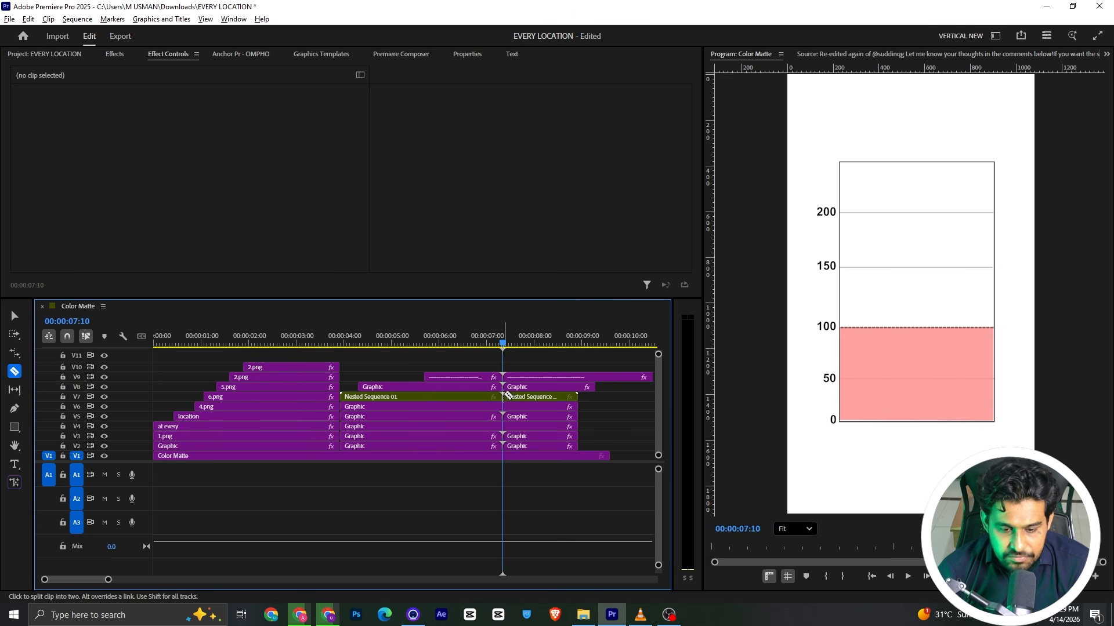
left_click(504, 407)
left_click(504, 427)
Delete the chart clip pieces after 00:00:07:10 and extend the end of the Color Matte background clip
key("v")
left_click_drag(536, 356, 541, 450)
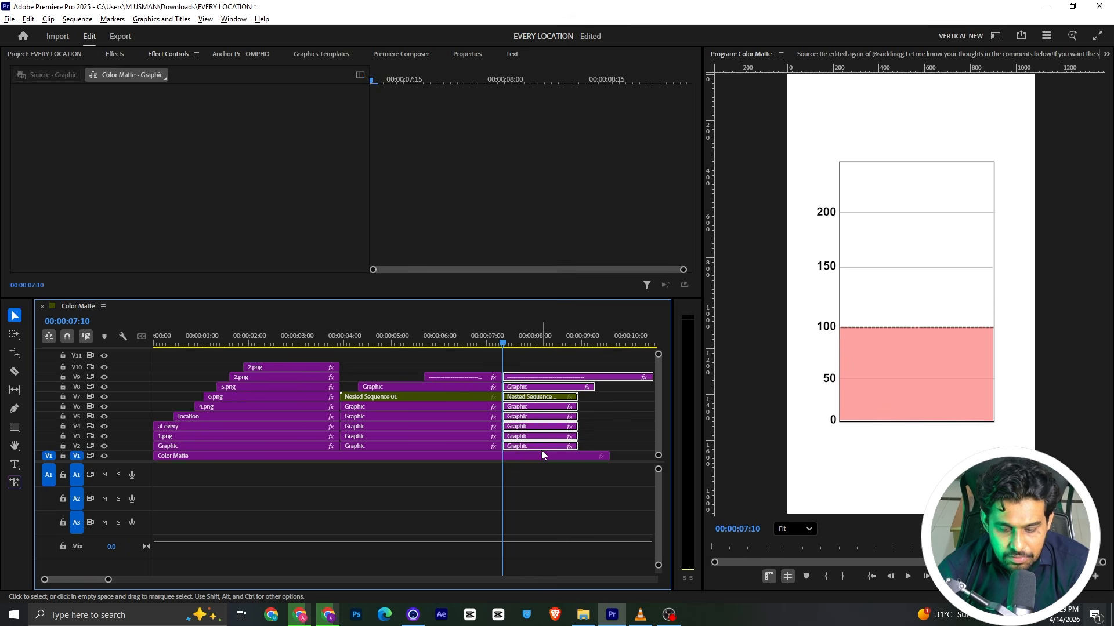
key("Delete")
left_click_drag(610, 455, 653, 456)
Place 3.png, the money briefcase, on track V2 at 00:00:07:10 and set its scale to 147
left_click(55, 54)
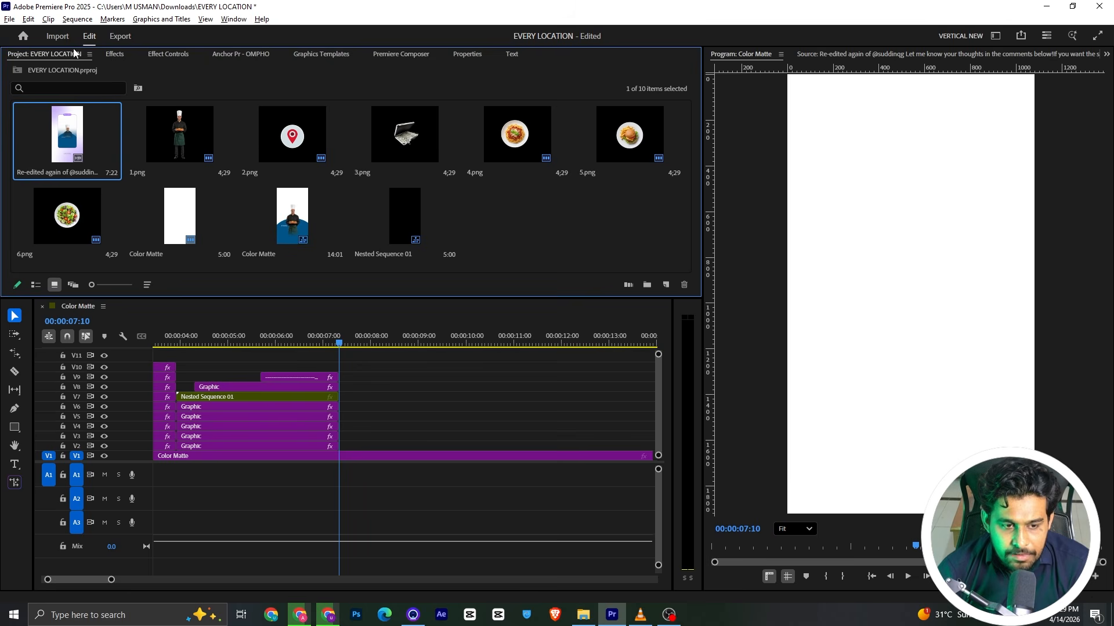
left_click_drag(388, 151, 345, 448)
left_click(179, 50)
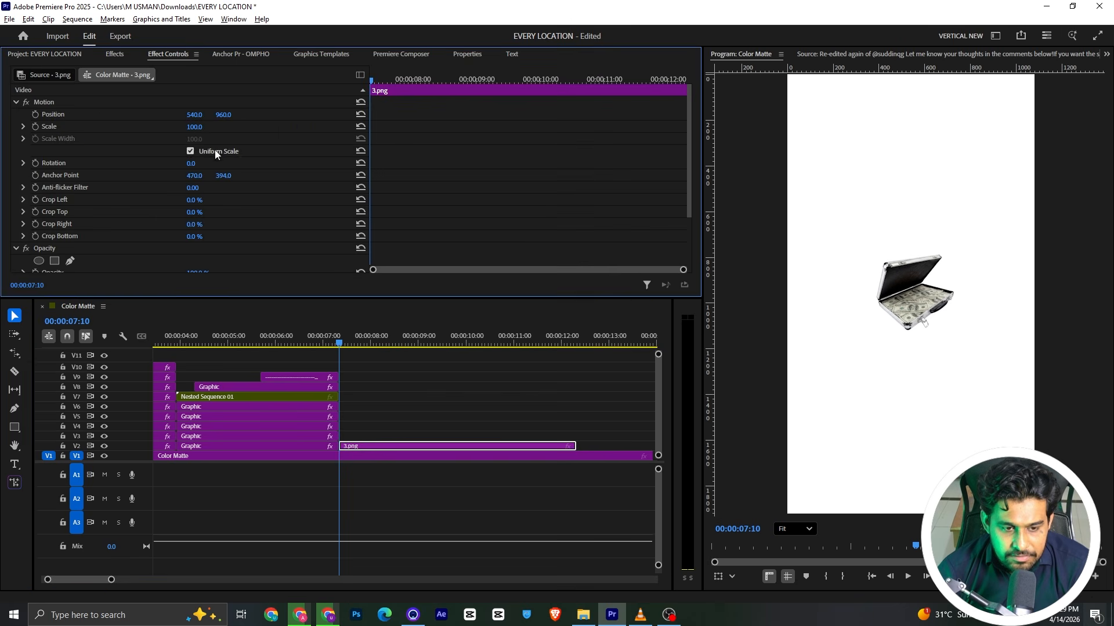
mouse_move(194, 126)
left_mouse_down()
mouse_move(214, 126)
mouse_move(203, 127)
left_mouse_up()
Review the briefcase's size and motion in the VLC reference video, and return to Premiere Pro
key("alt+Tab")
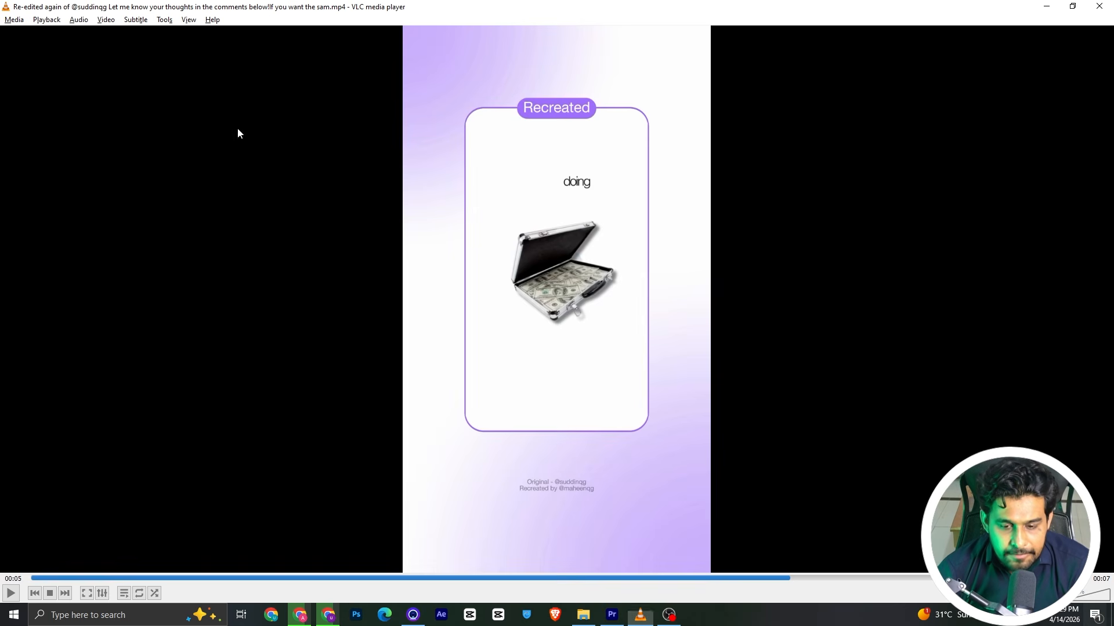
left_click(700, 578)
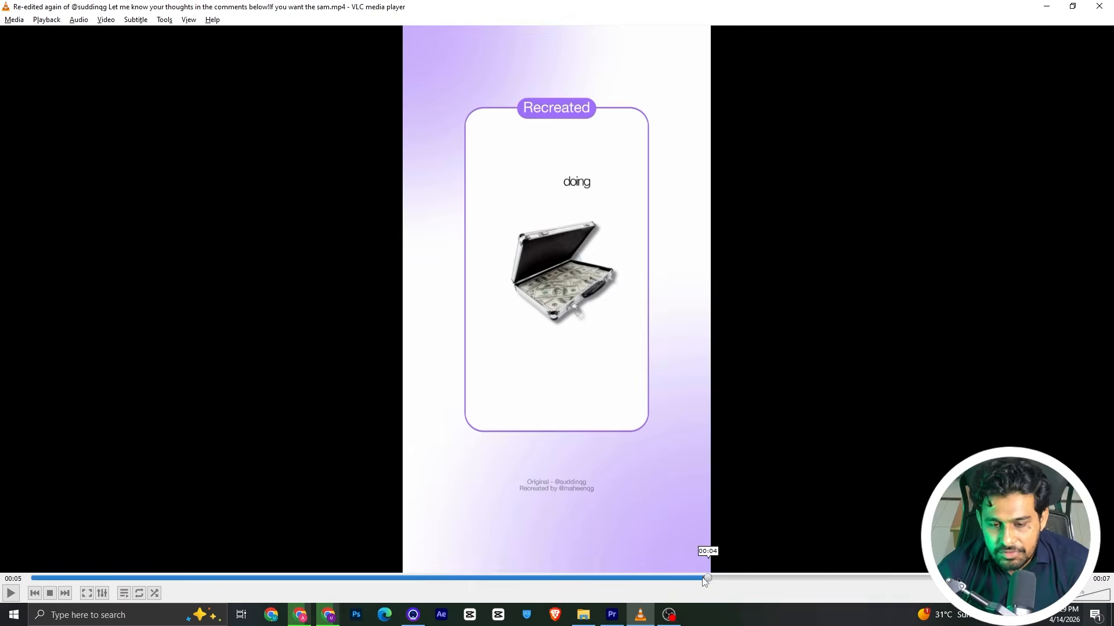
left_click_drag(761, 582, 846, 596)
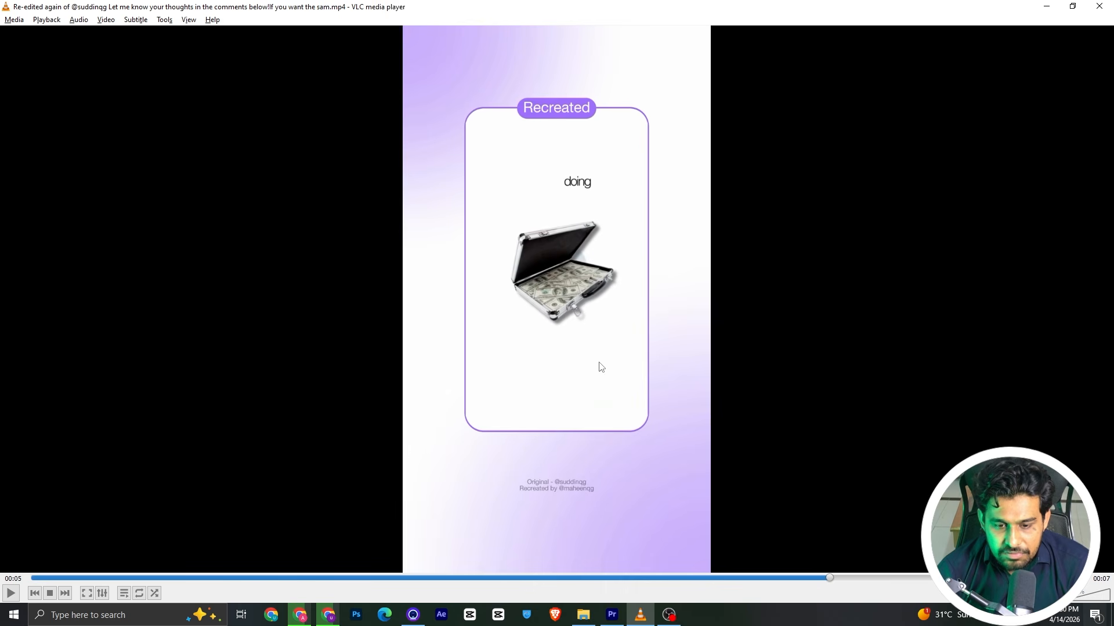
key("alt+Tab")
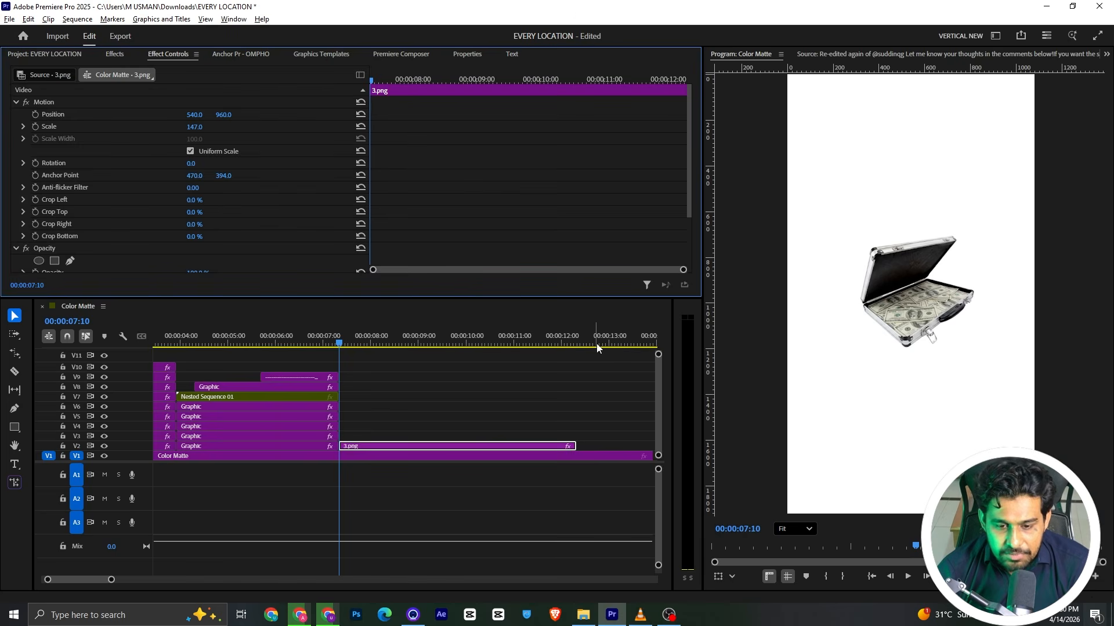
Animate 3.png's rotation from a slight counterclockwise tilt at 00:00:07:10 to 0° at 00:00:08:09, and preview it
left_click(51, 178)
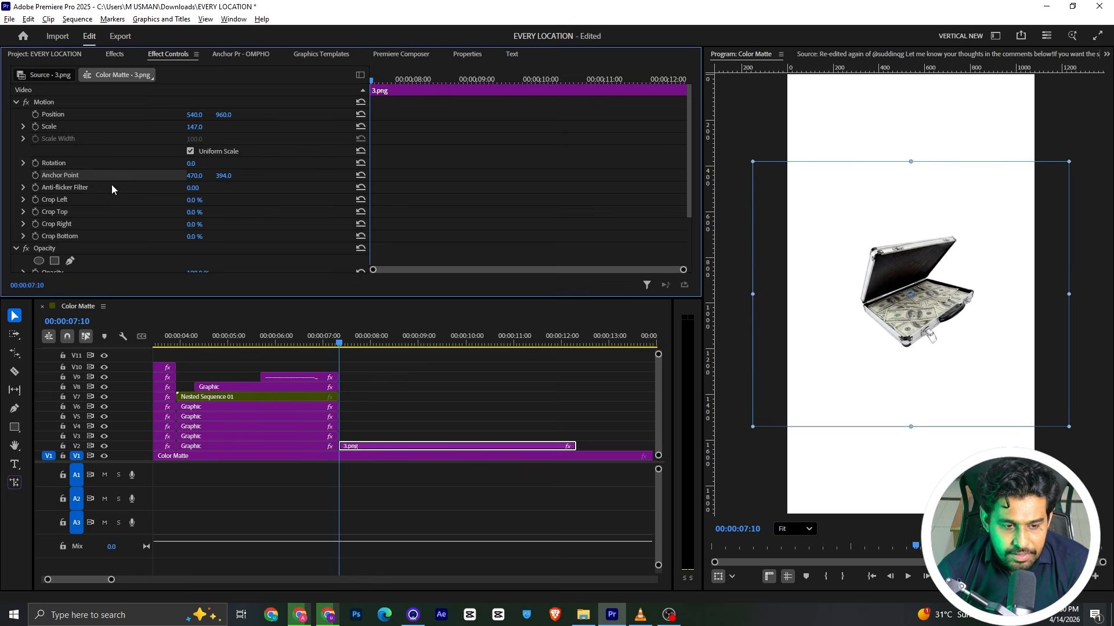
left_click(35, 163)
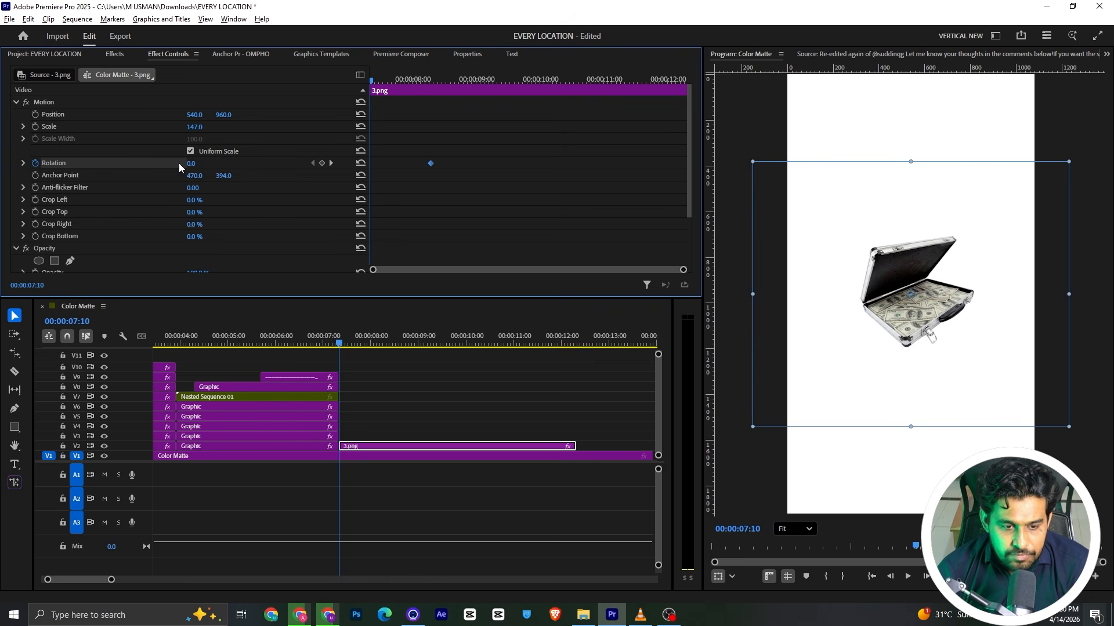
left_click_drag(191, 163, 214, 159)
key("space")
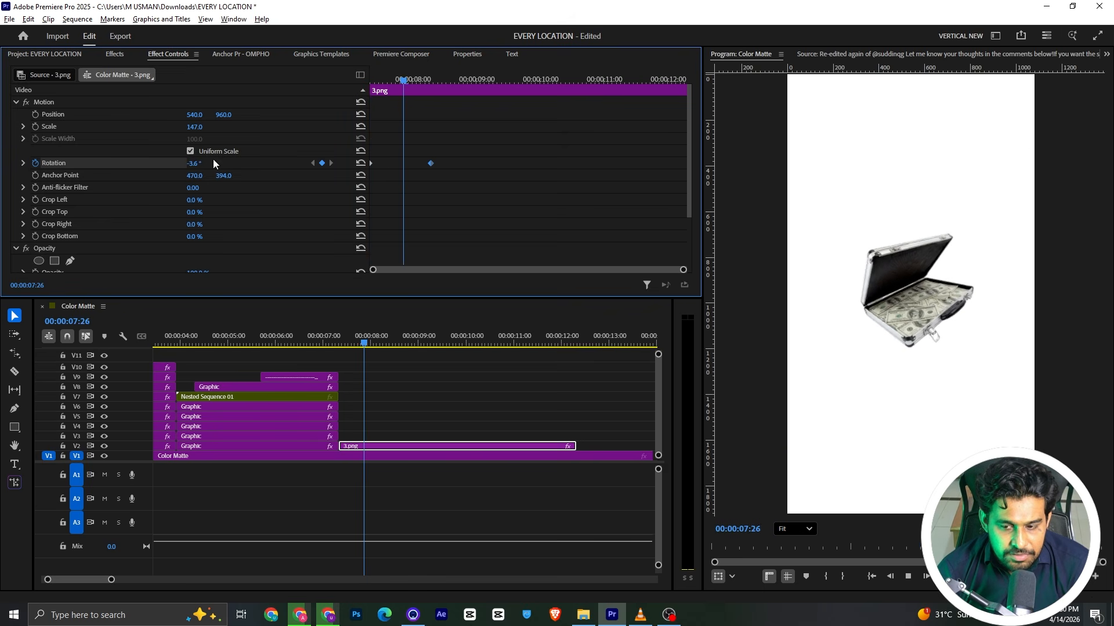
key("space")
Apply Ease In to 3.png's rotation keyframes and review the eased rotation at 00:00:07:26
right_click(431, 164)
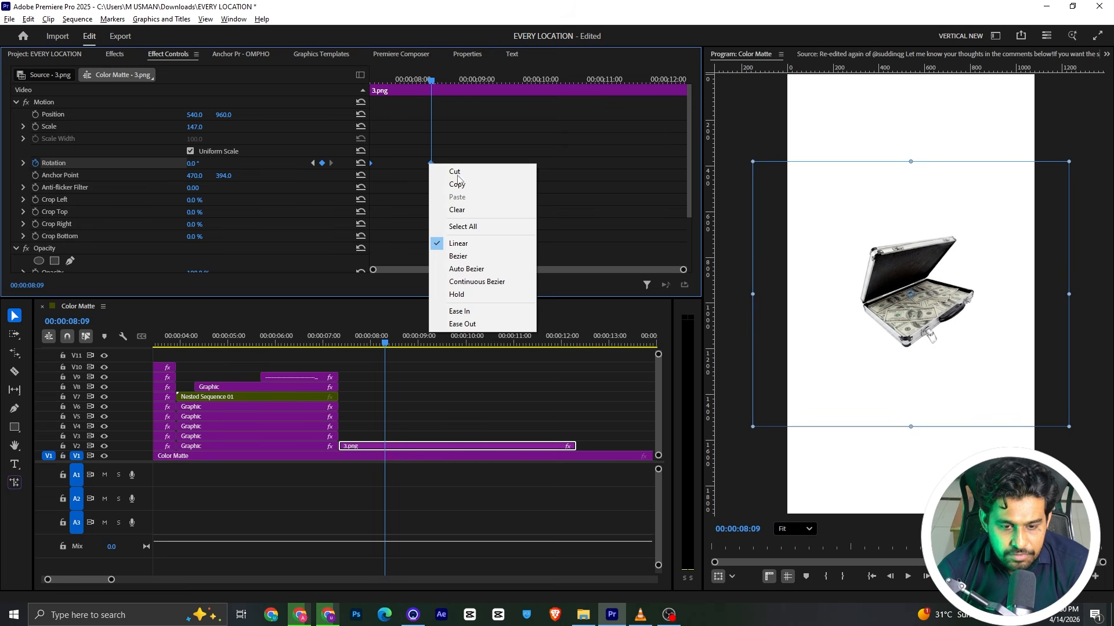
left_click(507, 310)
left_click(399, 81)
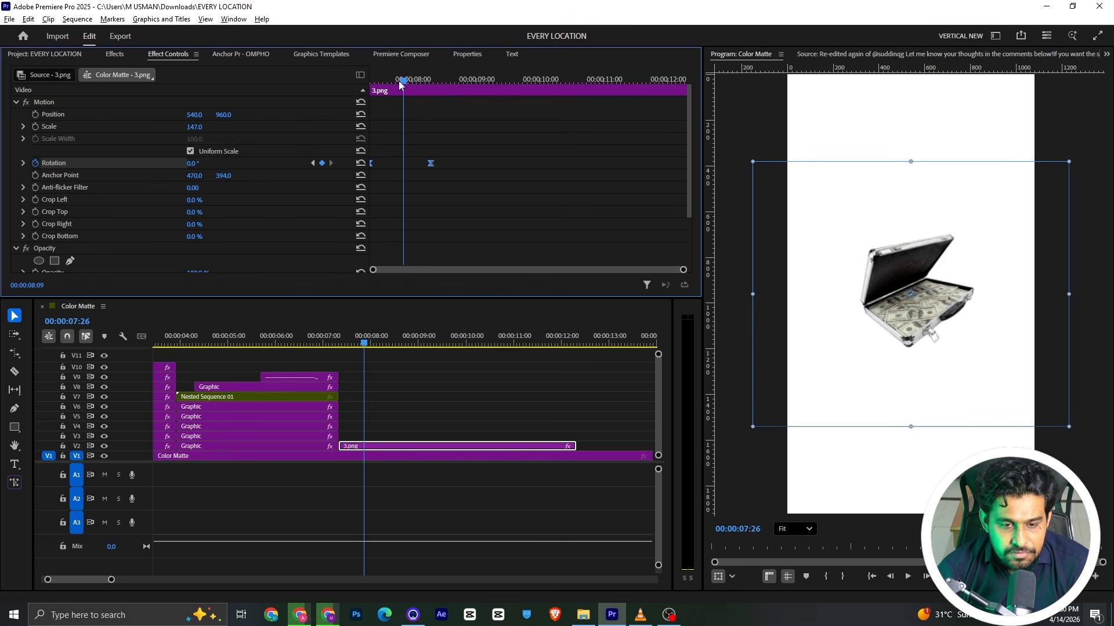
Preview the briefcase's eased rotation, compare it with the VLC reference video, and return to Premiere Pro
key("space")
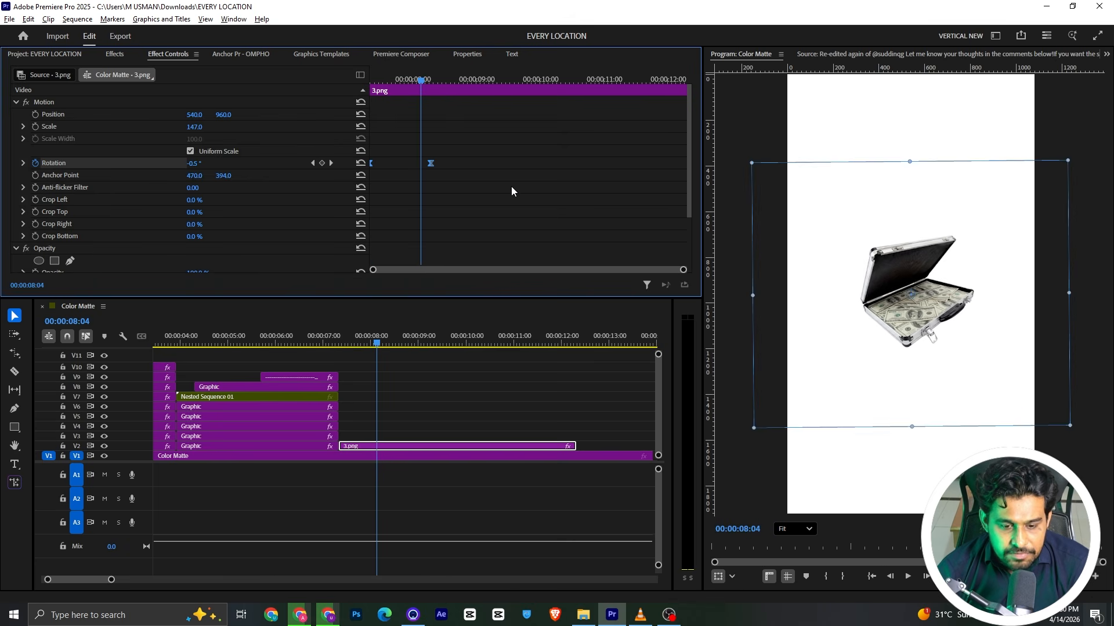
key("alt+Tab")
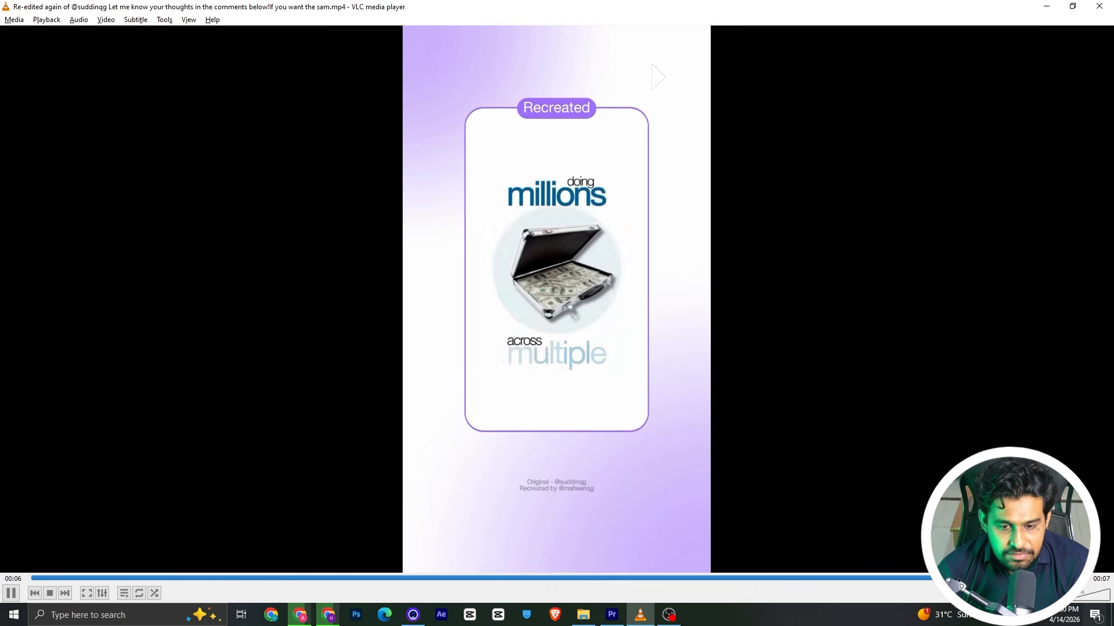
key("alt+Tab")
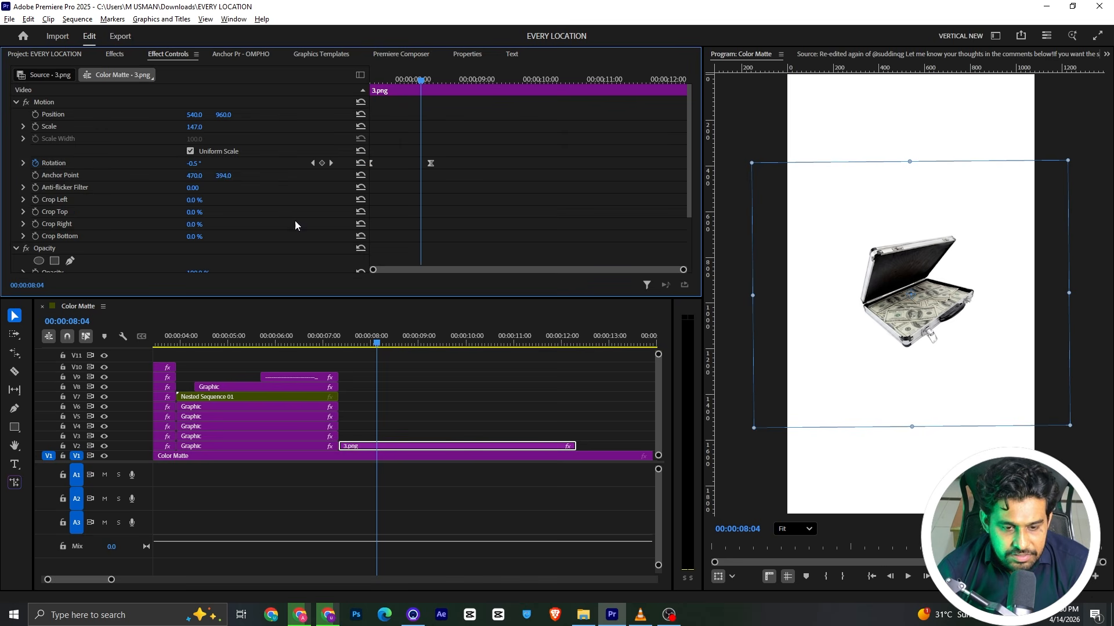
Draw a circle around the briefcase and place its graphic clip on V2 beneath 3.png on V3, starting at 00:00:07:10
left_click(14, 427)
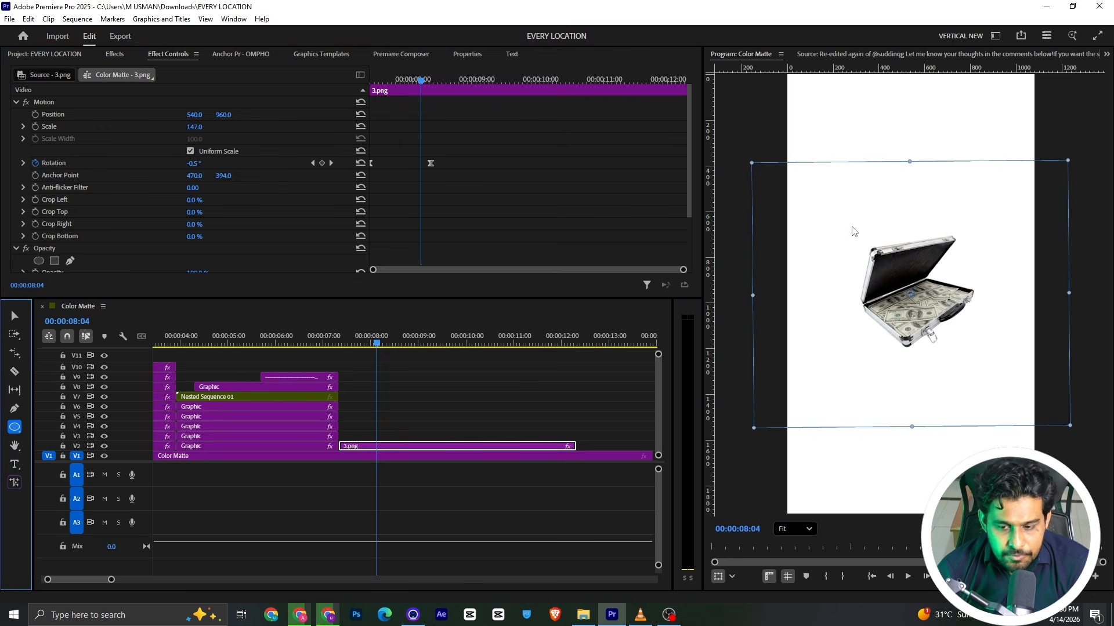
left_click(411, 382)
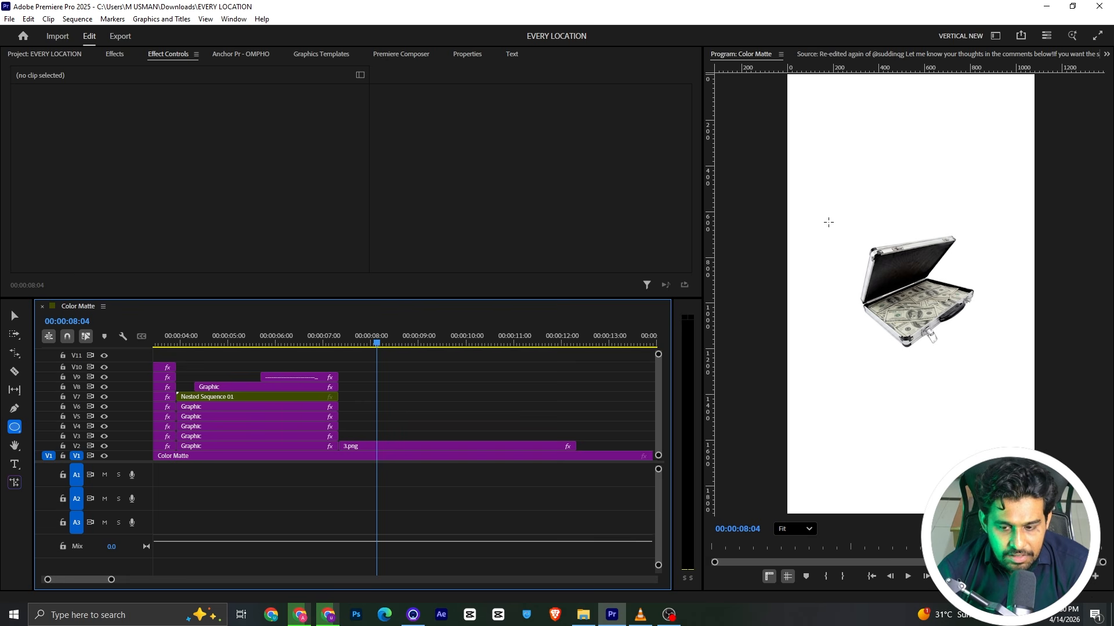
left_click_drag(828, 222, 925, 376)
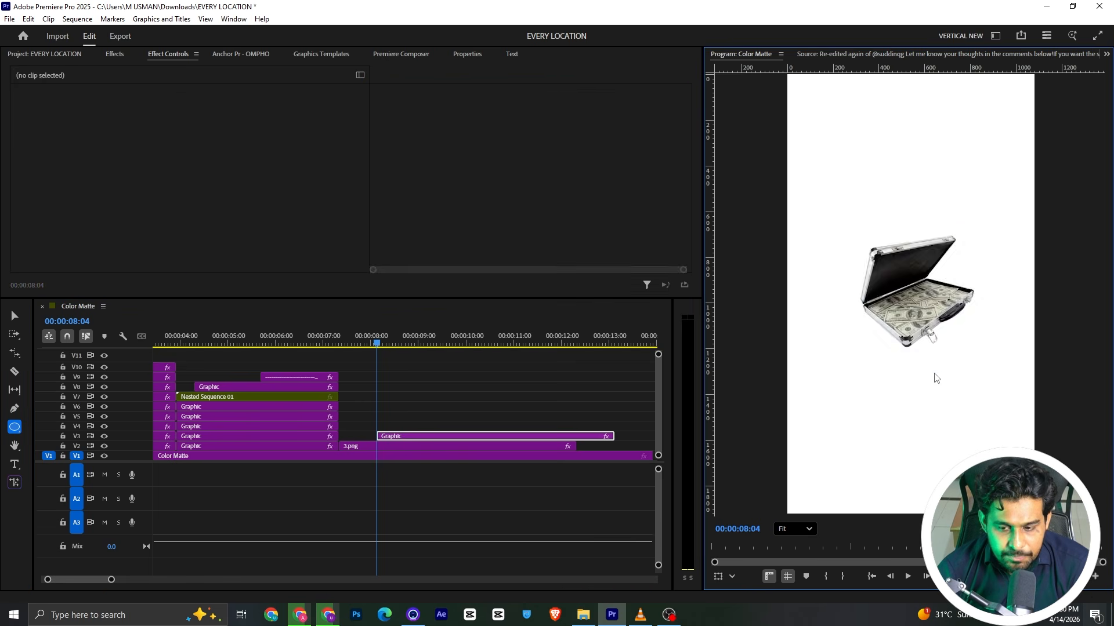
key("v")
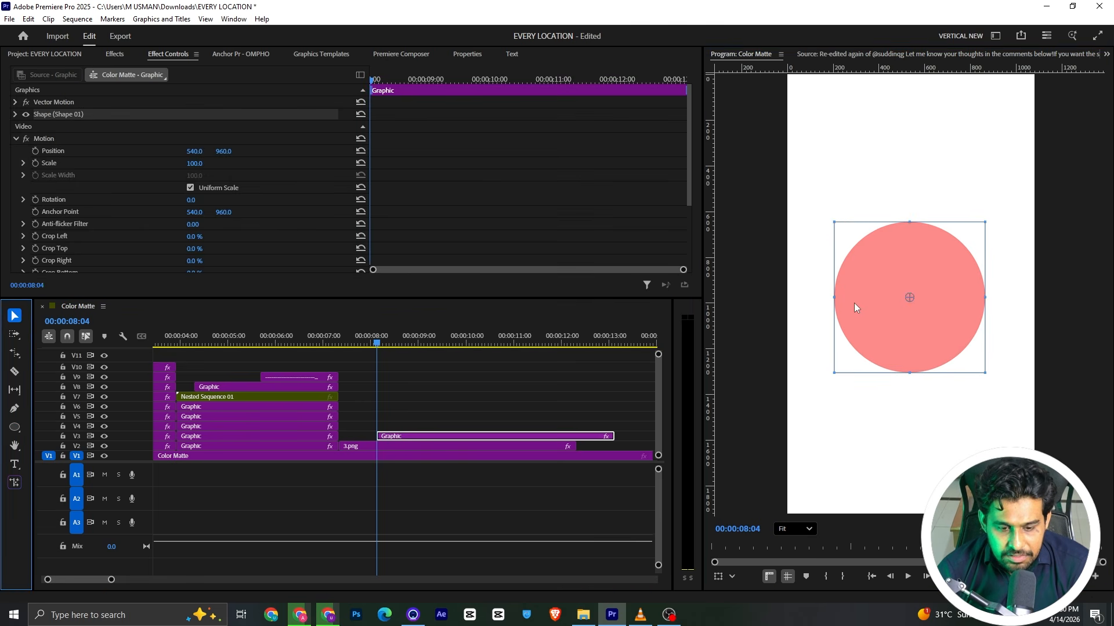
left_click_drag(854, 303, 861, 300)
mouse_move(406, 438)
left_mouse_down()
mouse_move(376, 444)
mouse_move(378, 427)
mouse_move(389, 447)
left_mouse_up()
left_click_drag(387, 427, 388, 435)
Play the reference clip in the Source monitor and stop it at 00:00:06:16, with the blue "millions" text in view
left_click(811, 56)
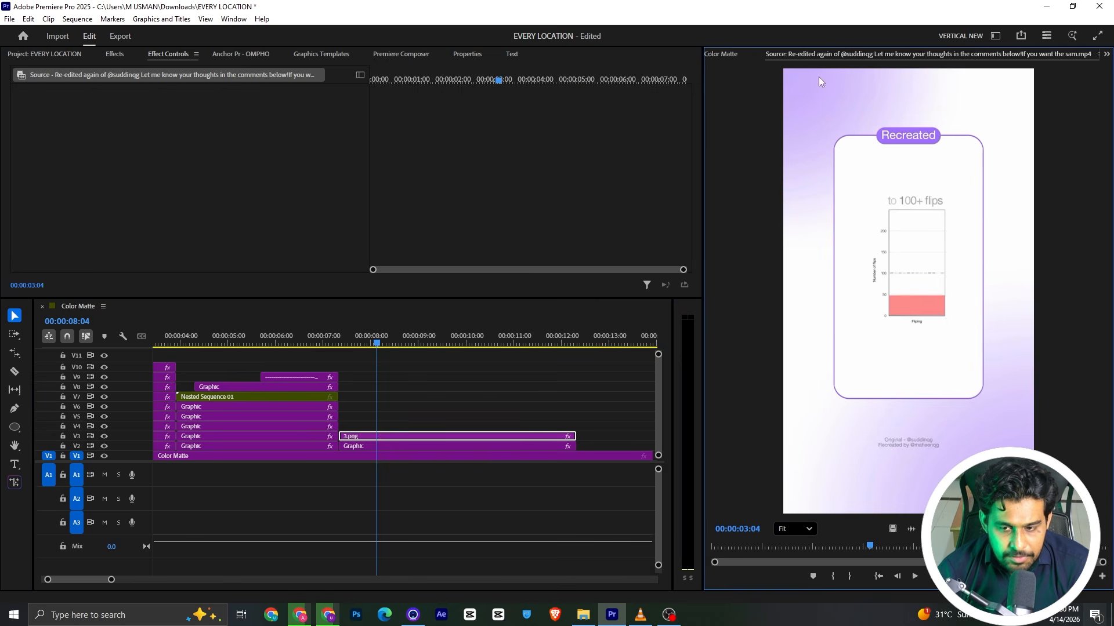
key("space")
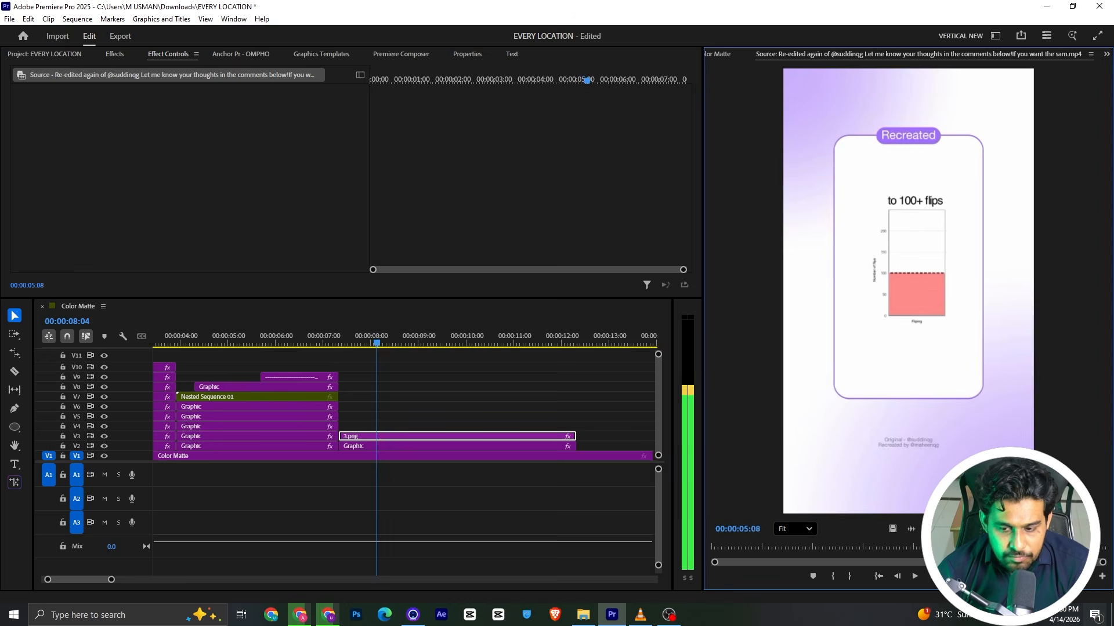
key("space")
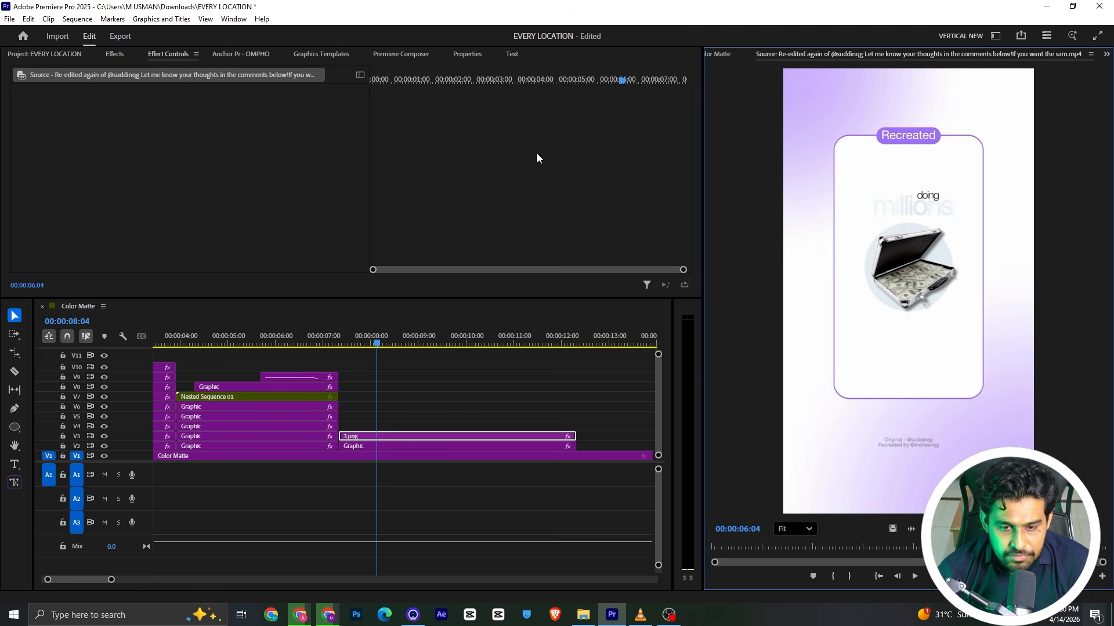
left_click(479, 56)
key("space")
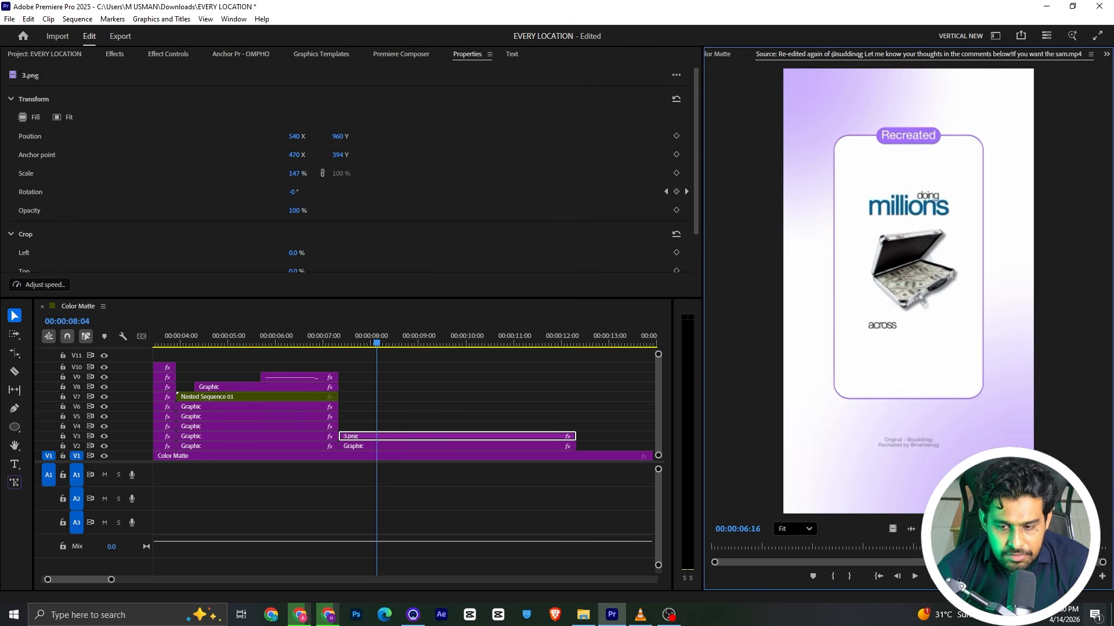
Fill the circle with the blue sampled from the reference's "millions" text, and move it slightly up behind the briefcase
scroll(116, 159, "down", 1)
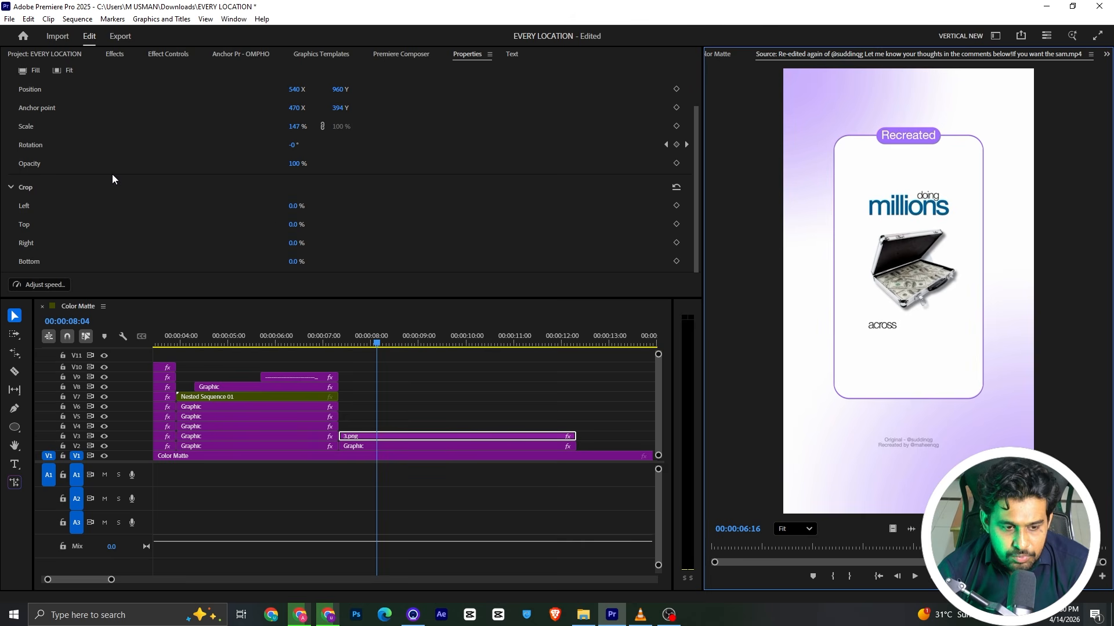
scroll(228, 181, "up", 1)
left_click(360, 447)
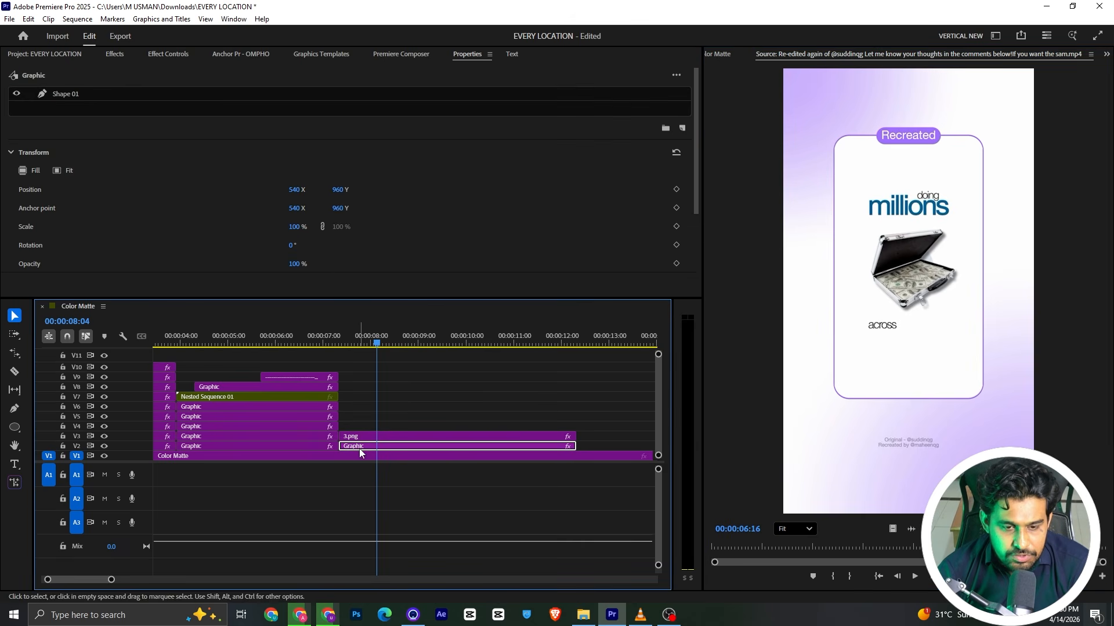
left_click(108, 97)
left_click(61, 192)
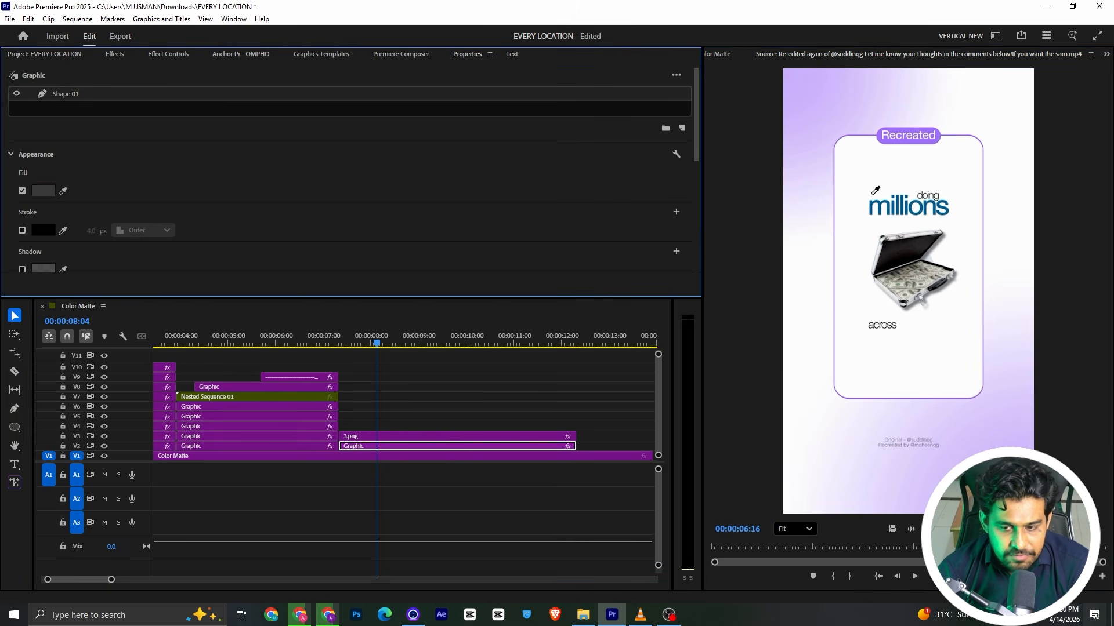
left_click(888, 207)
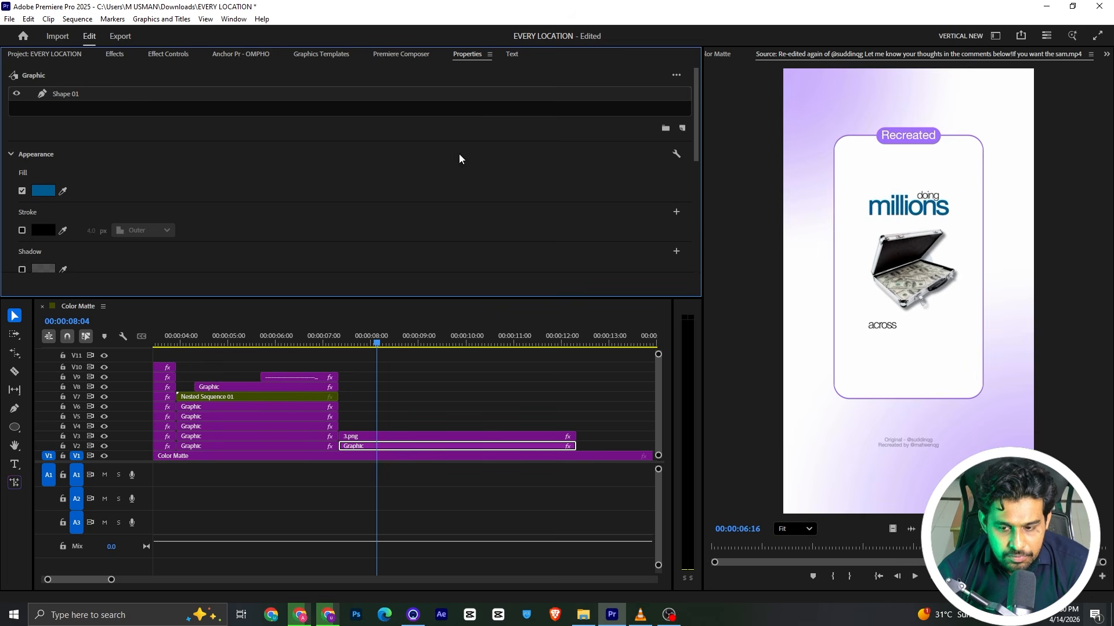
left_click(741, 55)
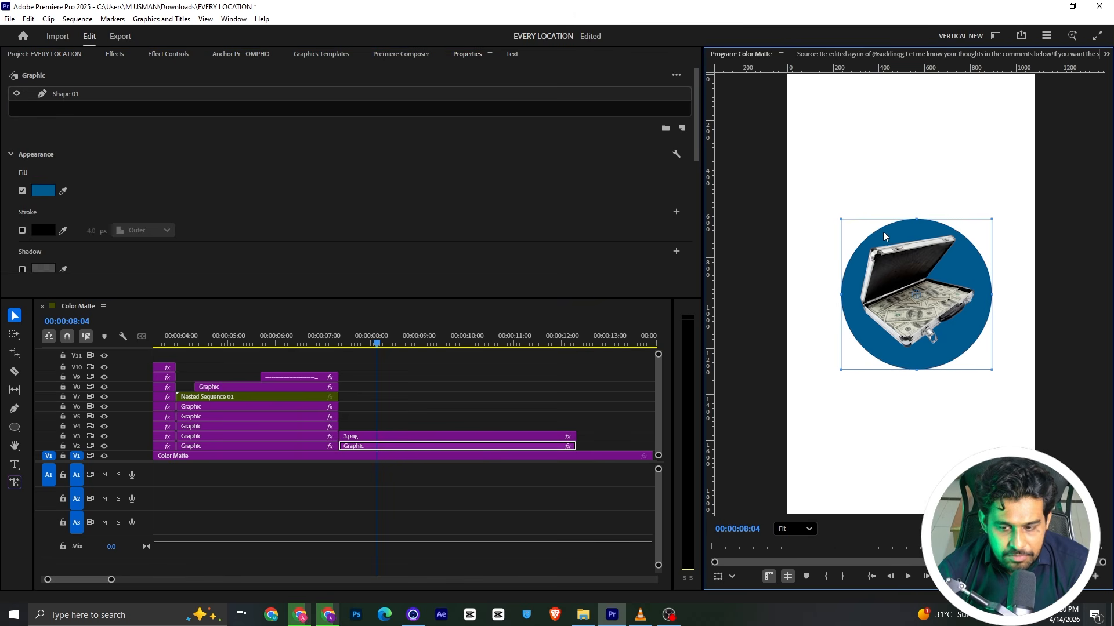
left_click_drag(884, 236, 882, 230)
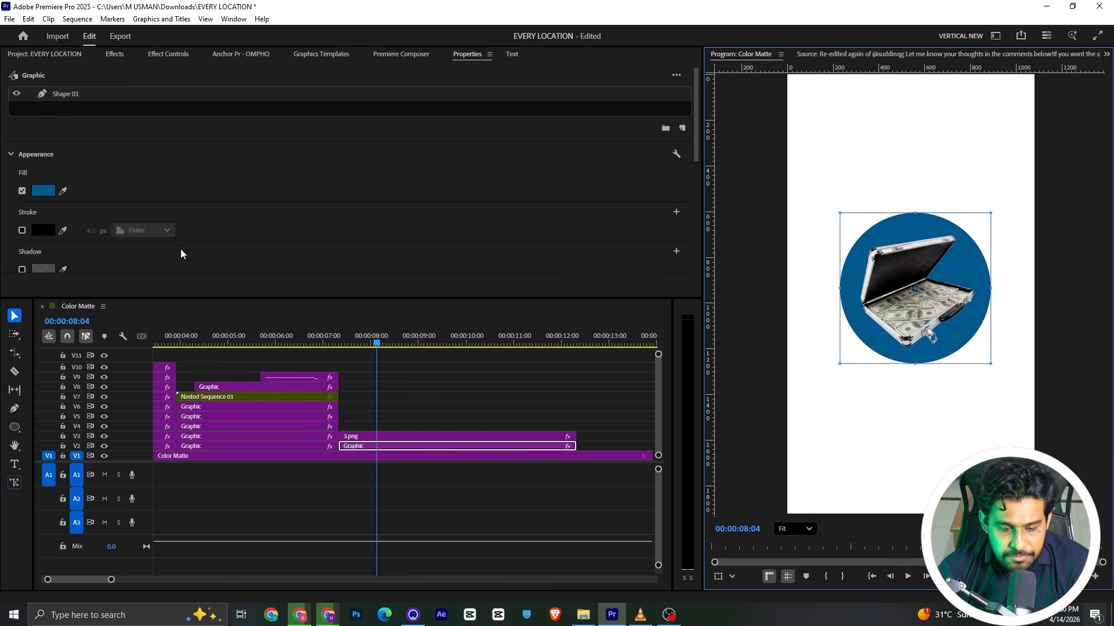
Start animating the circle graphic's opacity with a 30% keyframe at the clip's start, 00:00:07:10
left_click(159, 55)
scroll(155, 192, "down", 2)
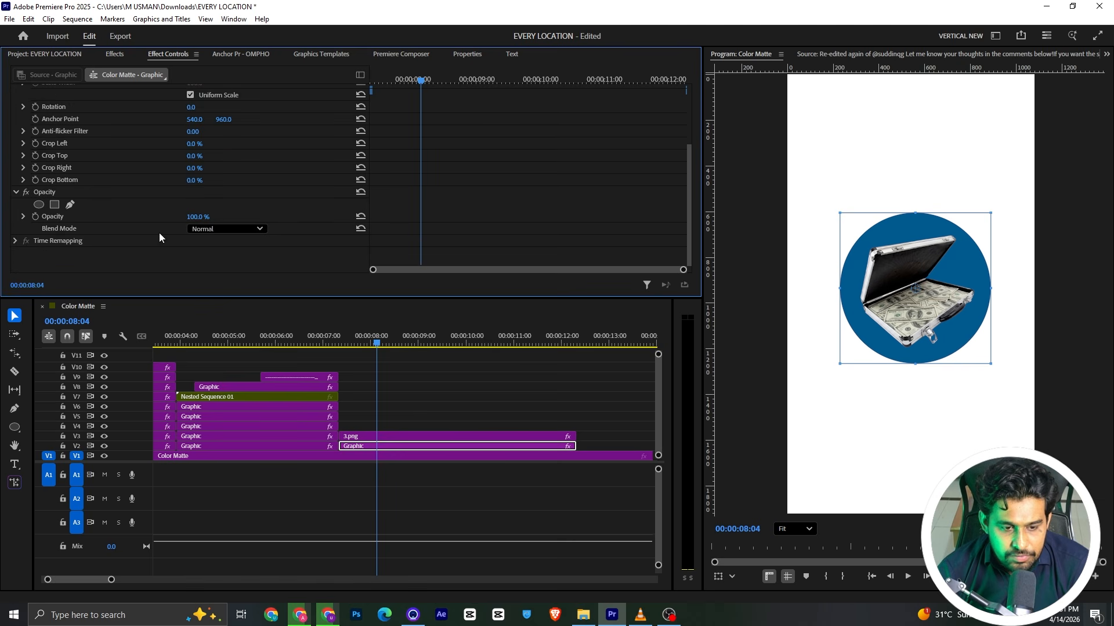
key("Up")
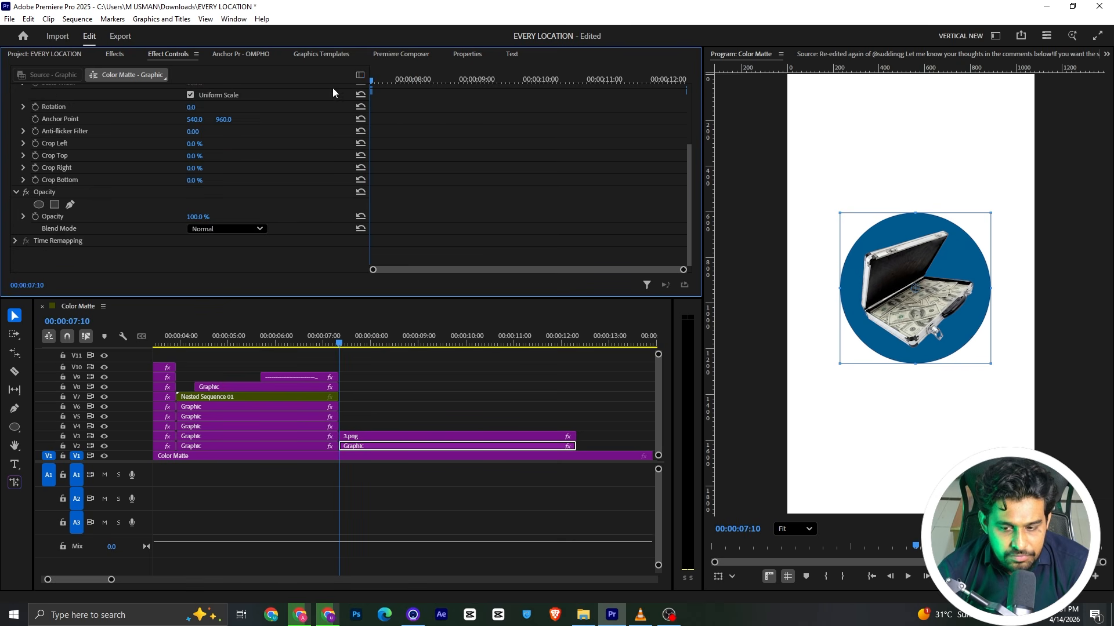
left_click(35, 216)
left_click_drag(198, 217, 157, 217)
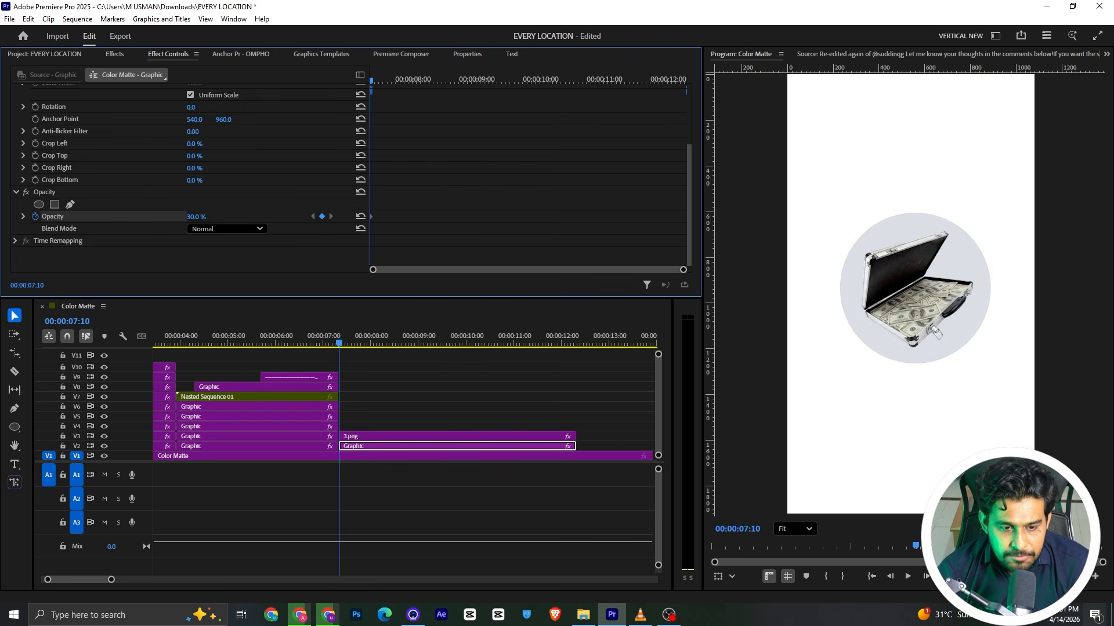
Add opacity keyframes of 0% at 00:00:07:18 and 30% at 00:00:07:24 to the circle, and preview the blink
left_click_drag(373, 77, 386, 79)
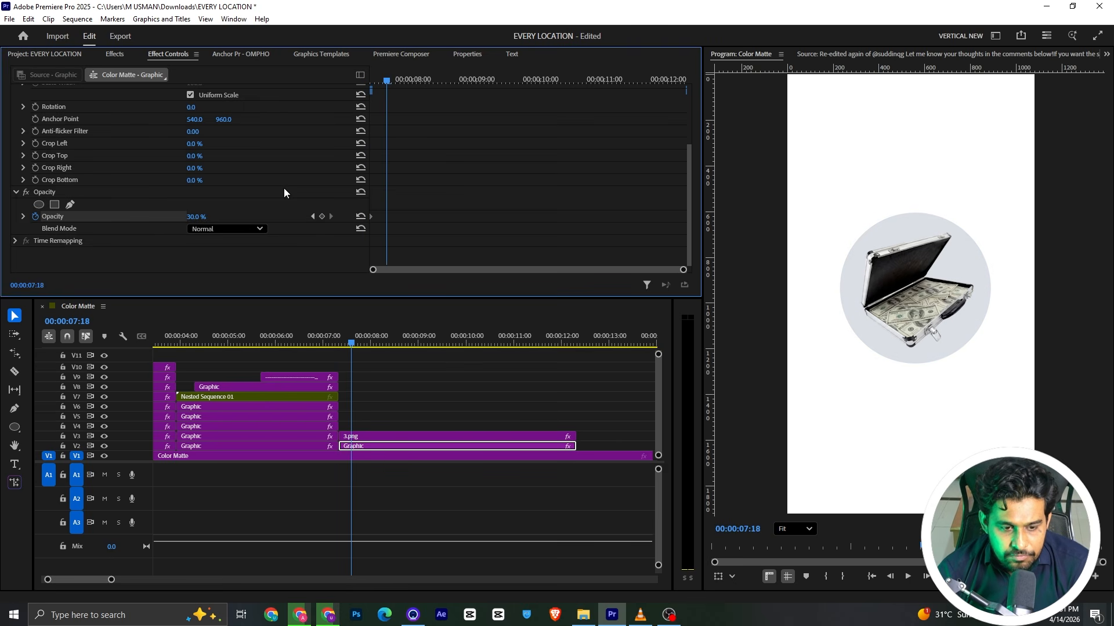
left_click(201, 216)
type("0")
key("Return")
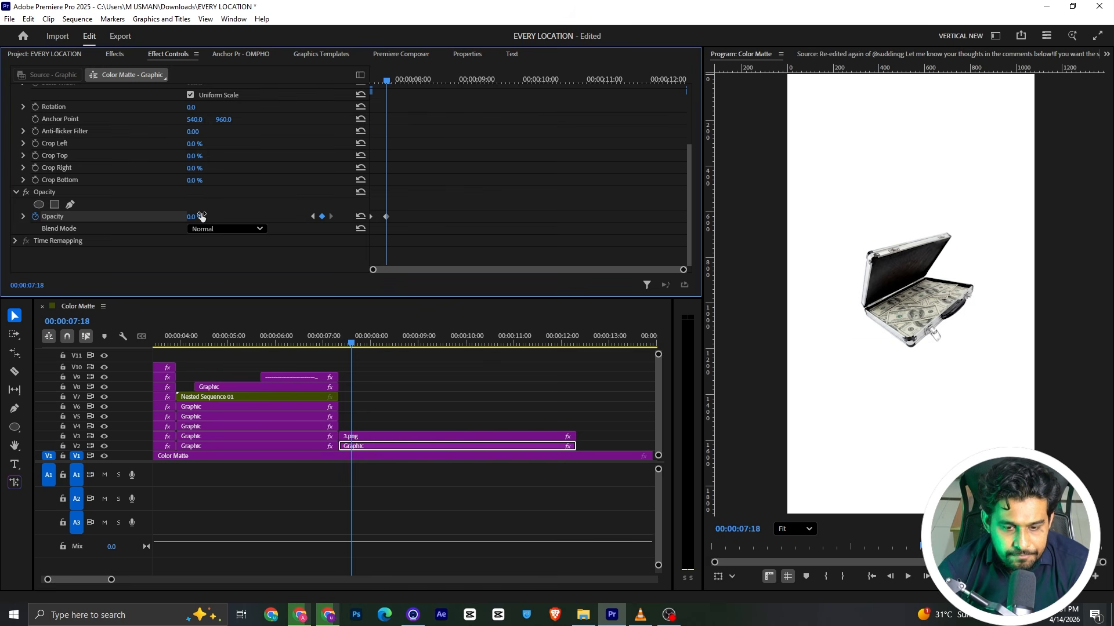
left_click_drag(378, 82, 397, 85)
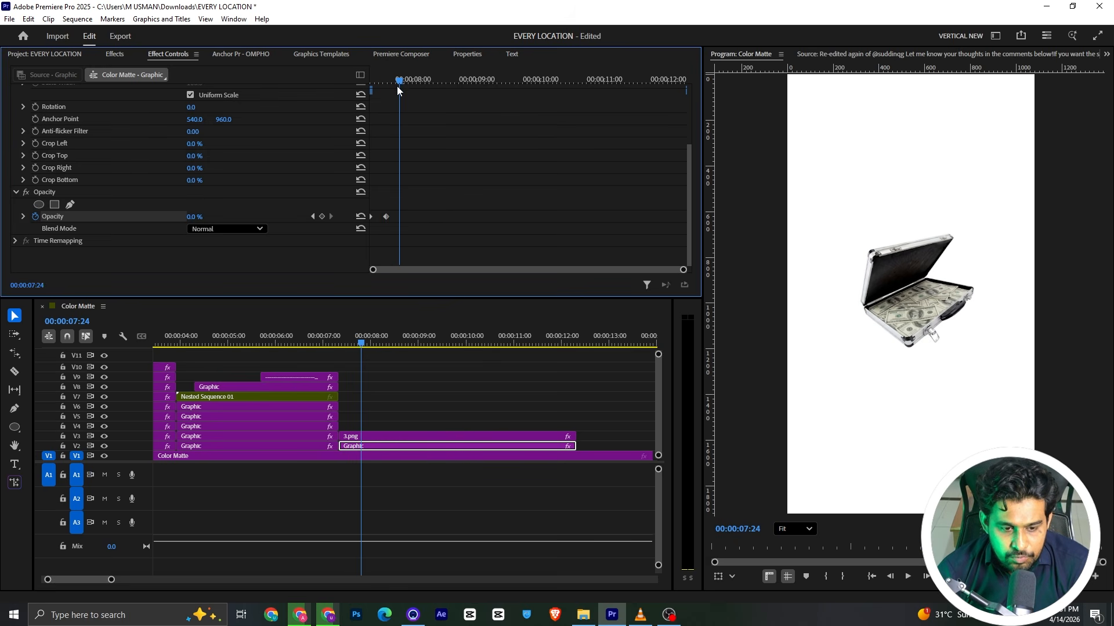
left_click(202, 214)
type("30")
key("Return")
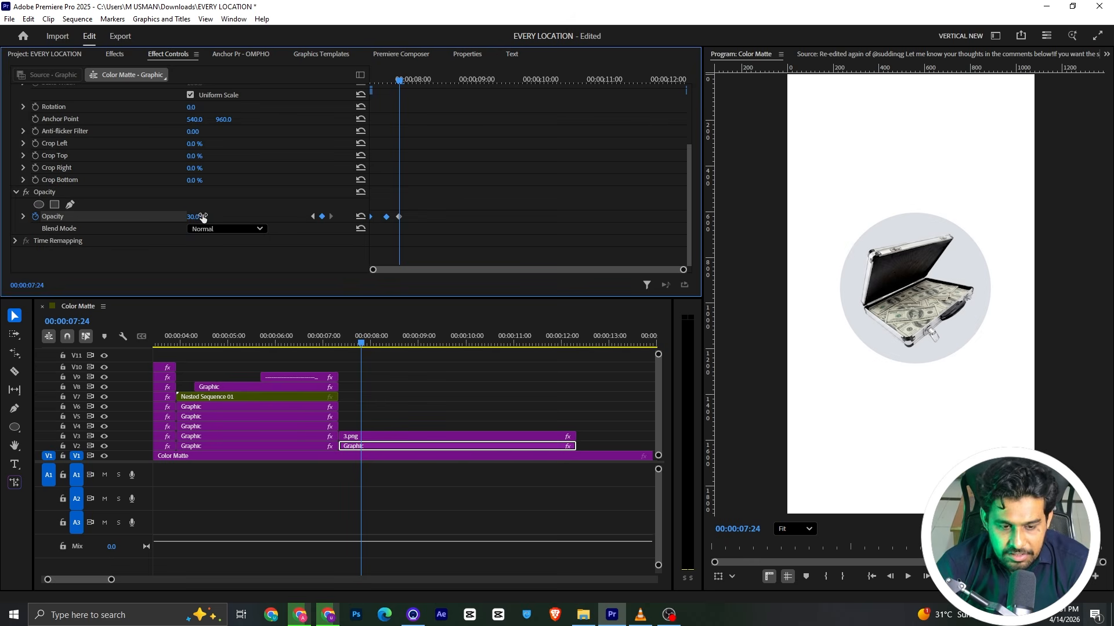
key("space")
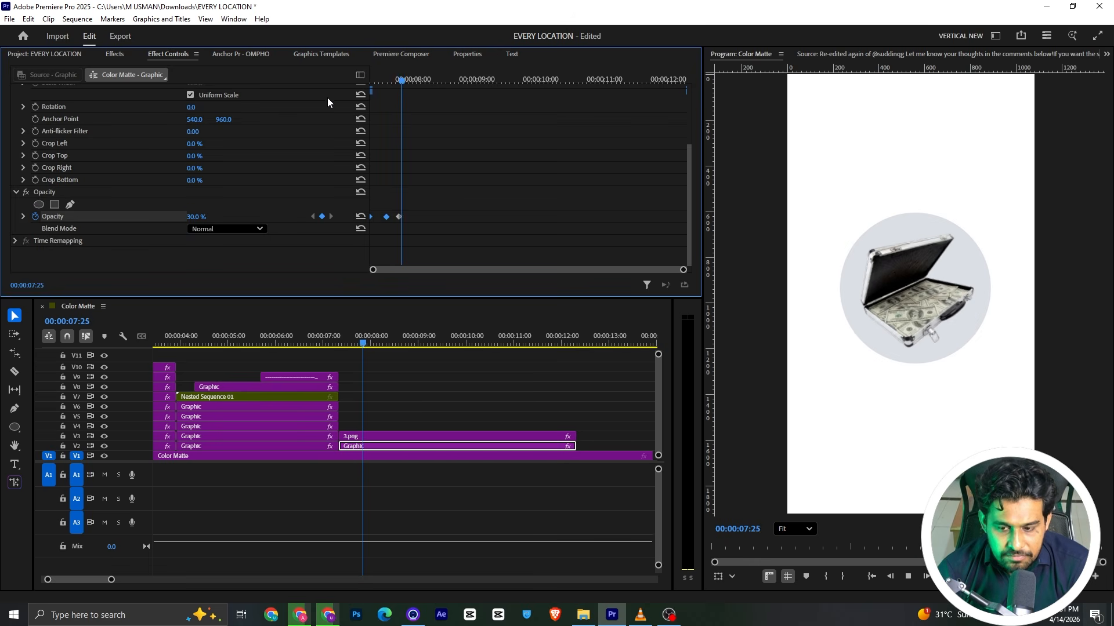
Space the circle's opacity keyframes wider apart and paste three more copies of the blink along the clip, starting at 00:00:08:11
mouse_move(399, 217)
left_mouse_down()
mouse_move(411, 215)
mouse_move(390, 217)
left_mouse_up()
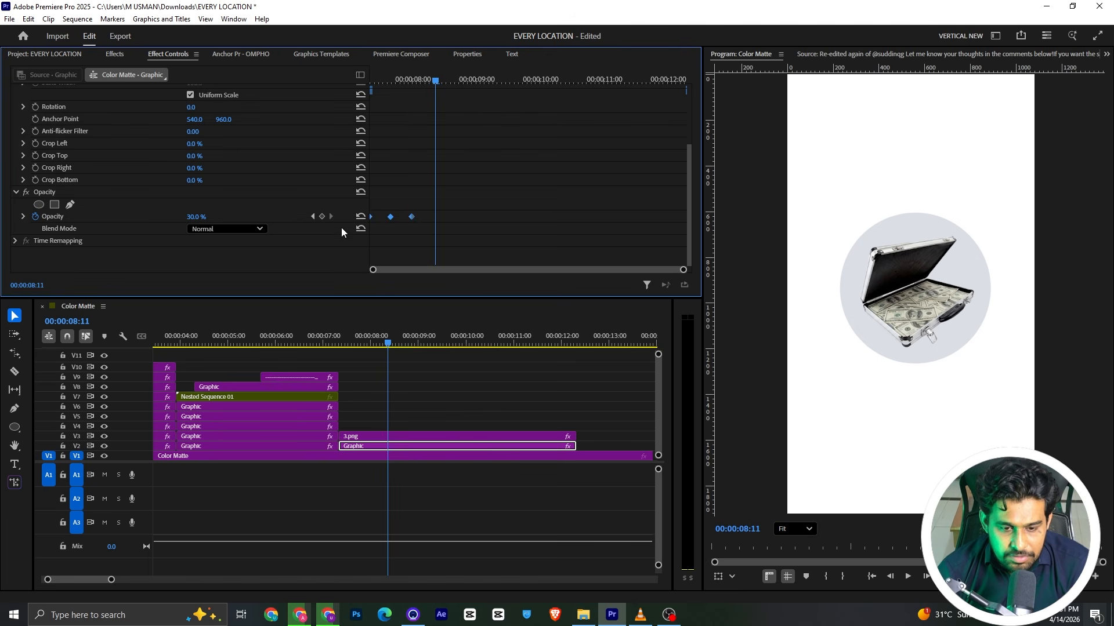
key("ctrl+v")
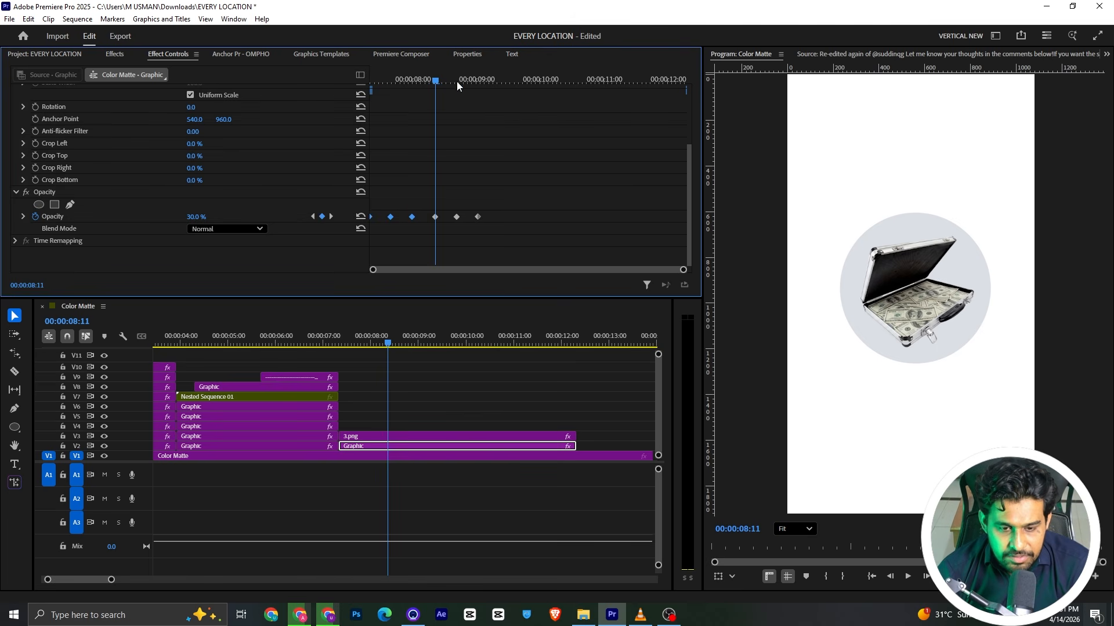
left_click_drag(484, 83, 325, 134)
key("ctrl+v")
key("ctrl+v")
Preview the blinking circle, compare it with the VLC reference video, and return to Premiere Pro
key("space")
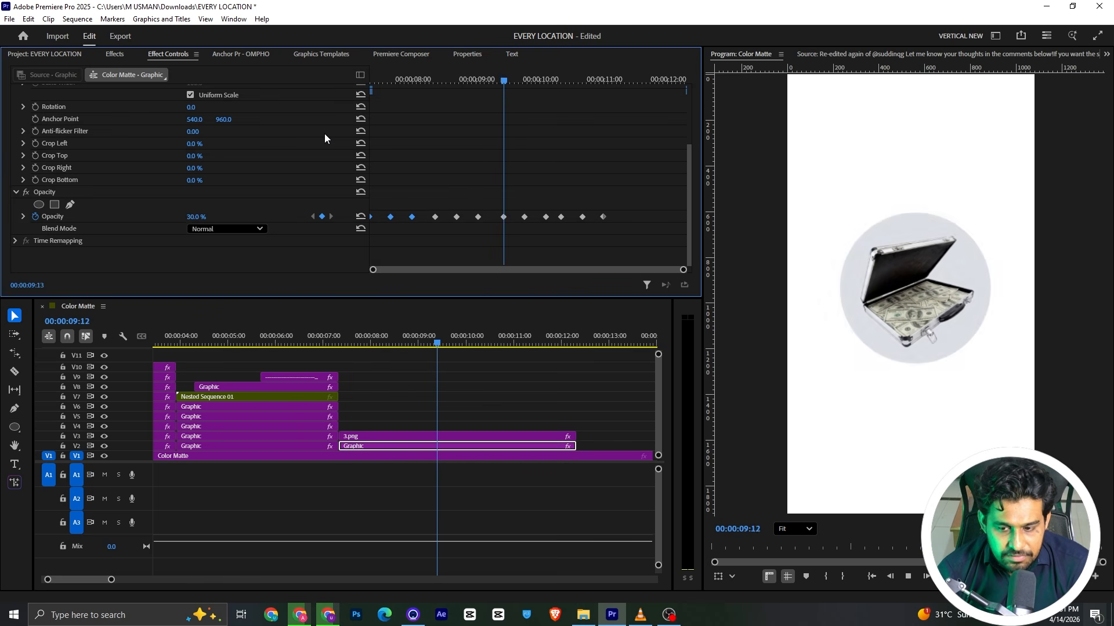
left_click(640, 615)
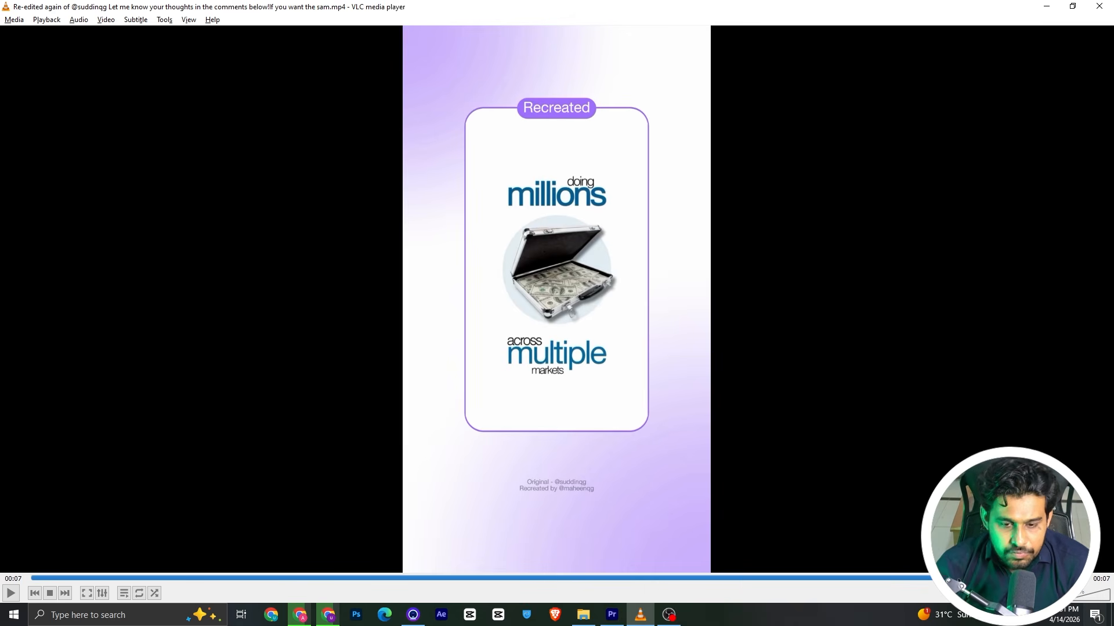
left_click(612, 615)
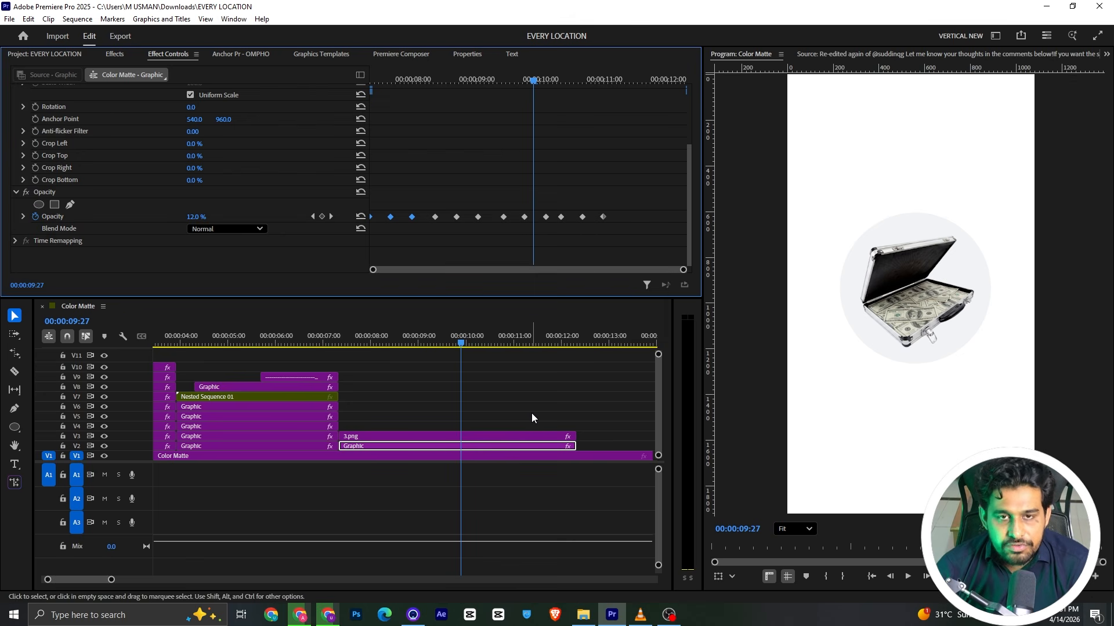